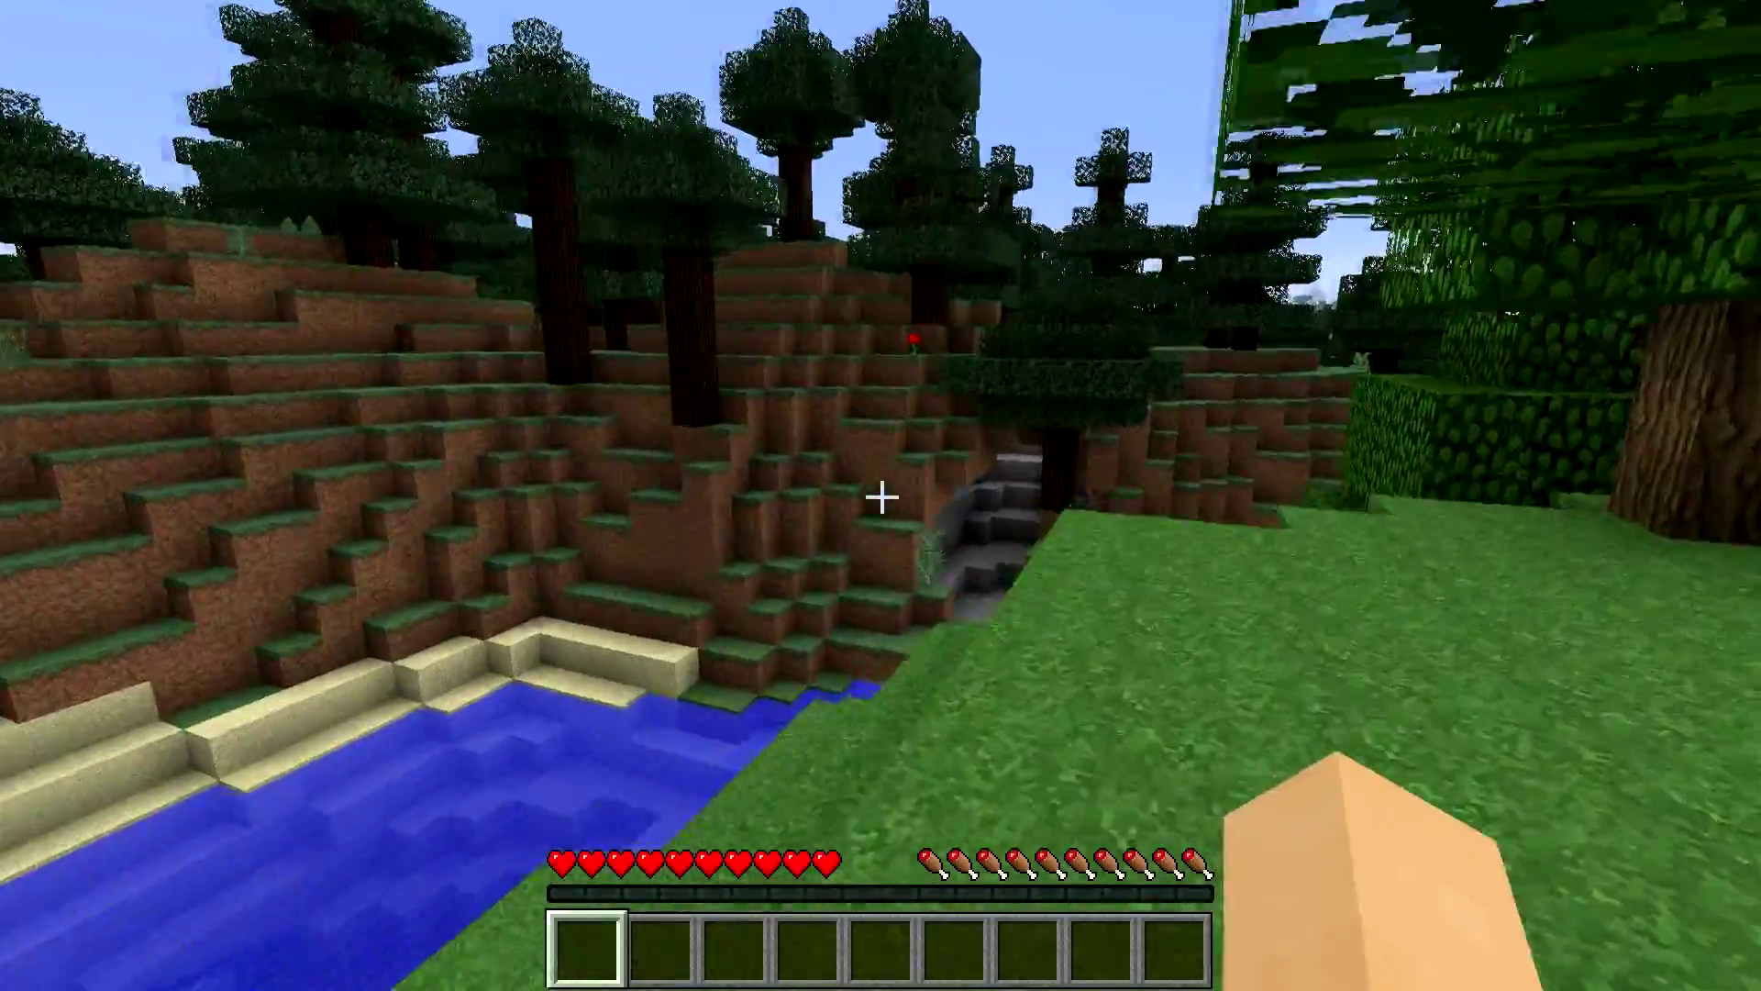
key(w)
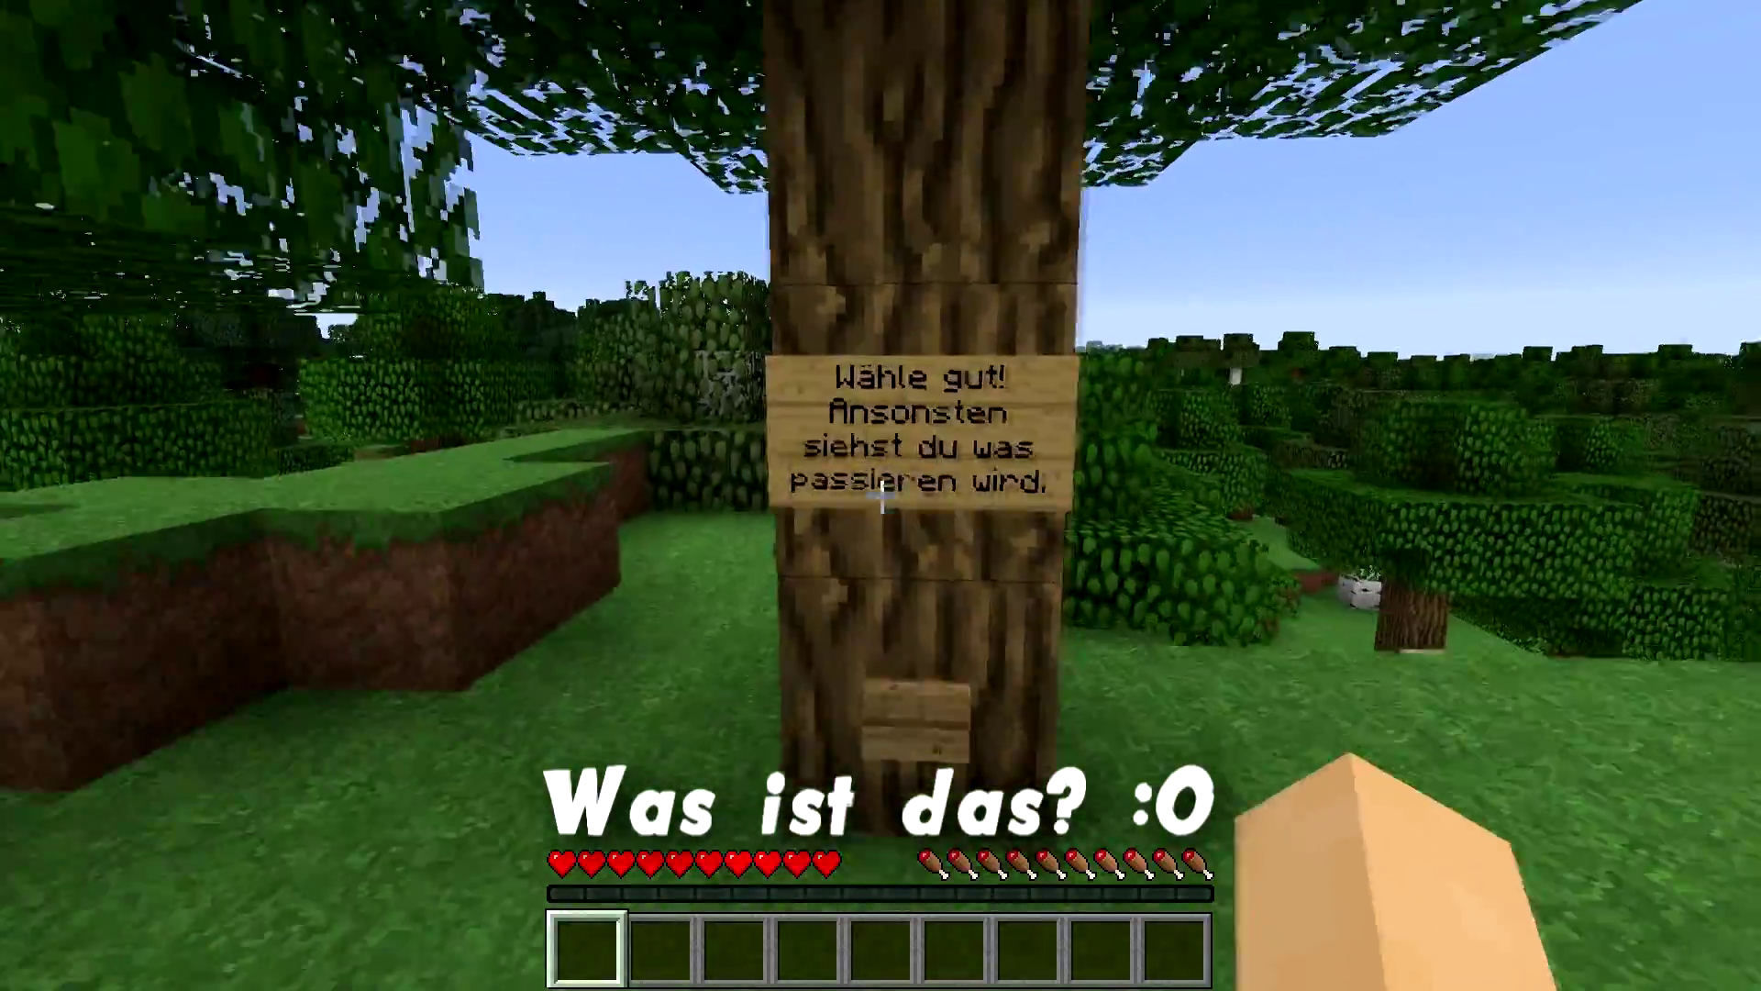
- Press the tree's button and answer its chat question 'Nein', dying and respawning
key(s)
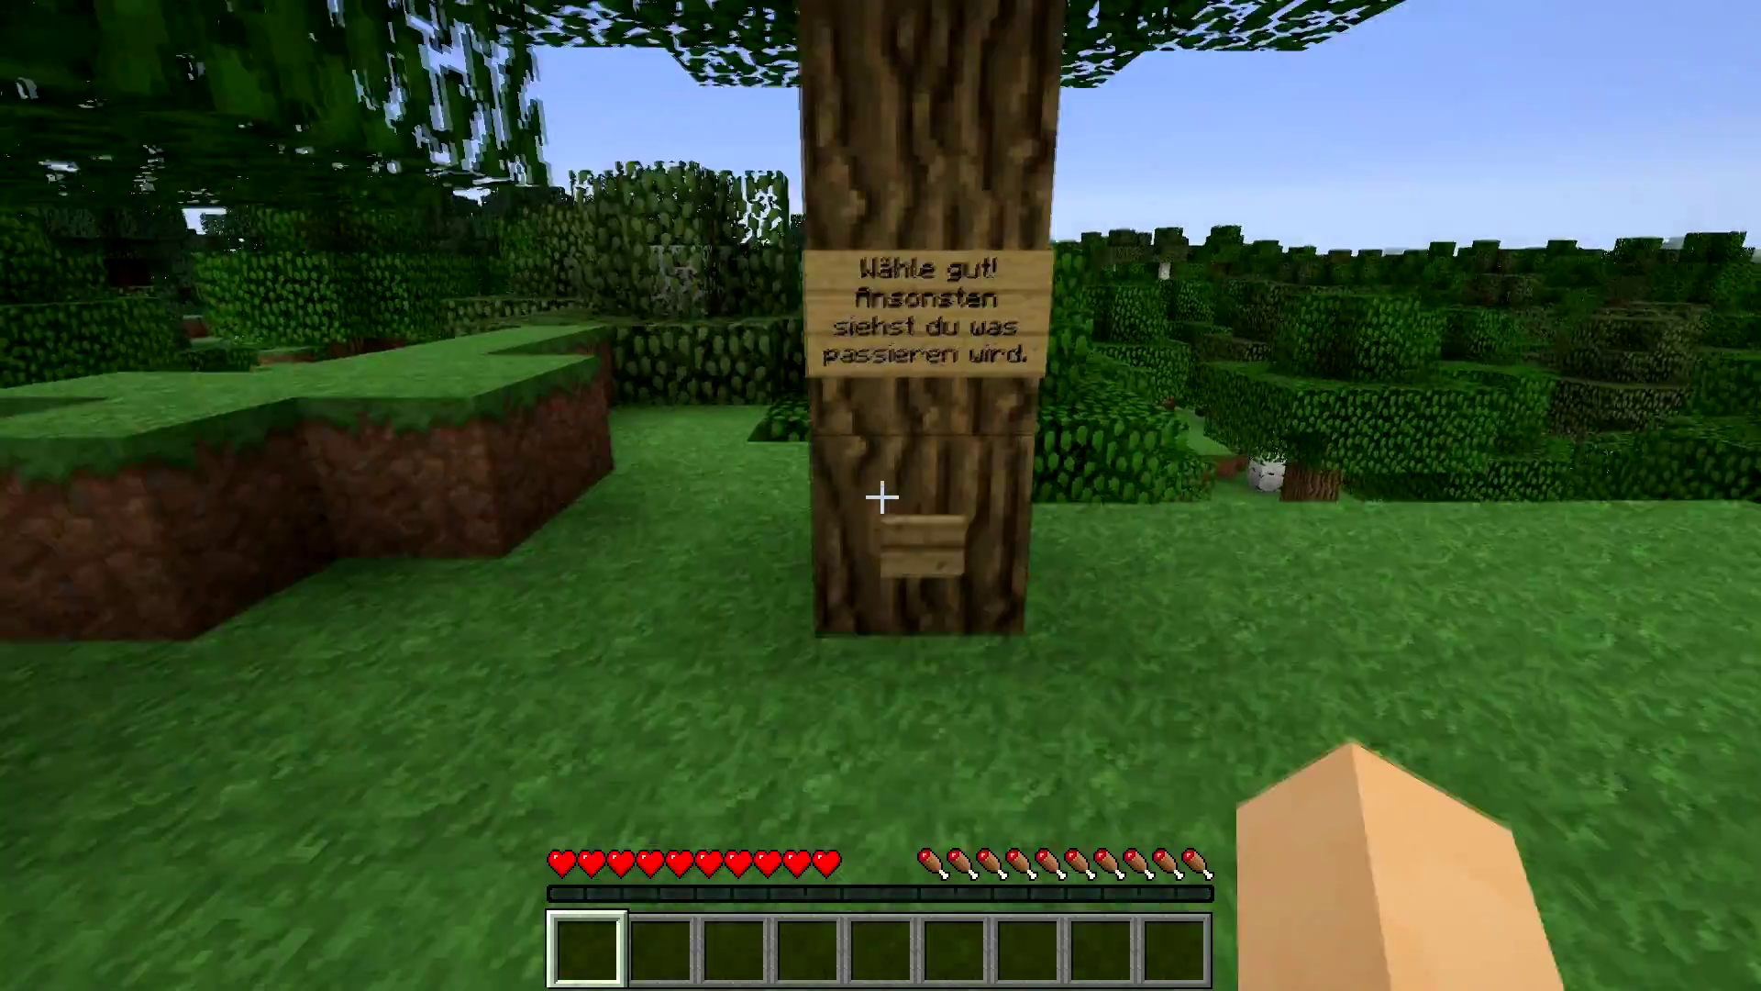
right_click(883, 496)
key(s)
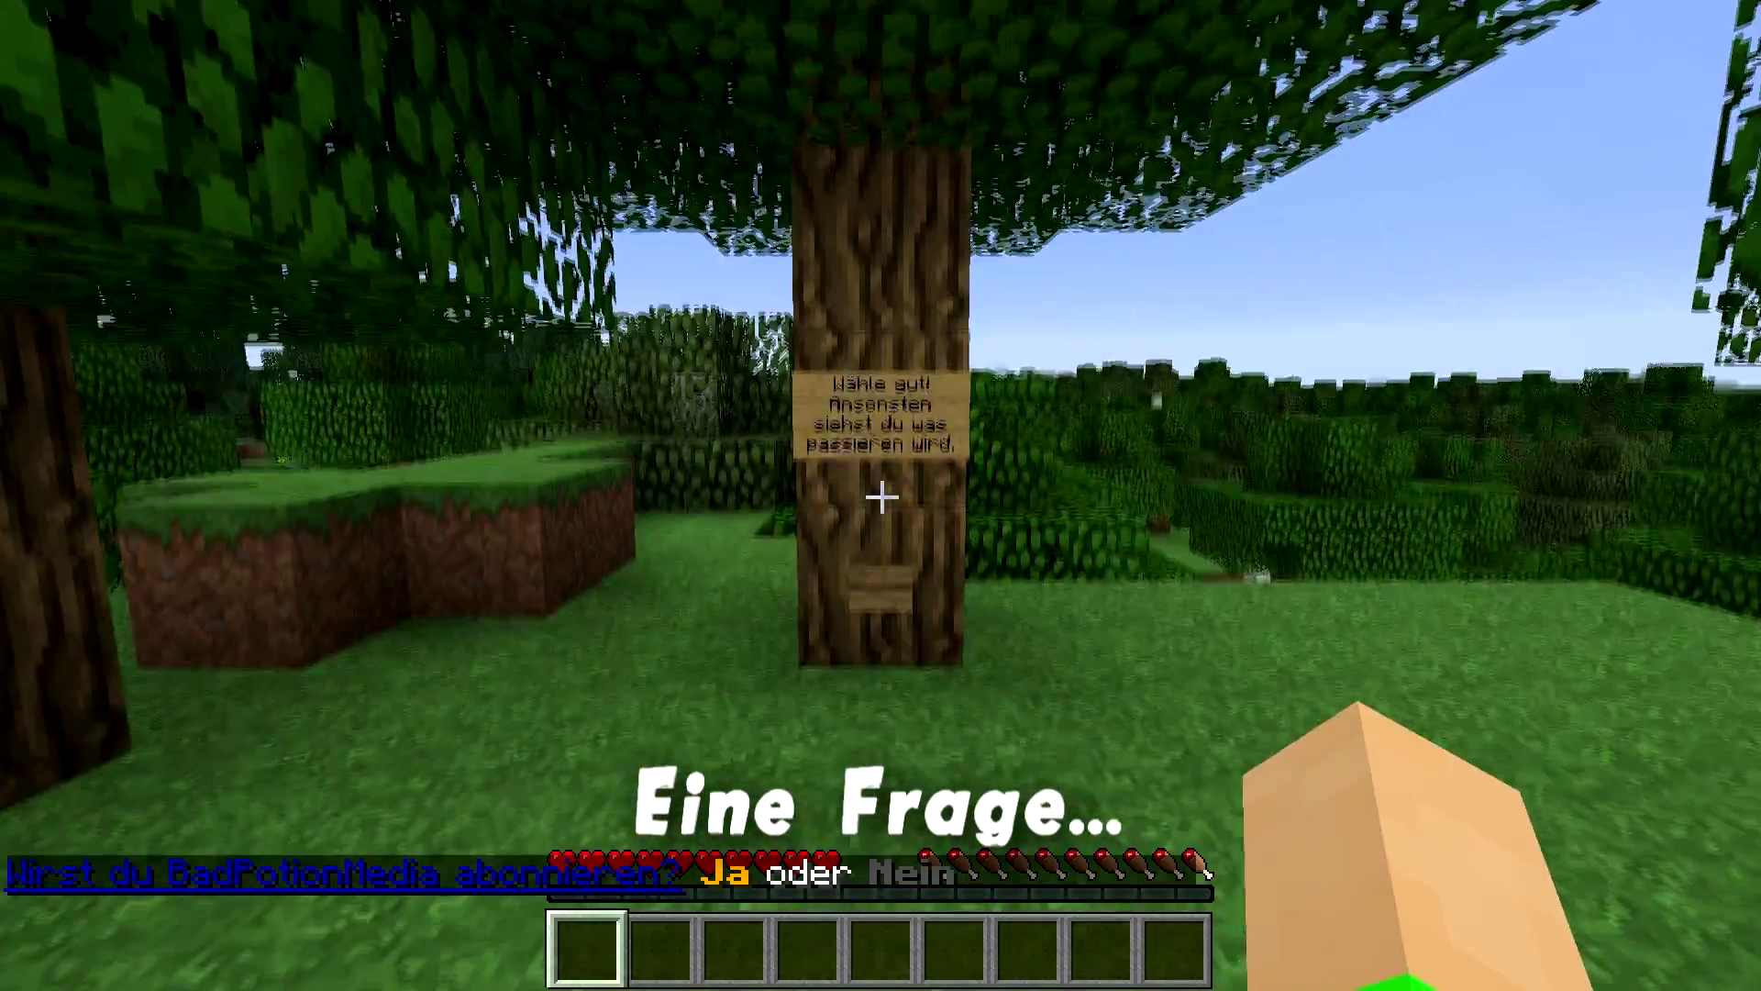
key(s)
key(t)
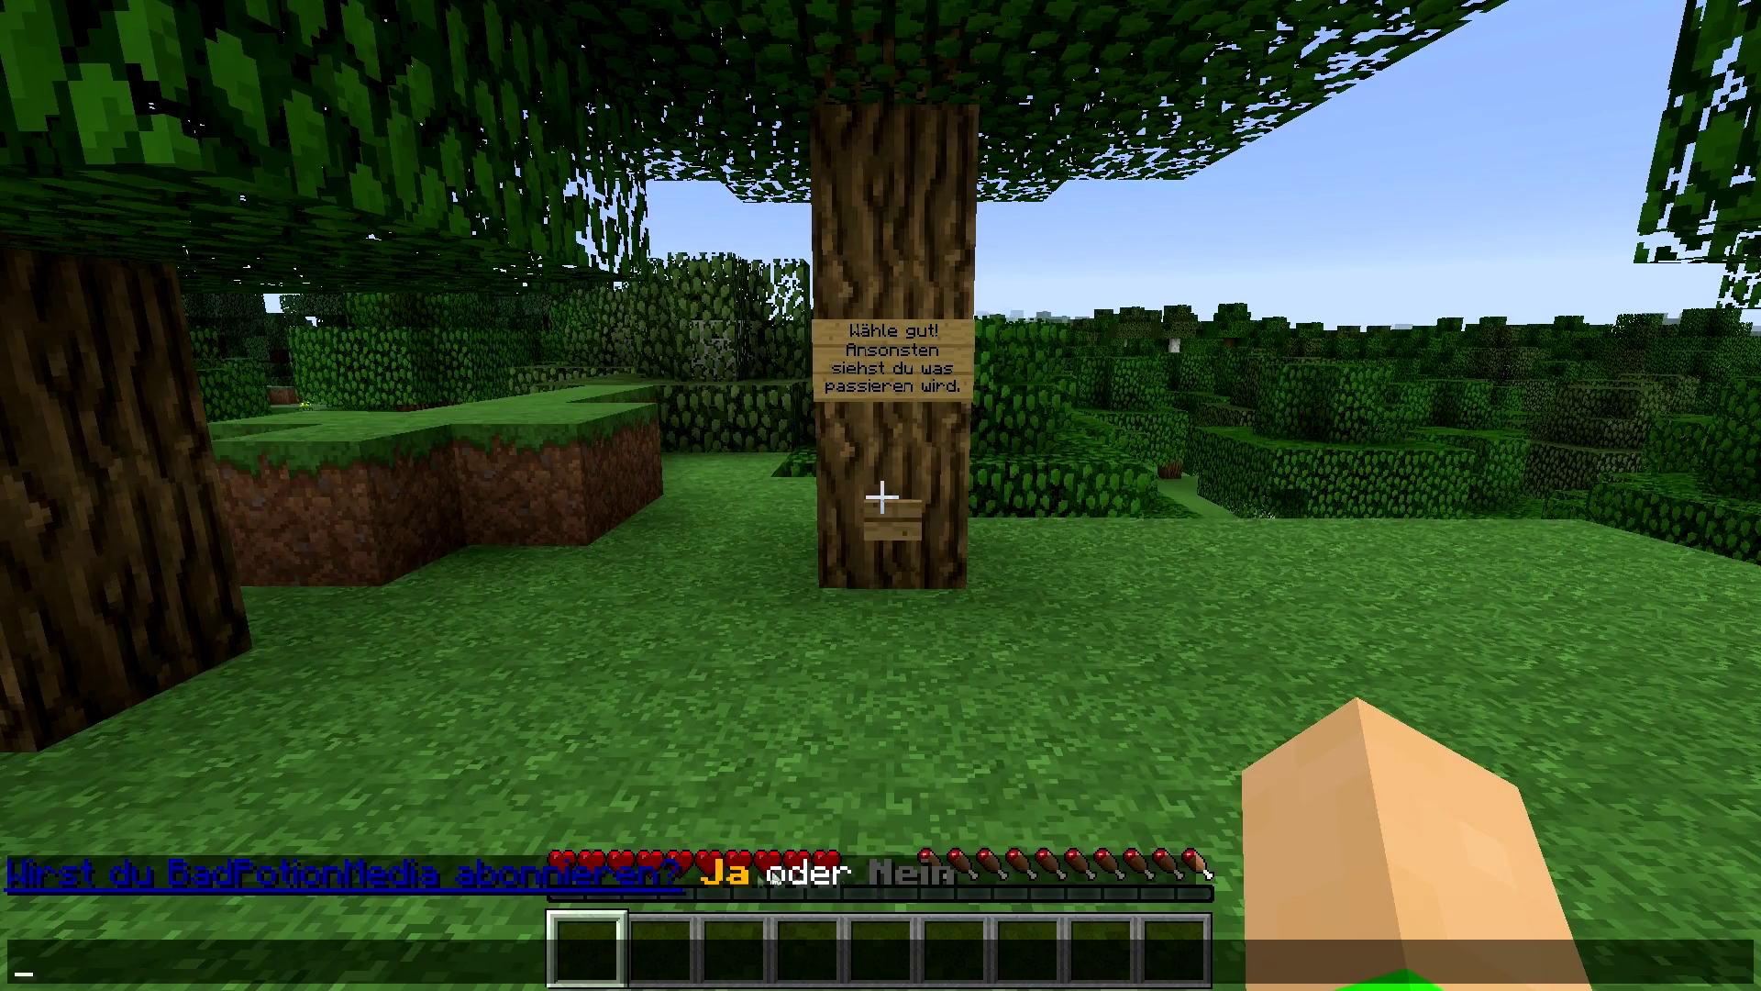
click(894, 873)
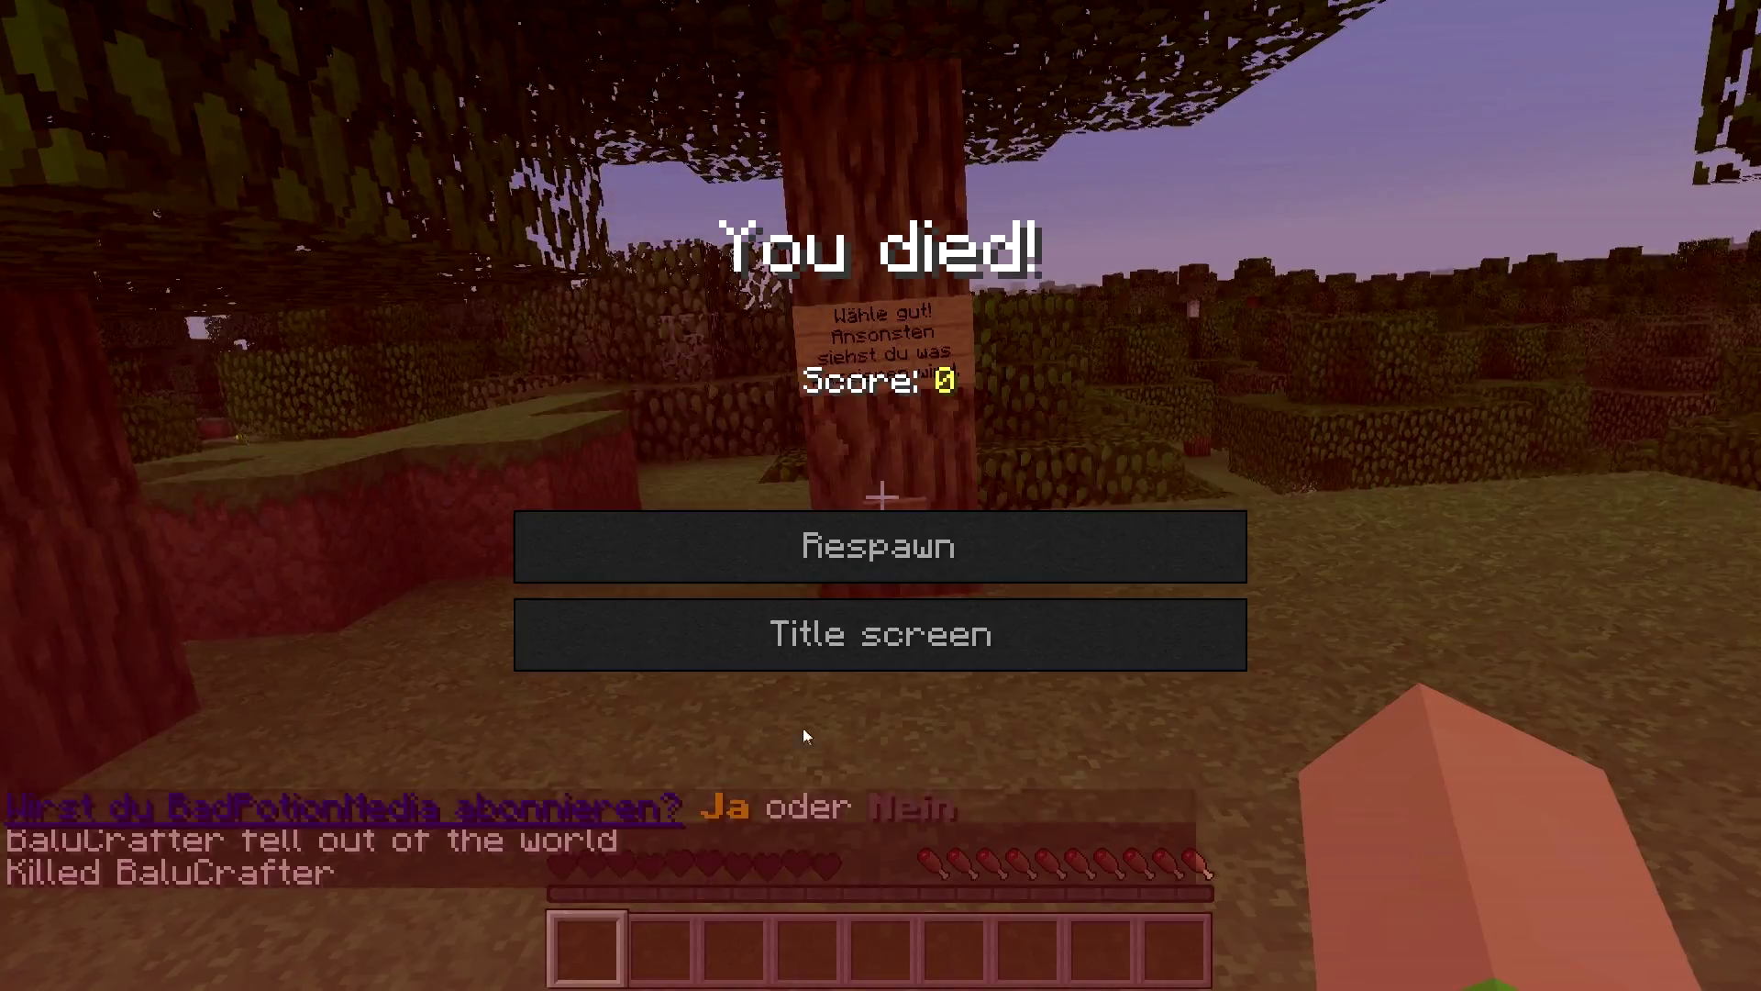
click(777, 564)
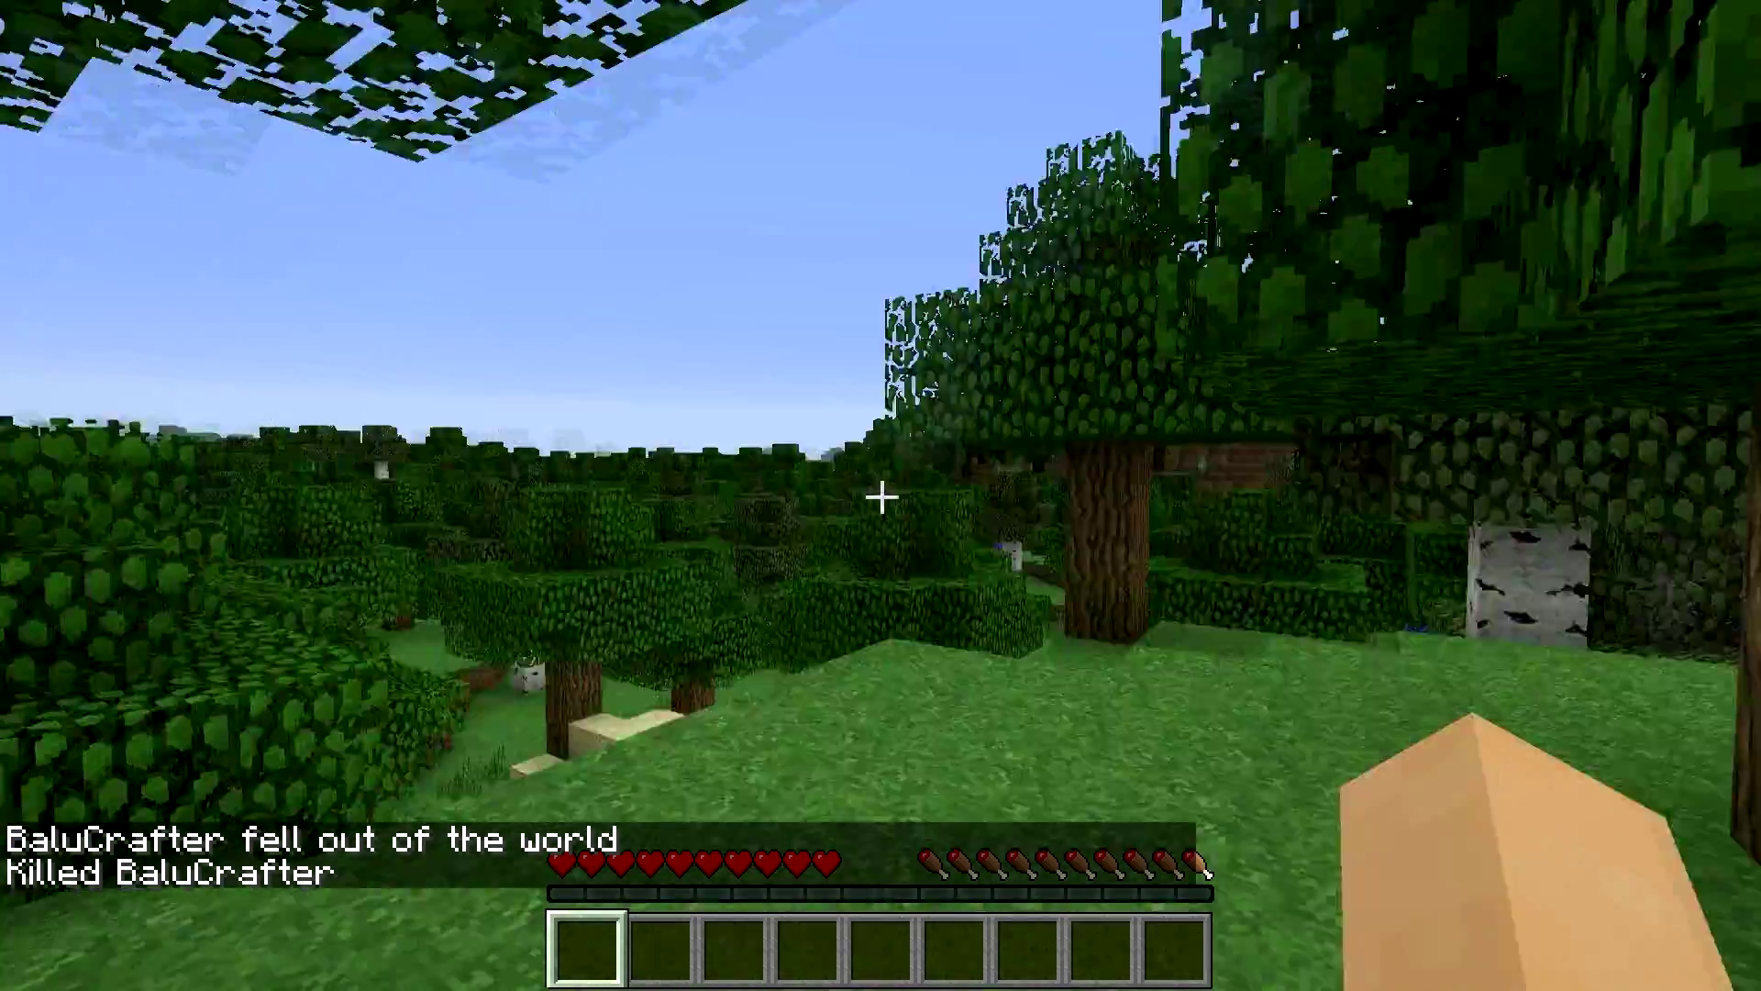
- Press the button again, answer 'Ja' for a diamond, and send a short chat reply
key(s)
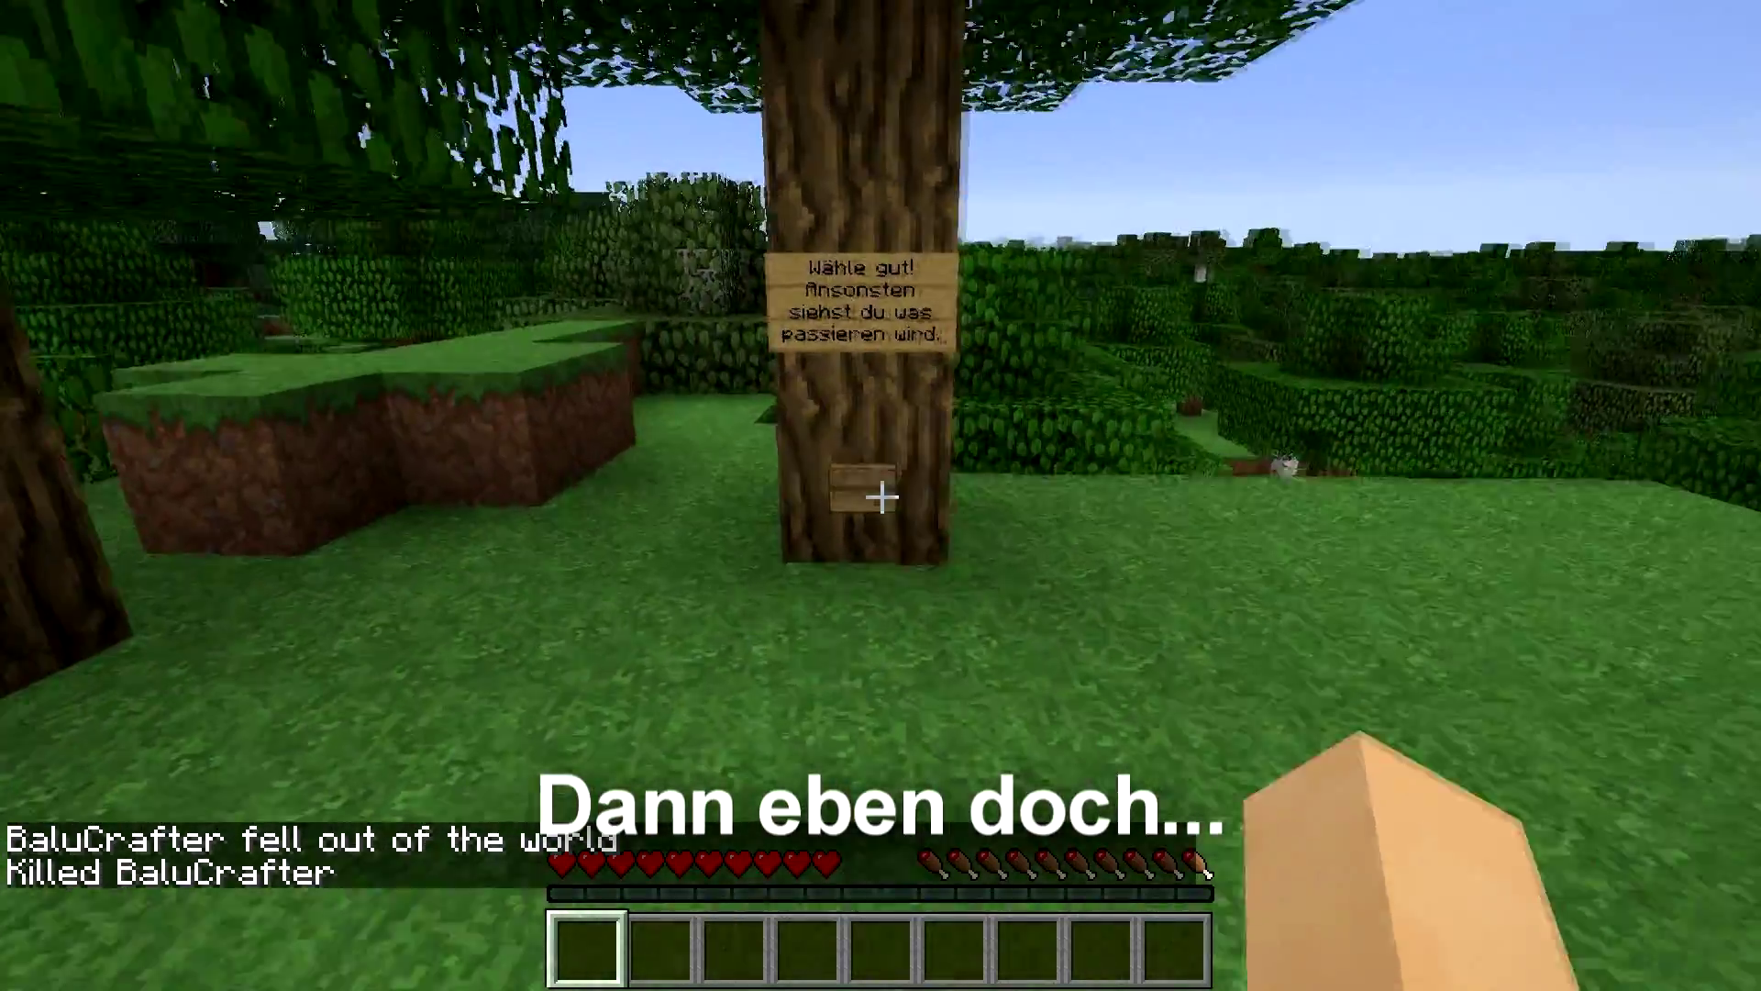
right_click(882, 497)
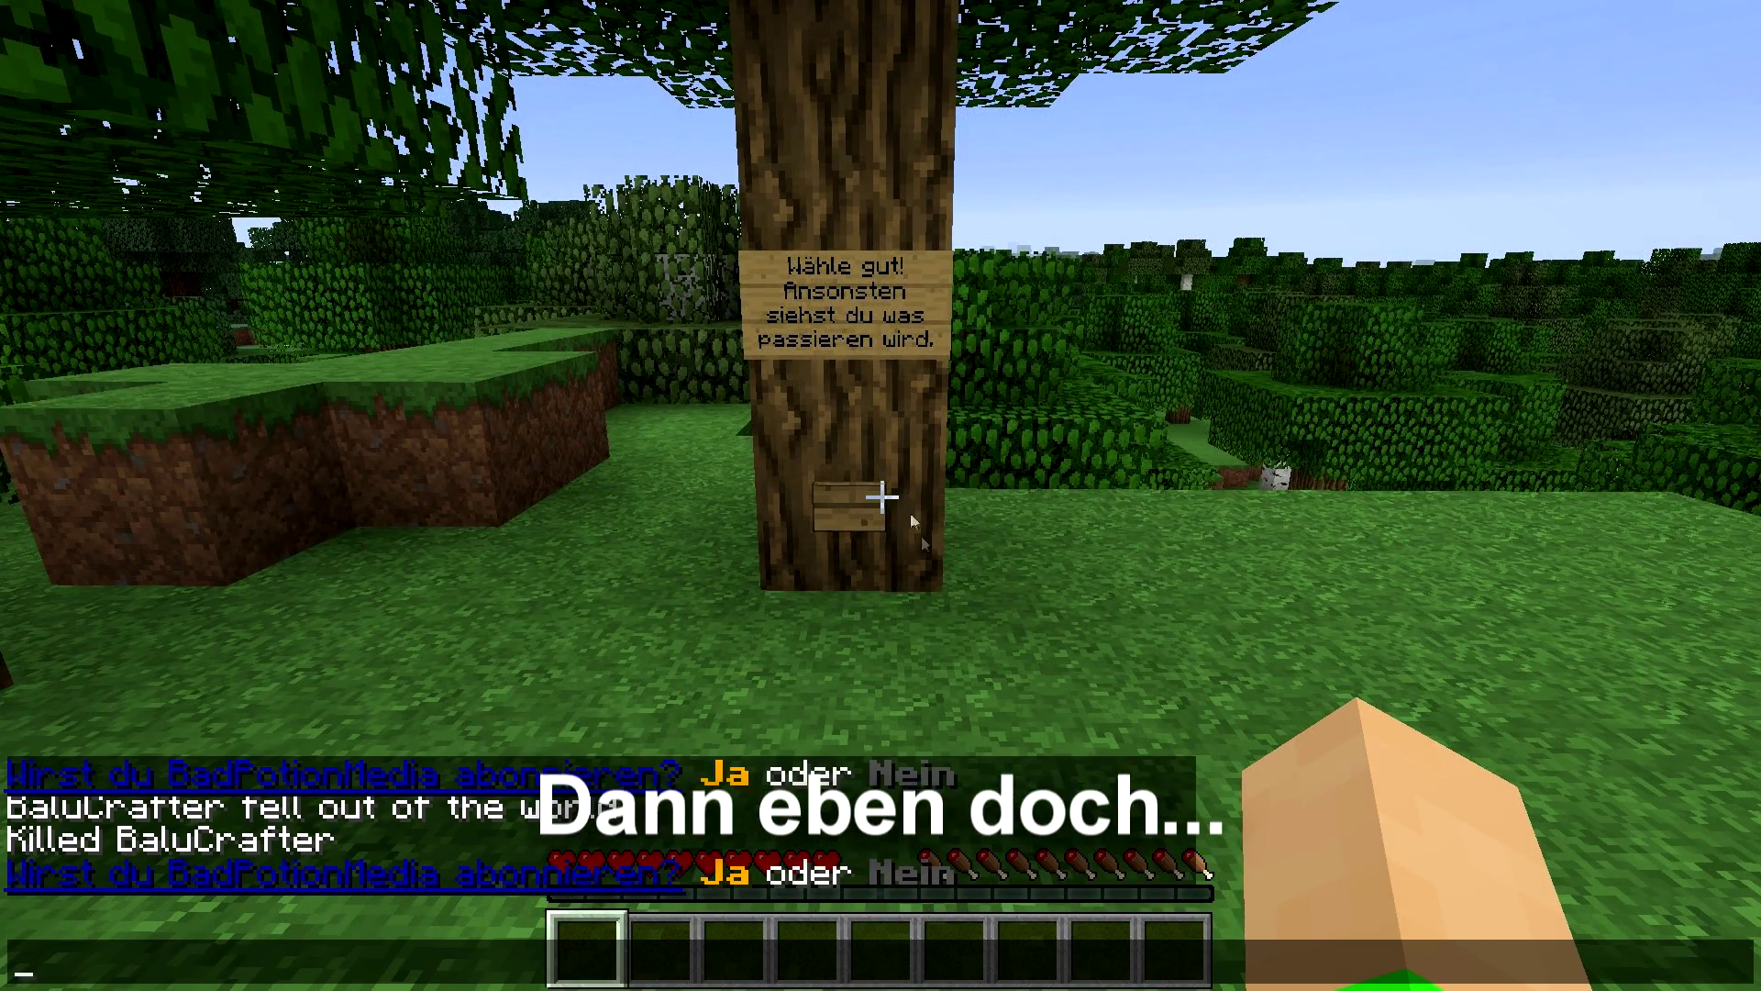
key(Escape)
text(t)
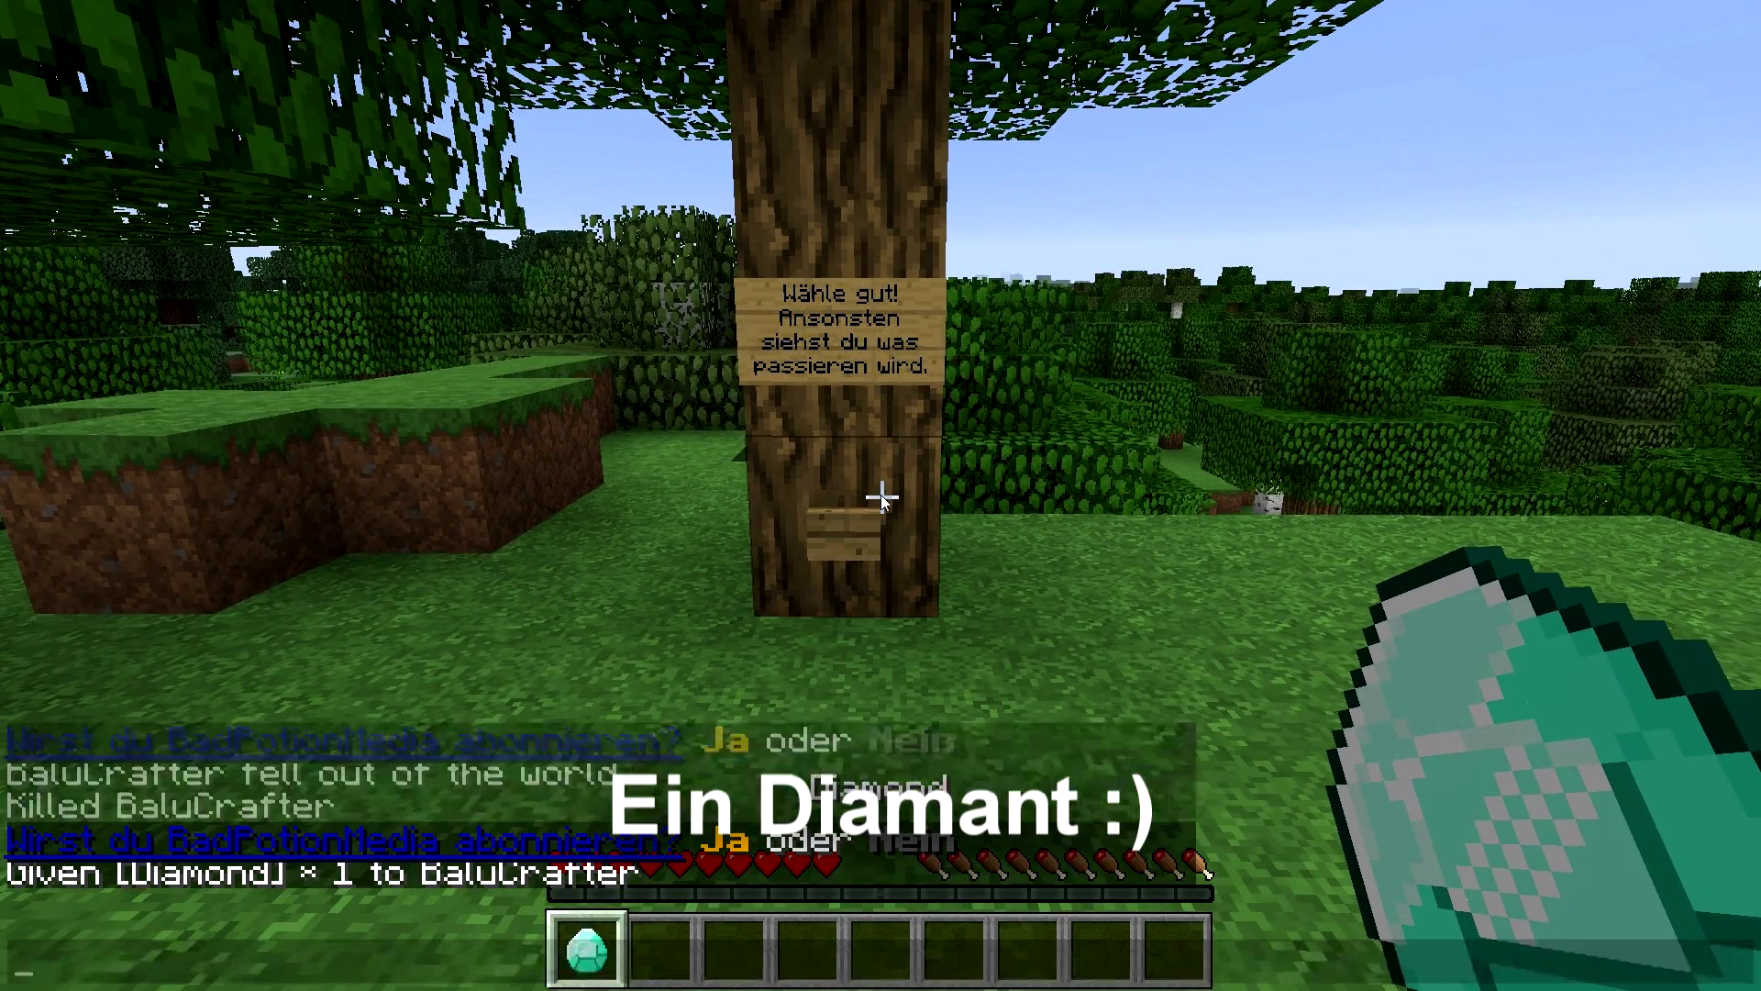
text(yeah xD)
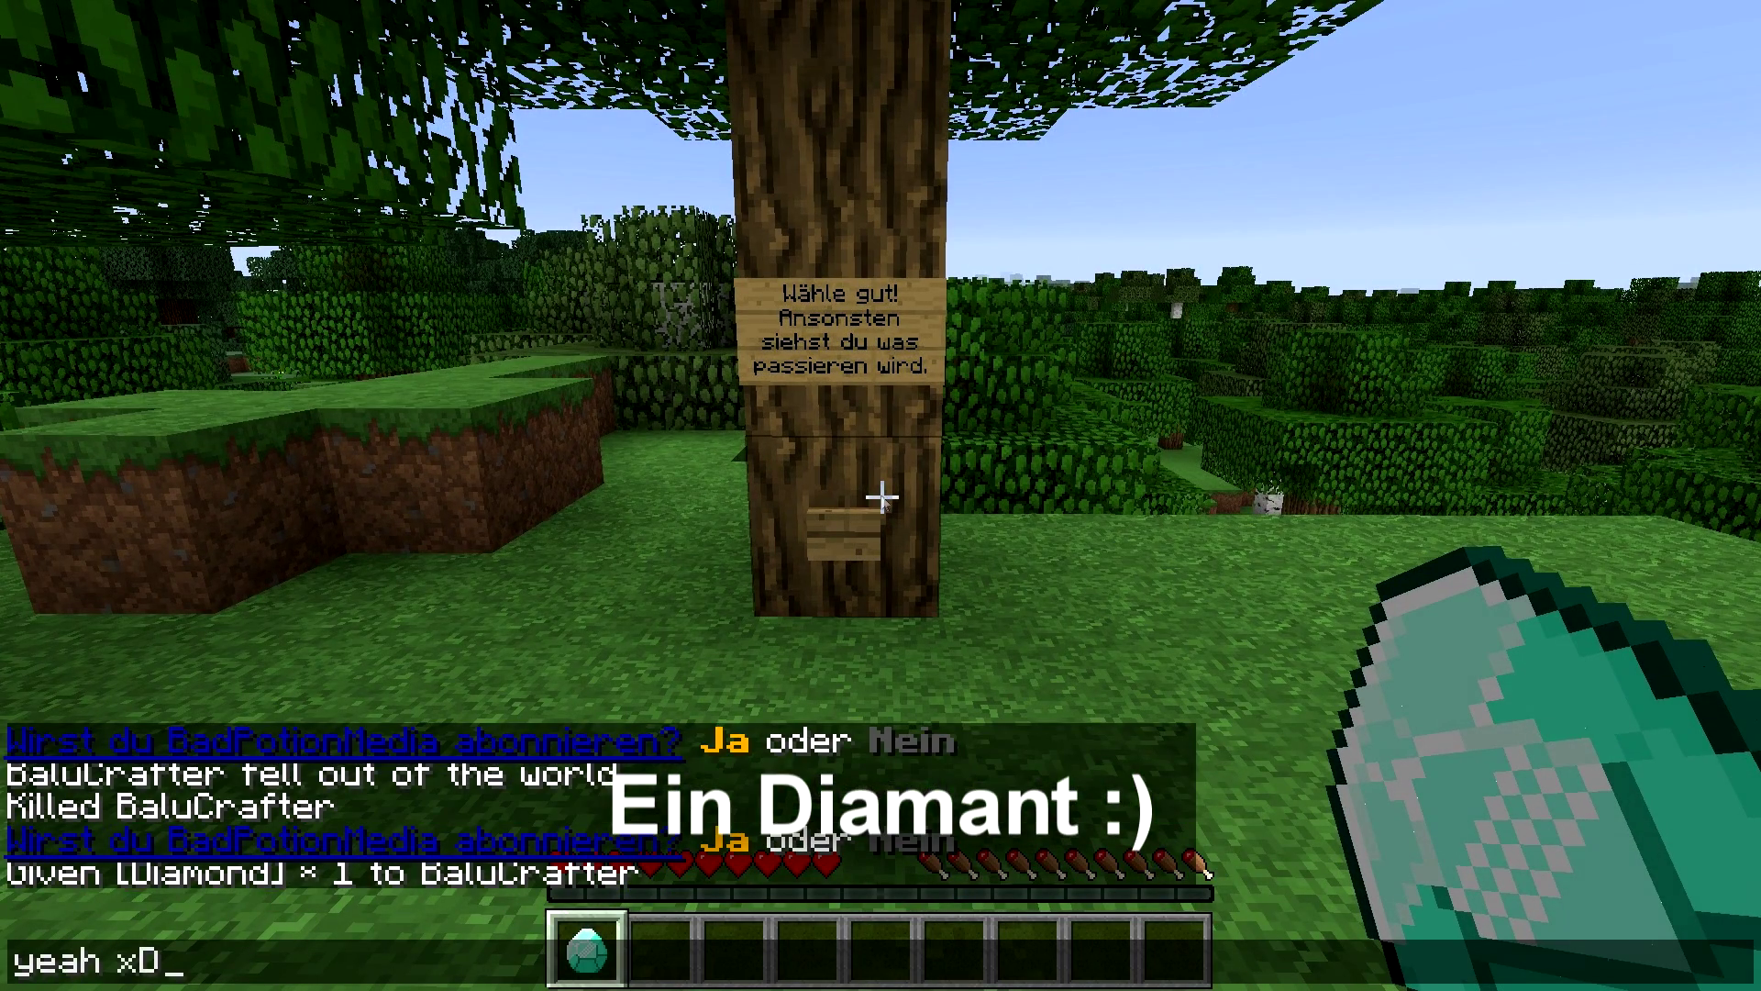
key(Return)
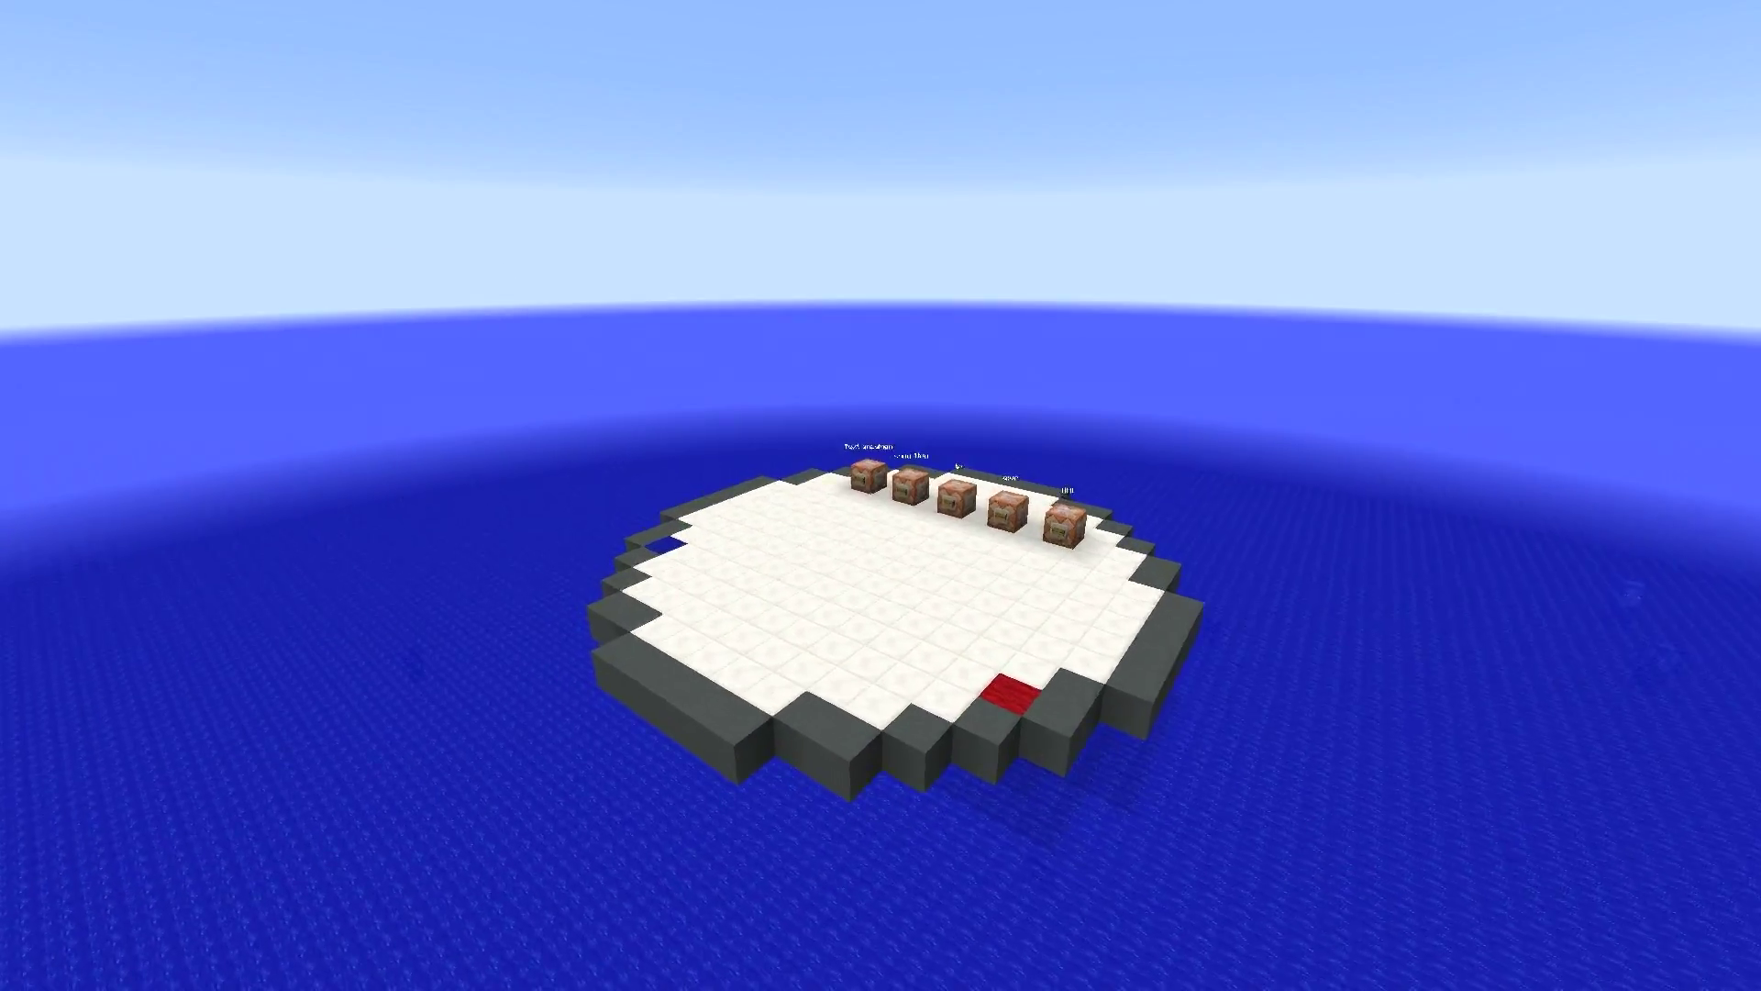
- Walk back and forth to line up in front of the URL command block
key(w)
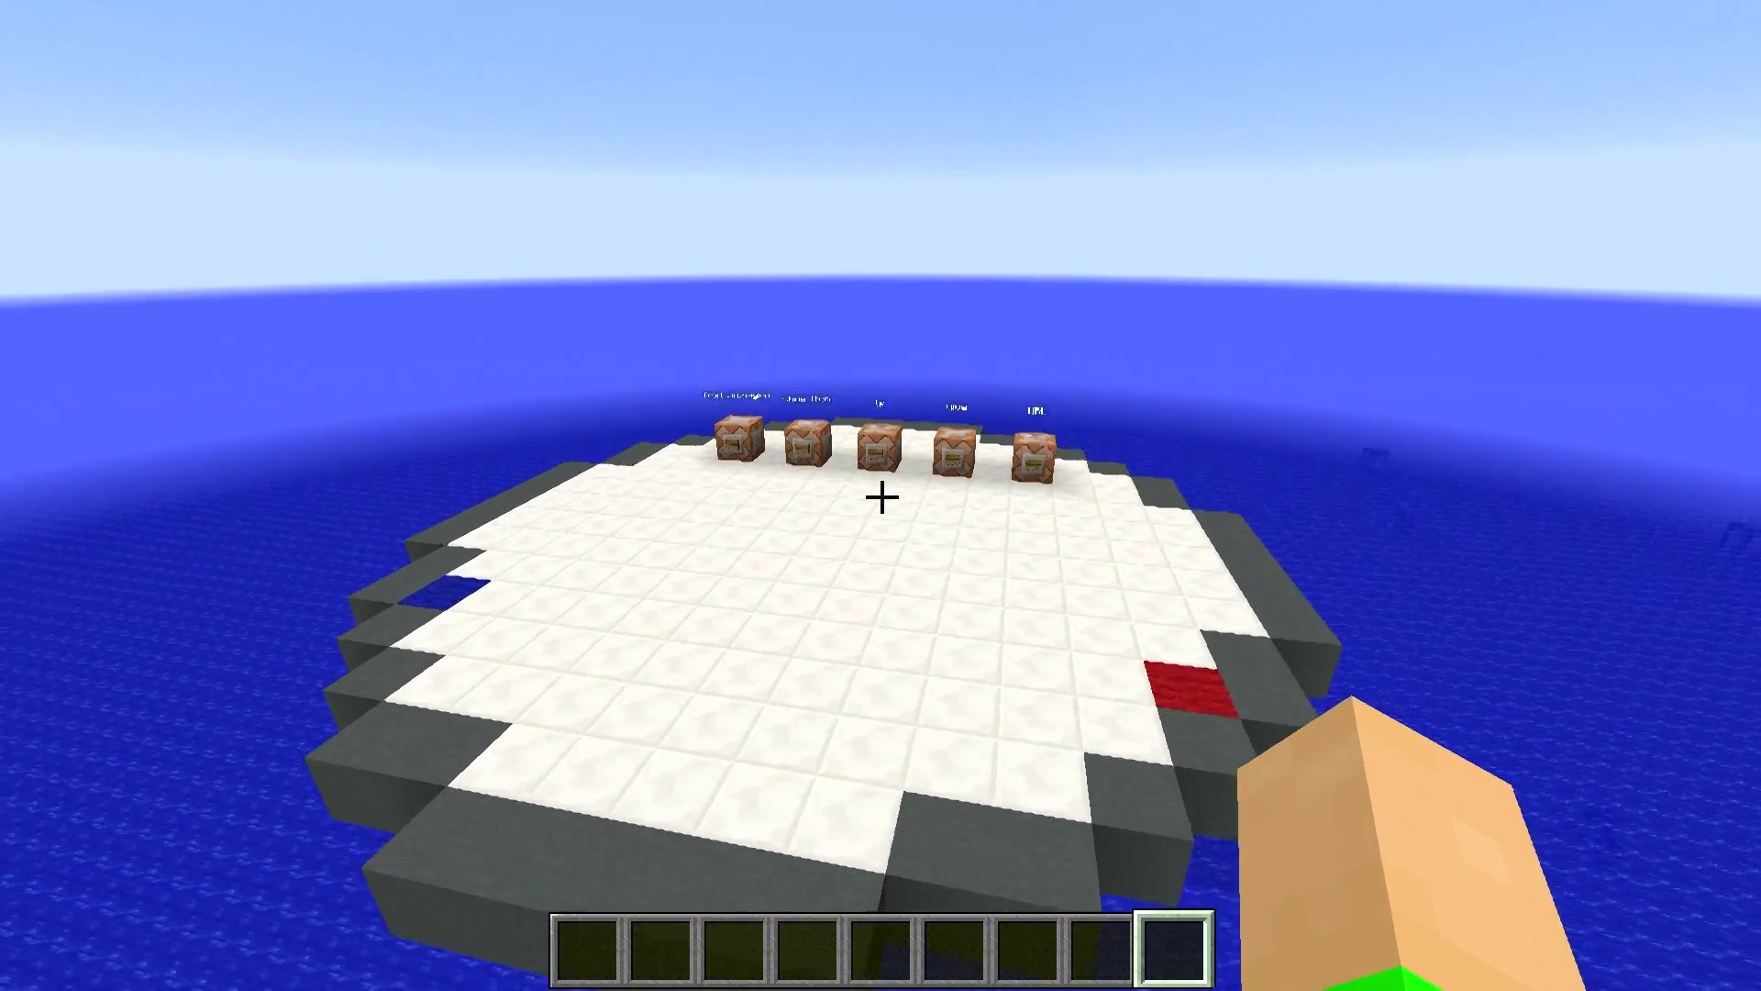
key(w)
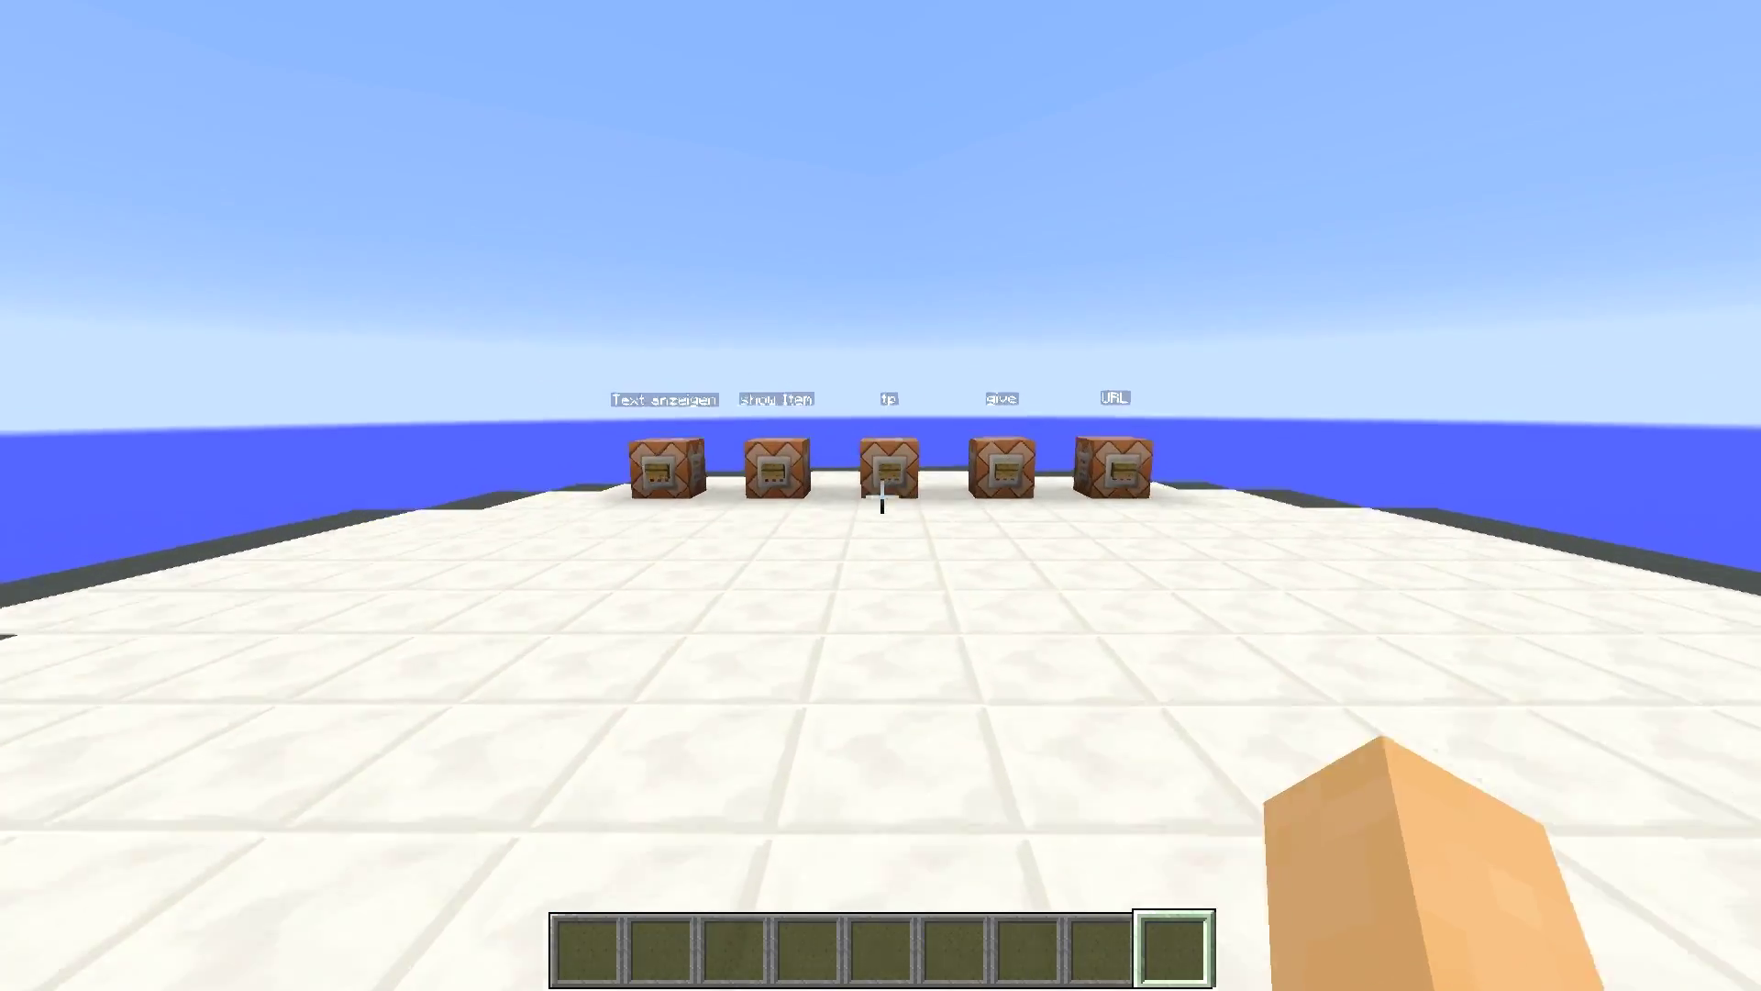
key(s)
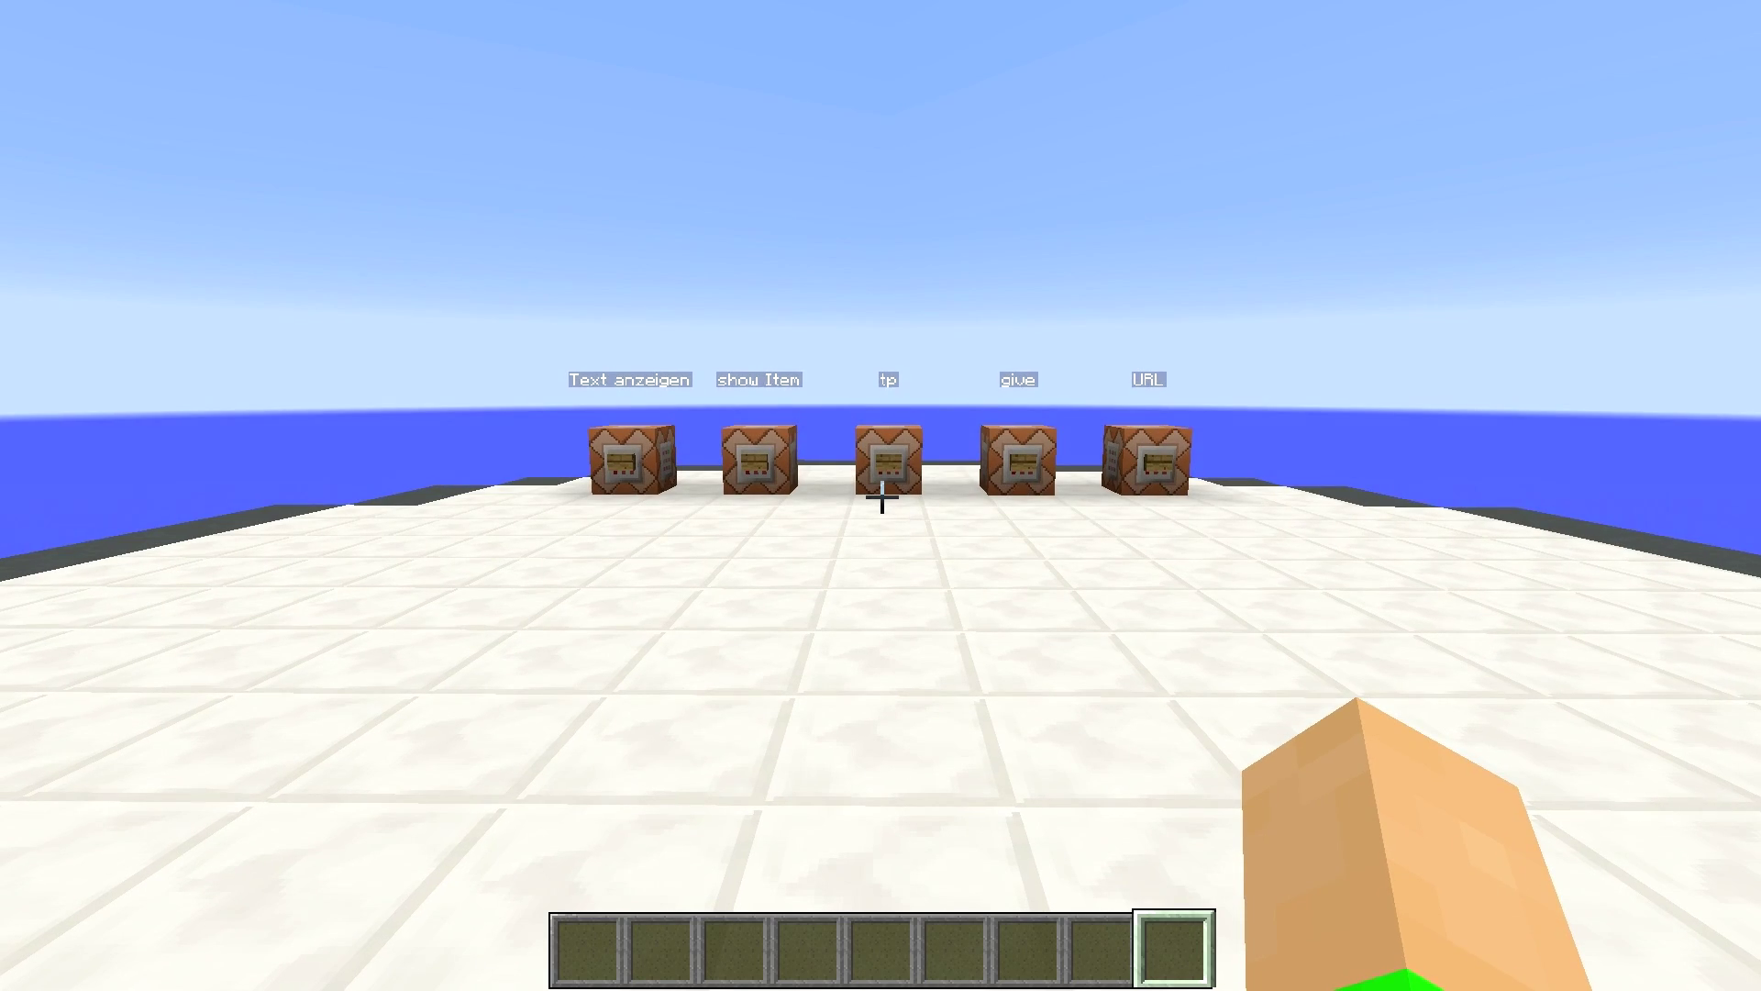
key(w)
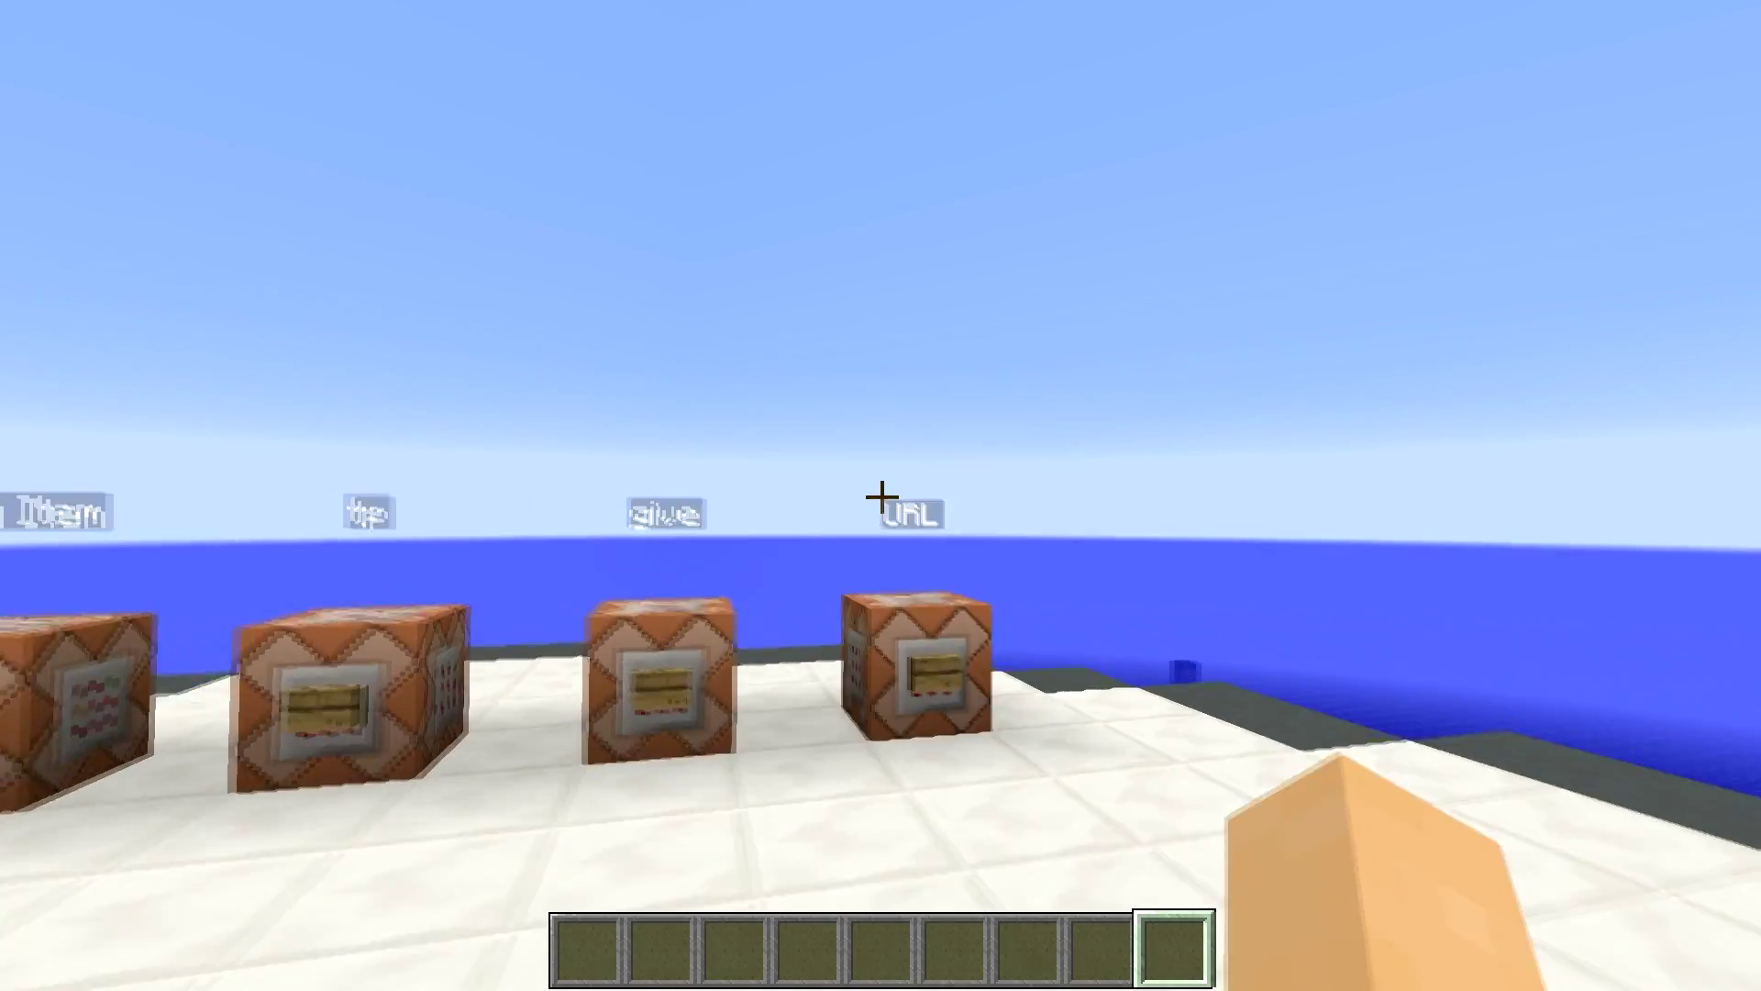
key(w)
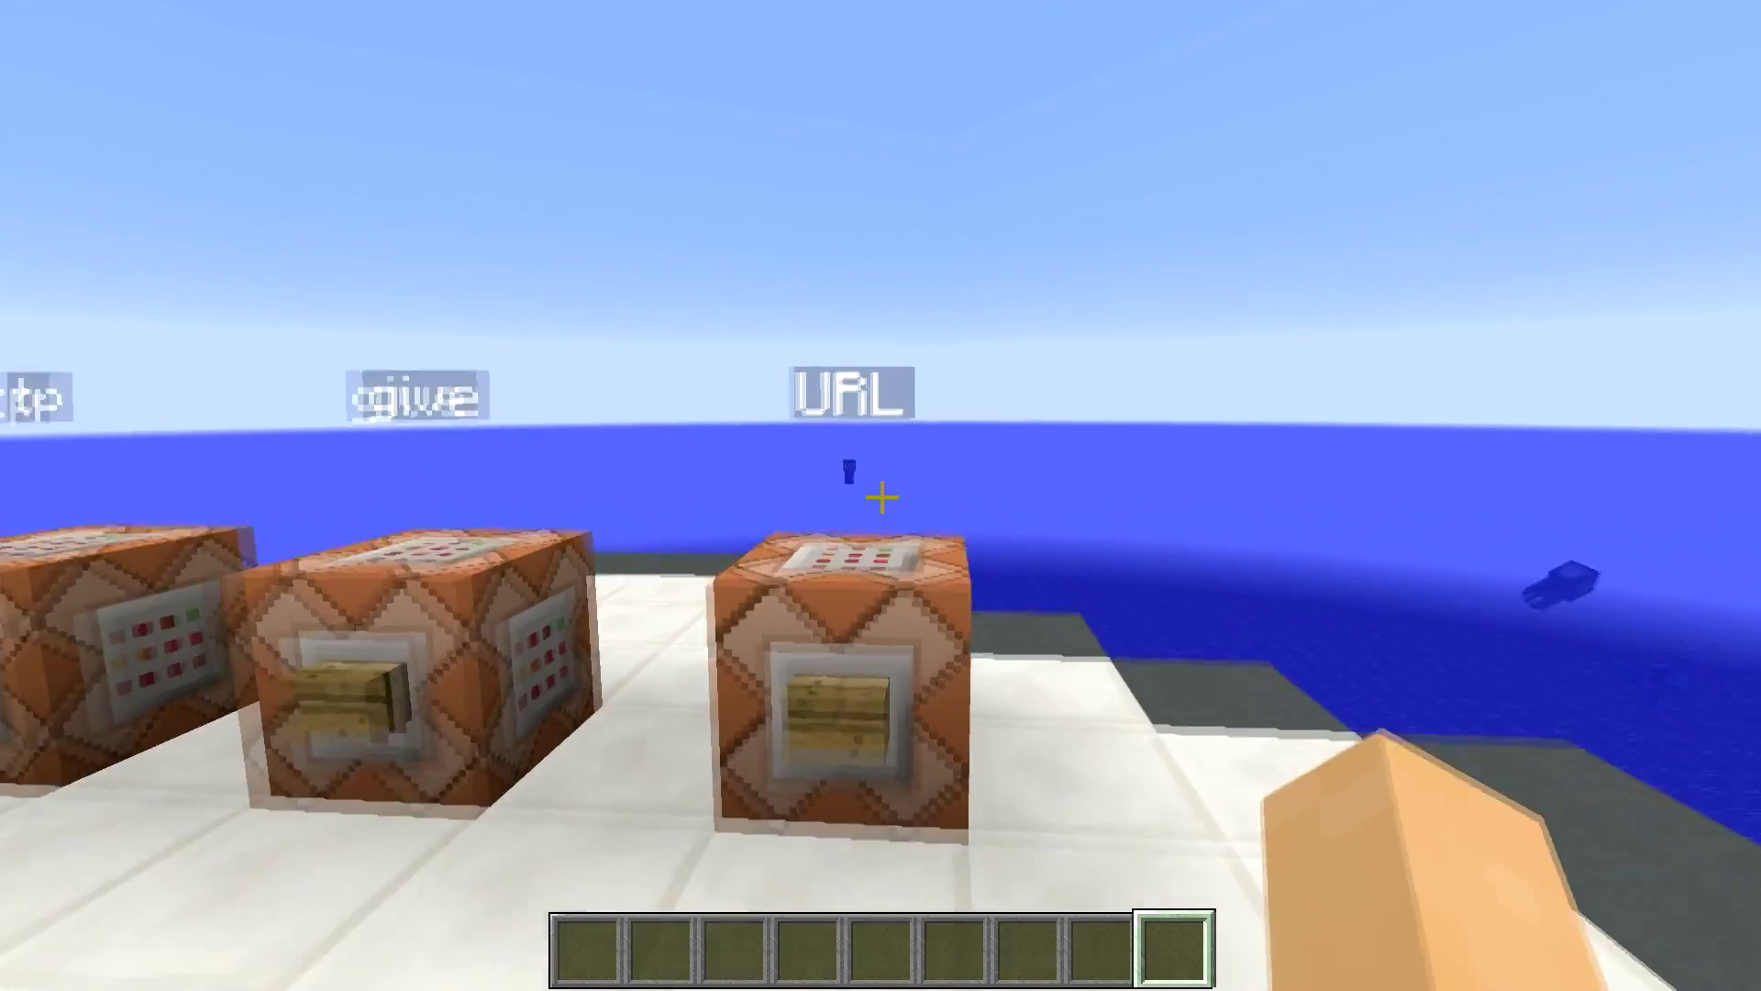
key(s)
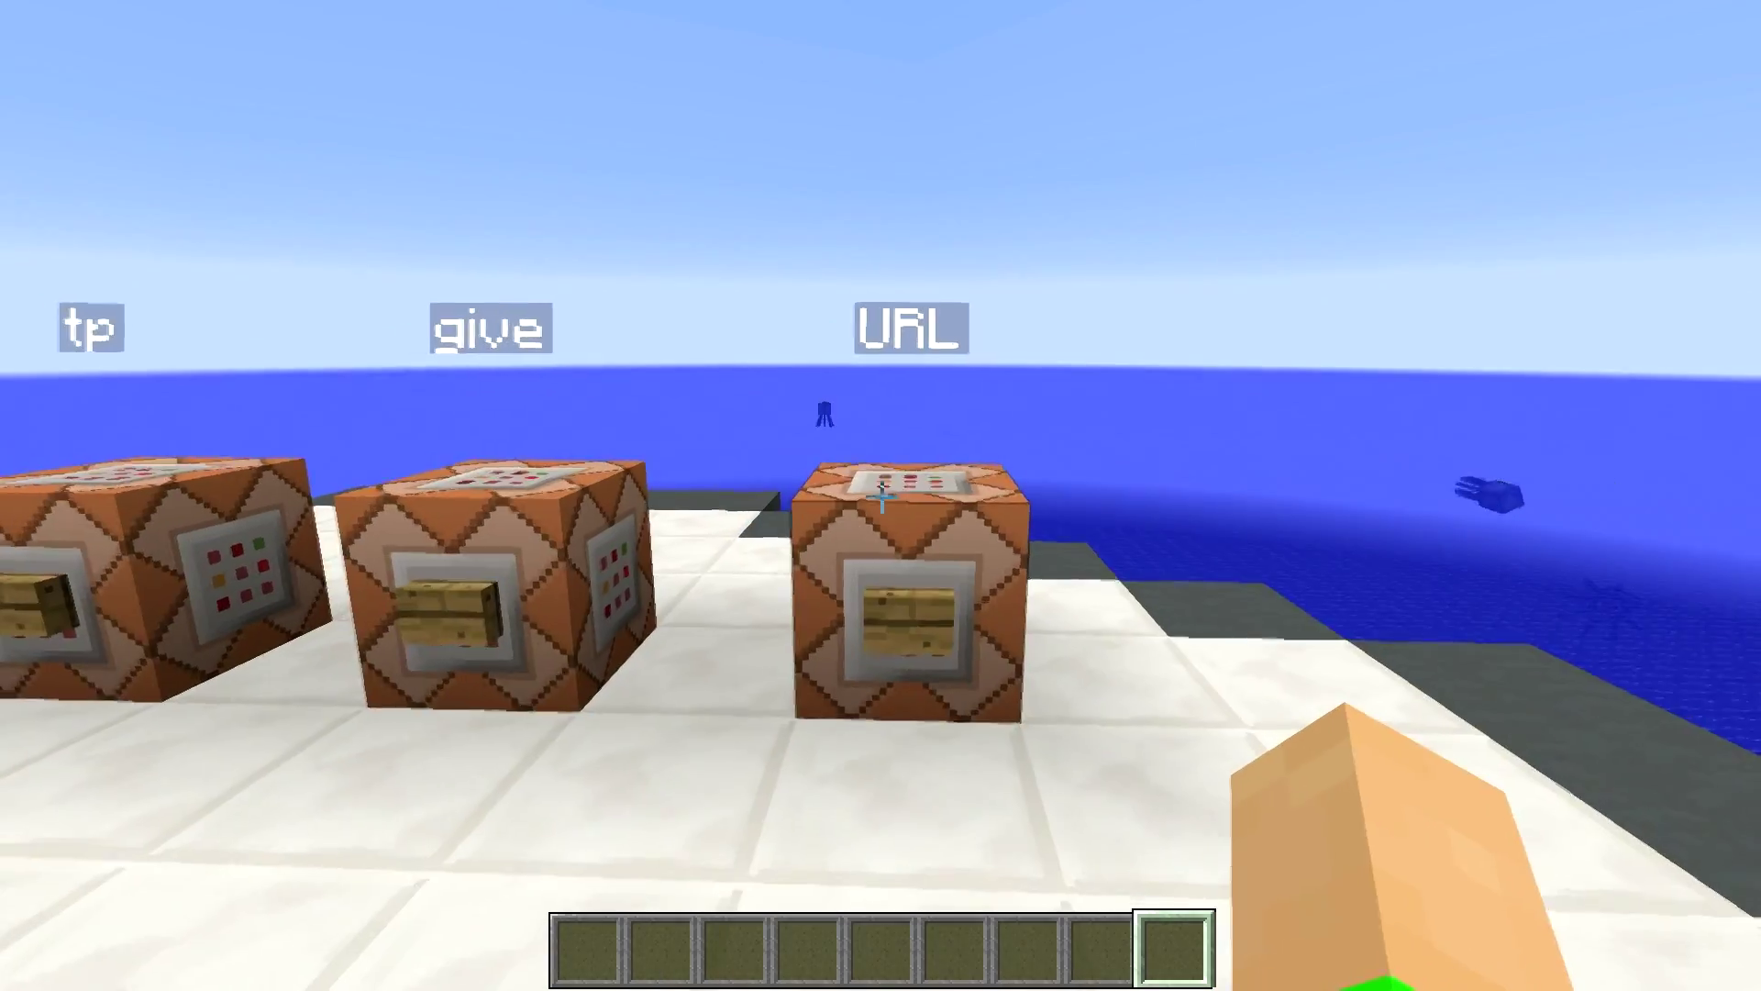
key(s)
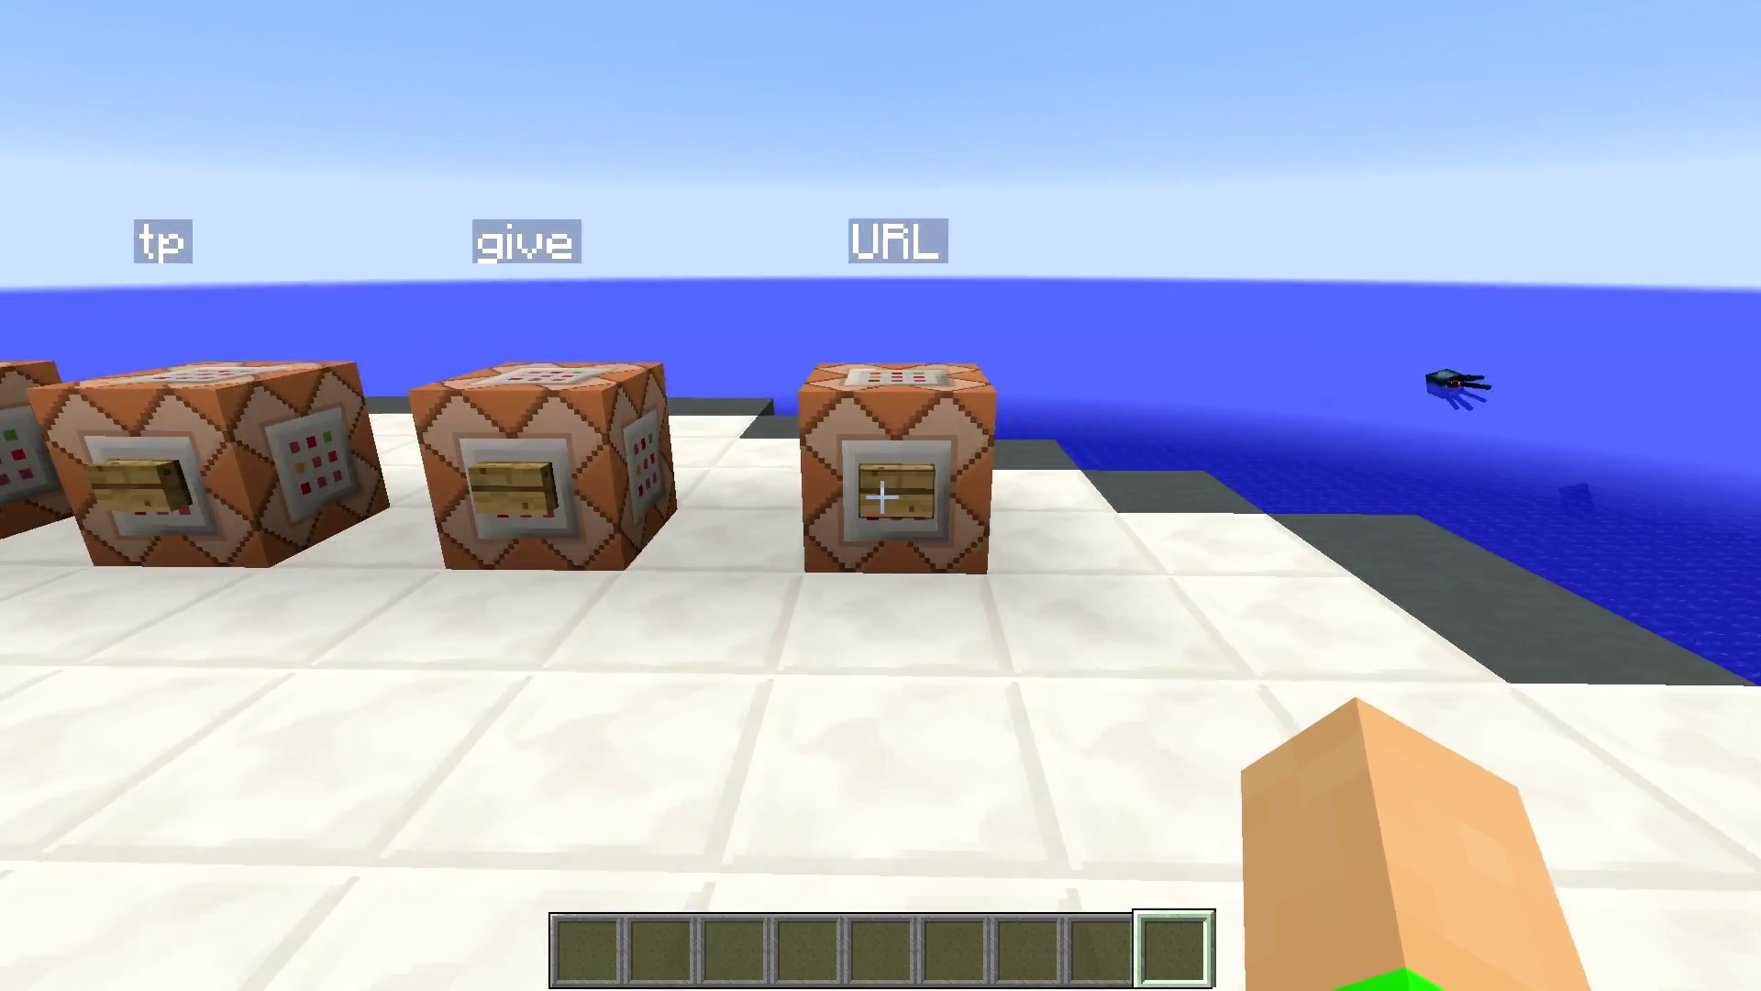
key(s)
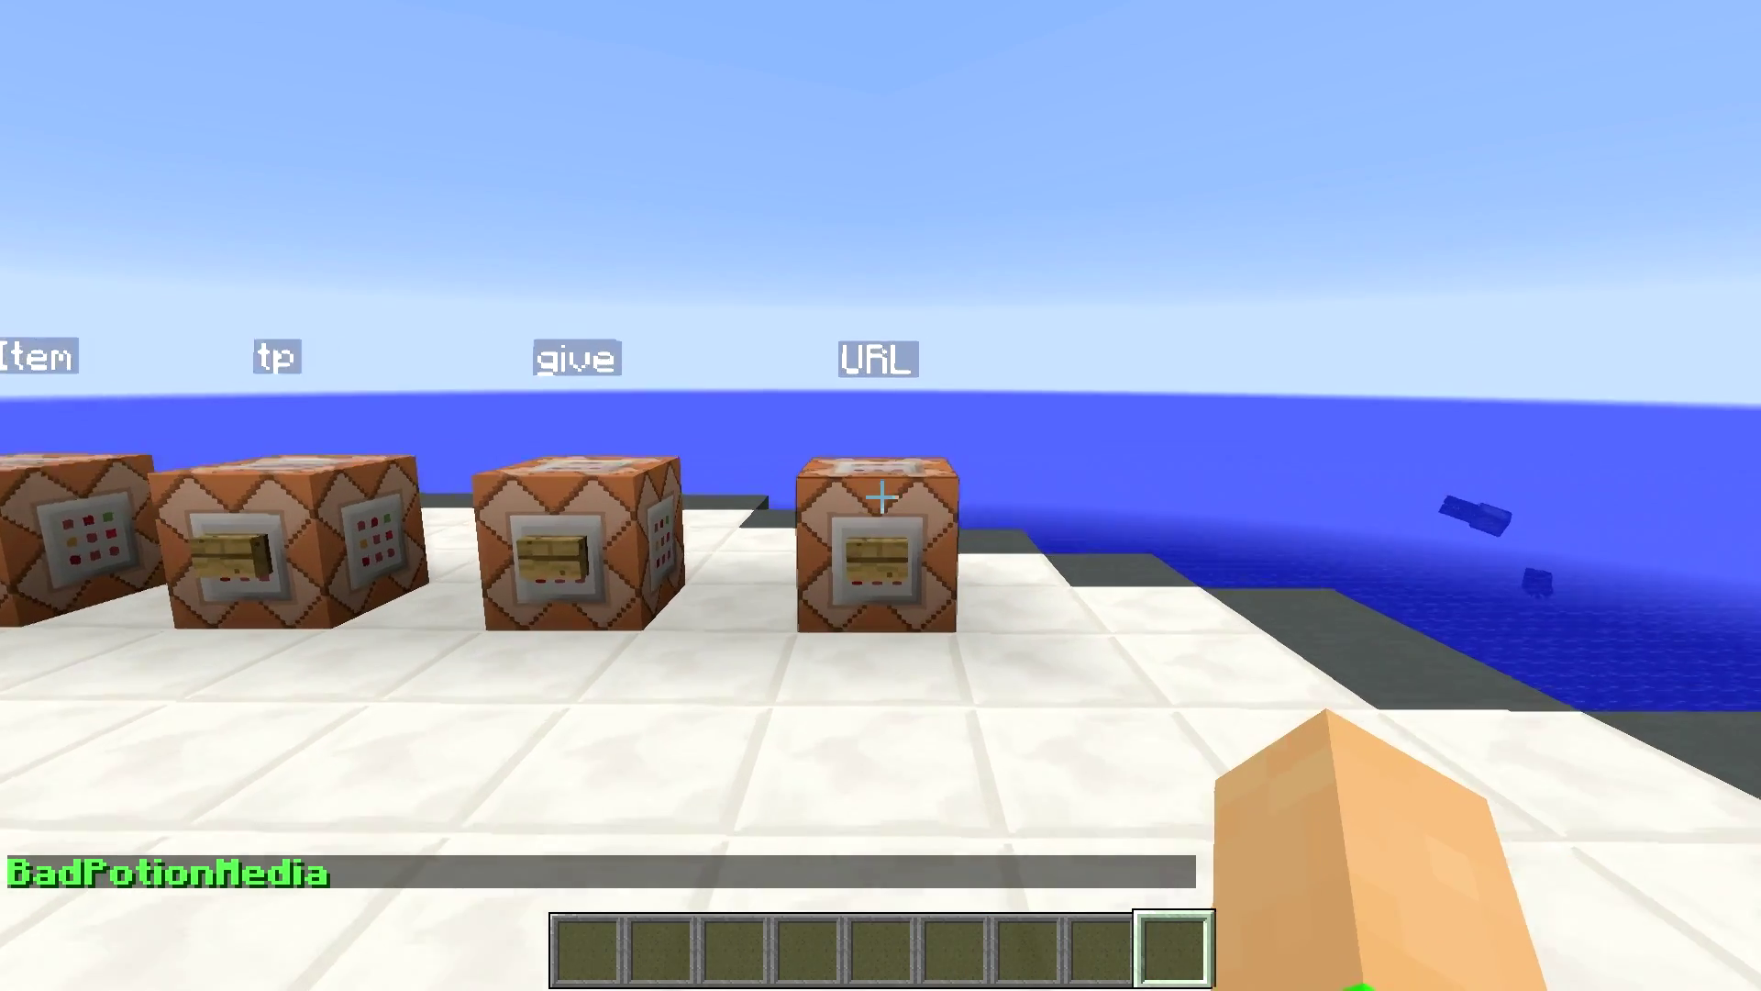
key(w)
- Click the green BadPotionMedia link in chat and decline opening the website
key(s)
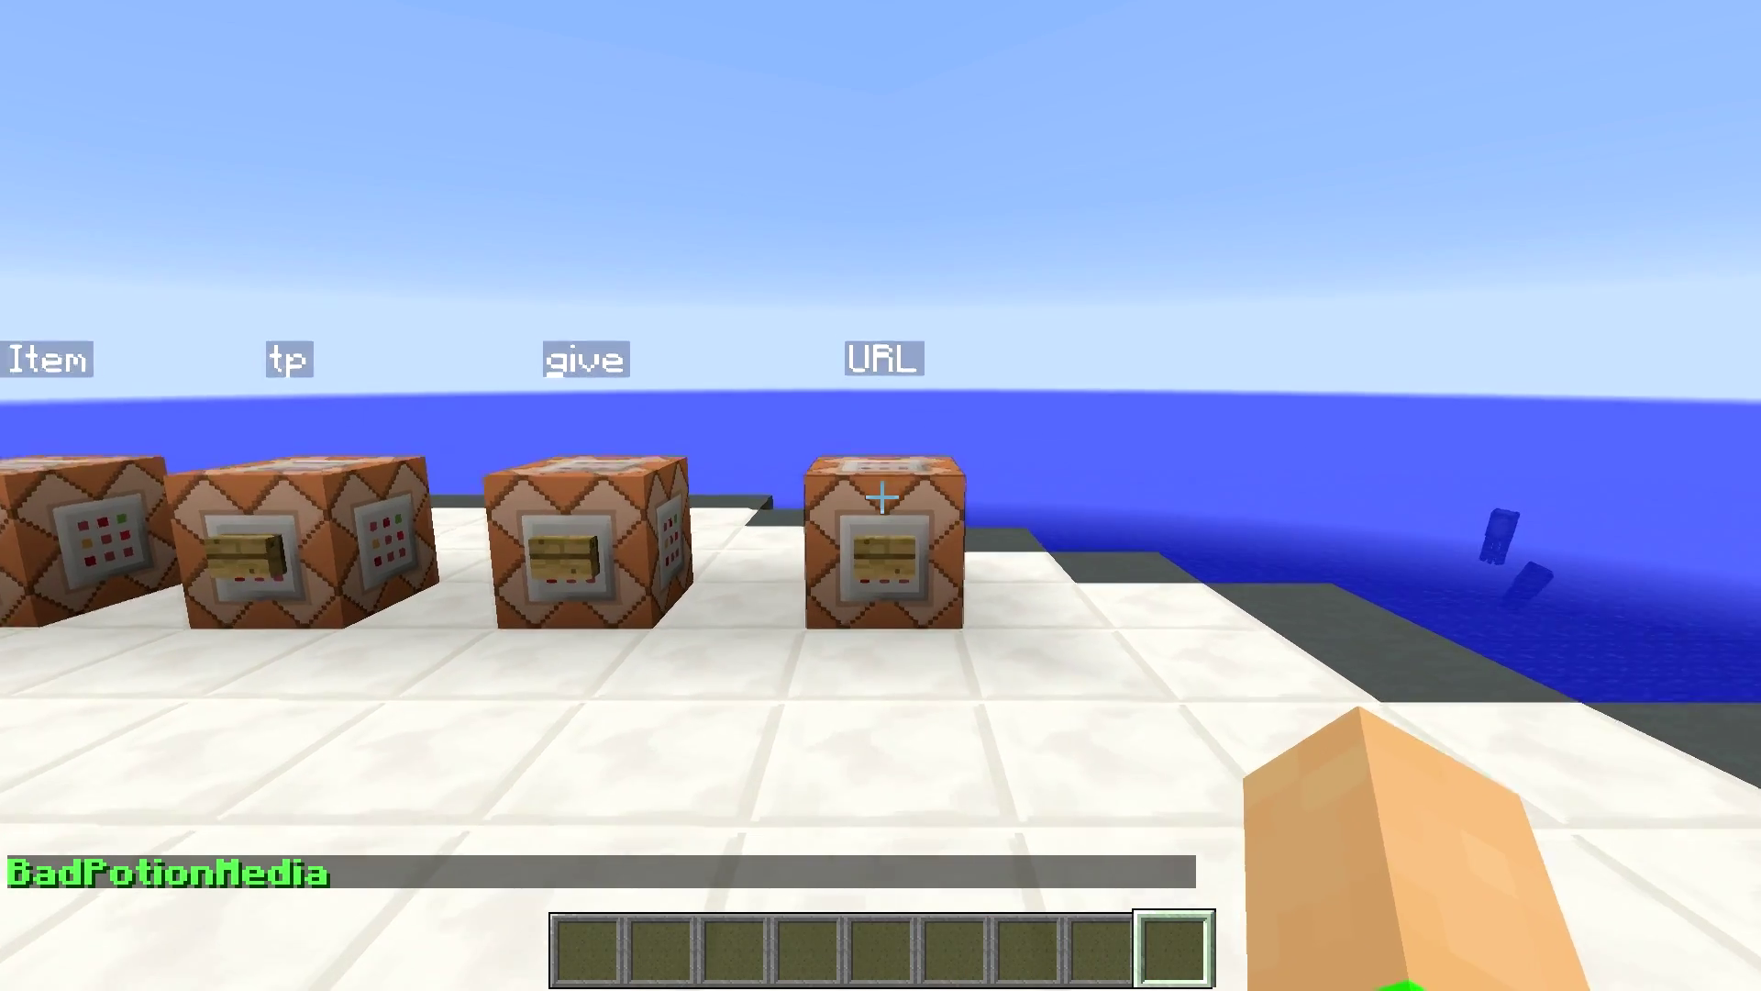
key(w)
key(t)
click(167, 873)
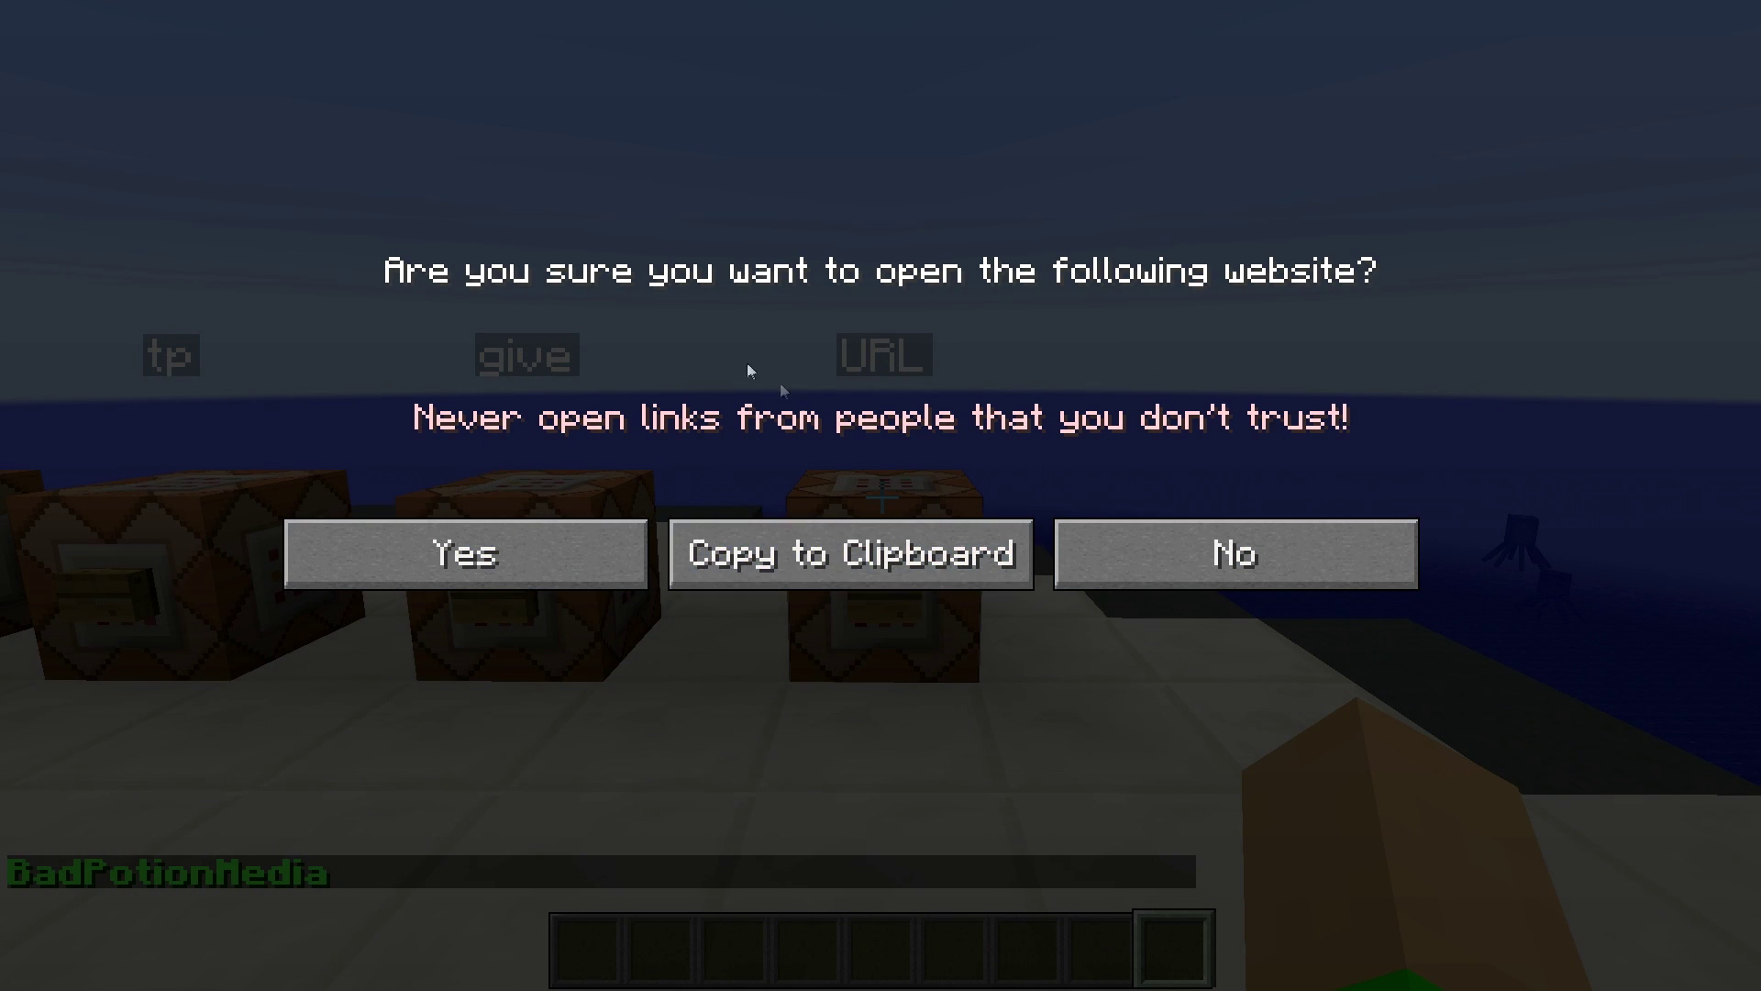
click(1231, 541)
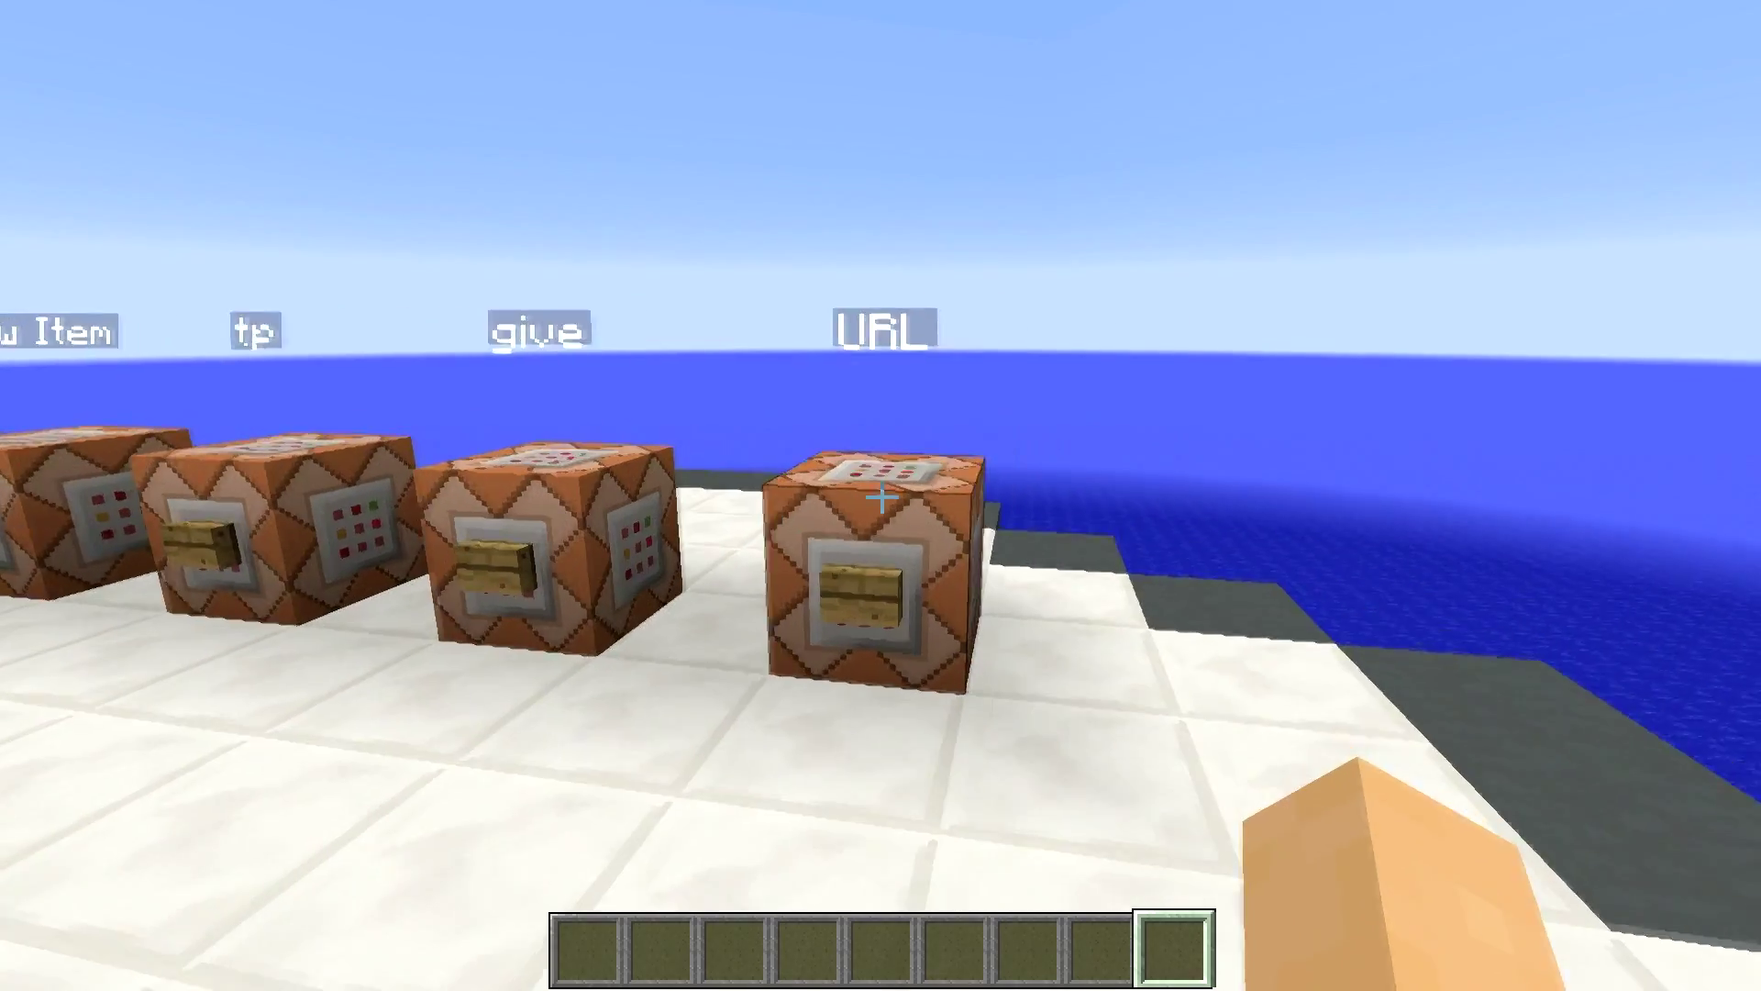
- View the URL command block's stored command, then close it and step back
right_click(880, 495)
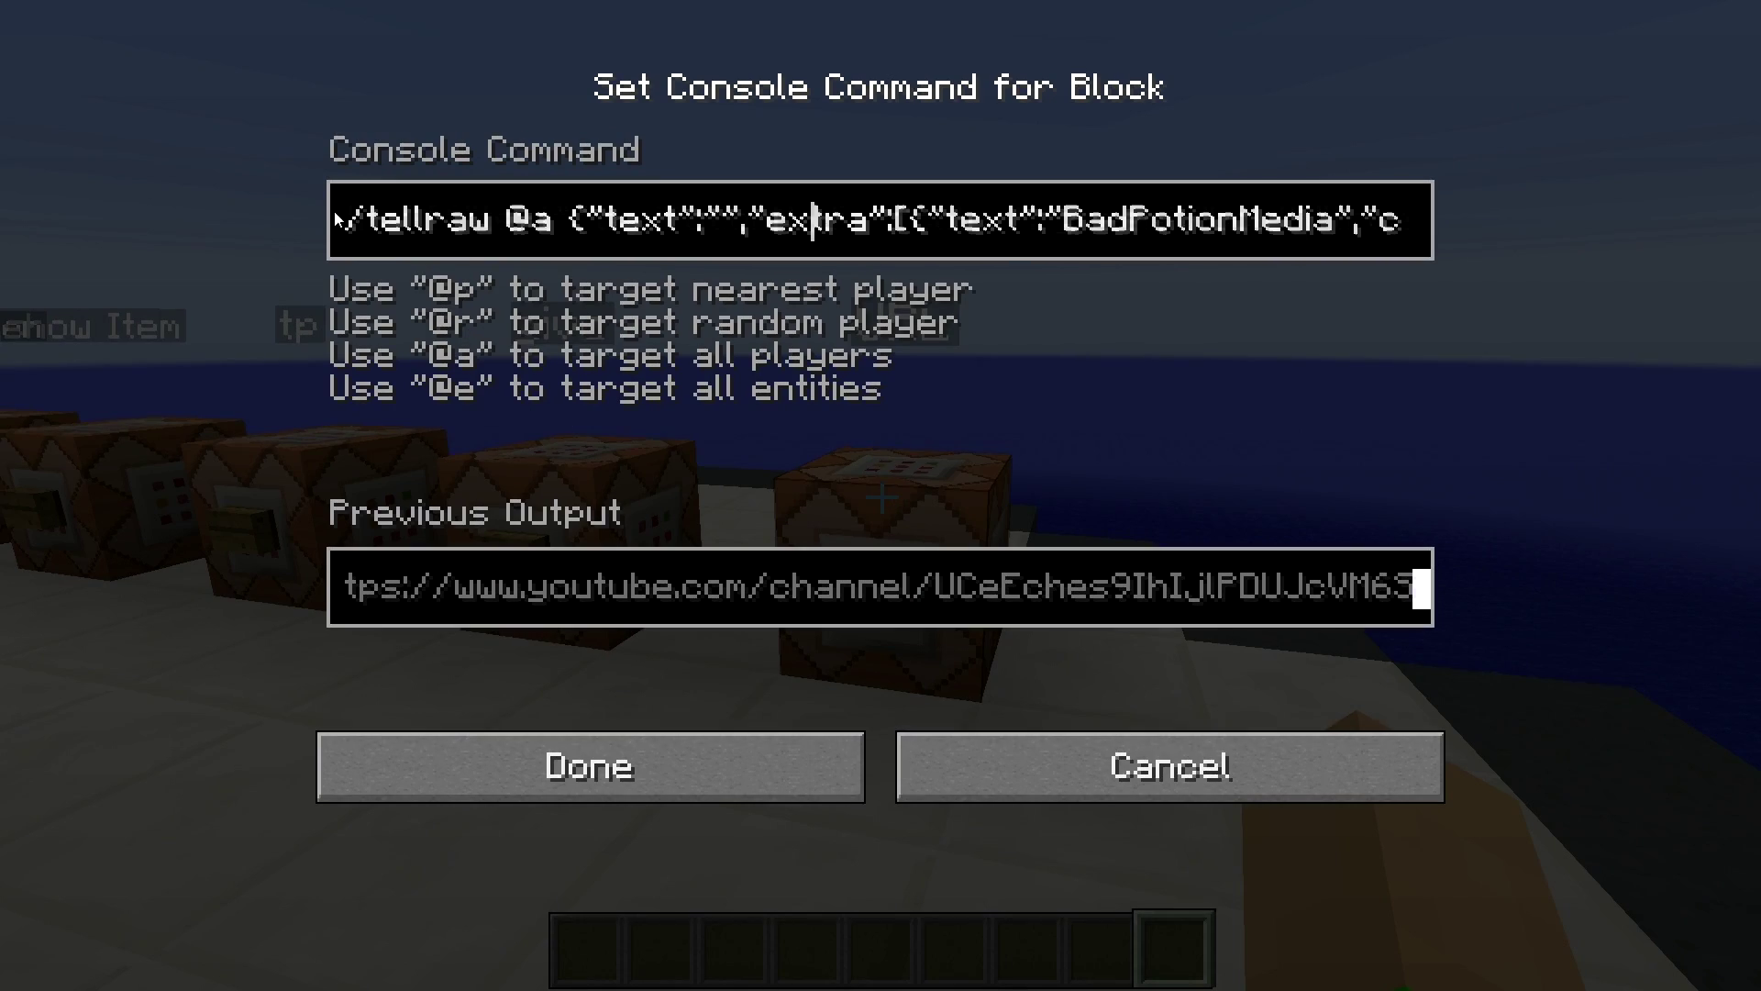
key(Escape)
key(s)
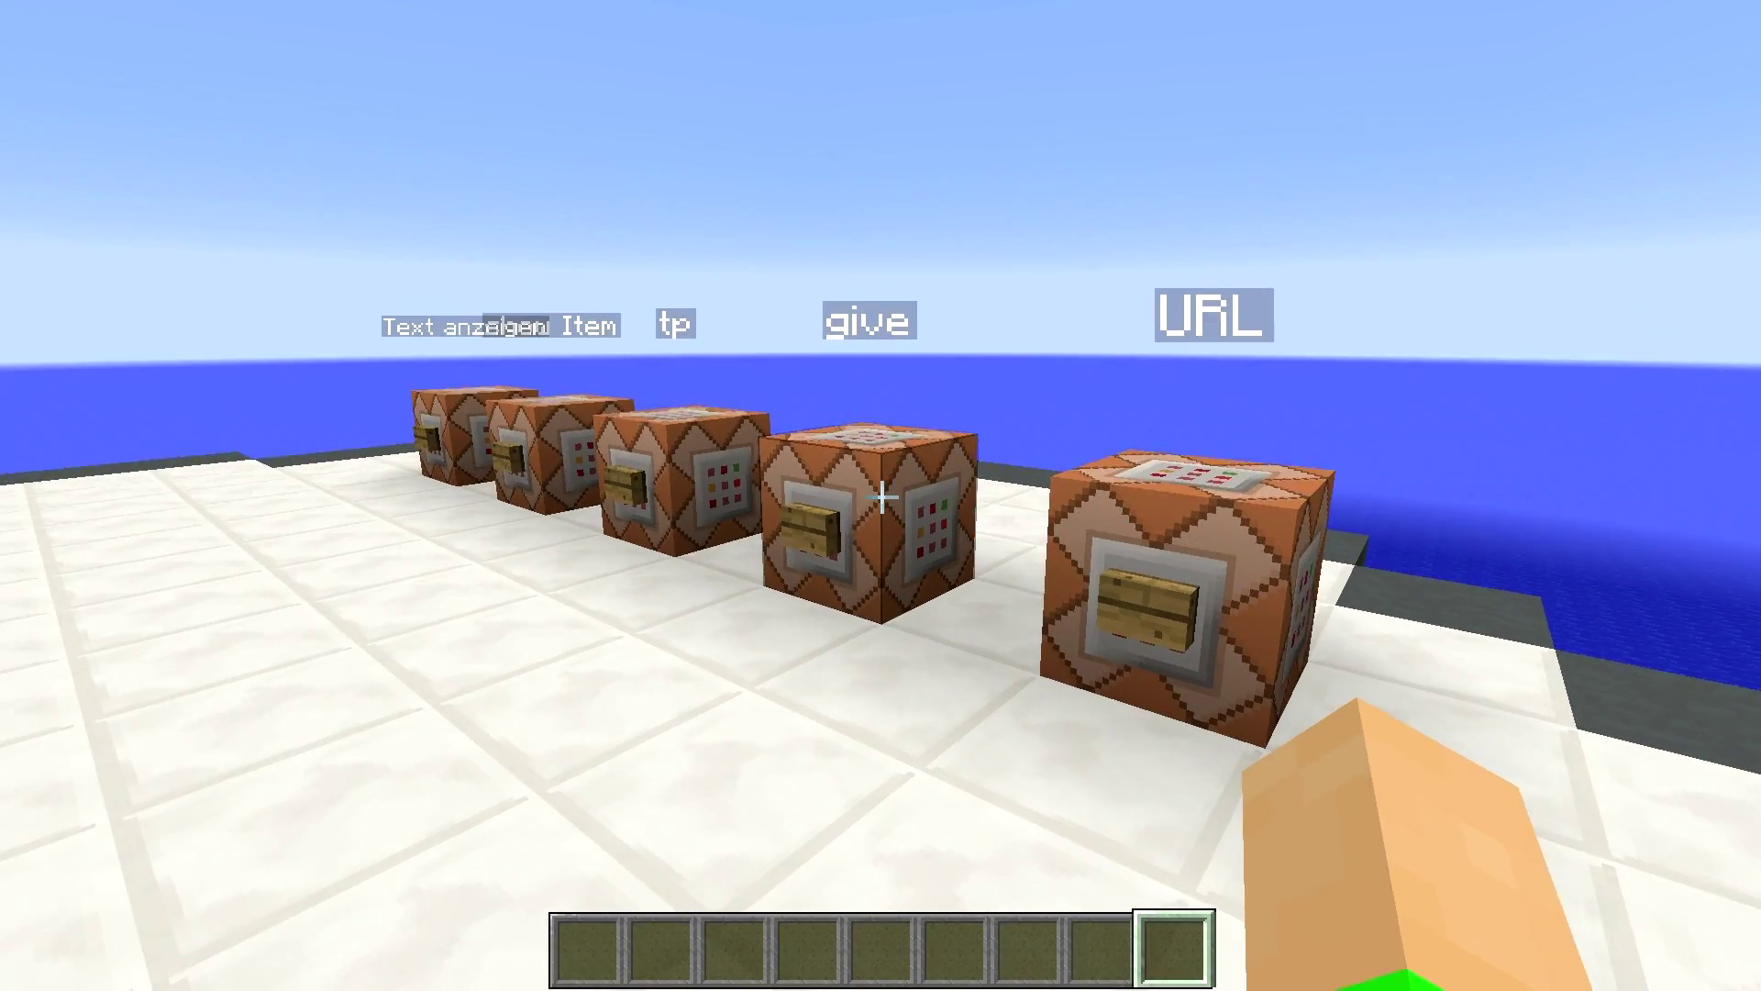
- Walk along the row toward the URL block, briefly reading the chat
key(w)
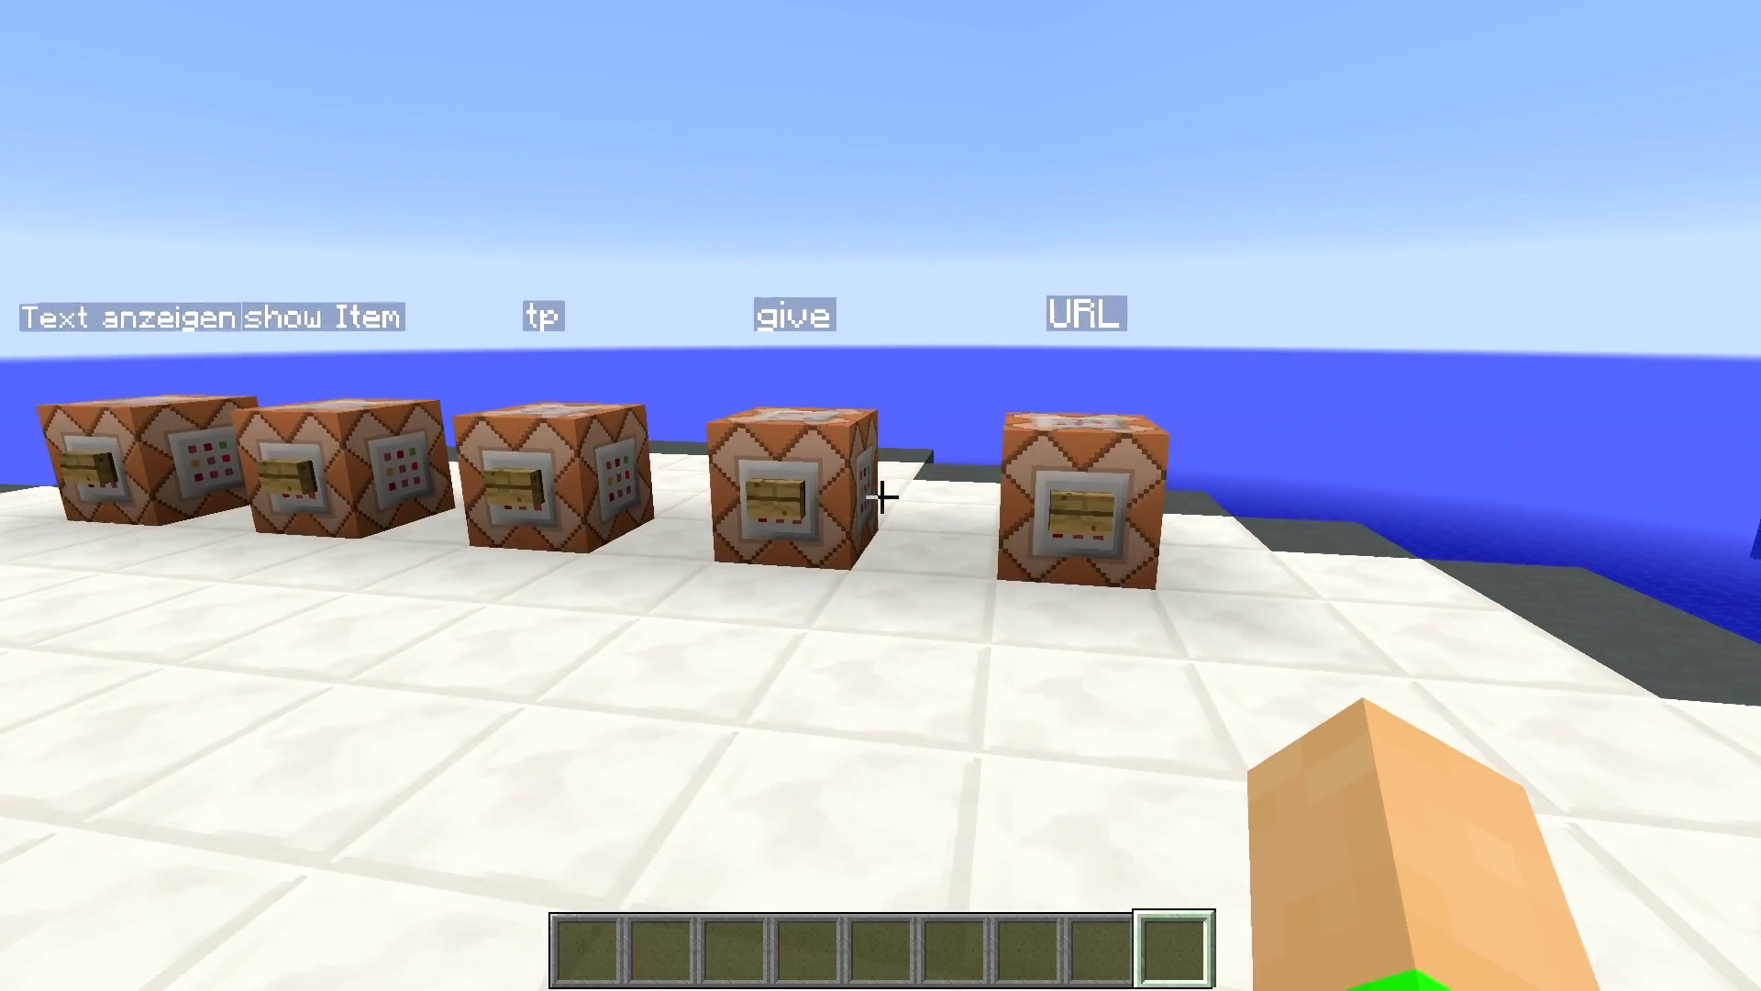
key(s)
key(w)
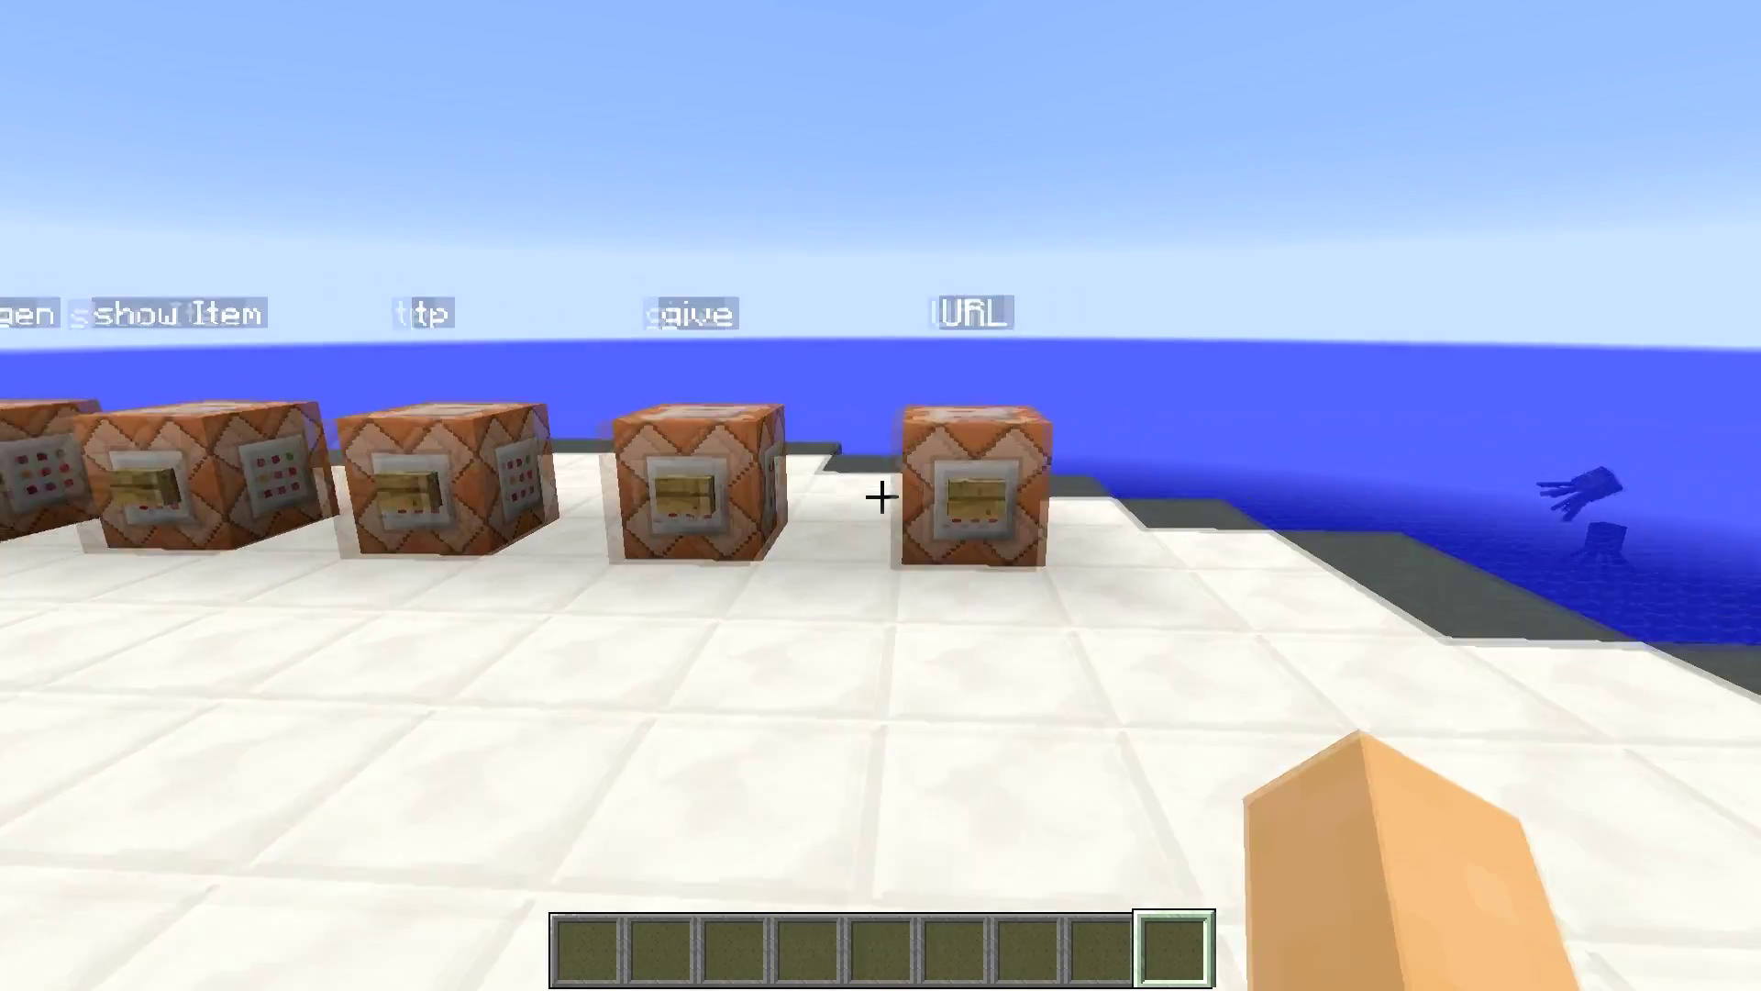
key(t)
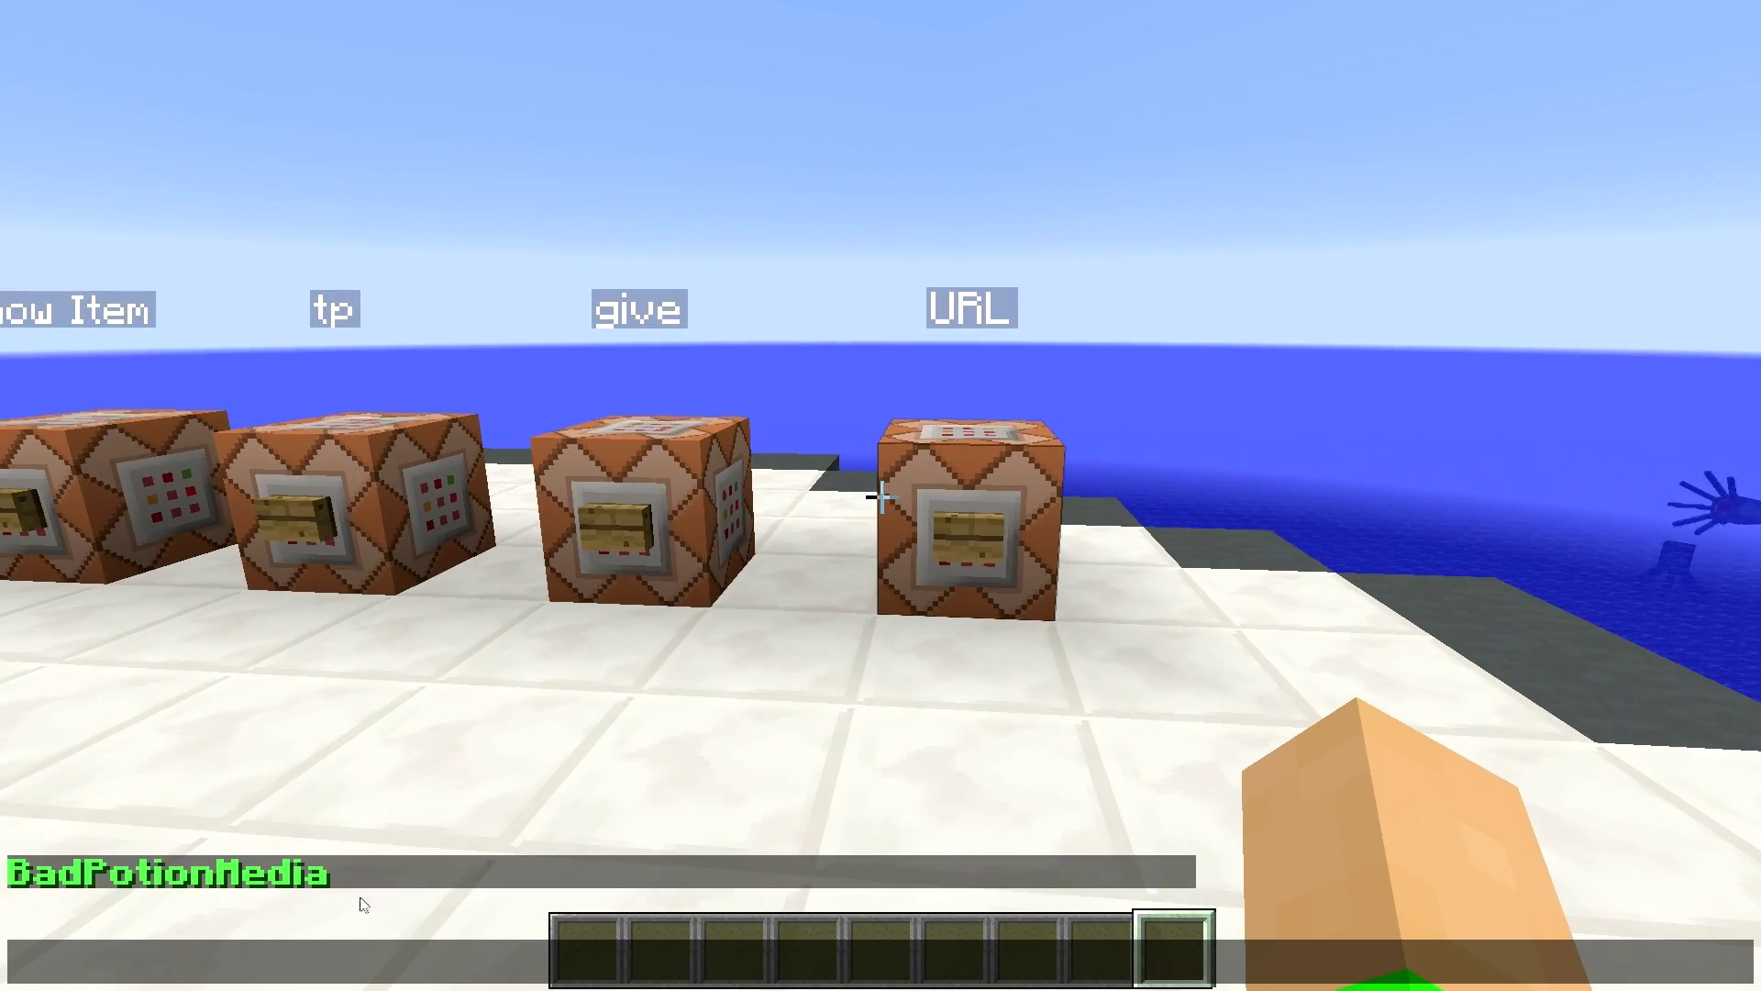
key(Escape)
key(s)
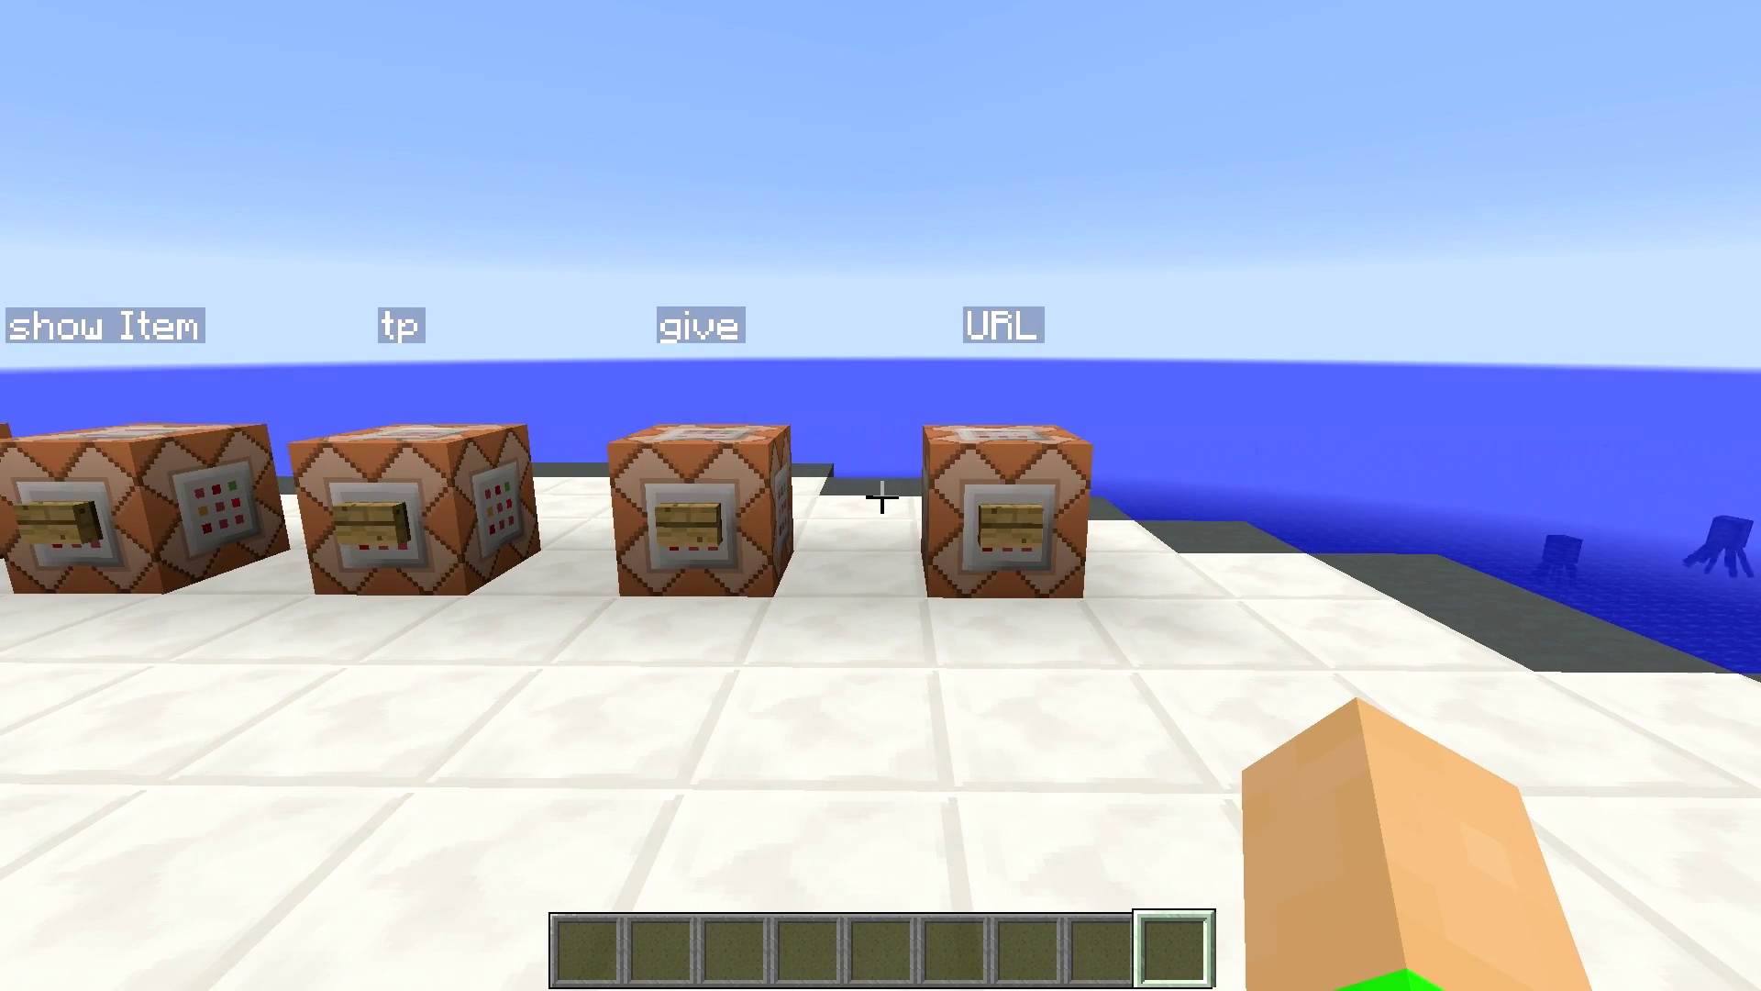
- Line up in front of the give command block beside tp and URL
key(a)
key(w)
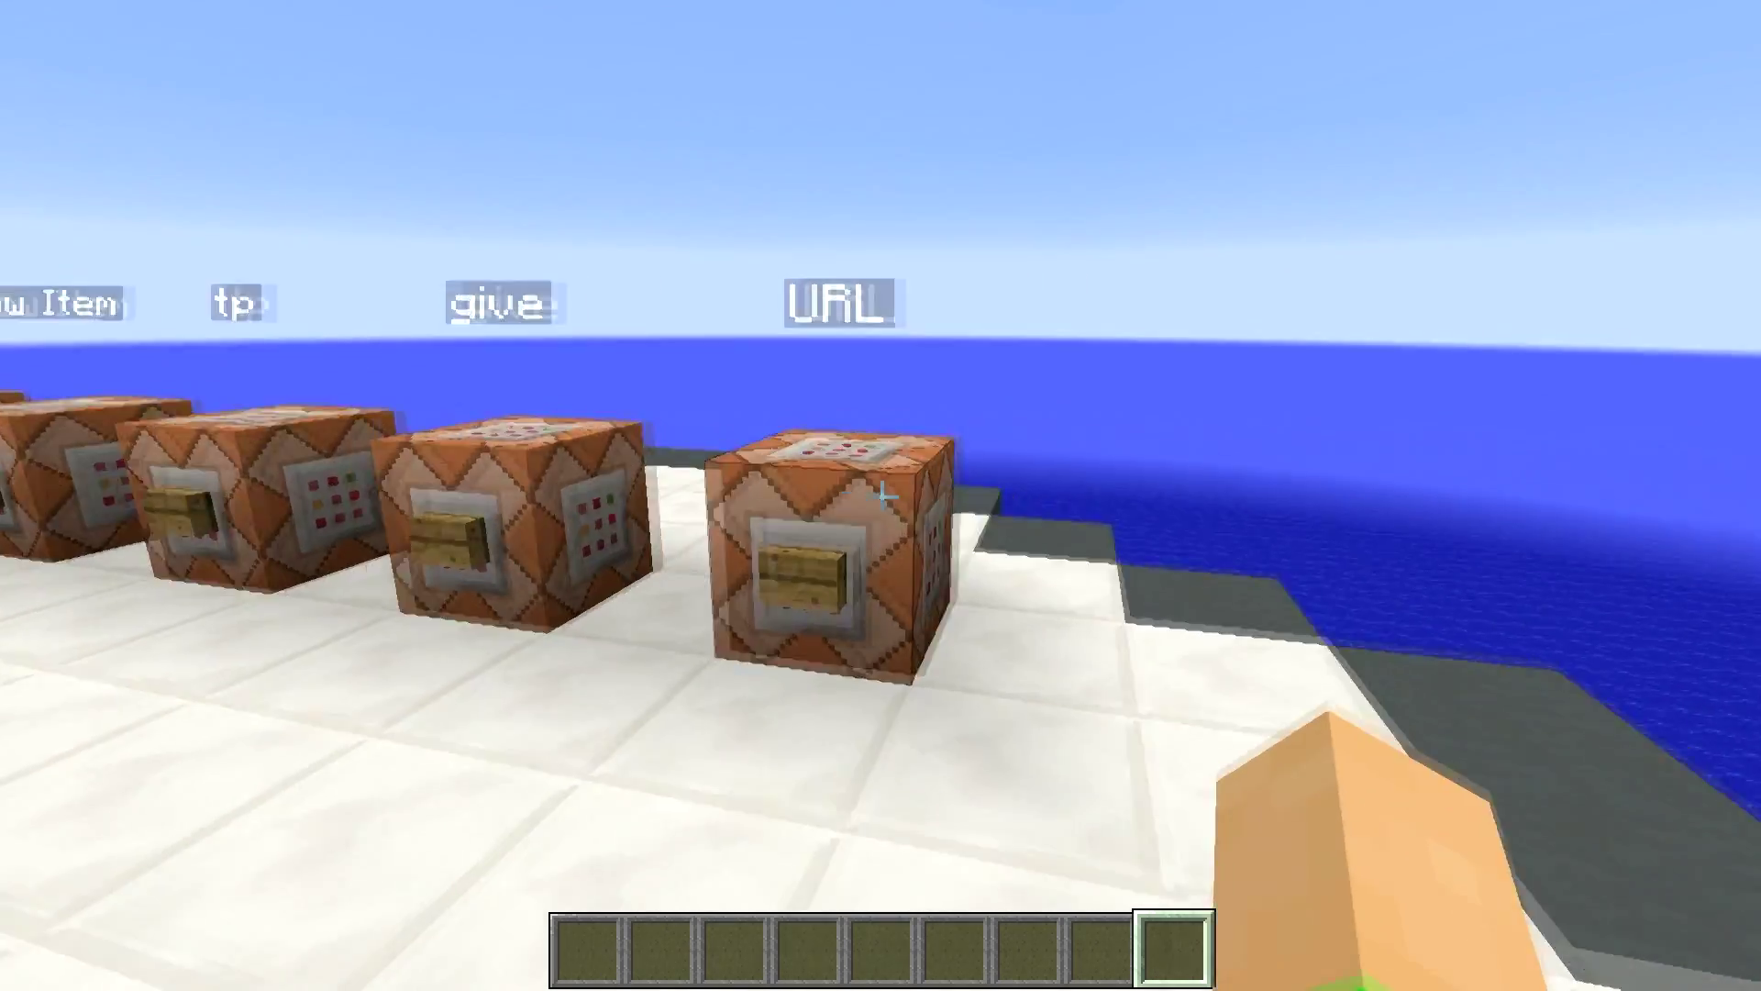
key(s)
key(a)
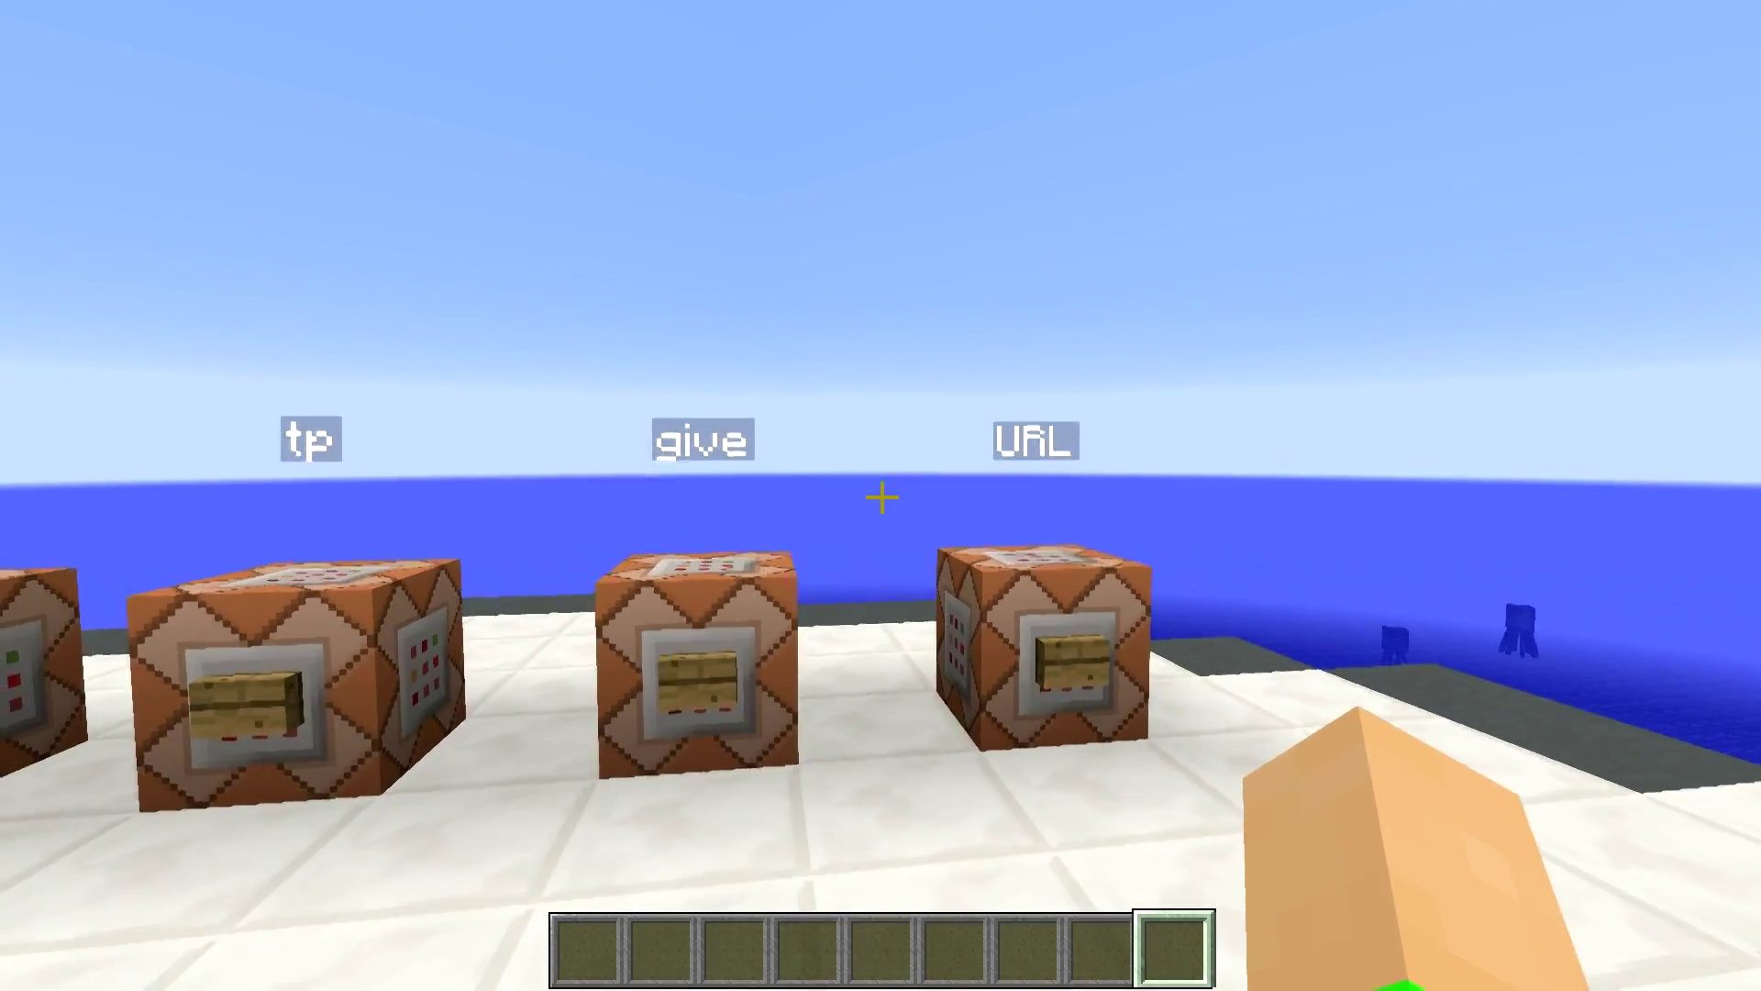
key(s)
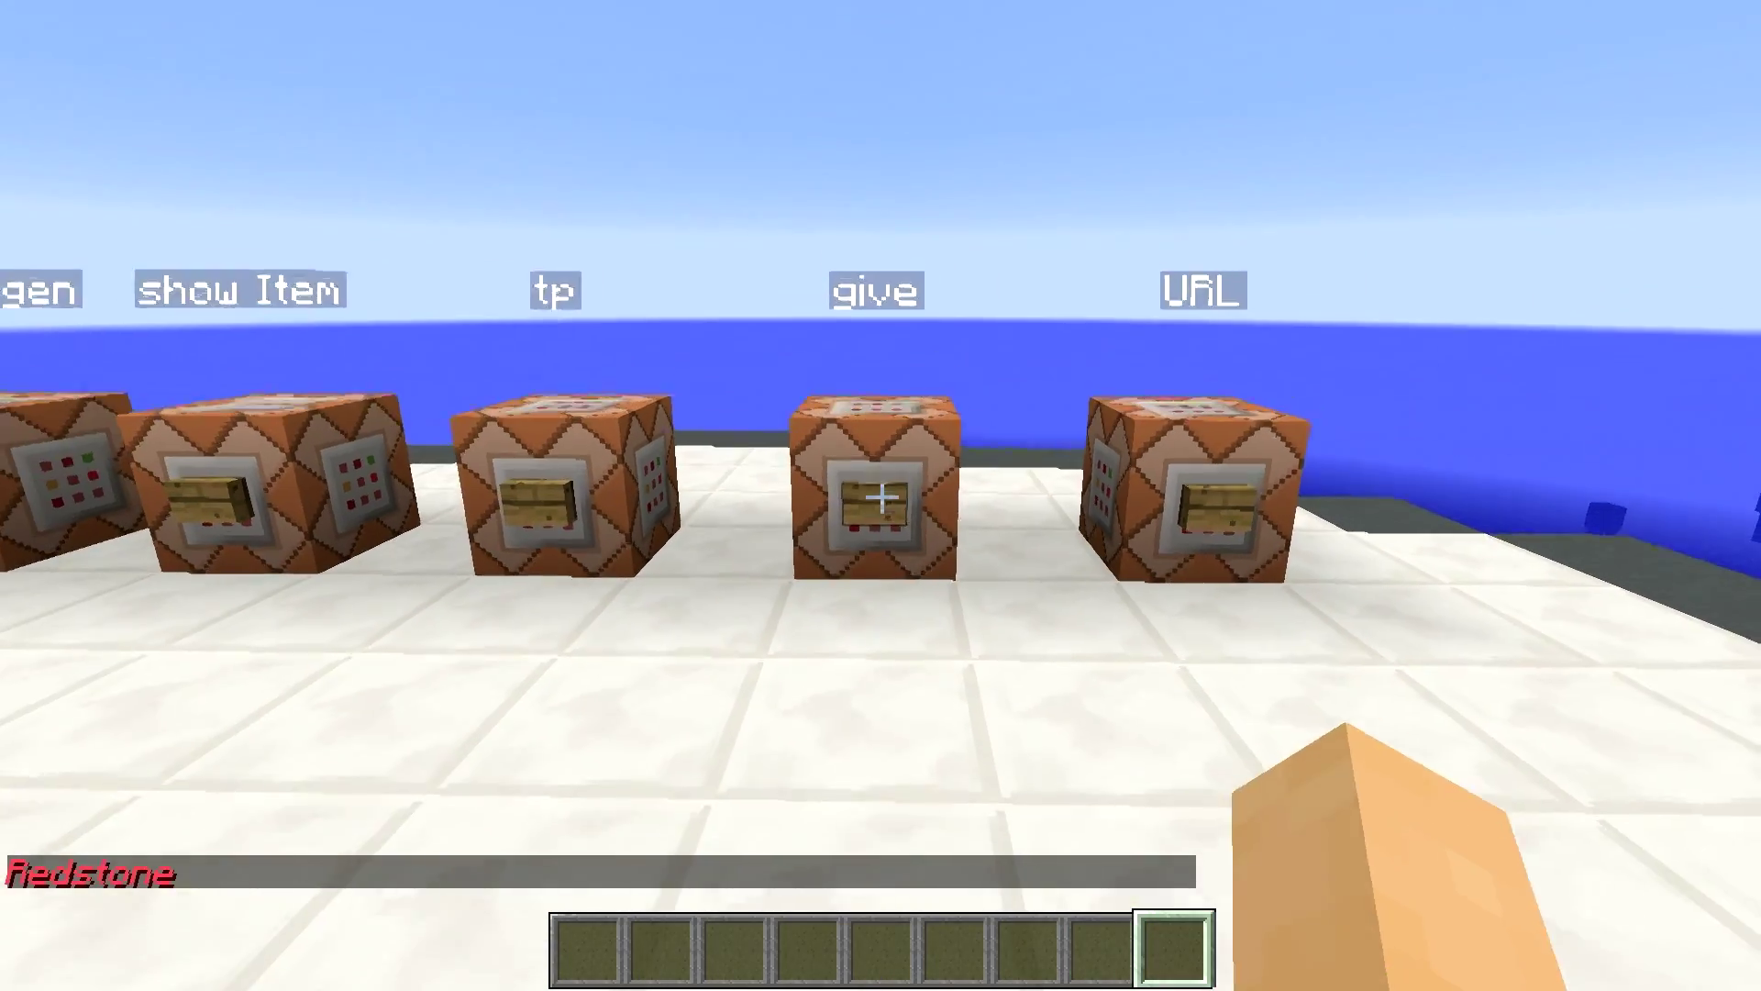
key(s)
key(w)
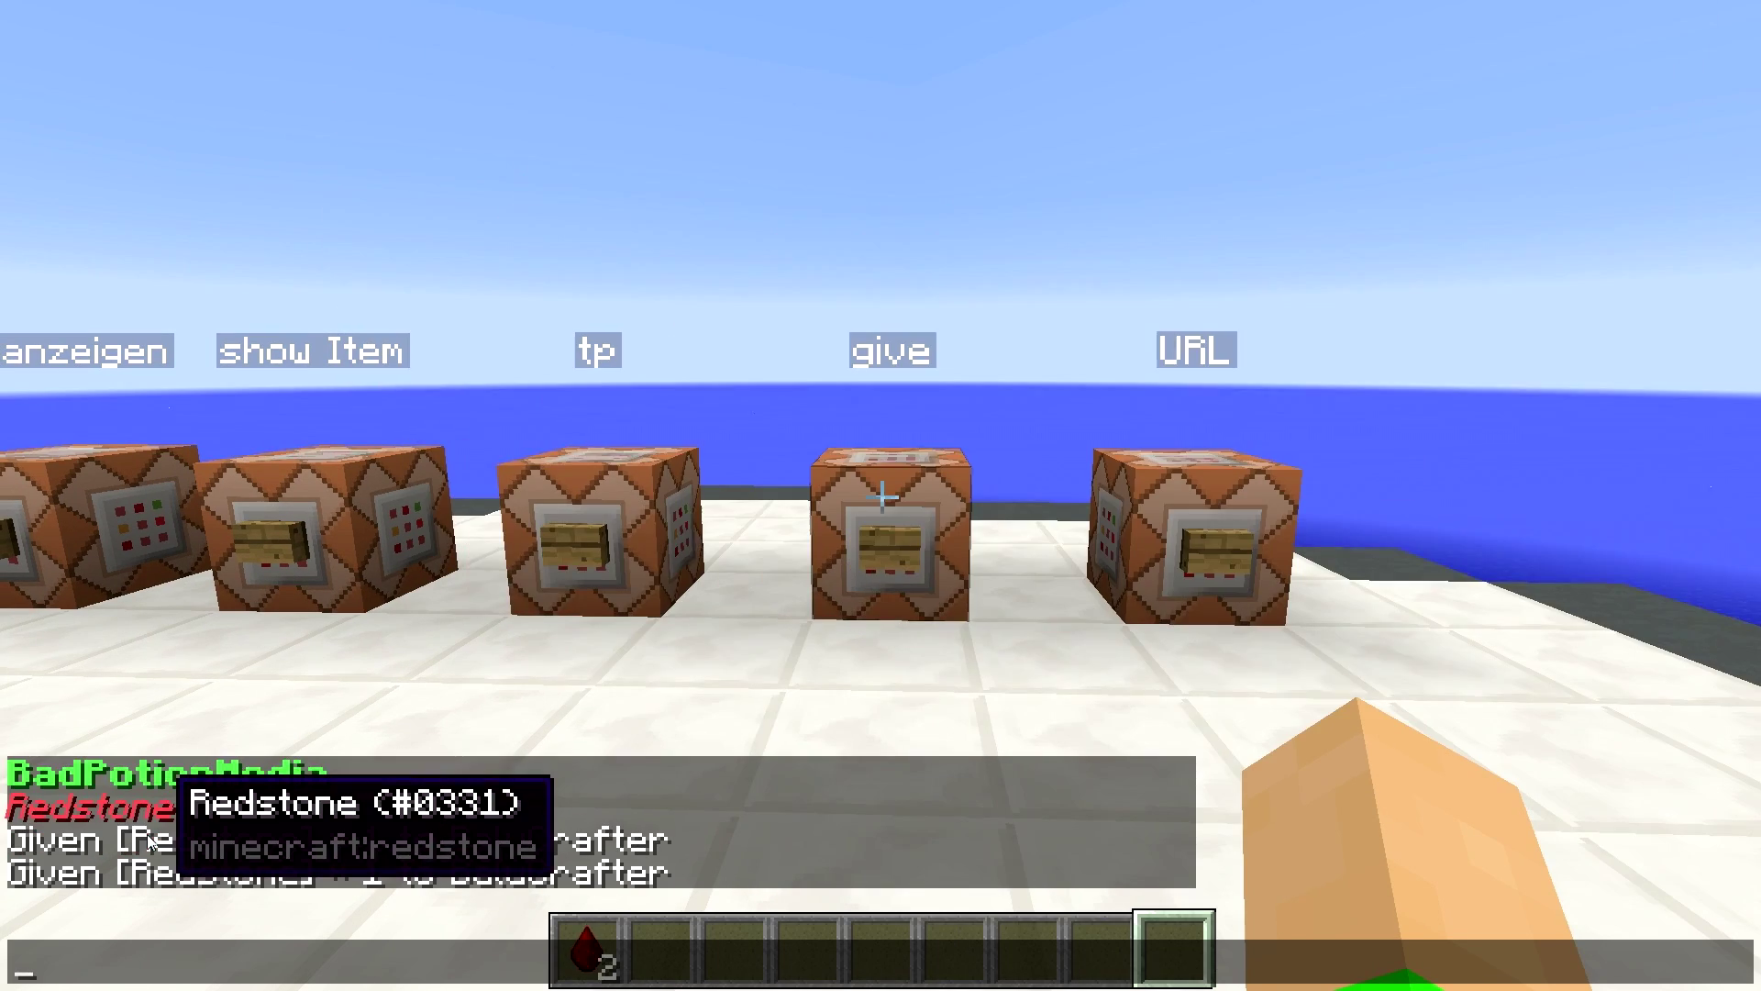
- Claim Redstone six times from the red chat link, then select the stack and drop it
click(97, 805)
click(98, 782)
key(Escape)
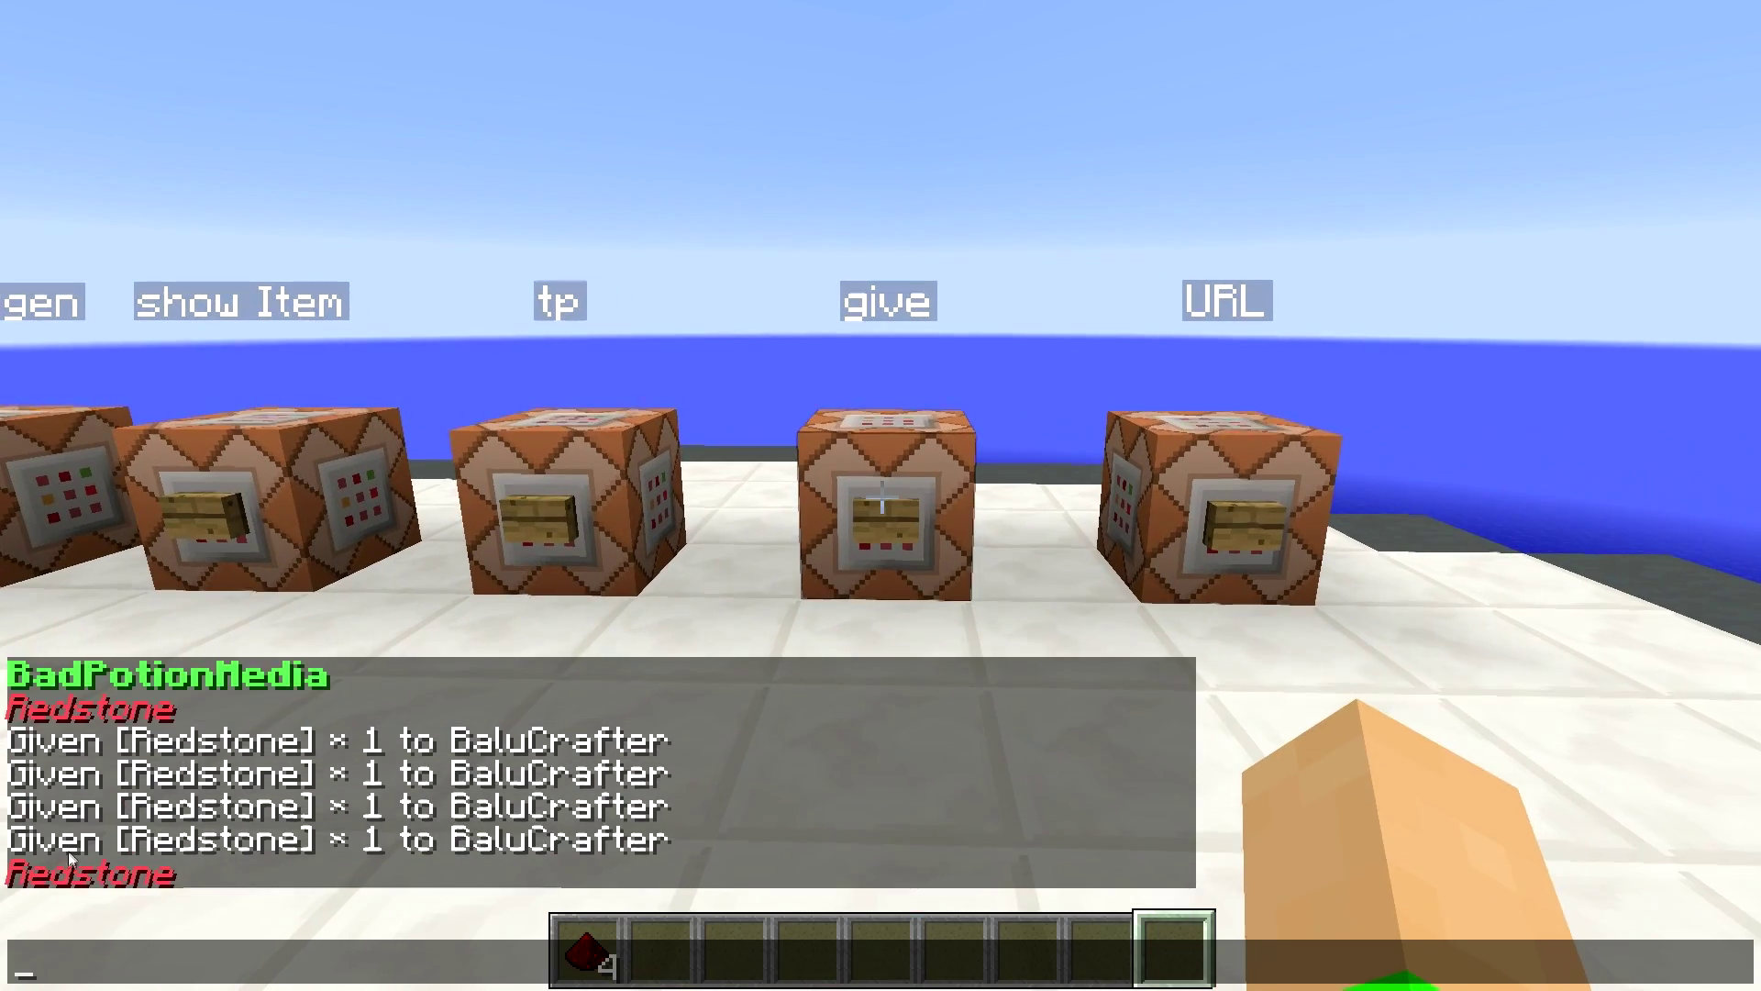
click(79, 863)
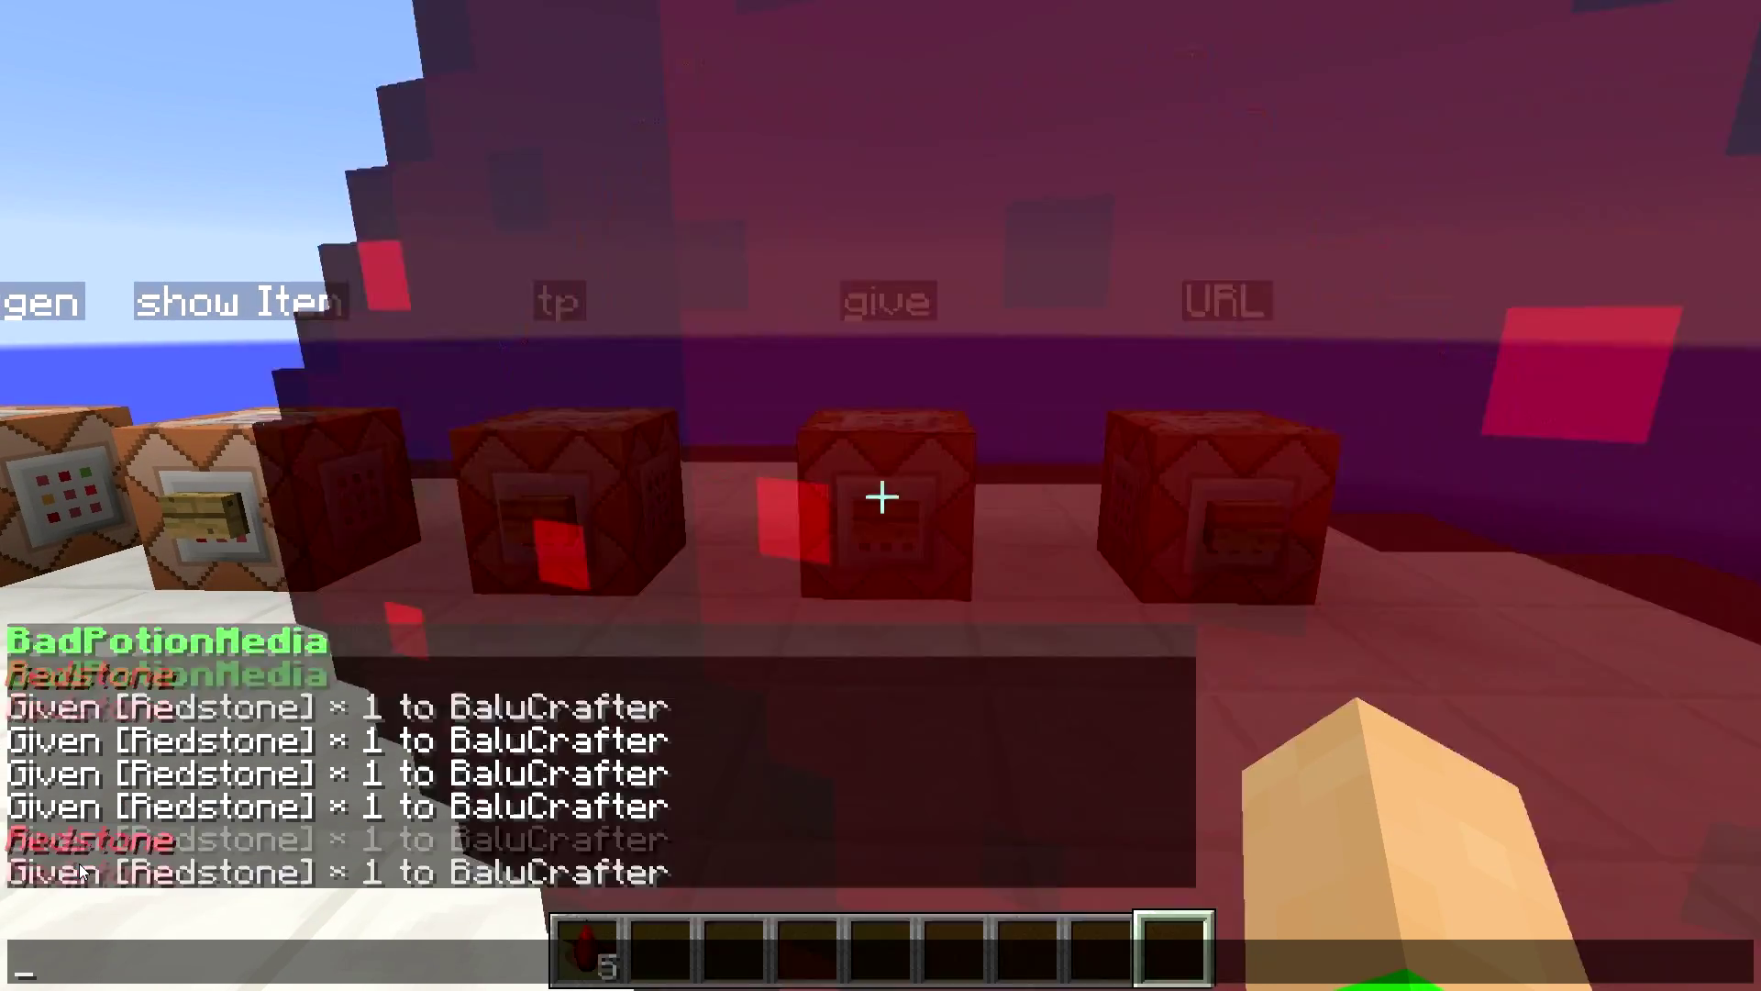
click(101, 674)
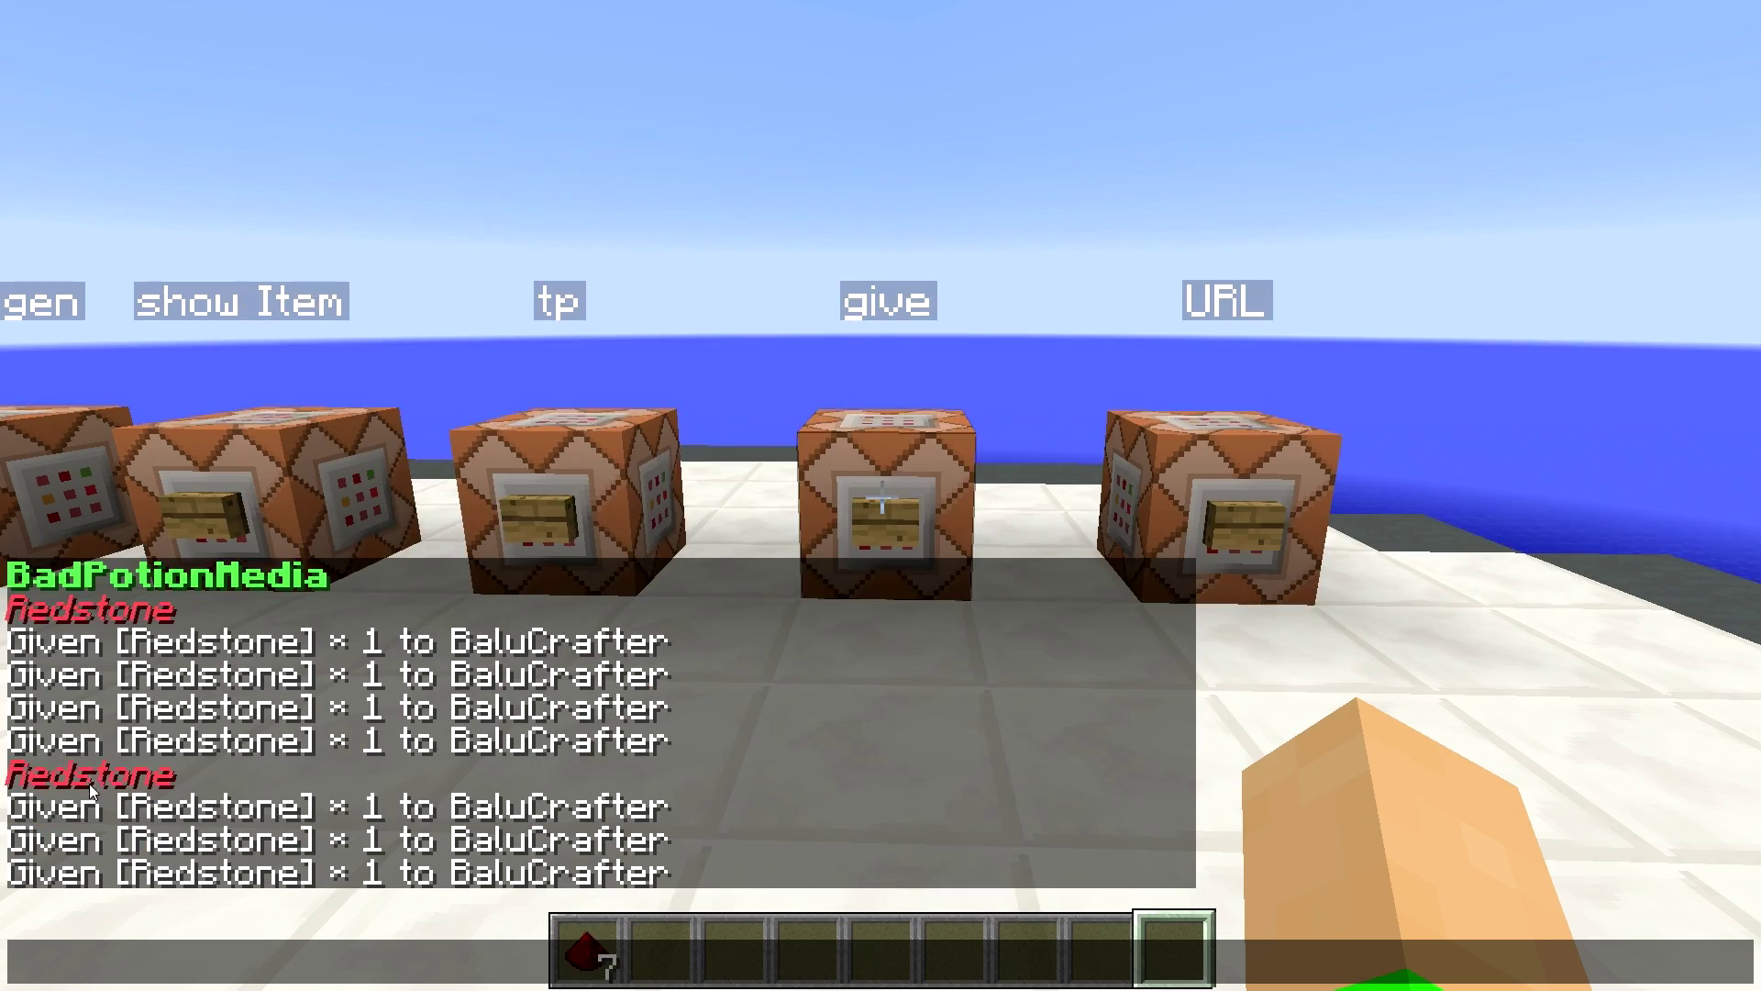
click(84, 780)
click(84, 780)
key(Escape)
key(1)
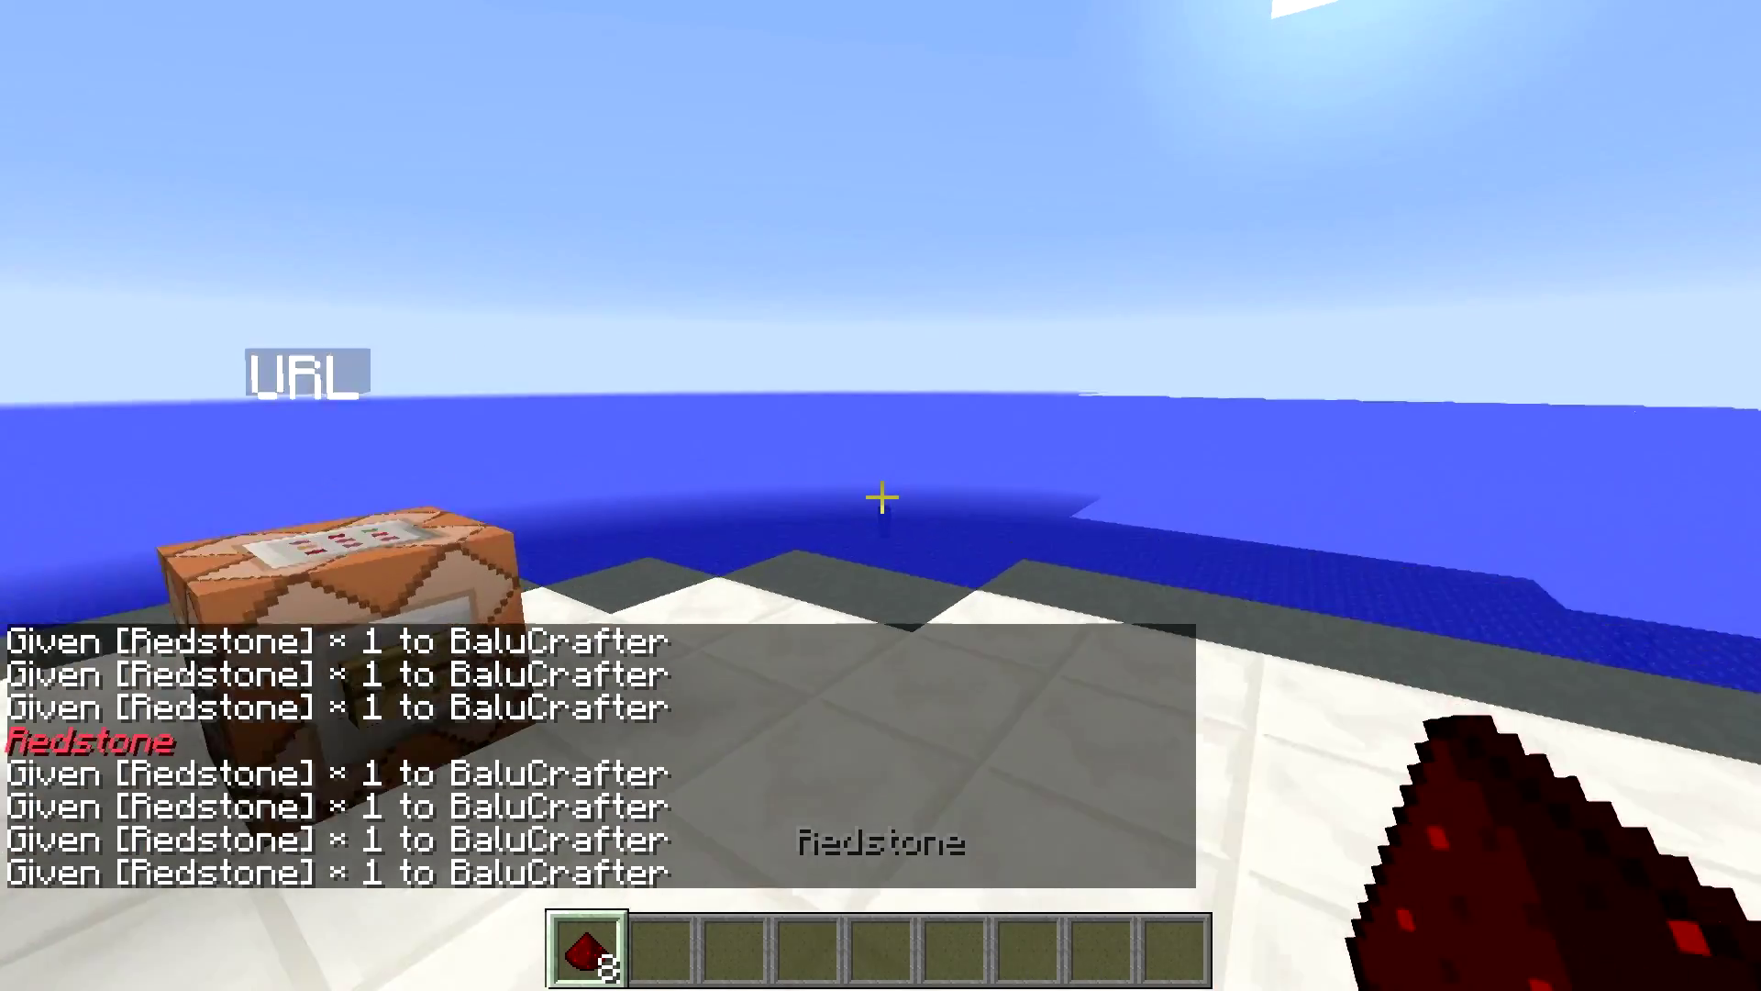
key(q)
key(q)
key(q)
key(q)
key(q)
key(q)
key(q)
key(q)
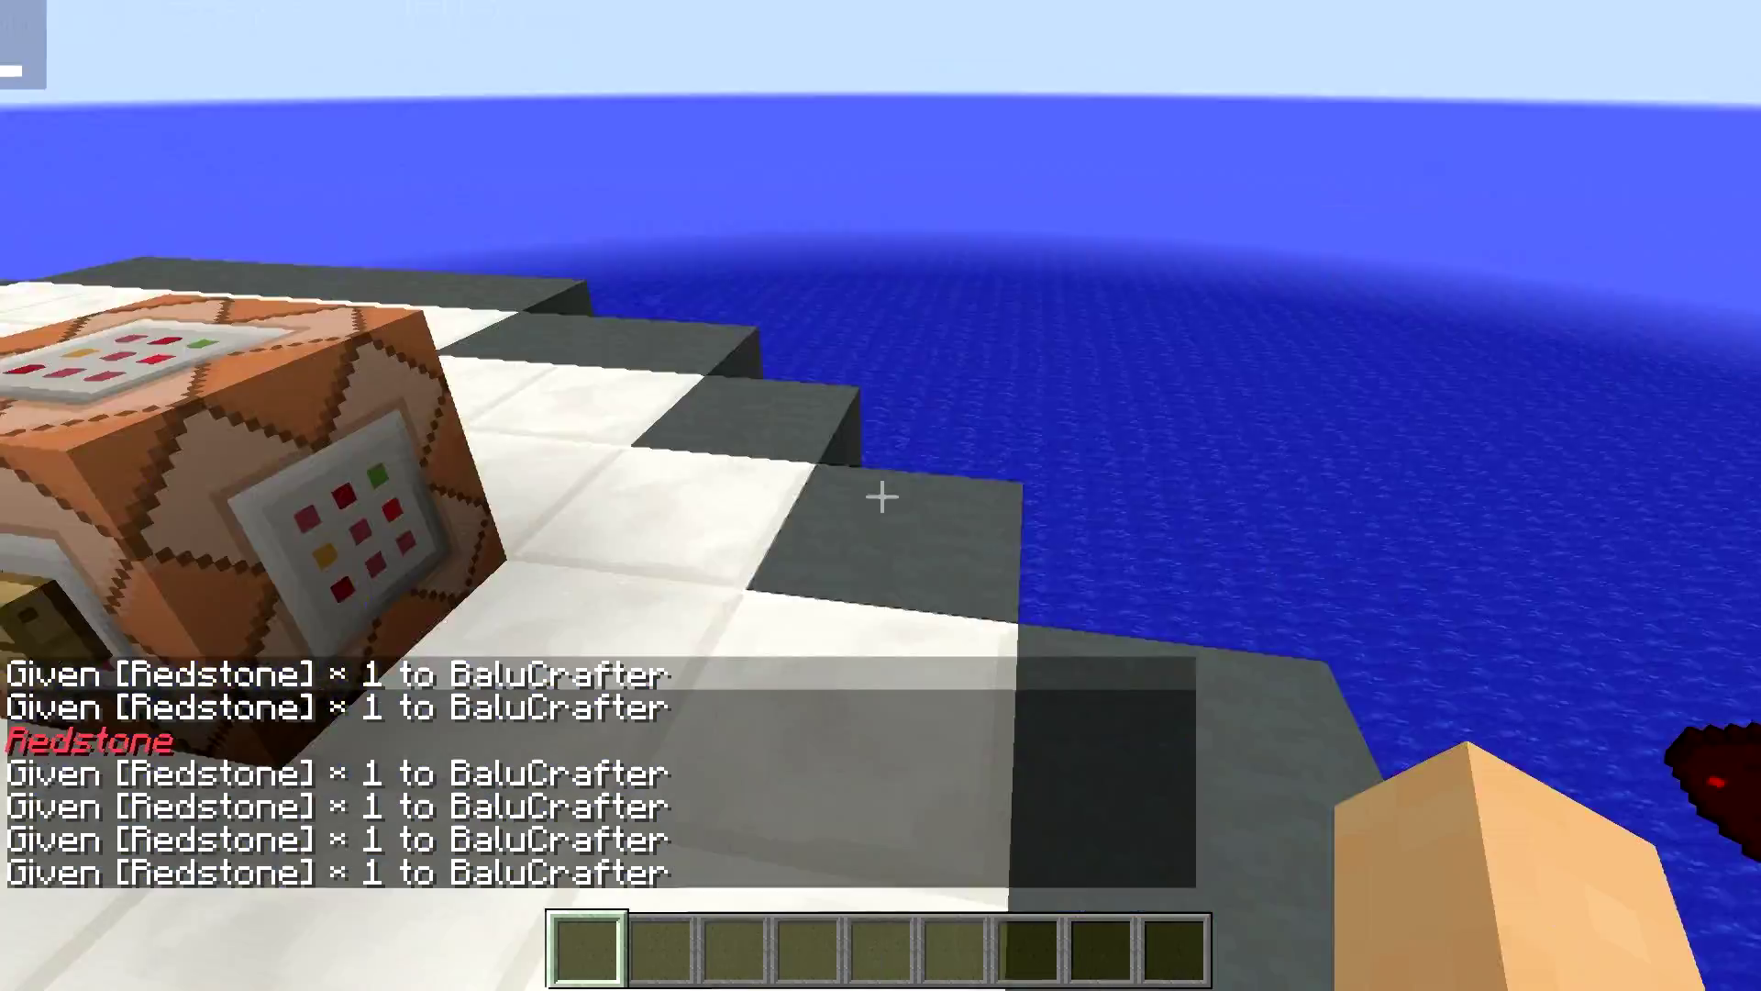
- Walk past the red patch and activate the block asking 'Blau oder Rot'
key(s)
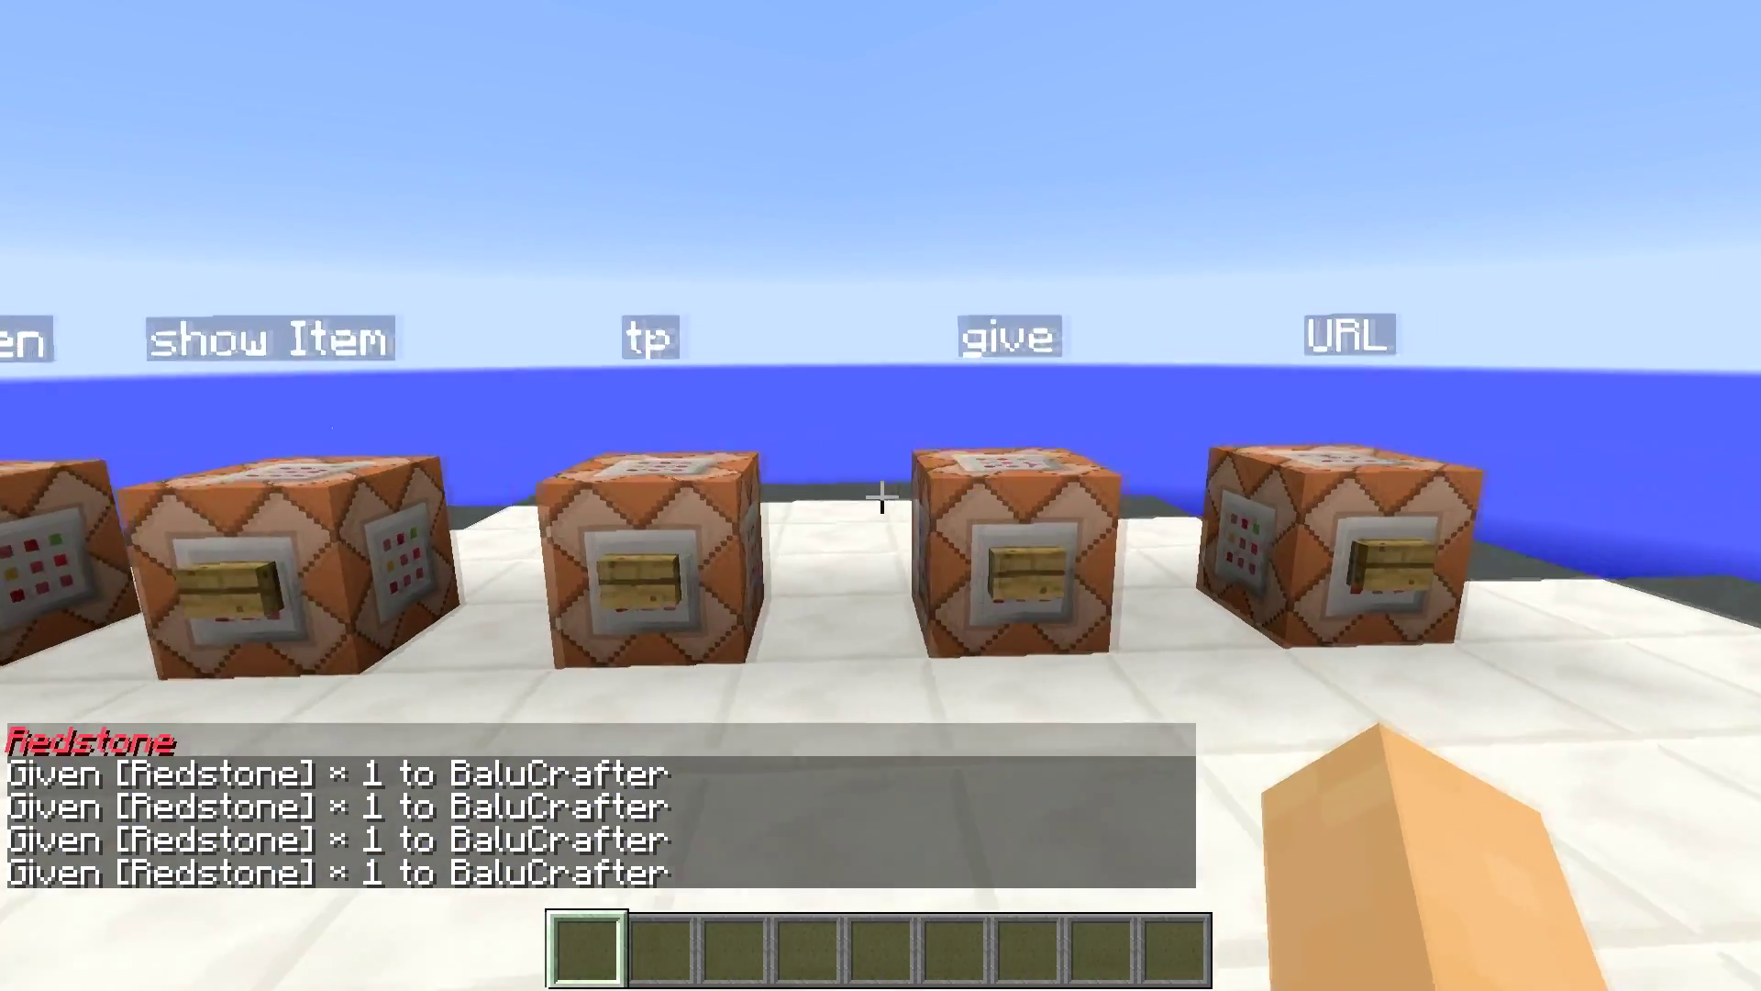
key(w)
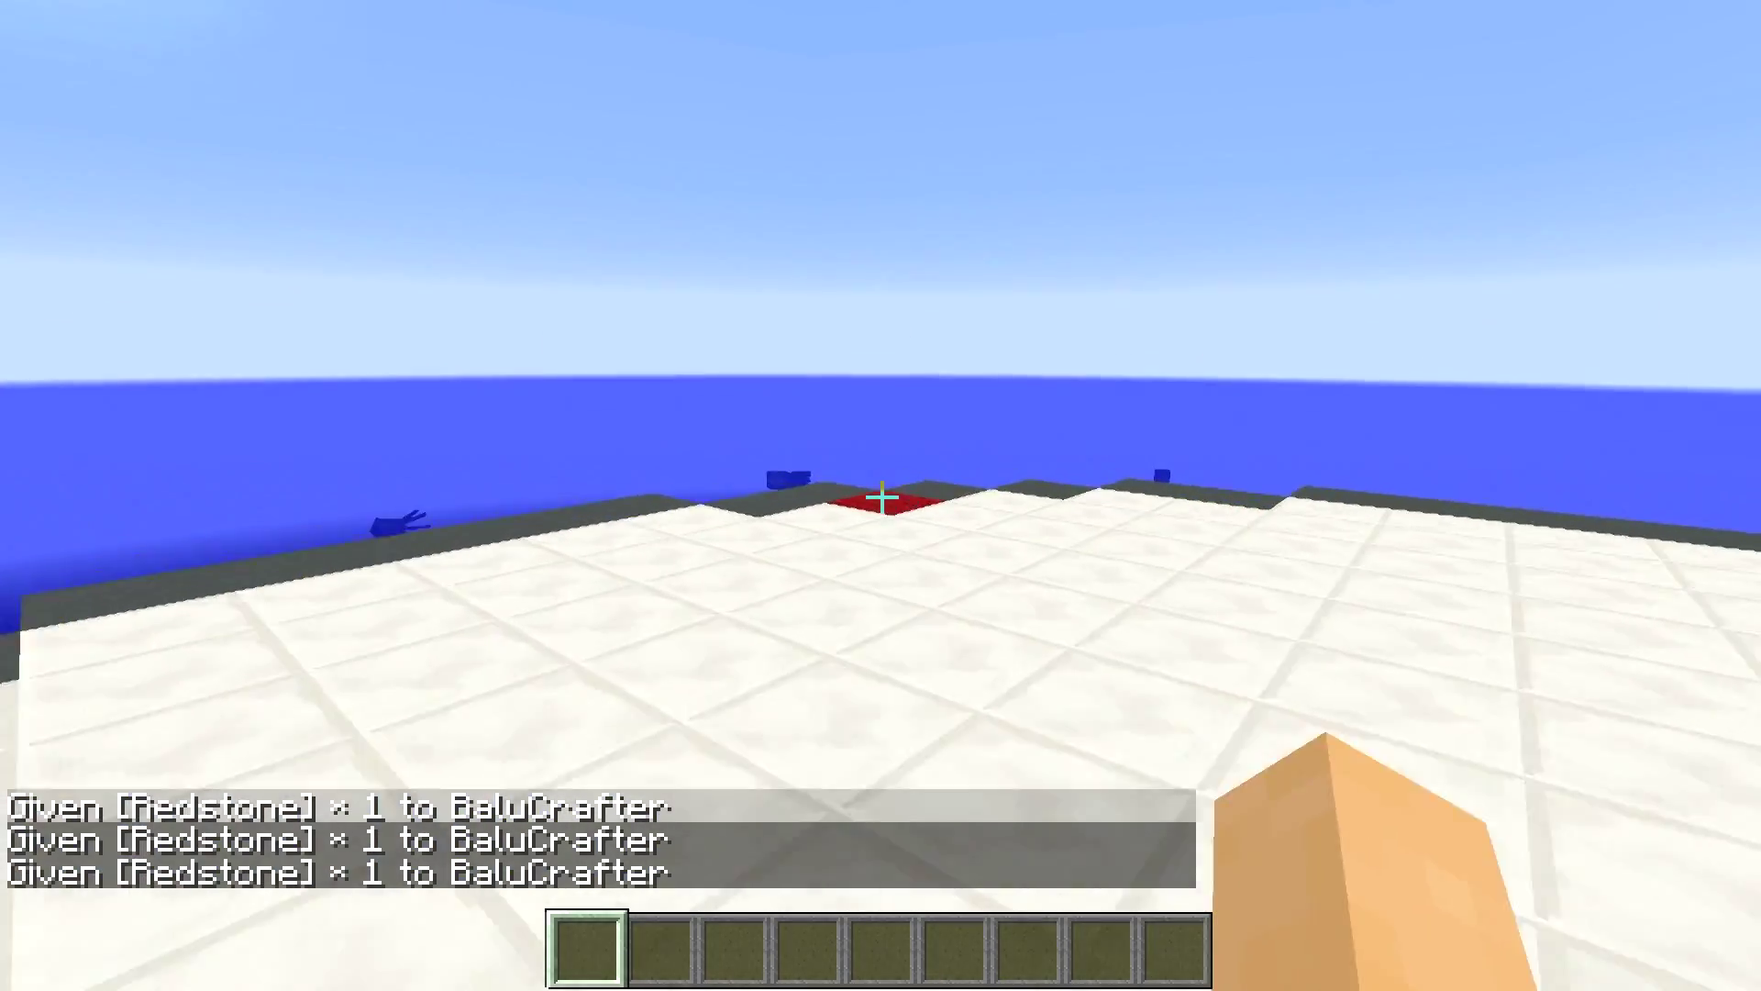
key(w)
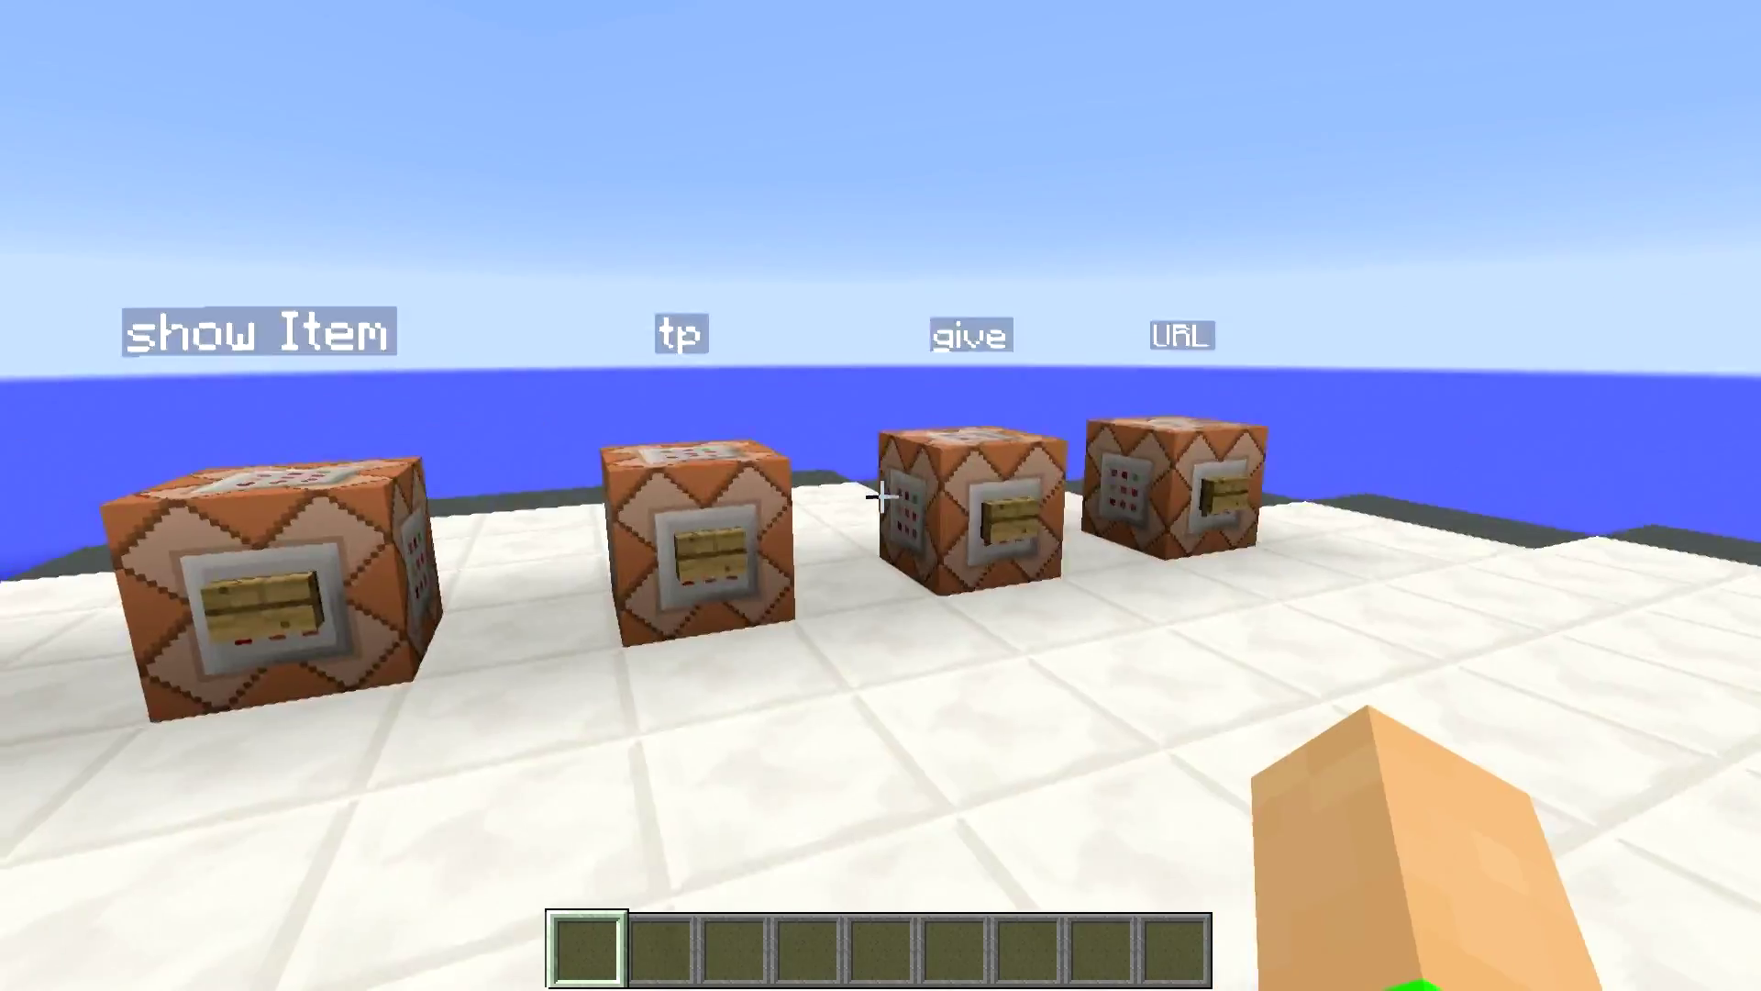
click(880, 496)
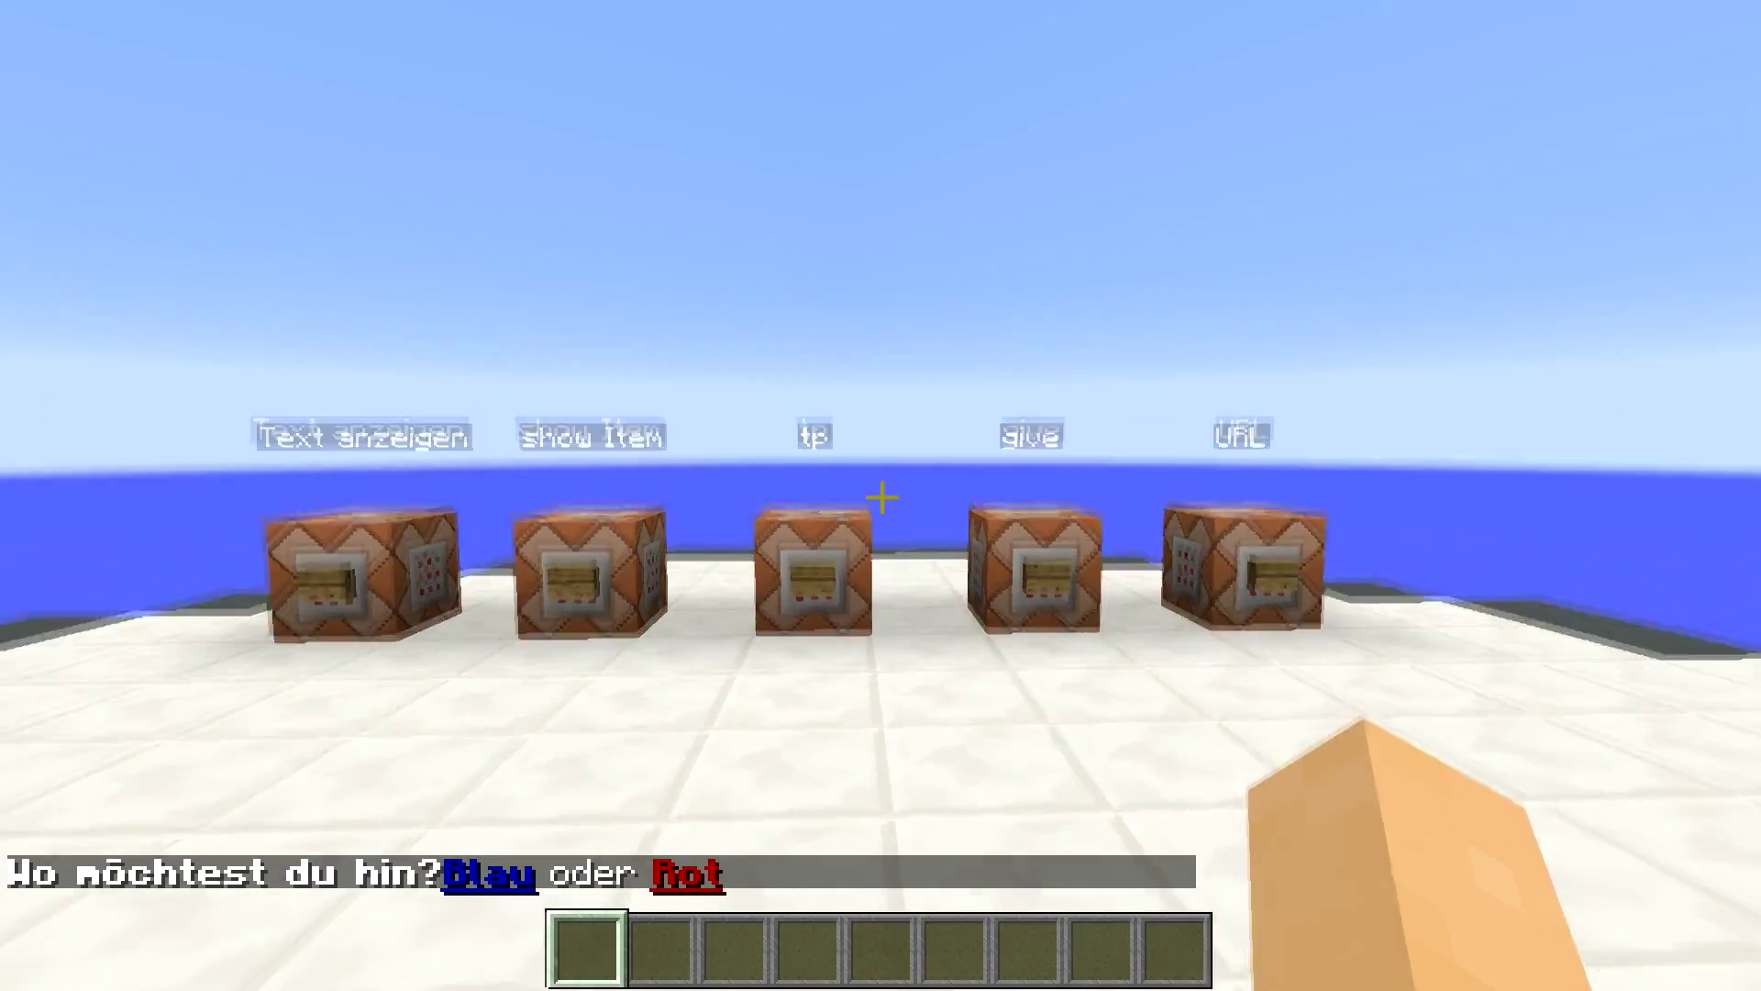
key(w)
- Teleport to the red spot via the 'Rot' chat link, then to the blue spot via 'Blau'
key(t)
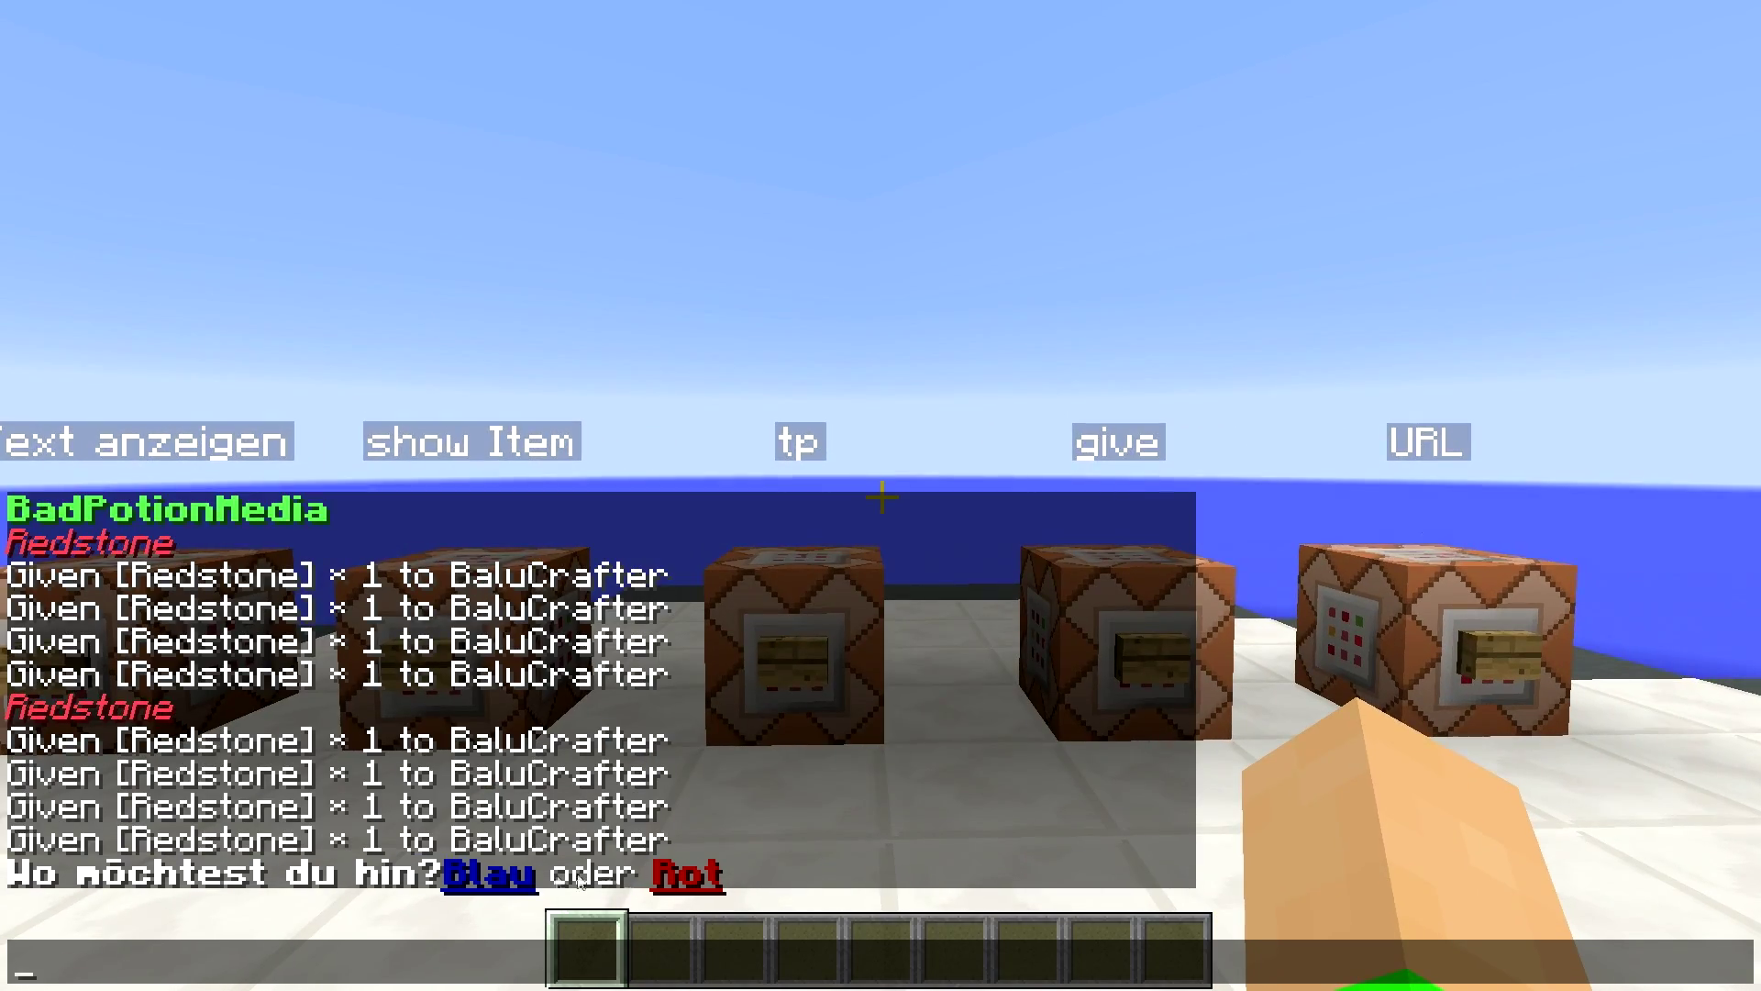
click(686, 874)
key(Escape)
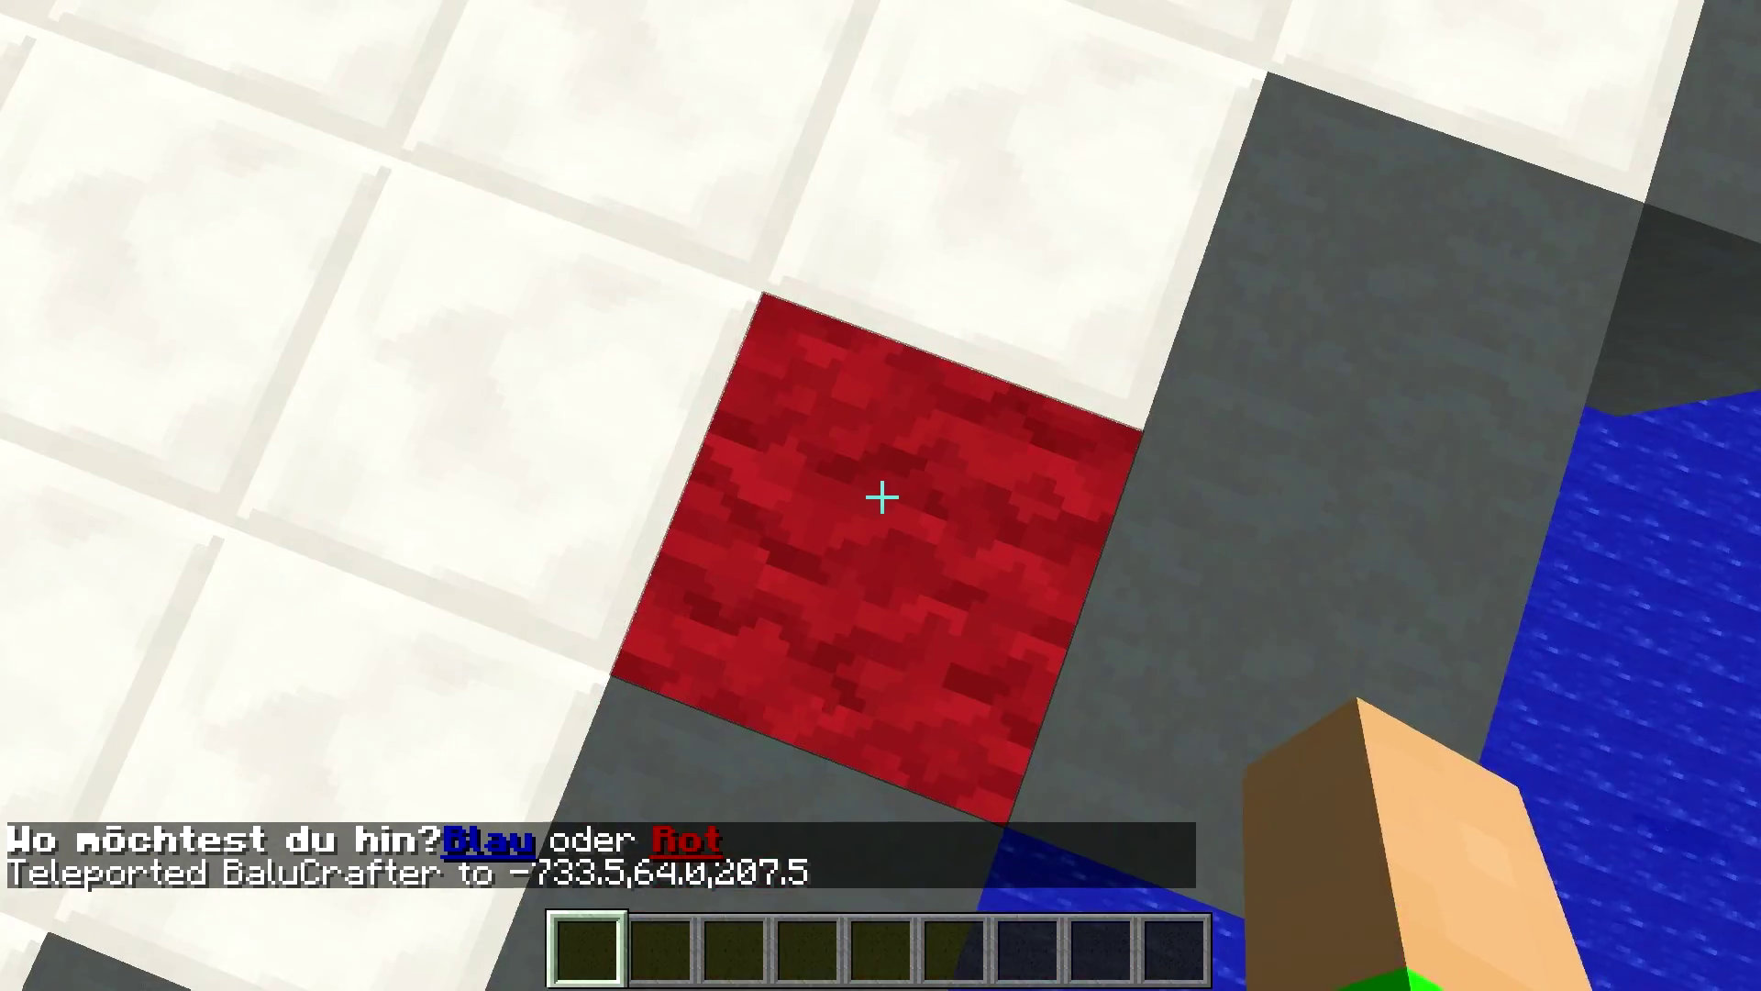
key(t)
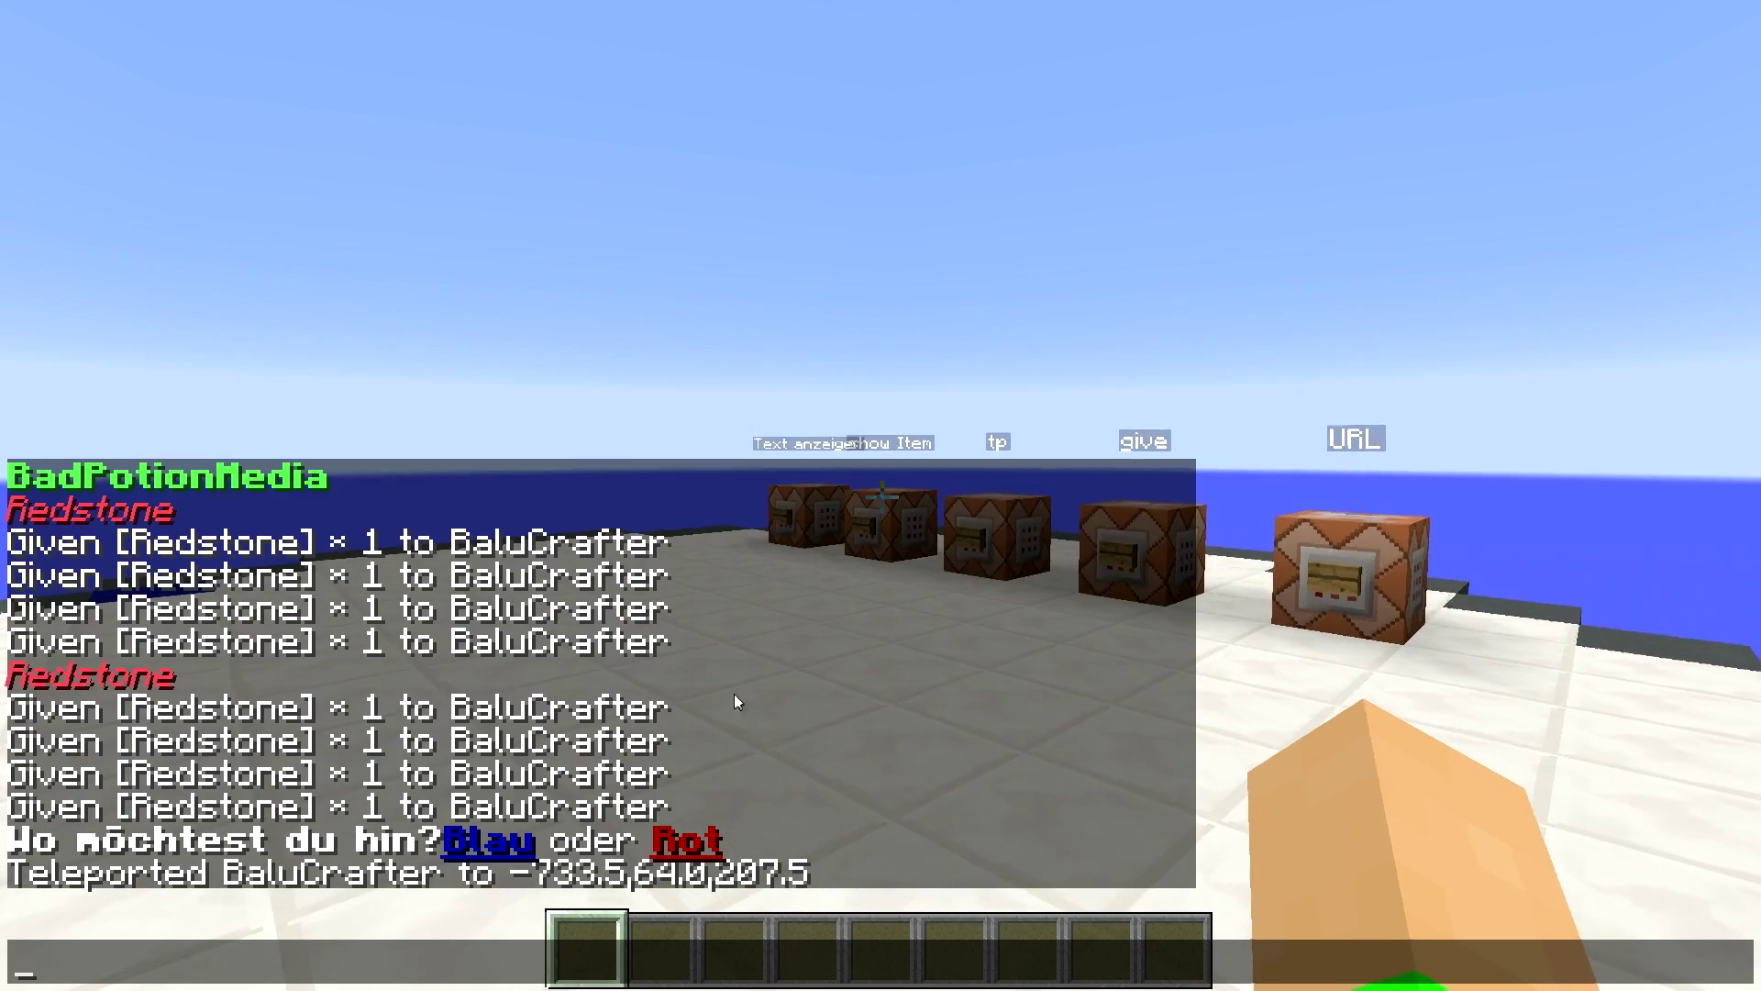
click(489, 837)
key(Escape)
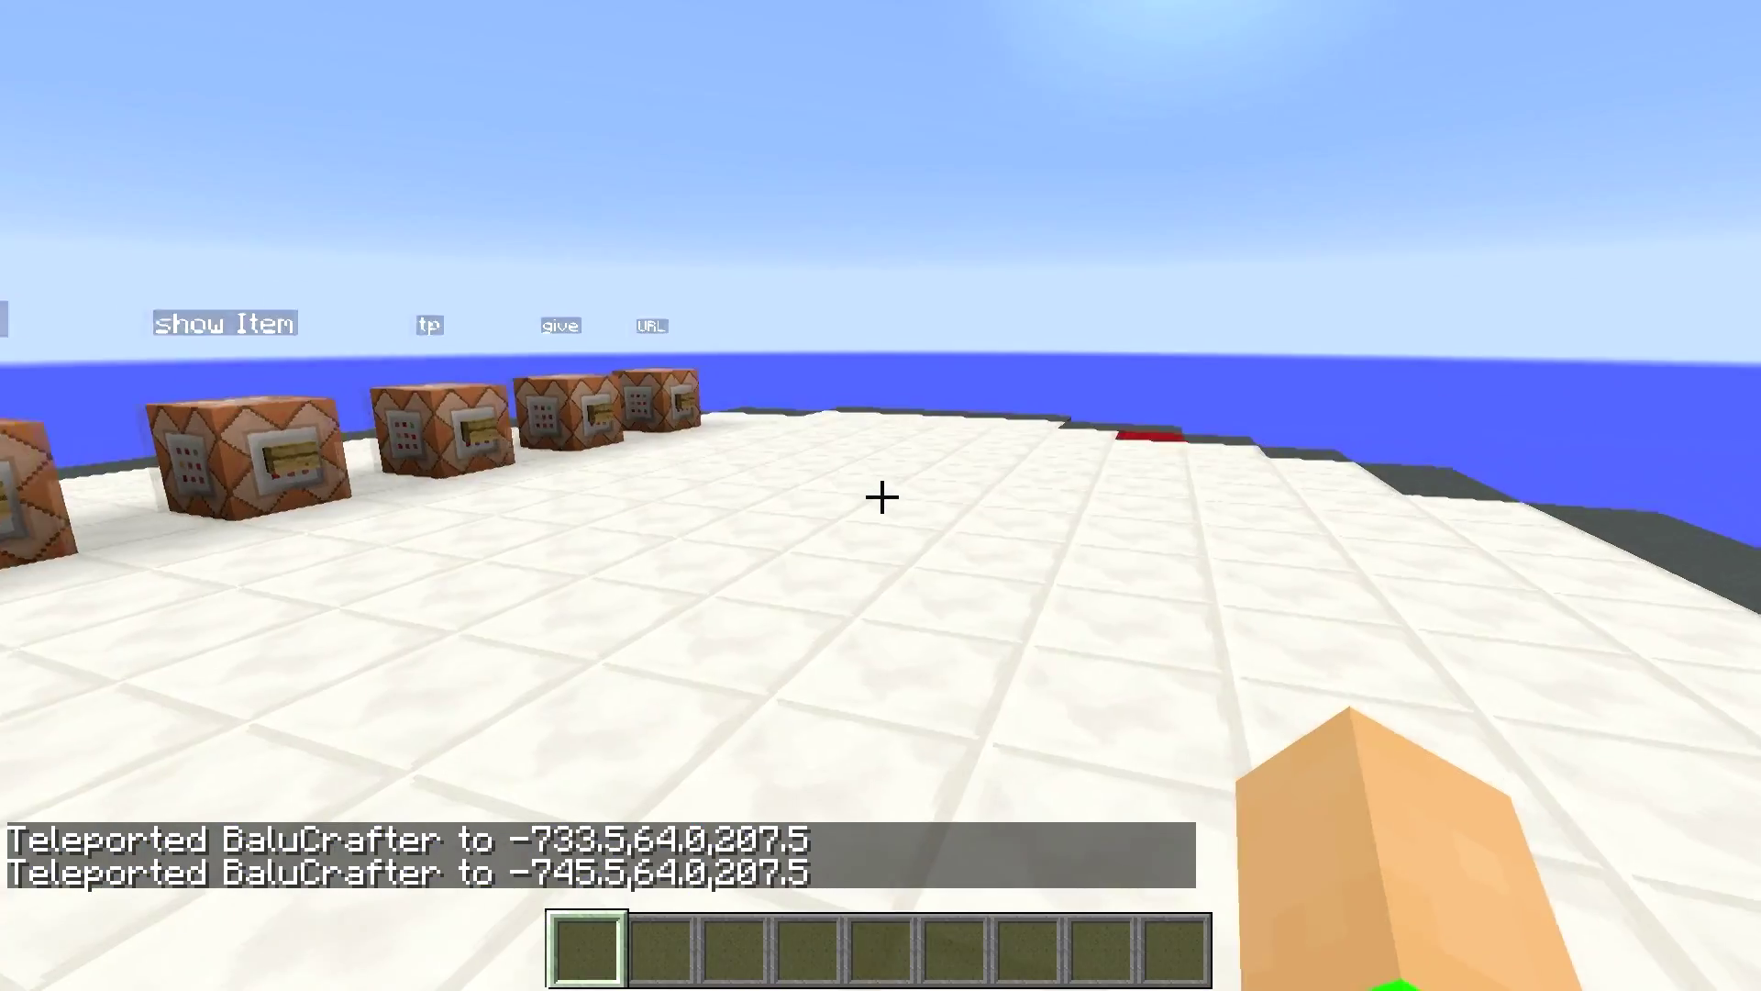
key(t)
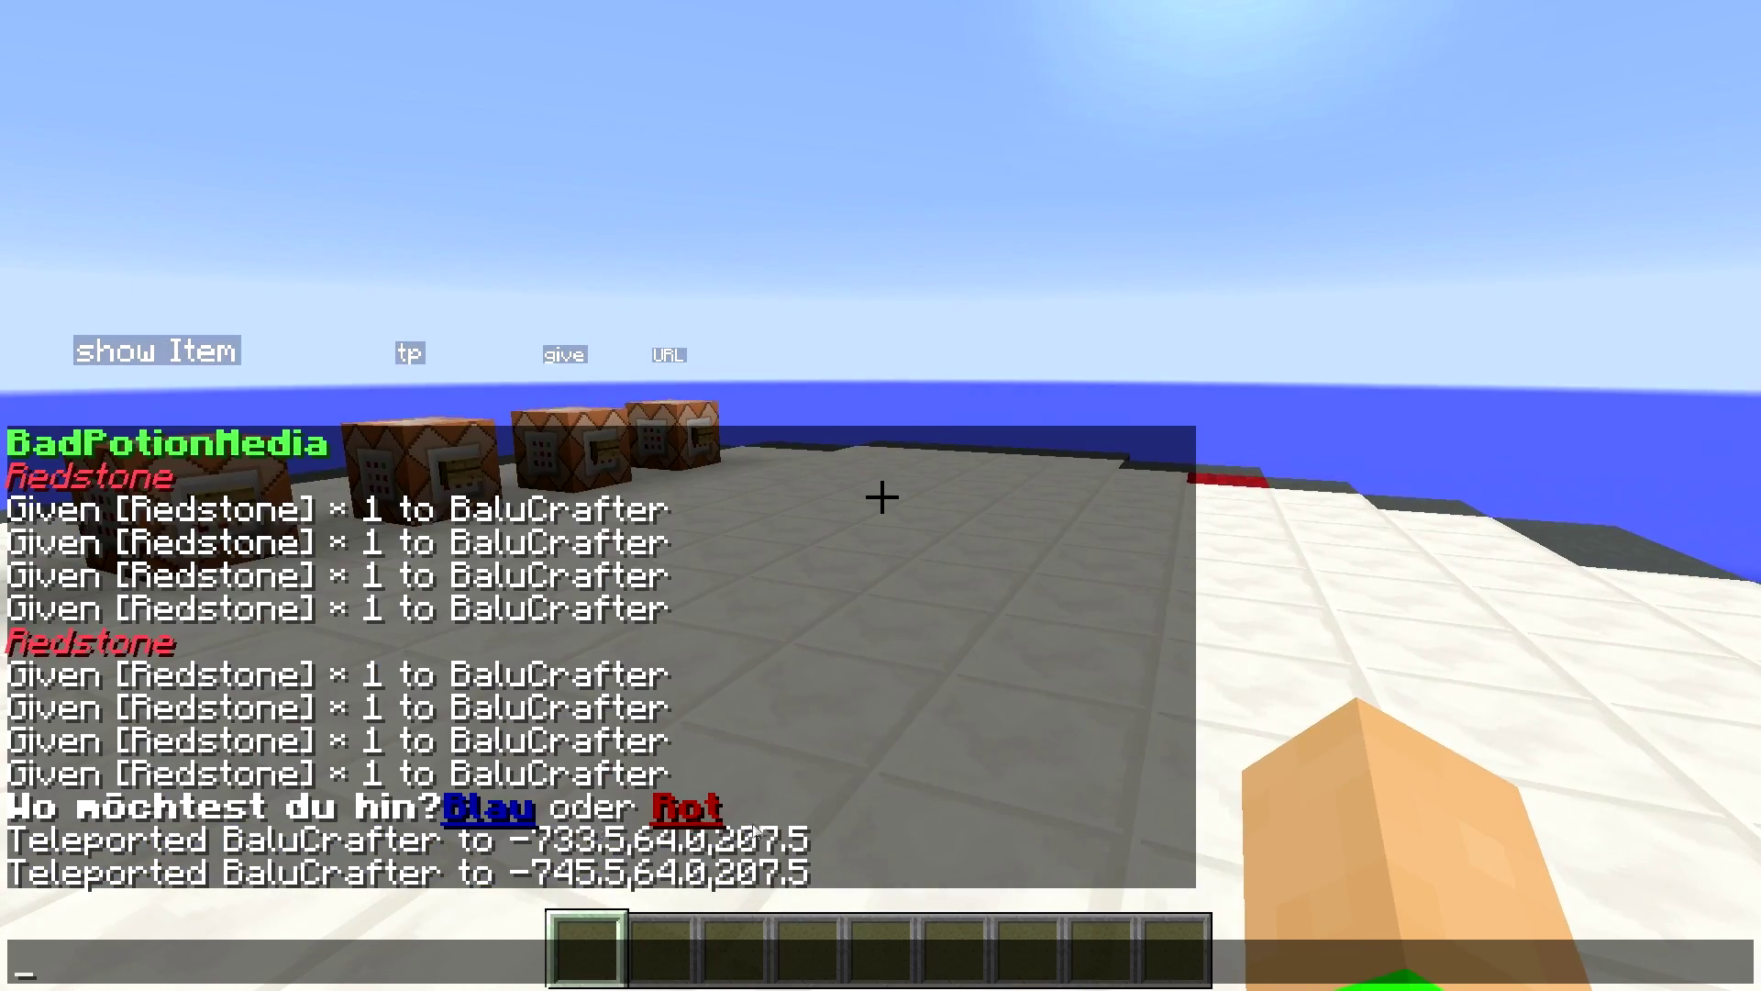
key(Escape)
key(w)
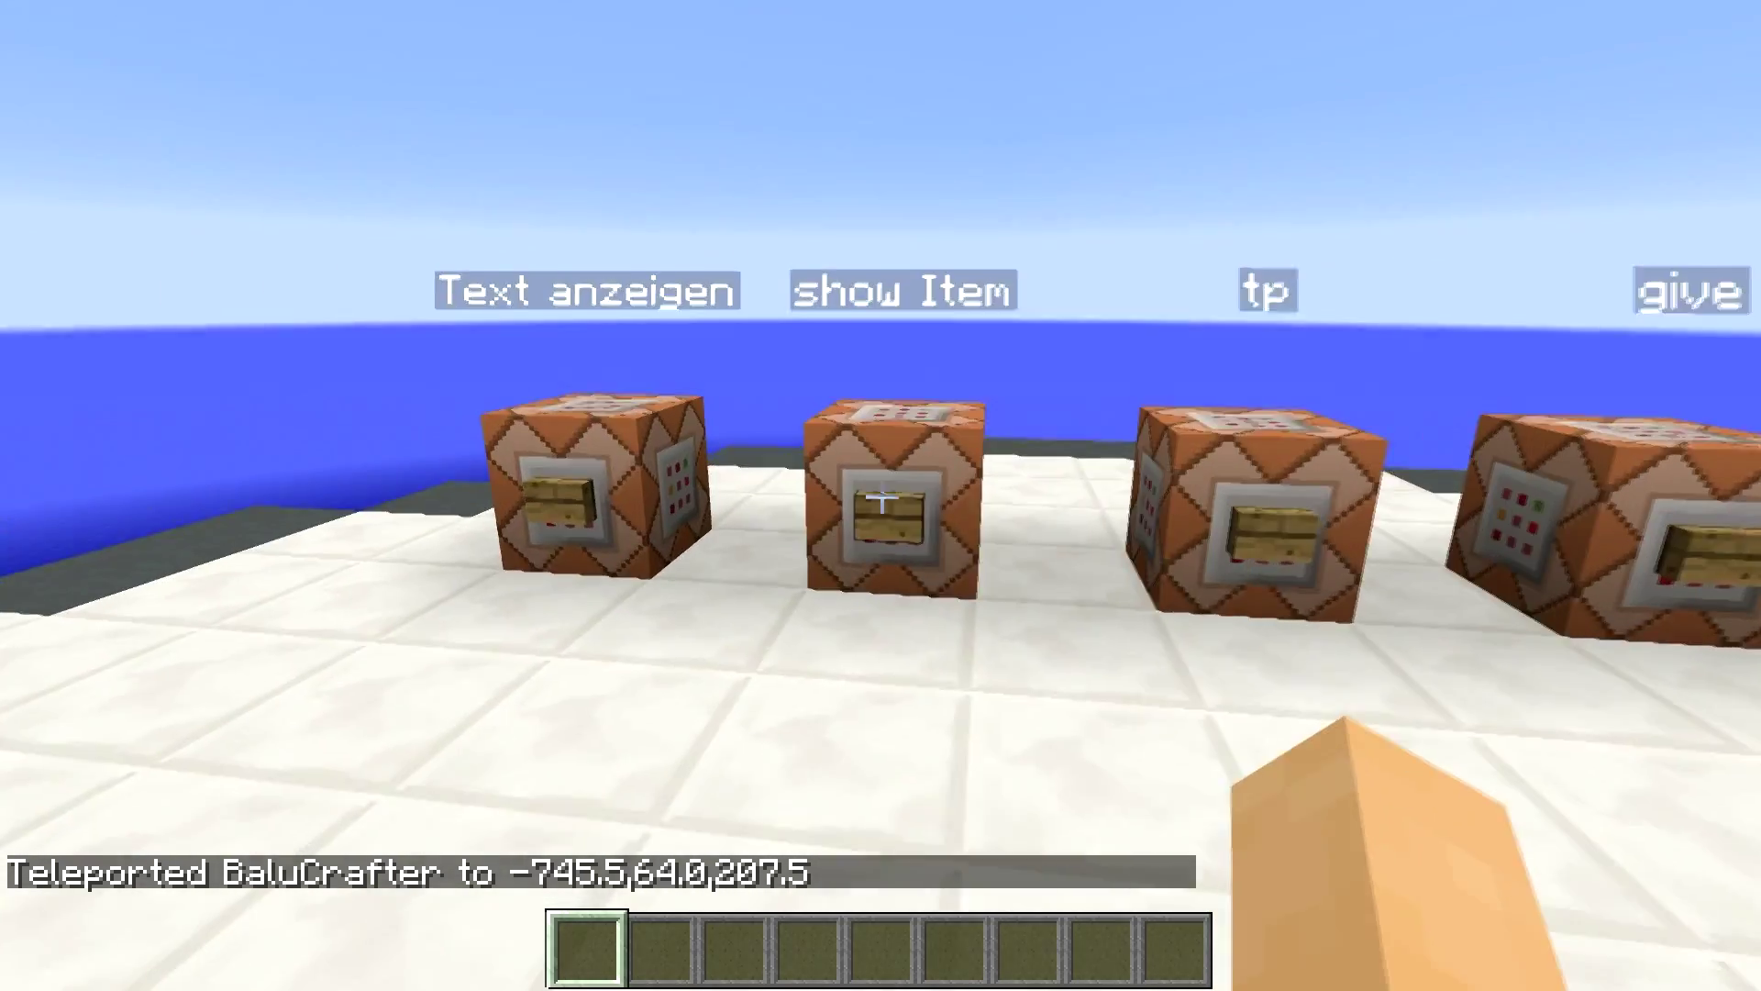
- Activate the show Item block and inspect its Sword entry in chat
right_click(881, 496)
key(w)
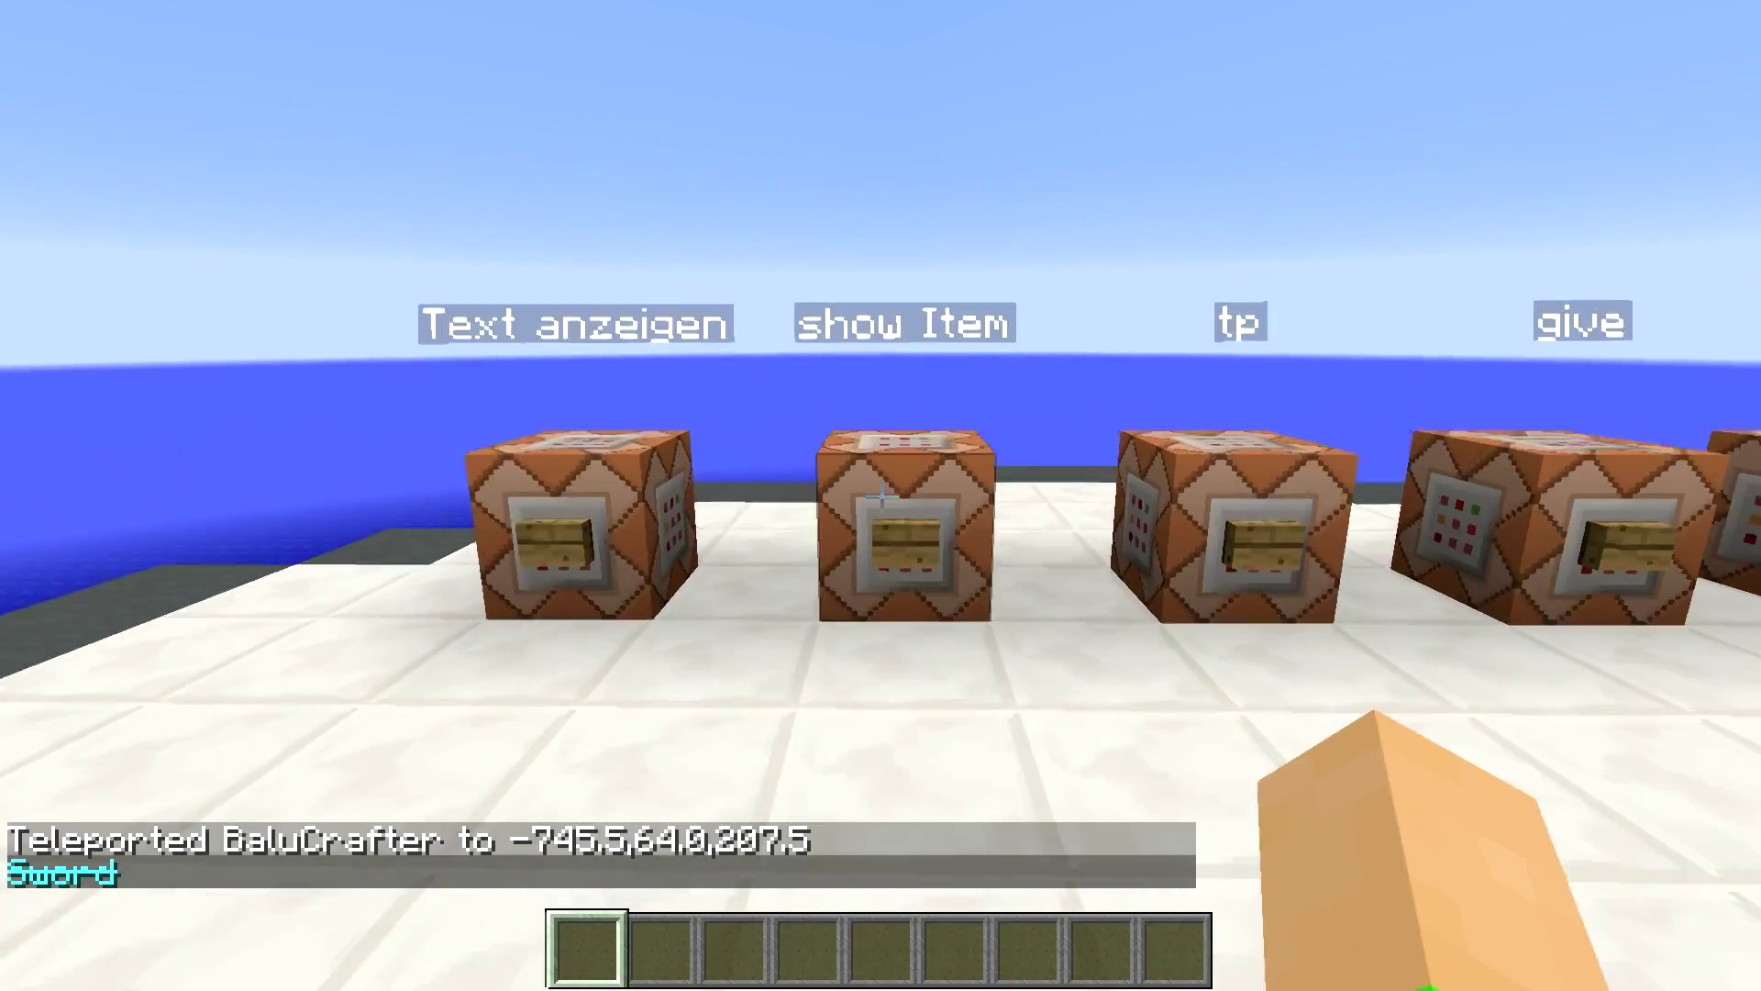
key(s)
key(w)
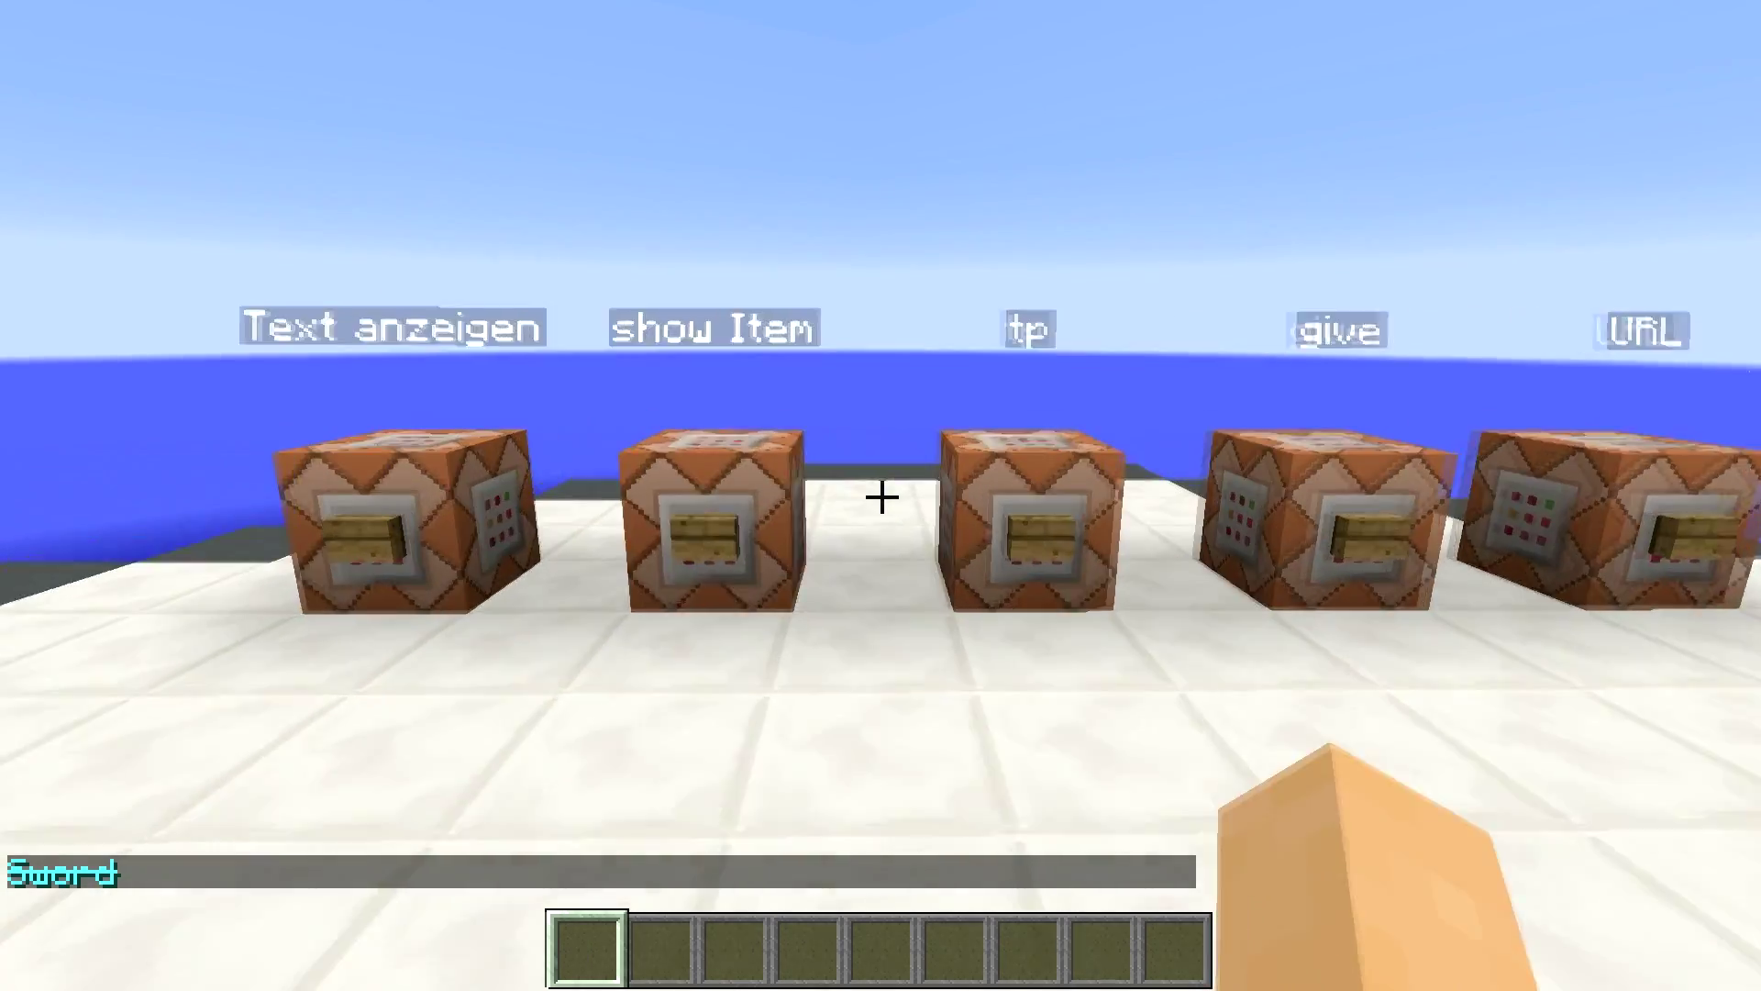
key(t)
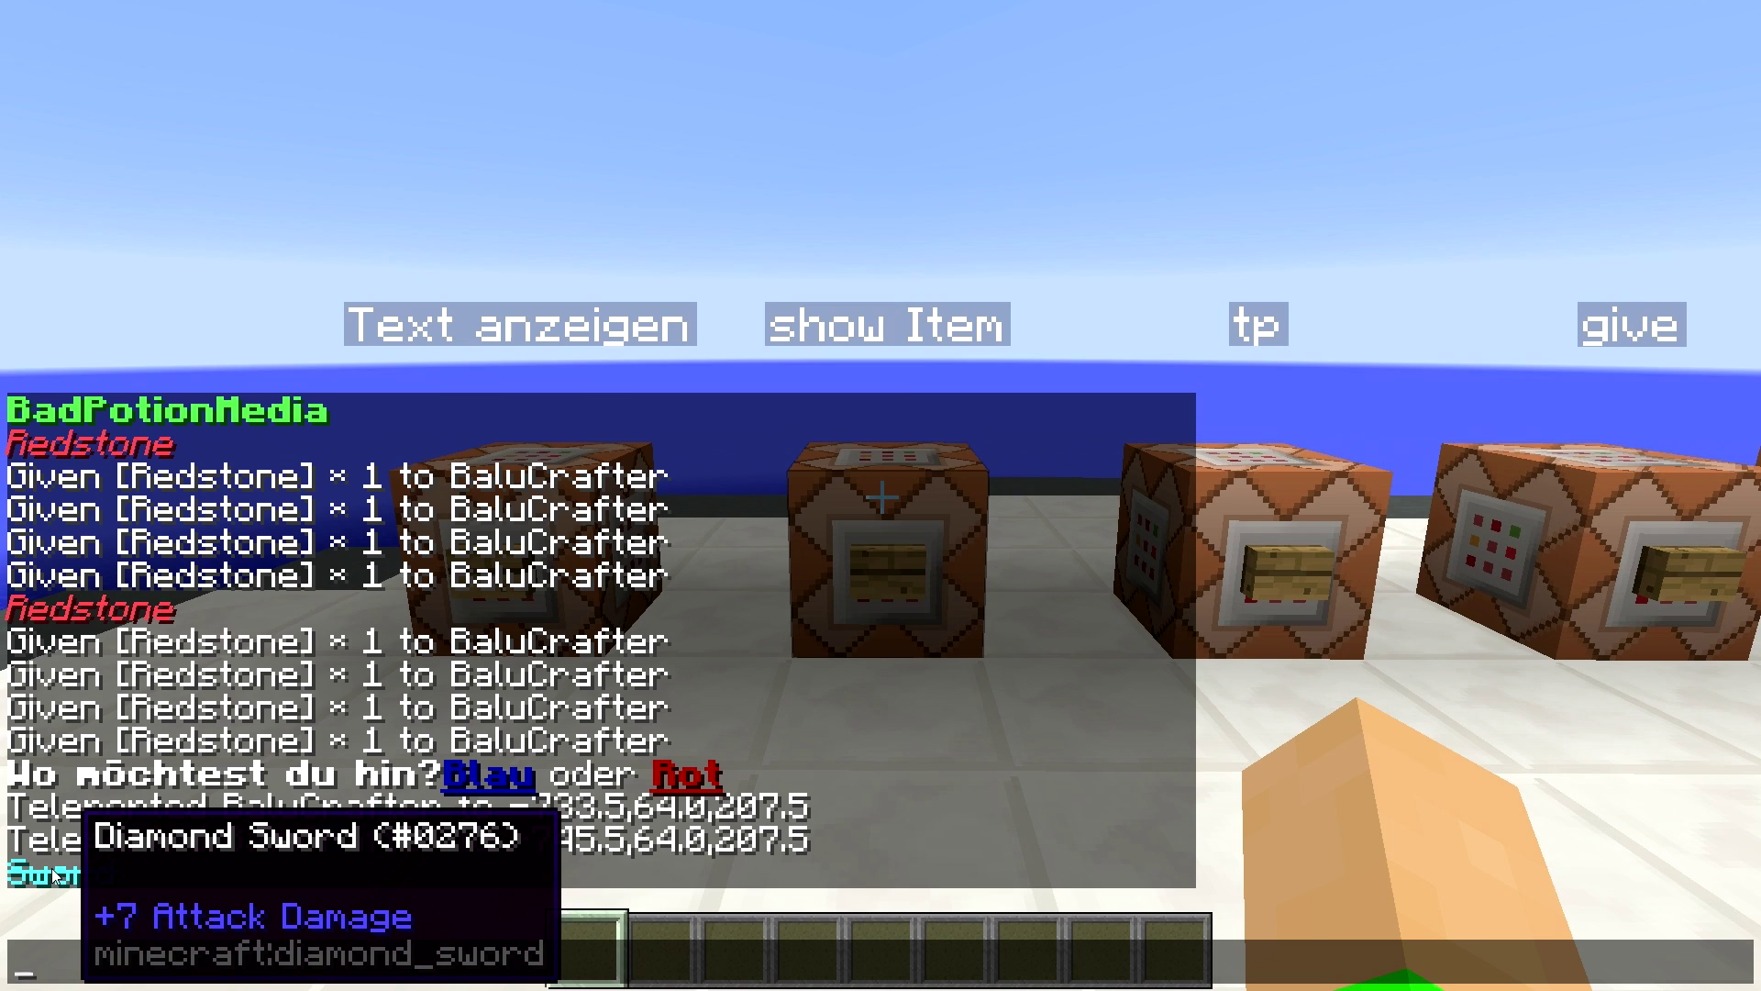
key(Escape)
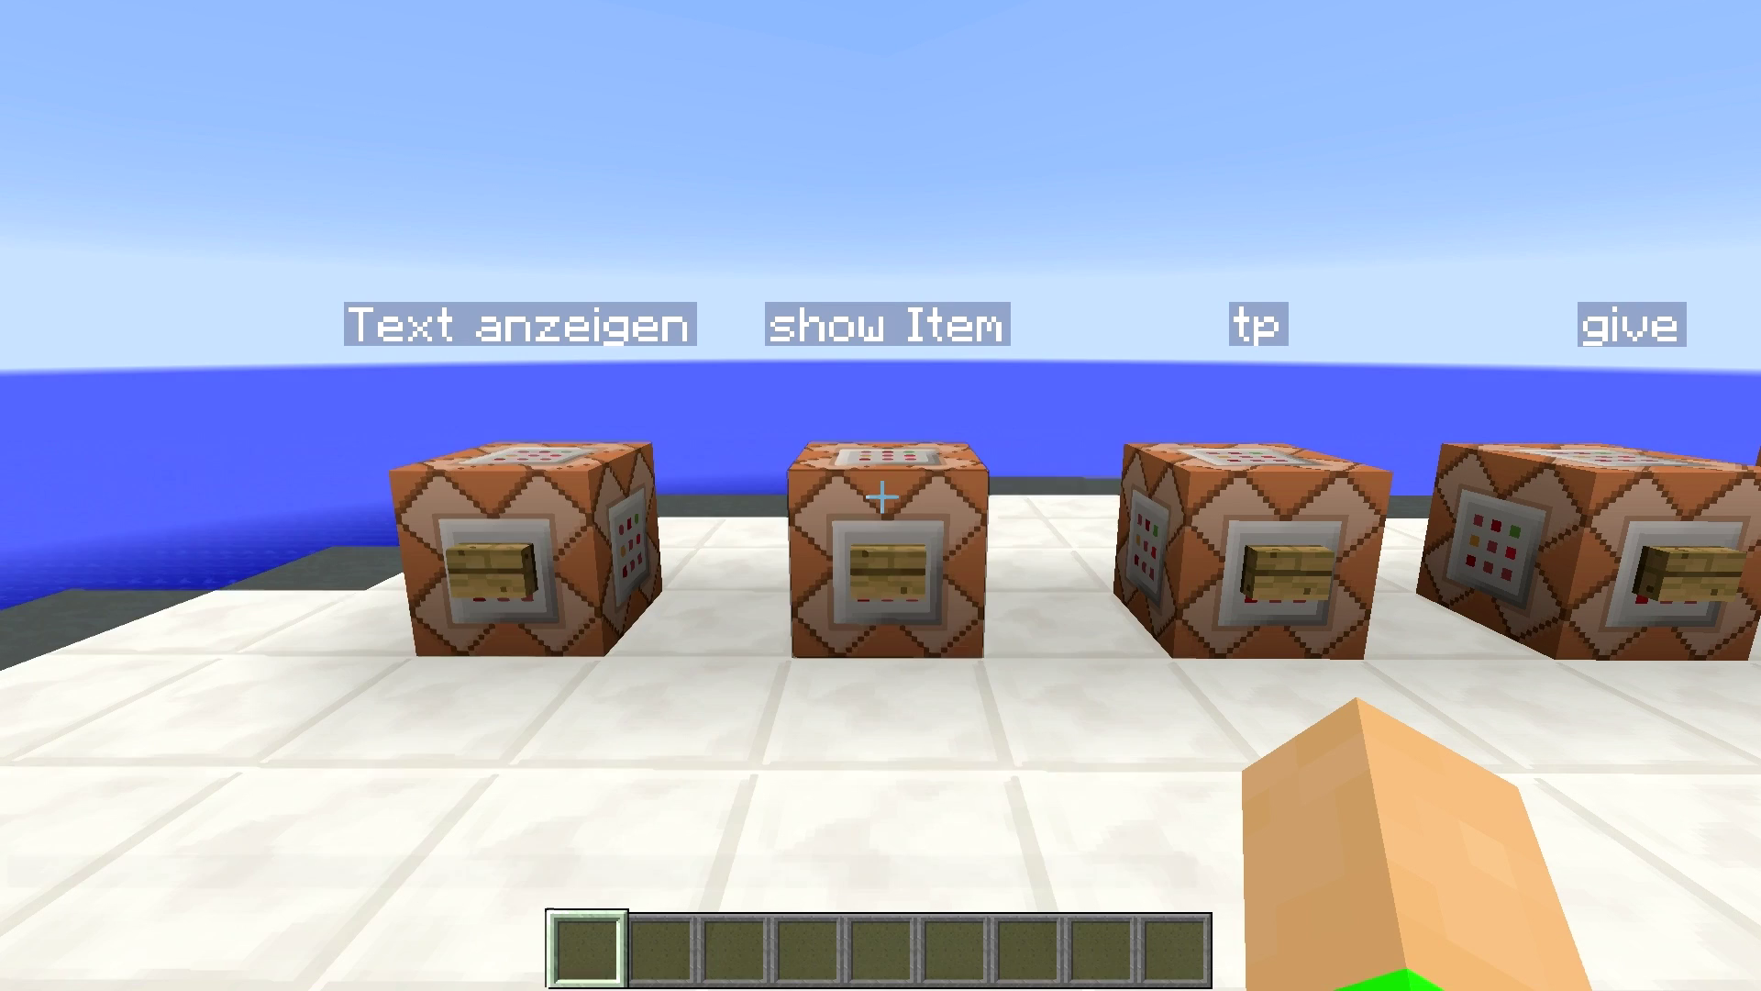
- Move over to the Text anzeigen block, check chat, then fly up and back over the row
key(a)
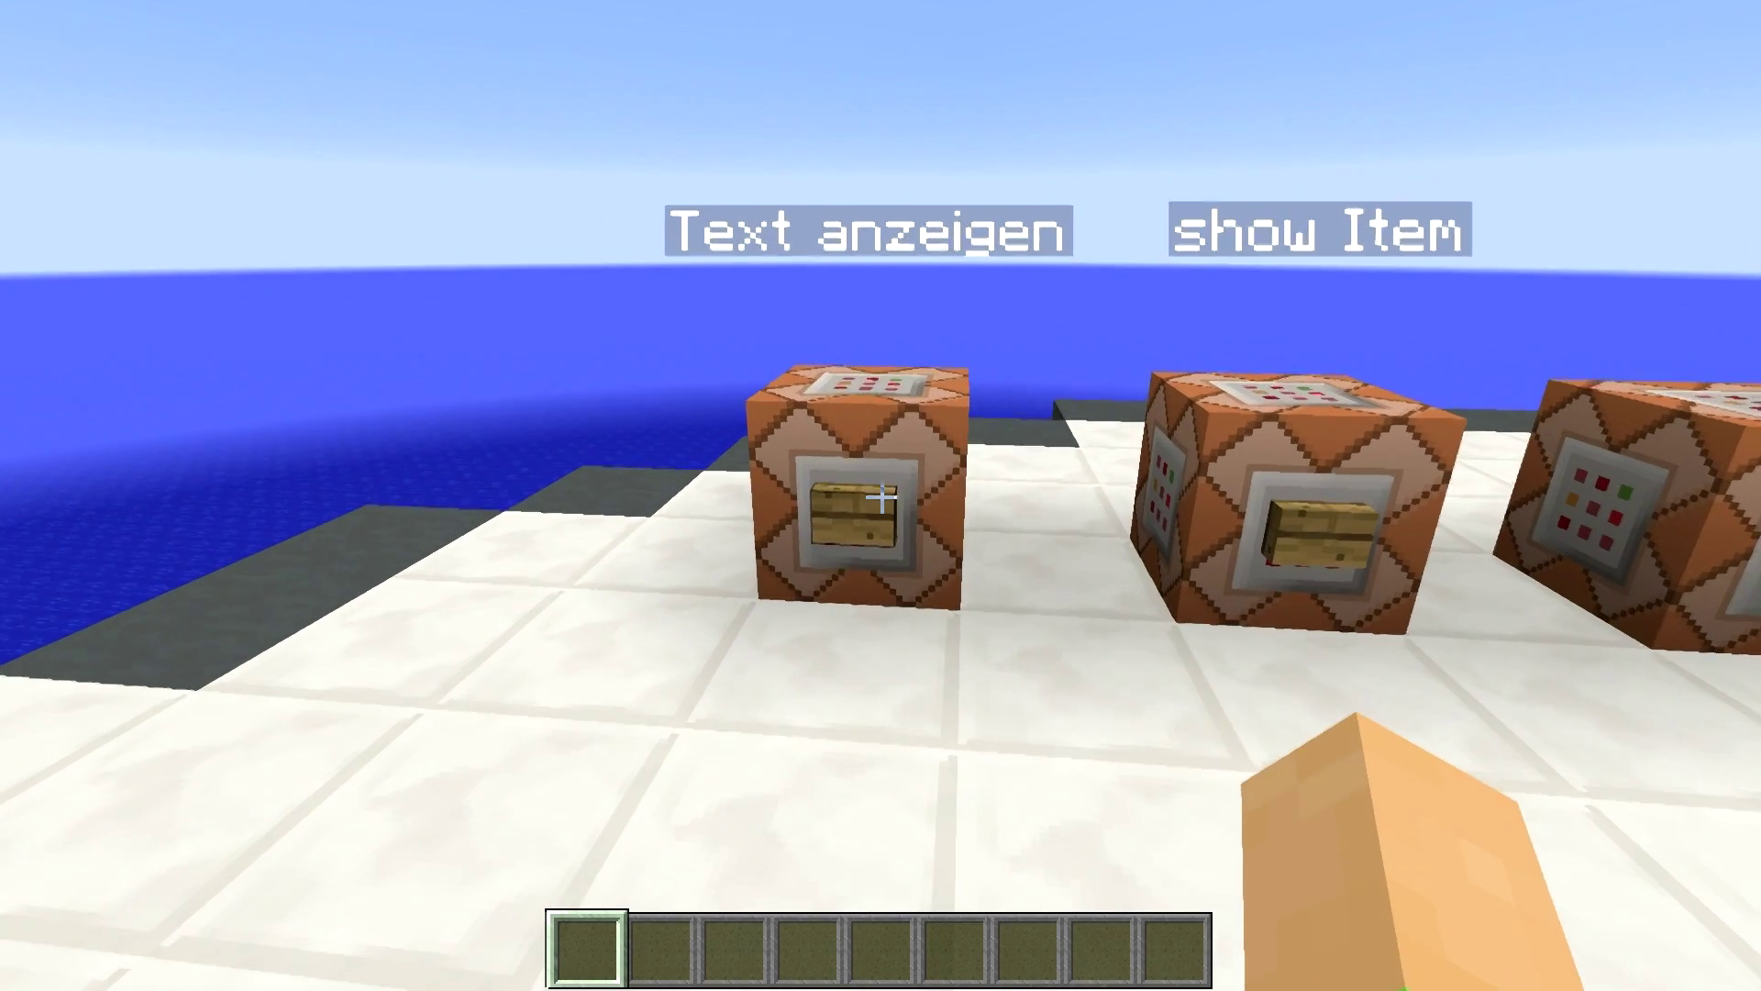
key(s)
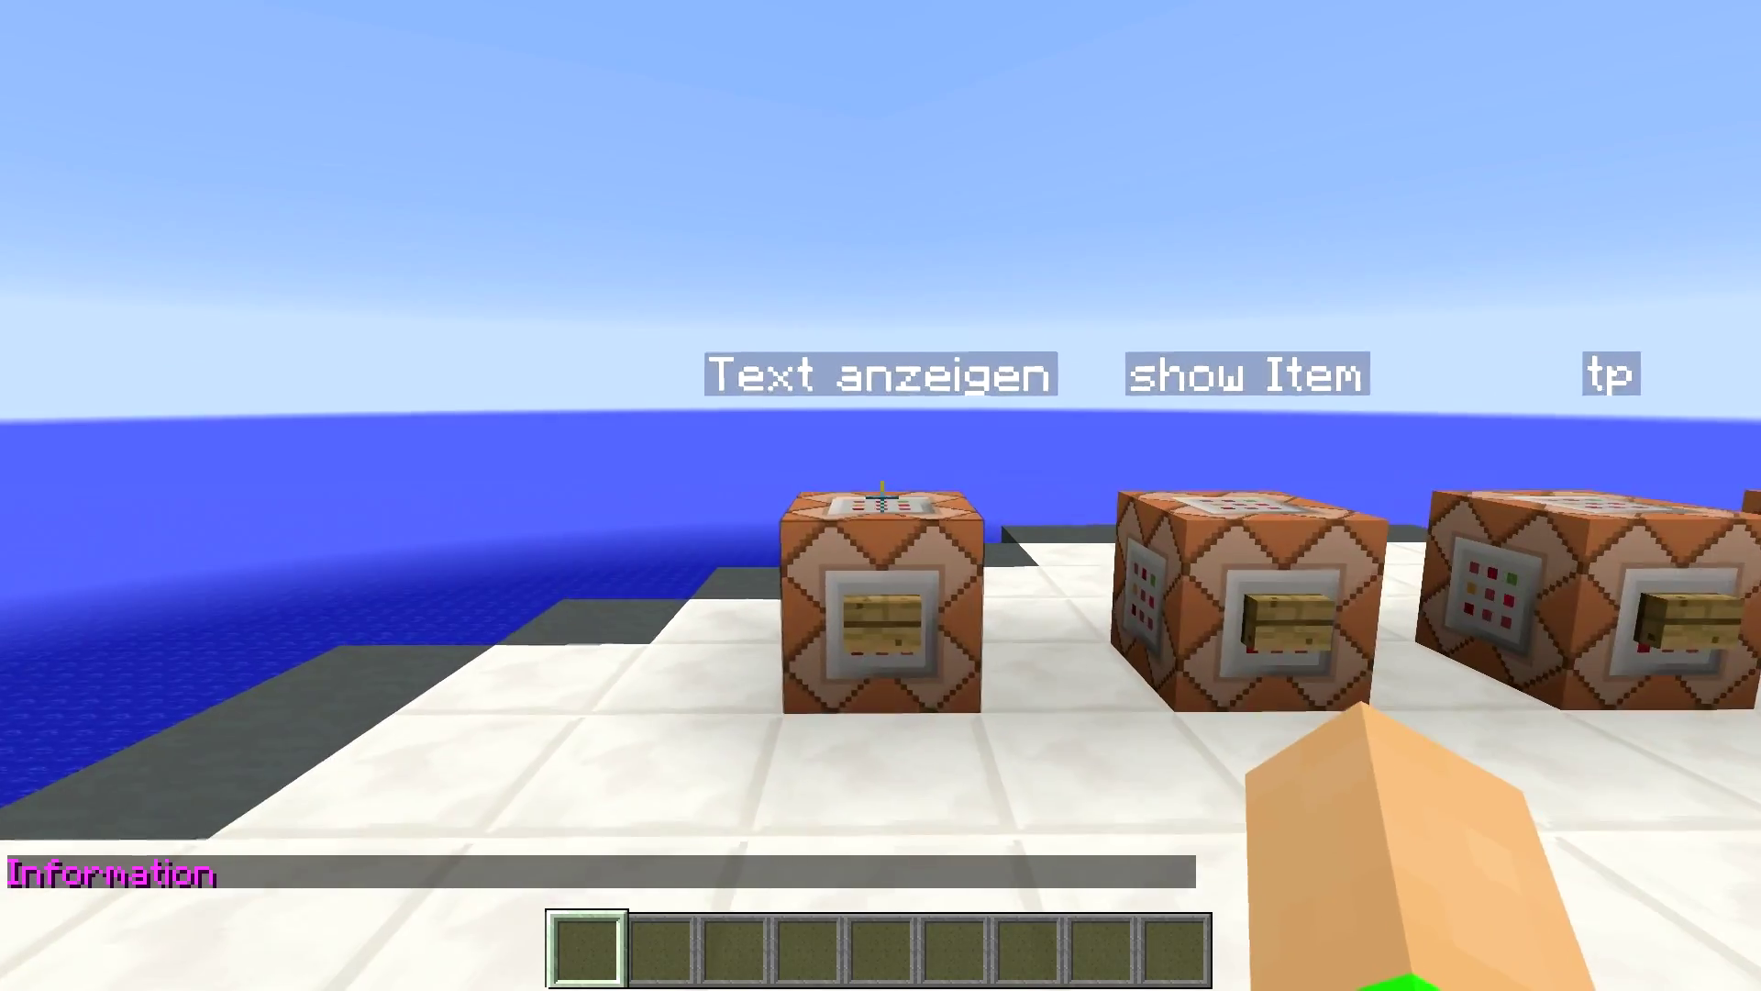
key(t)
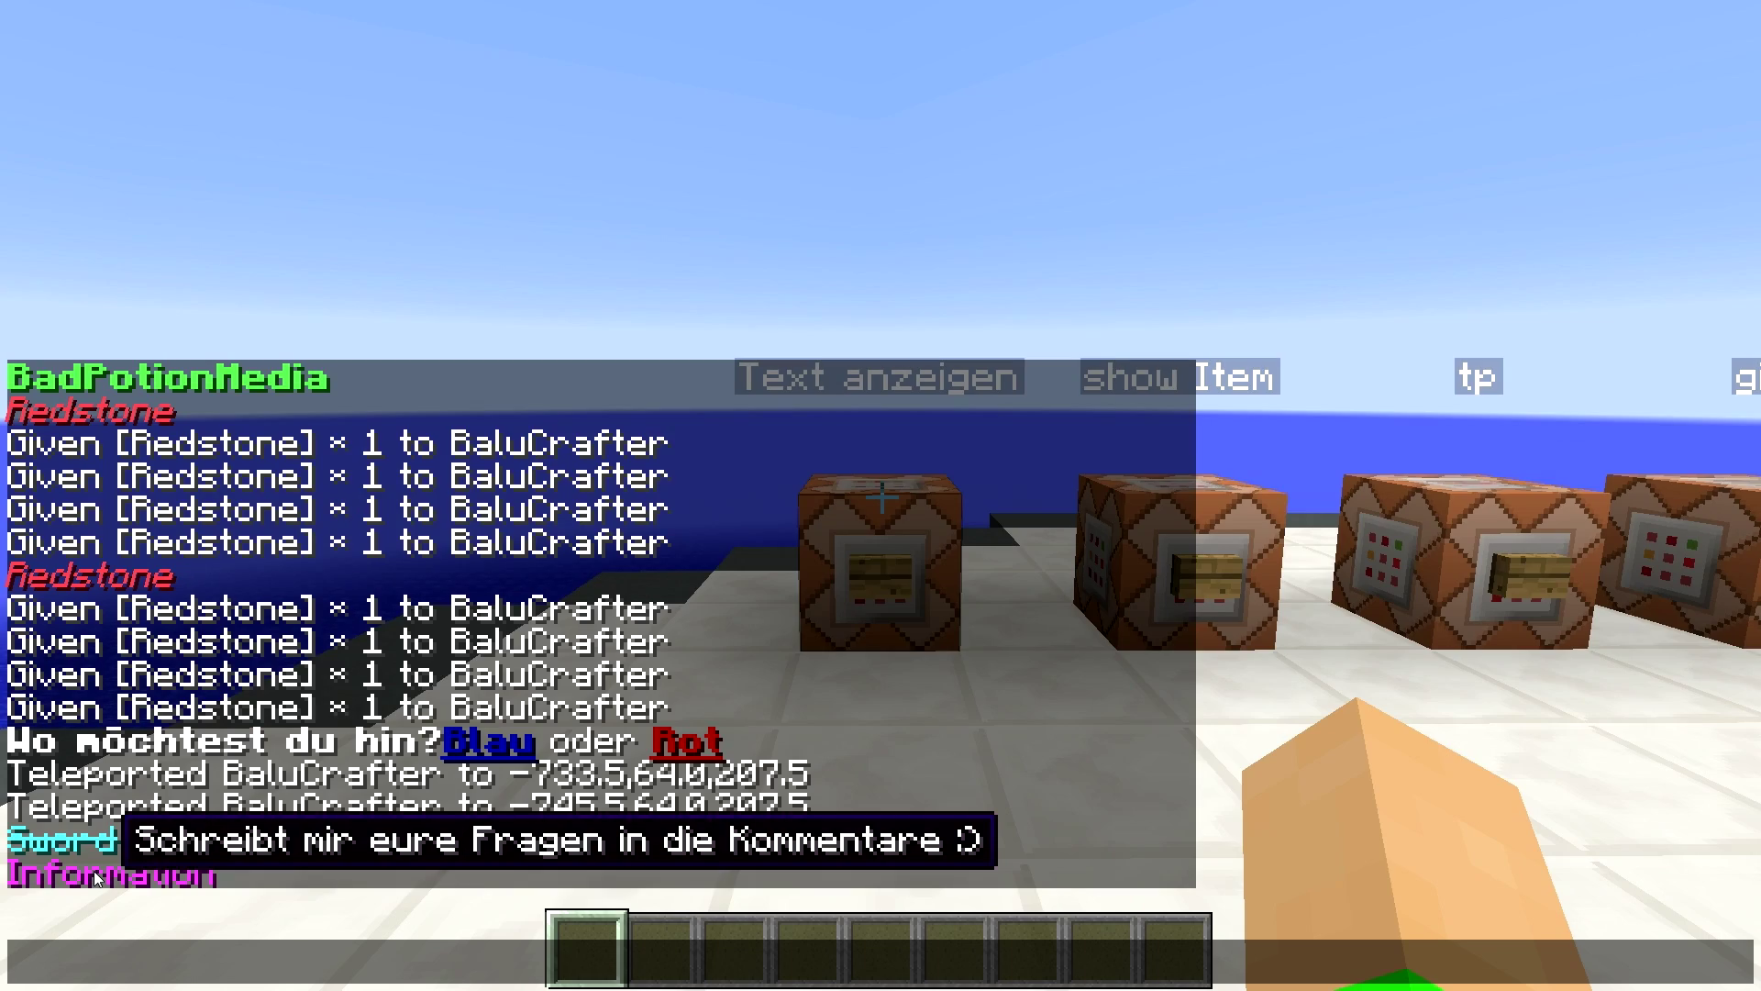
key(Escape)
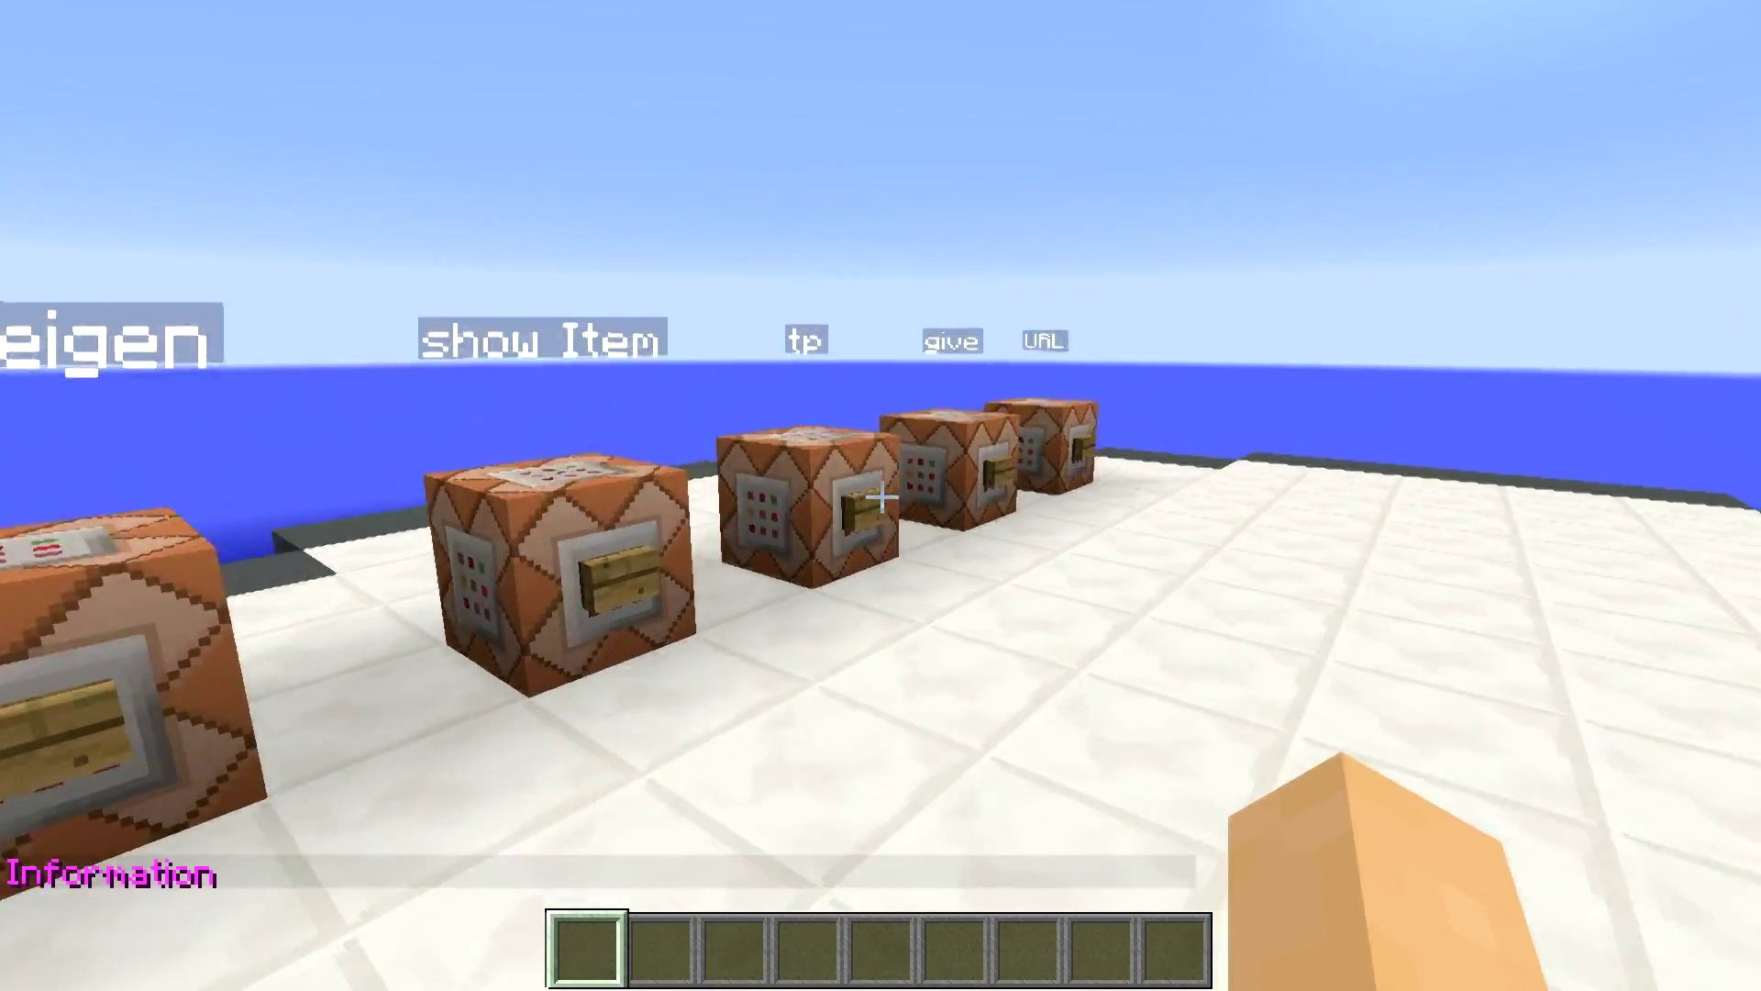
key(s)
key(space)
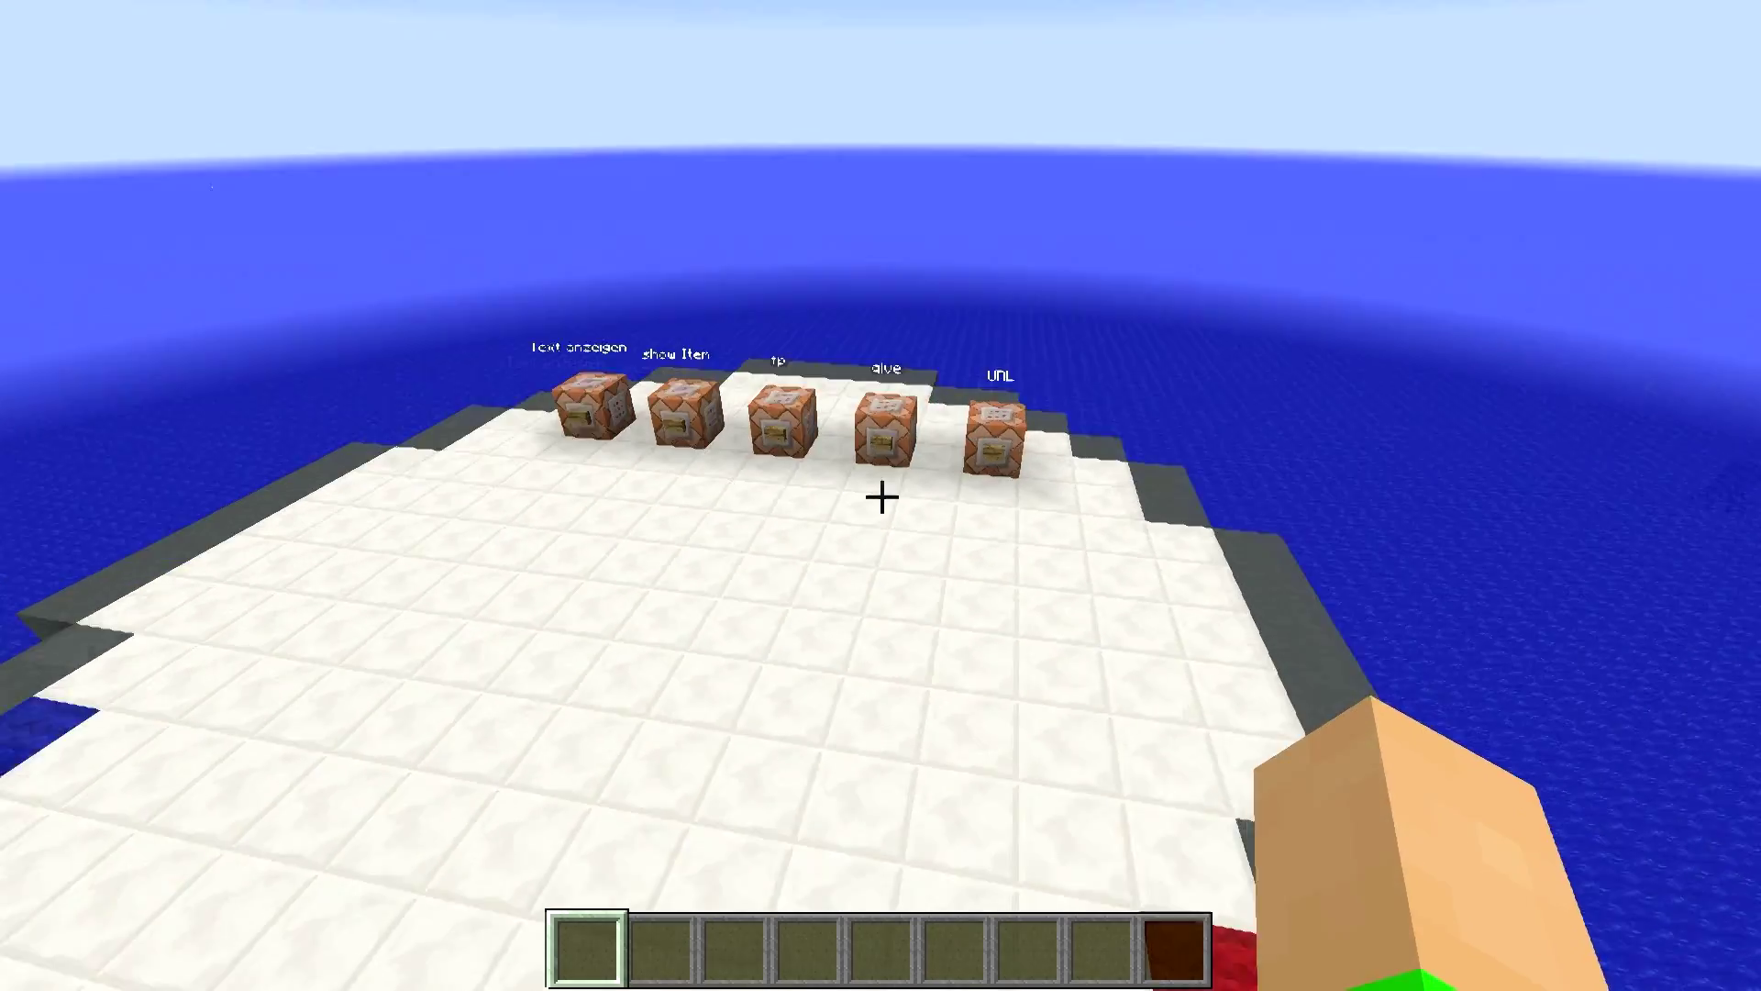
- Fly down and along the five-block row, return to the Text anzeigen block, and open its command
key(shift)
key(w)
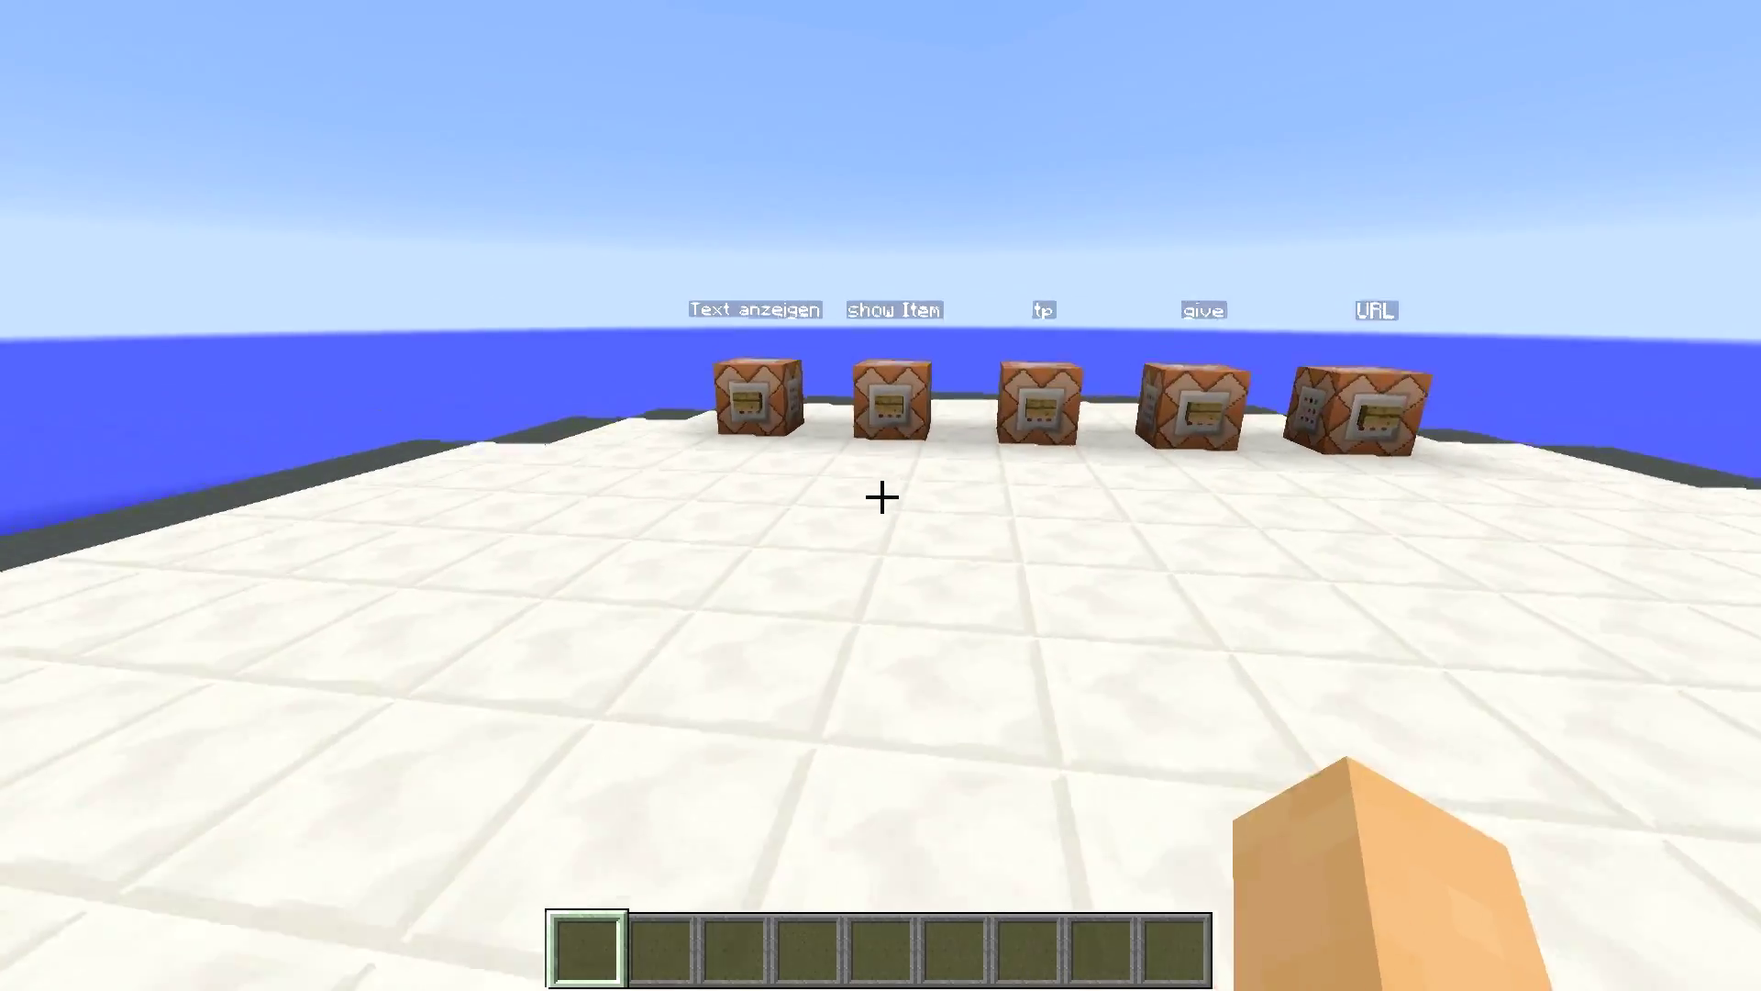
key(w)
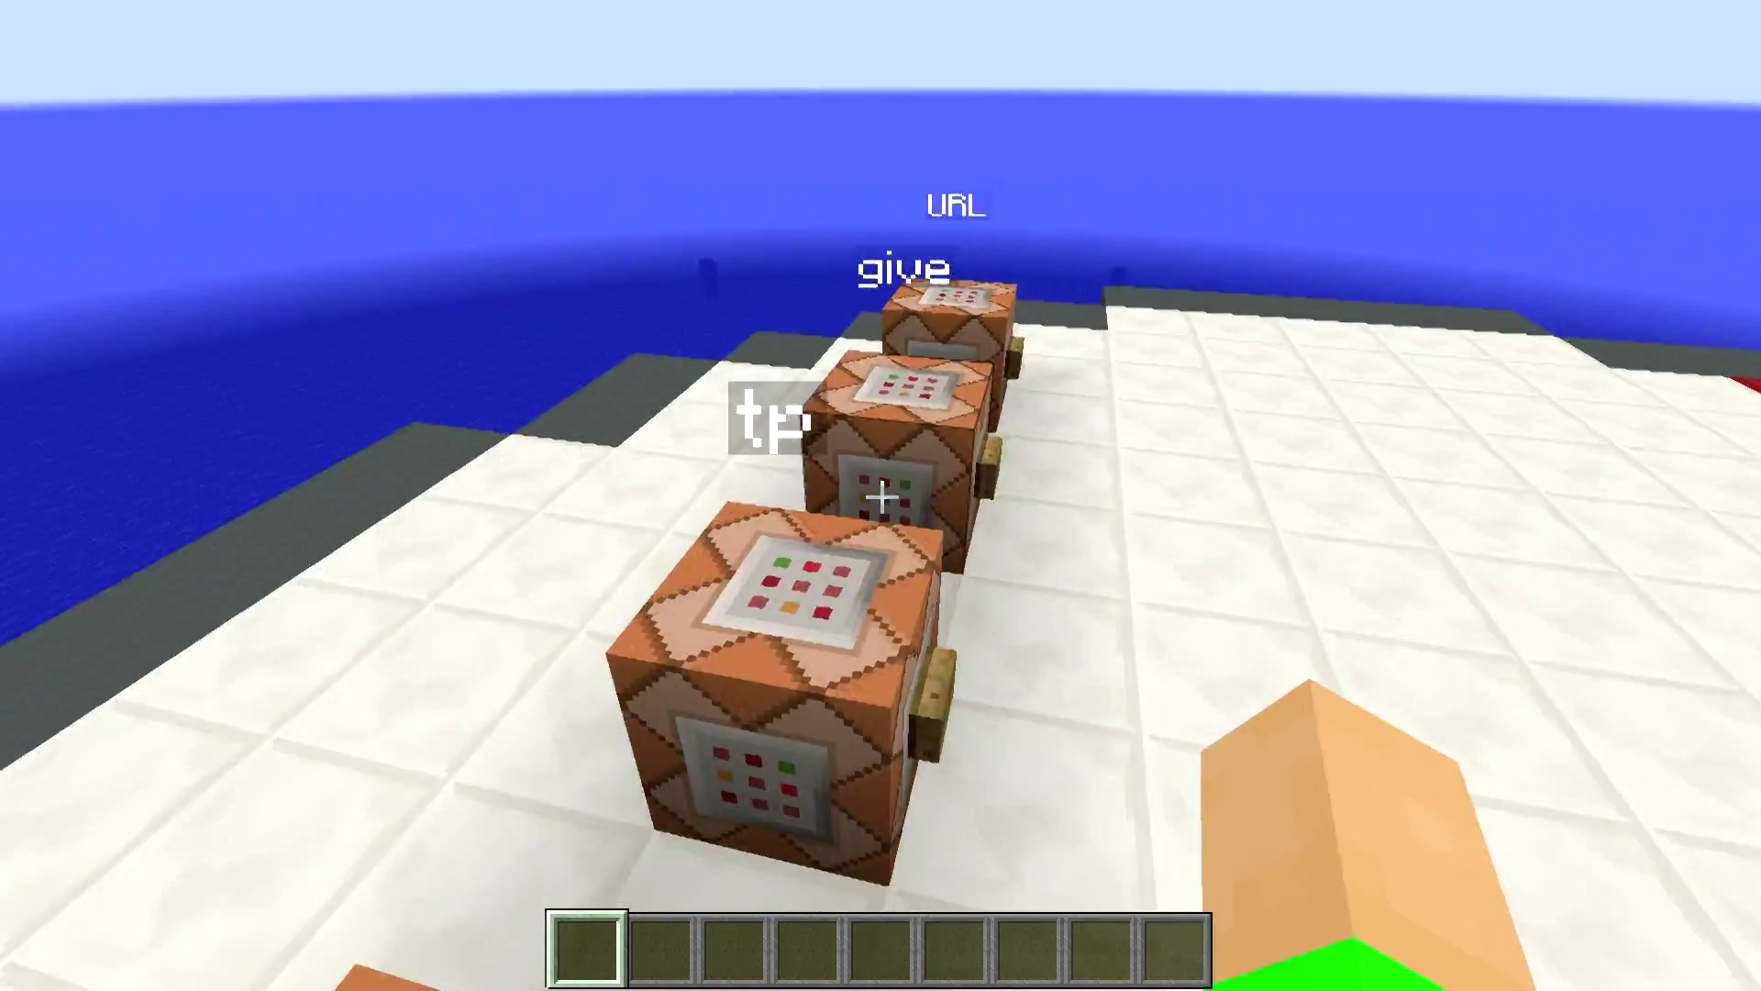
key(s)
key(space)
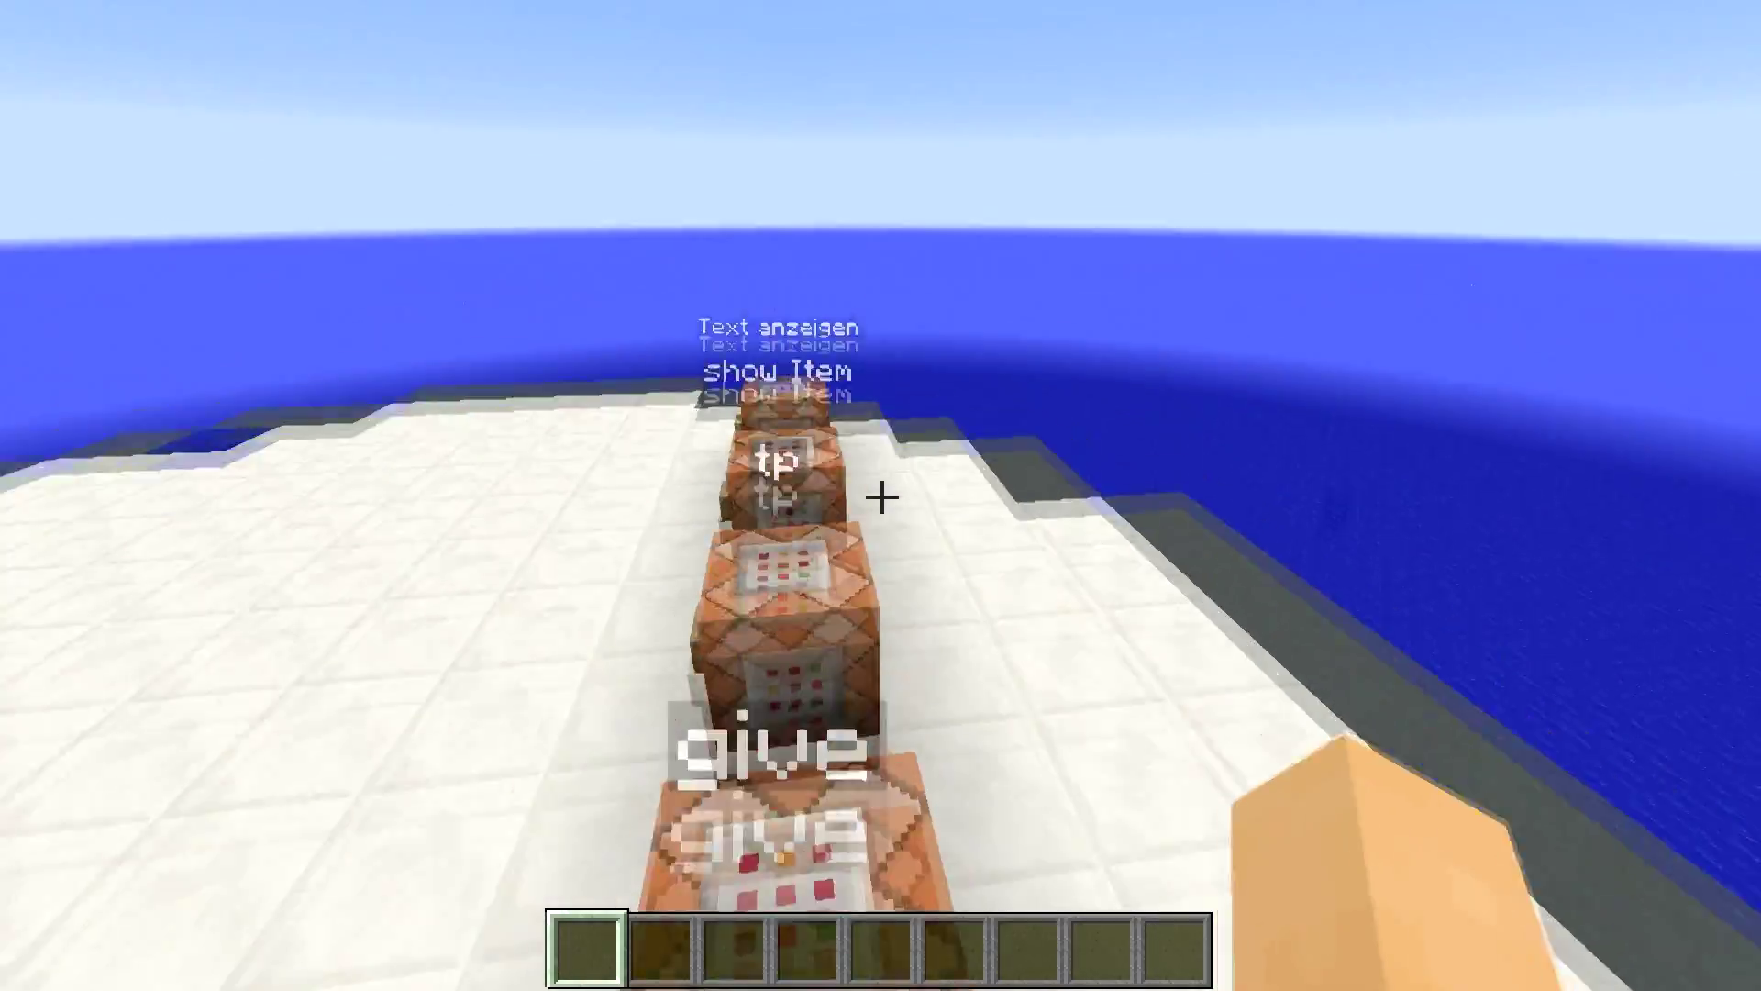
key(w)
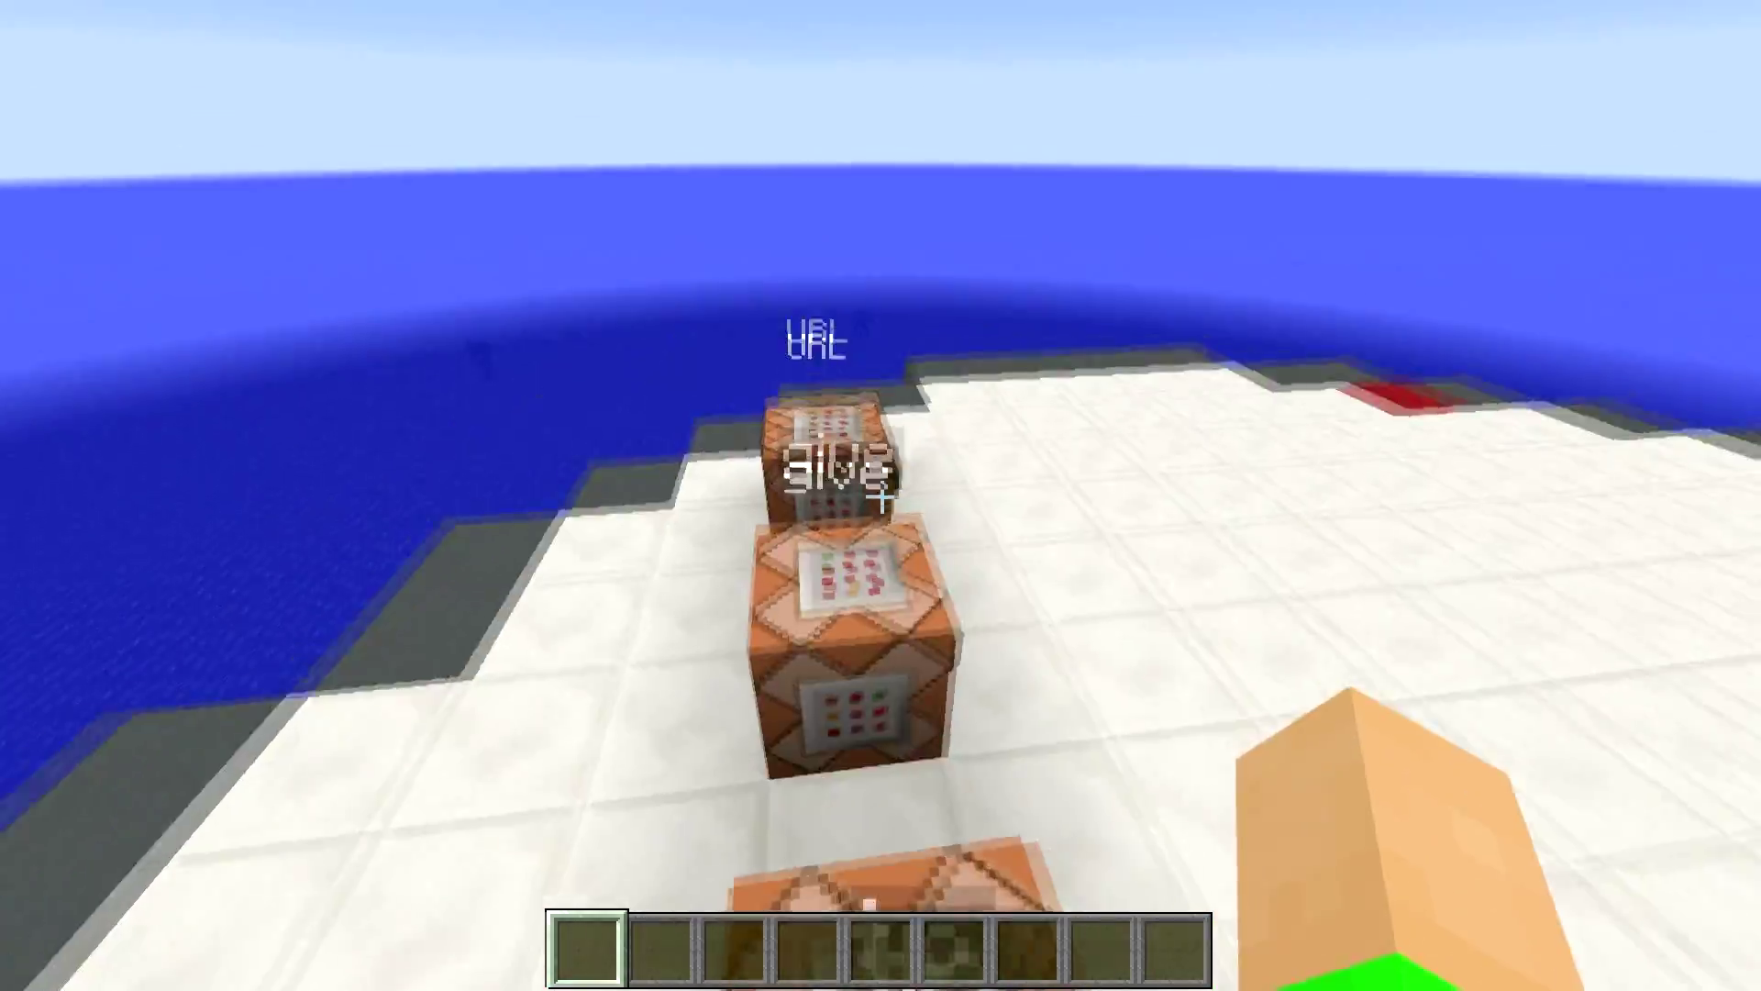
key(w)
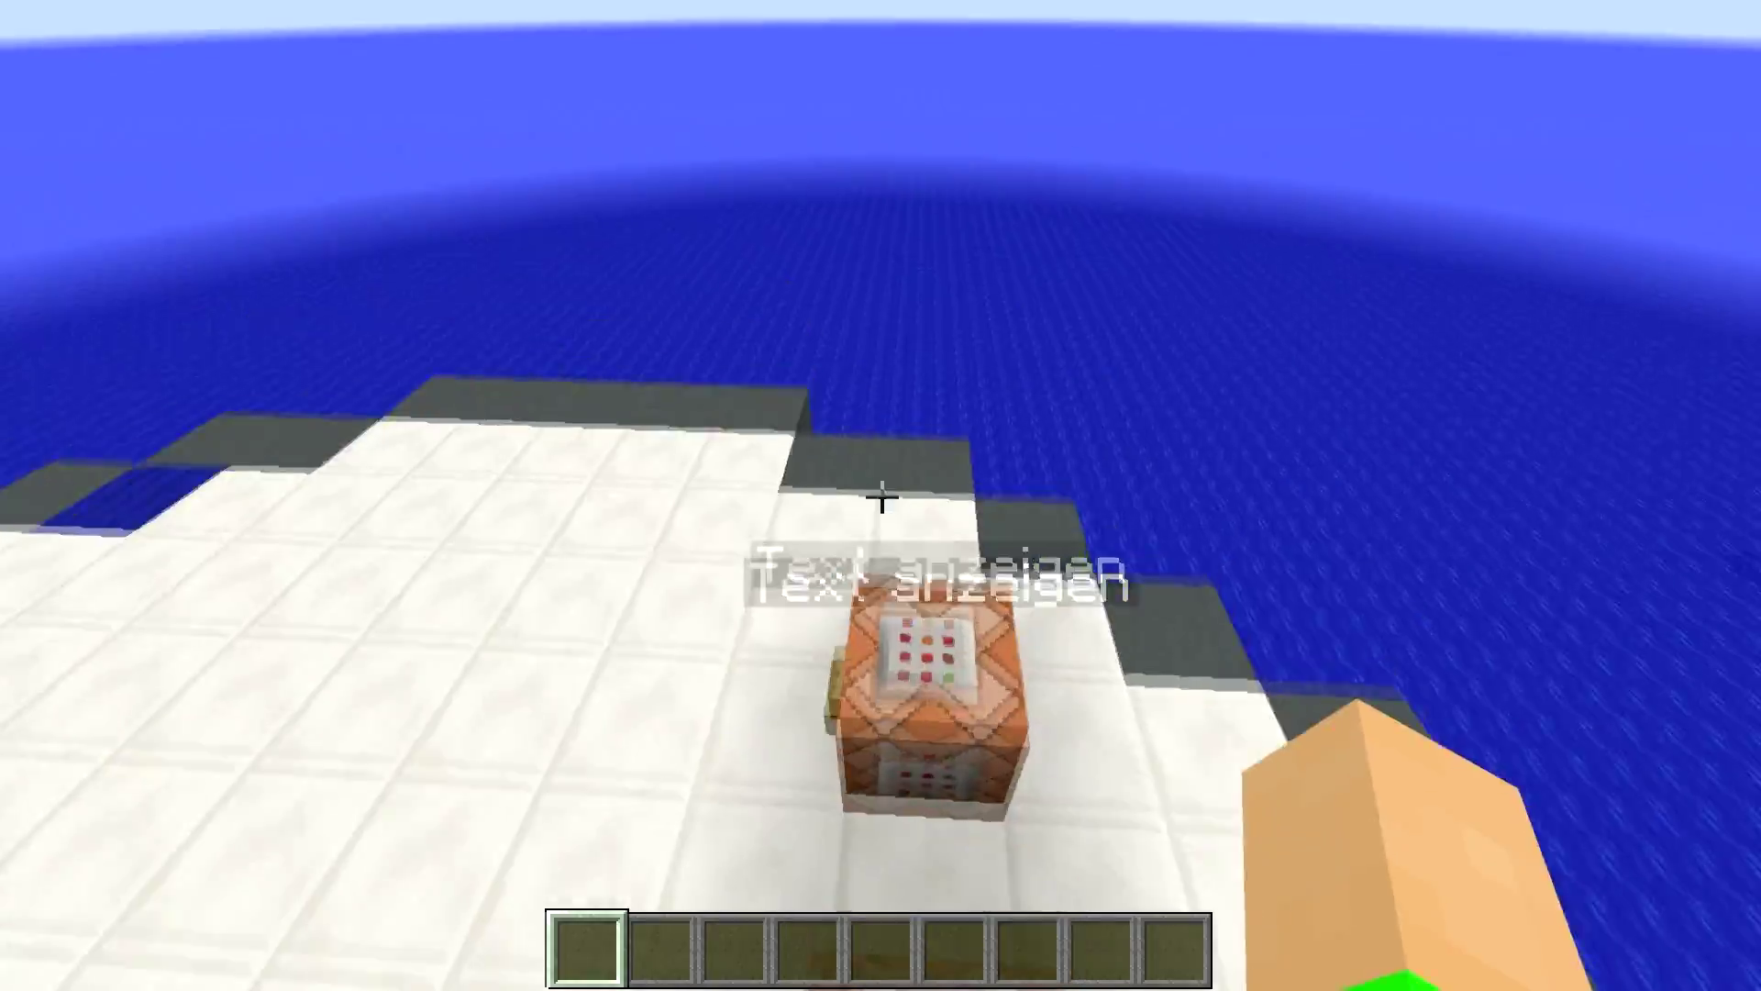
key(w)
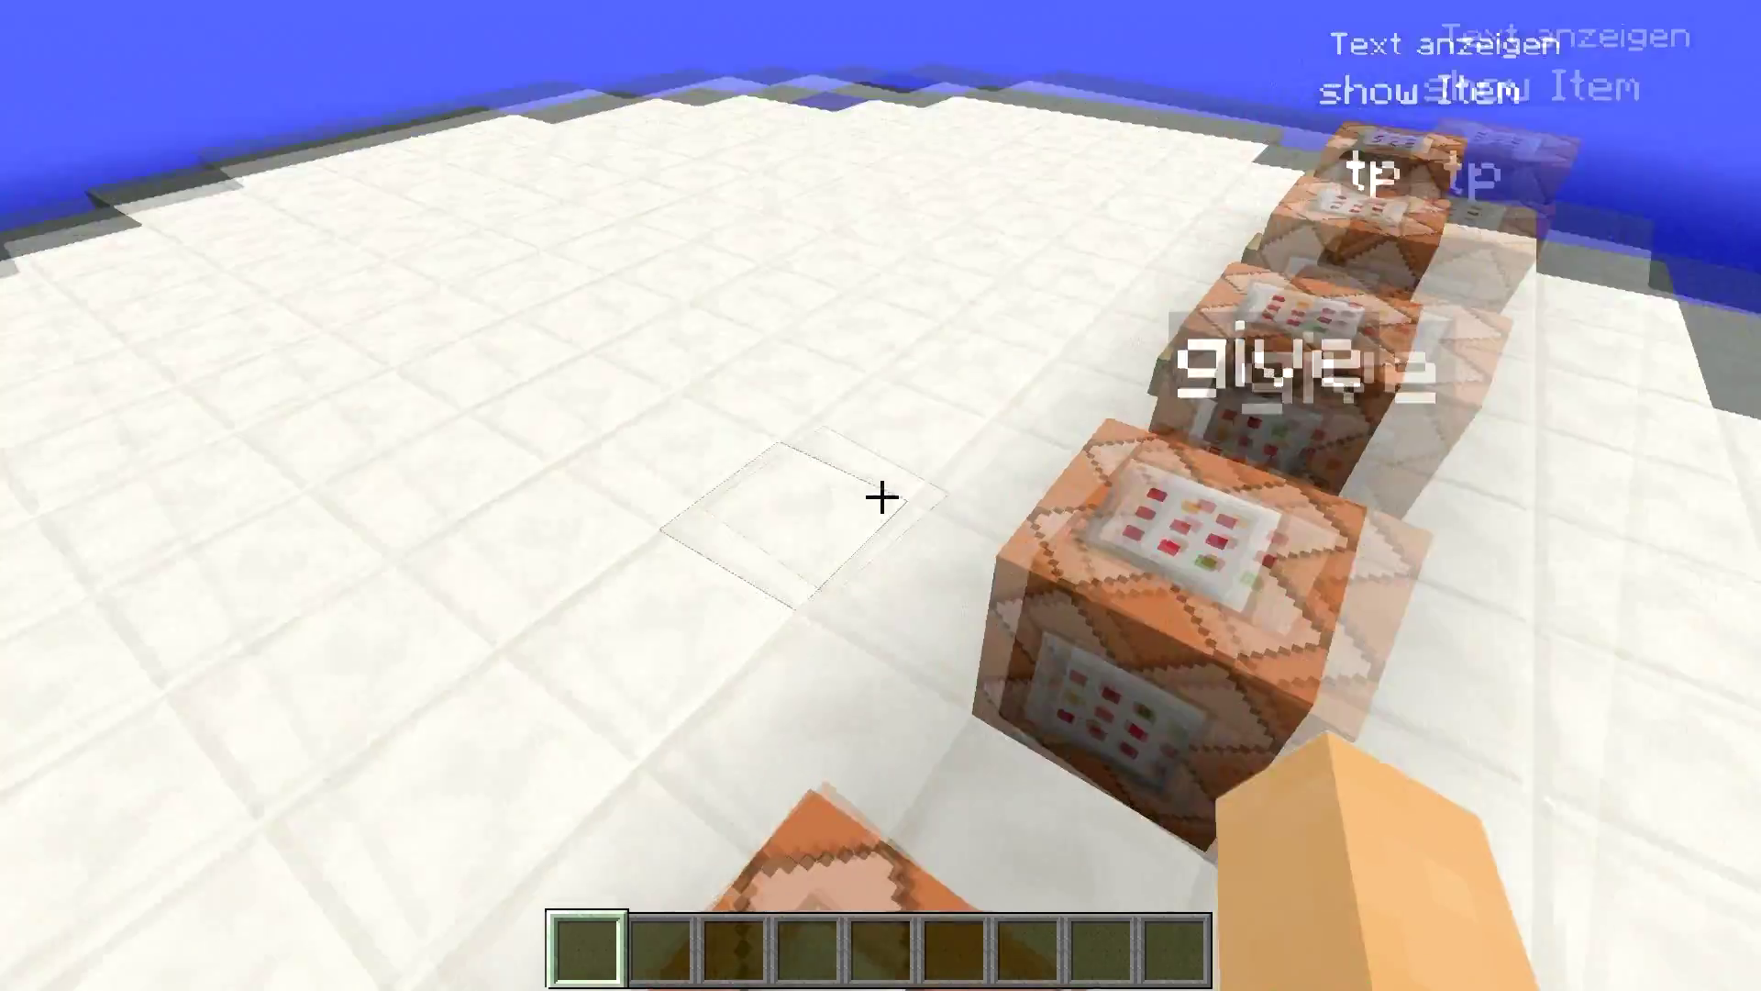
key(w)
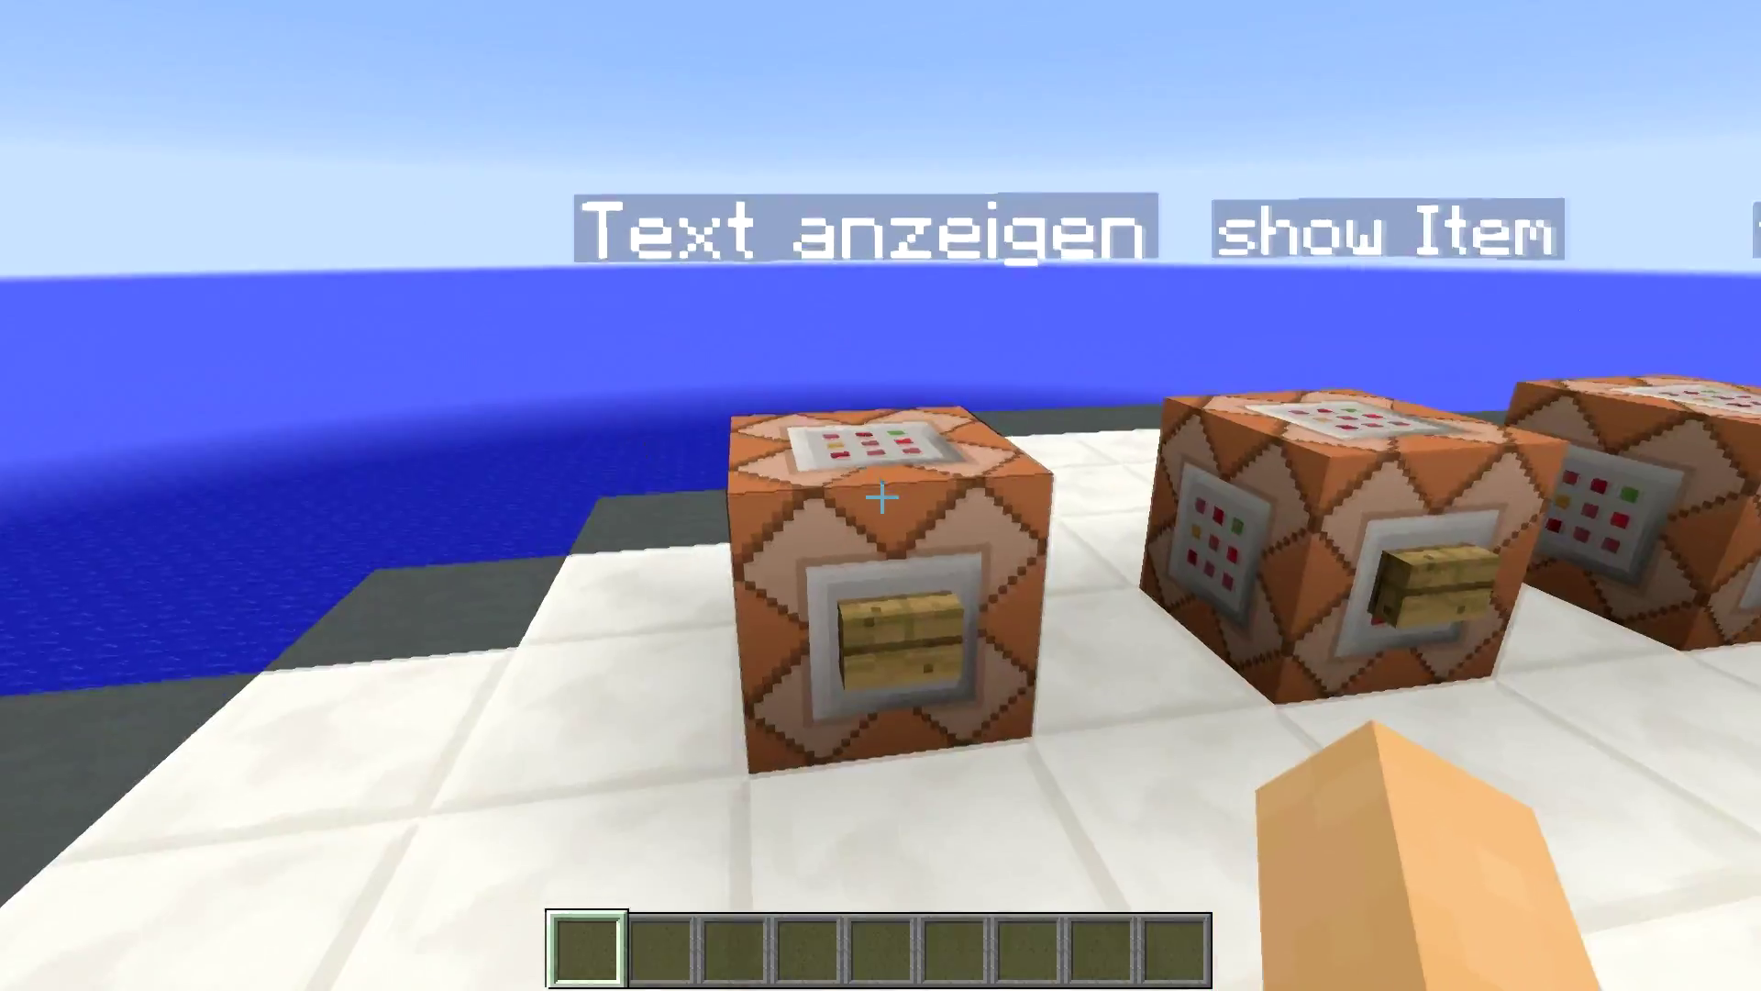
right_click(881, 498)
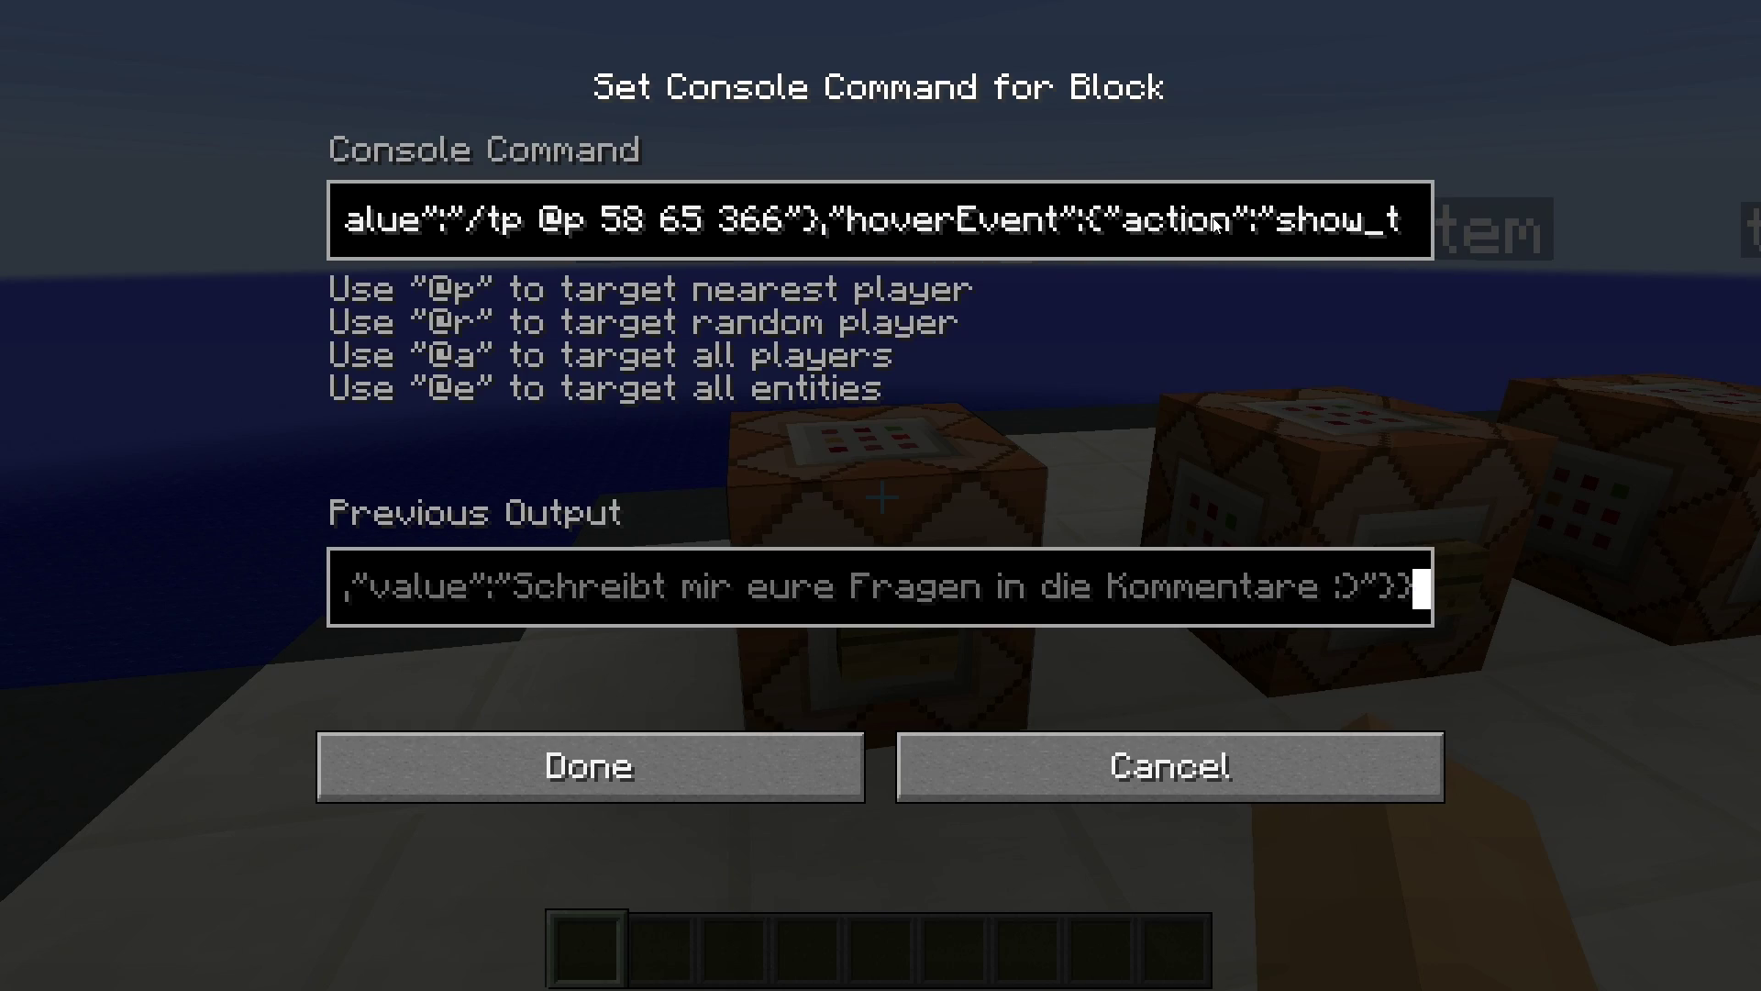
- Close the Text anzeigen command view and back away until the whole row faces you
key(Escape)
key(s)
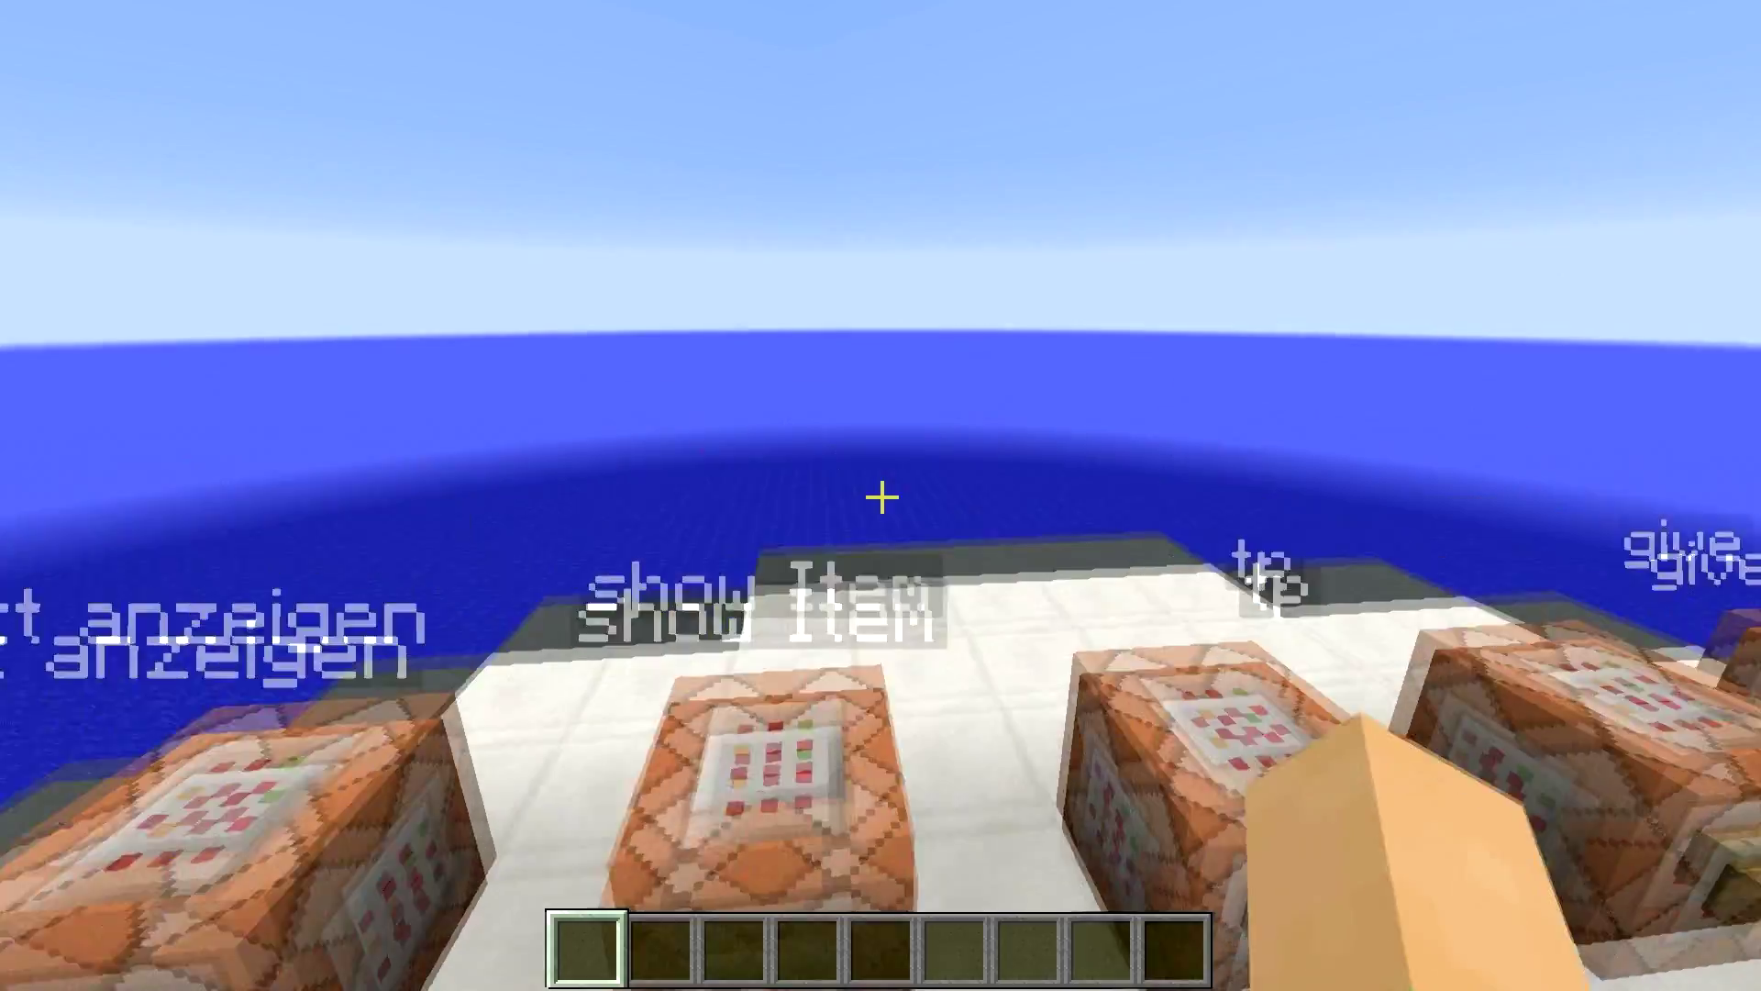
key(s)
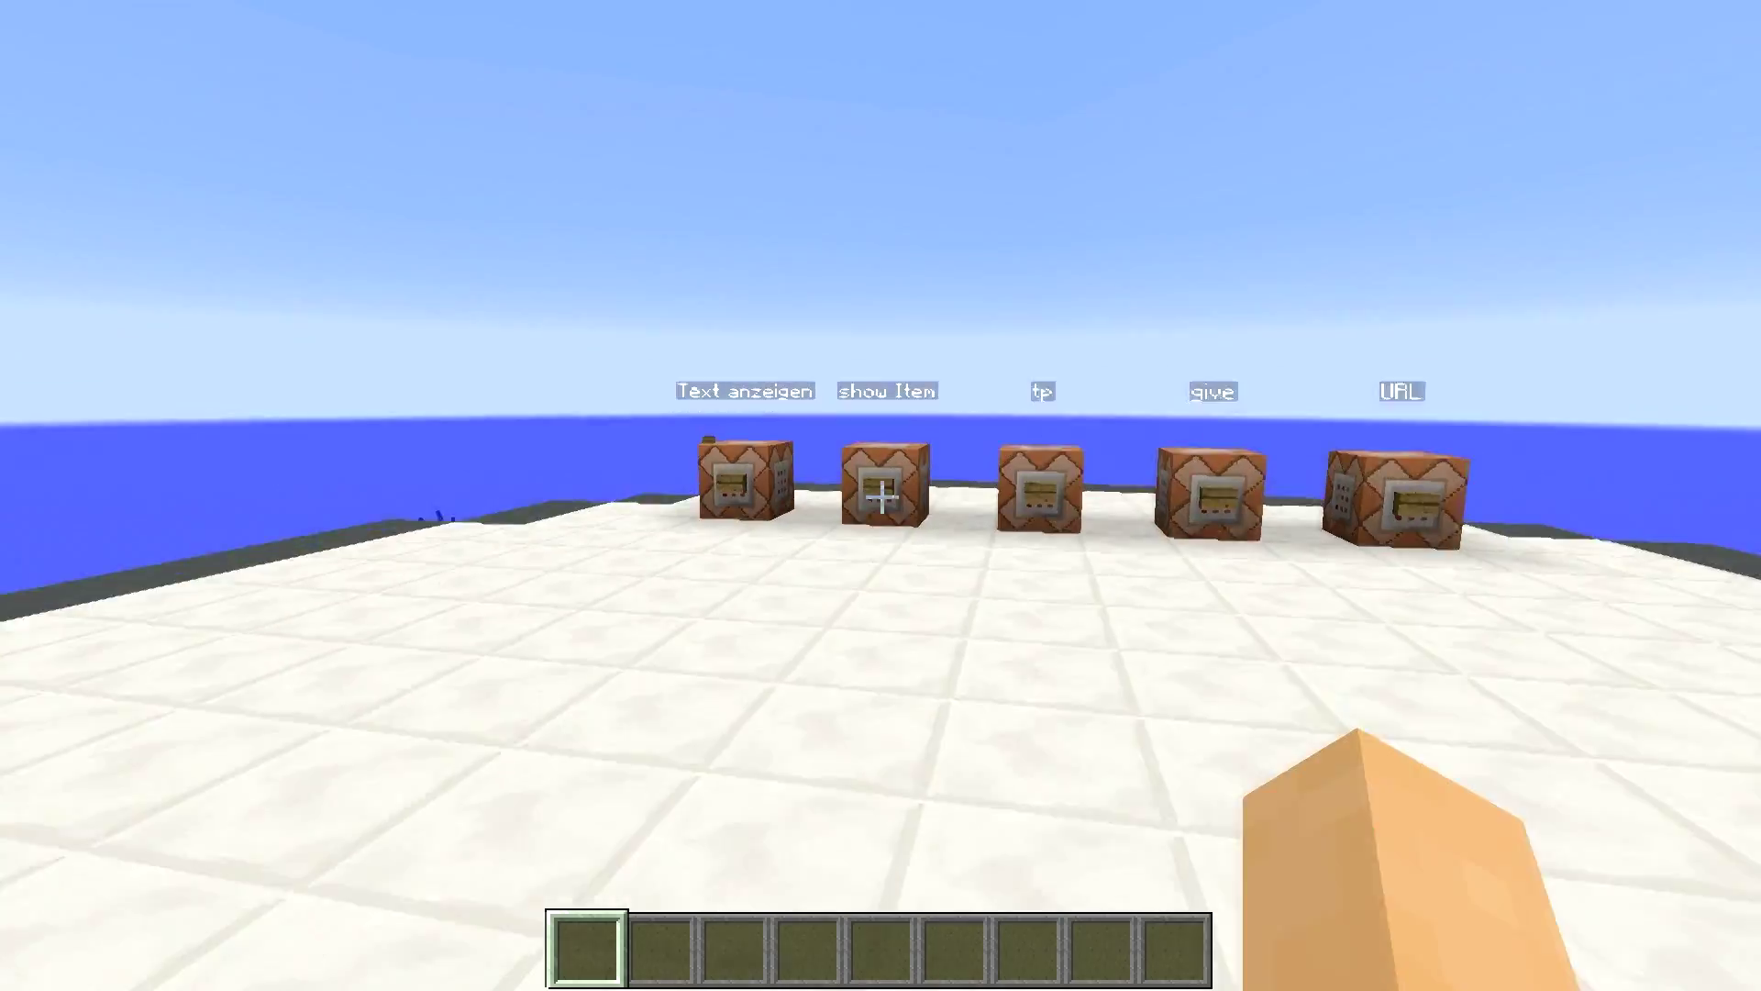
key(d)
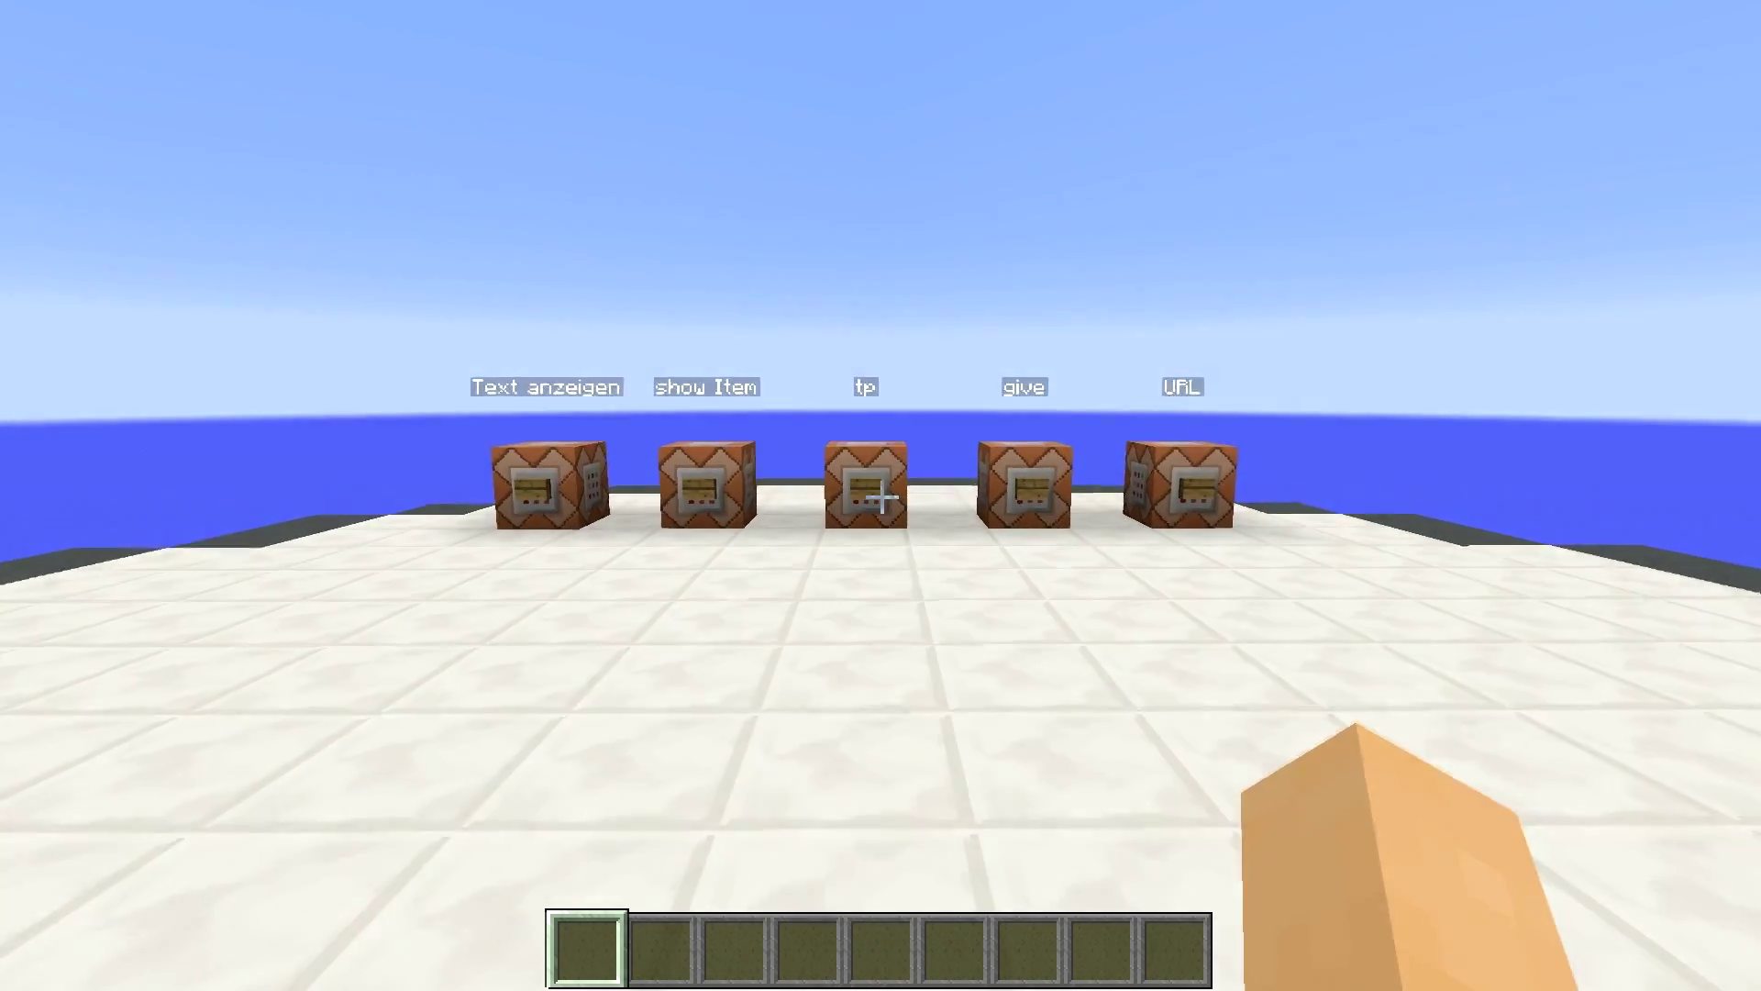
key(s)
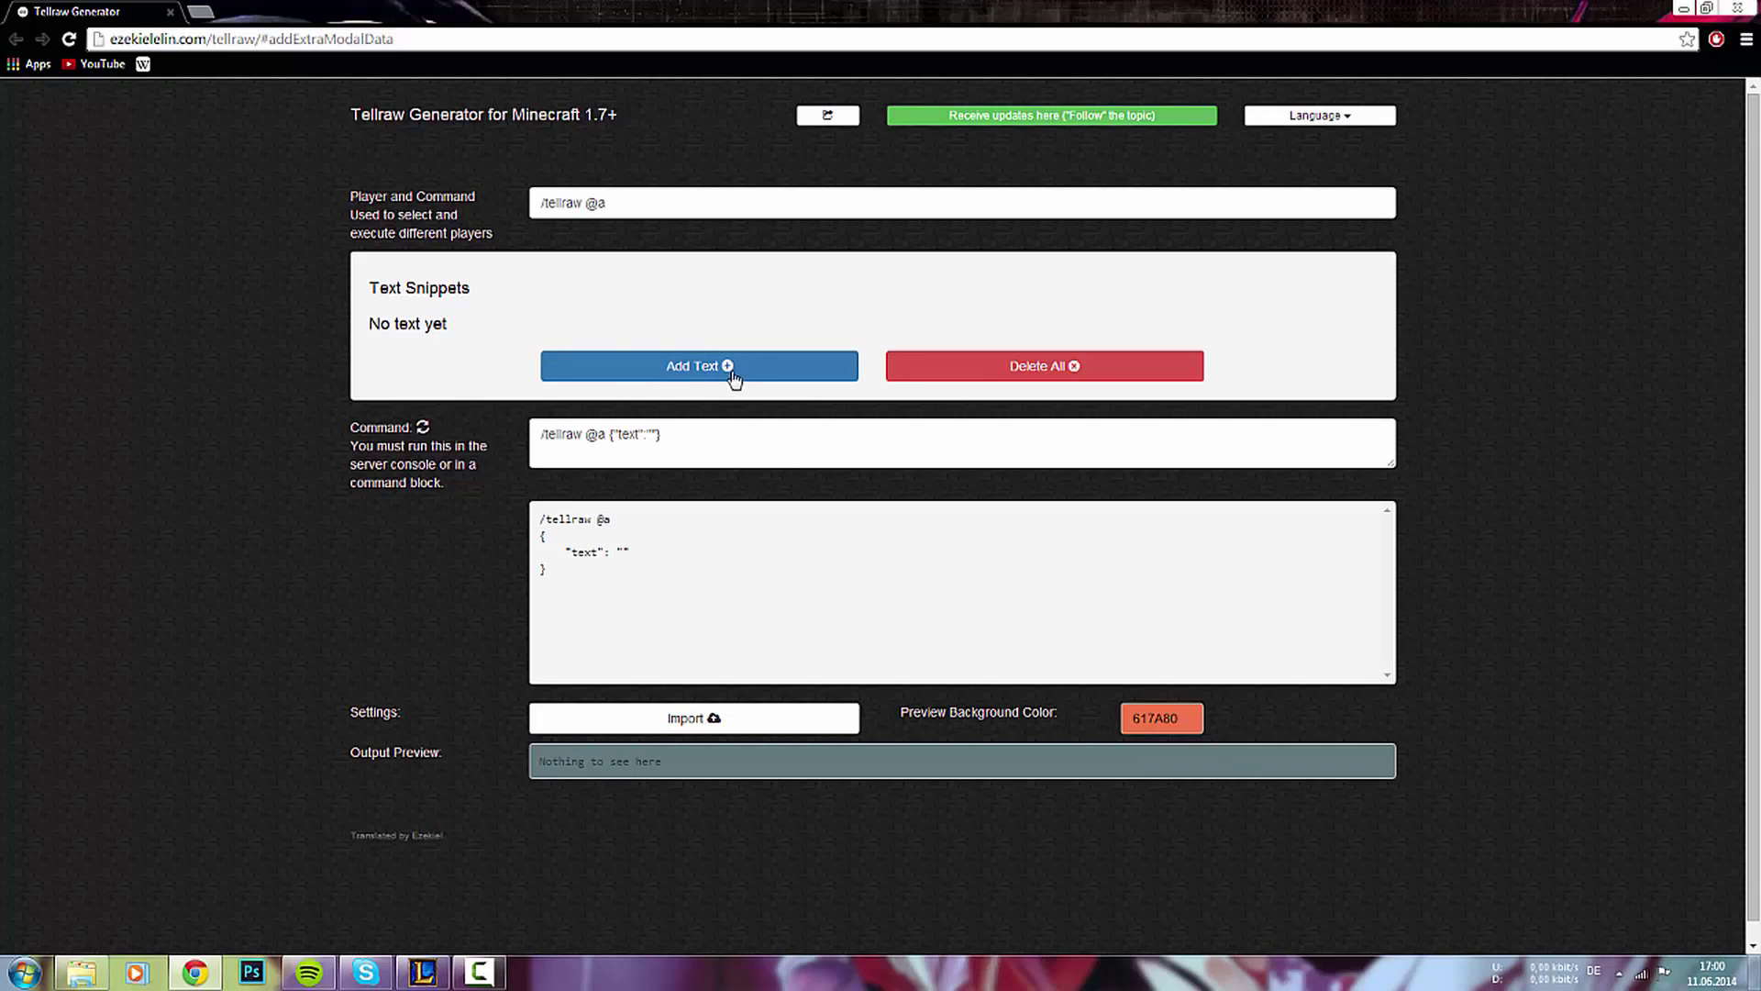
- Add a new text snippet and place the caret in its Raw Text field
click(676, 380)
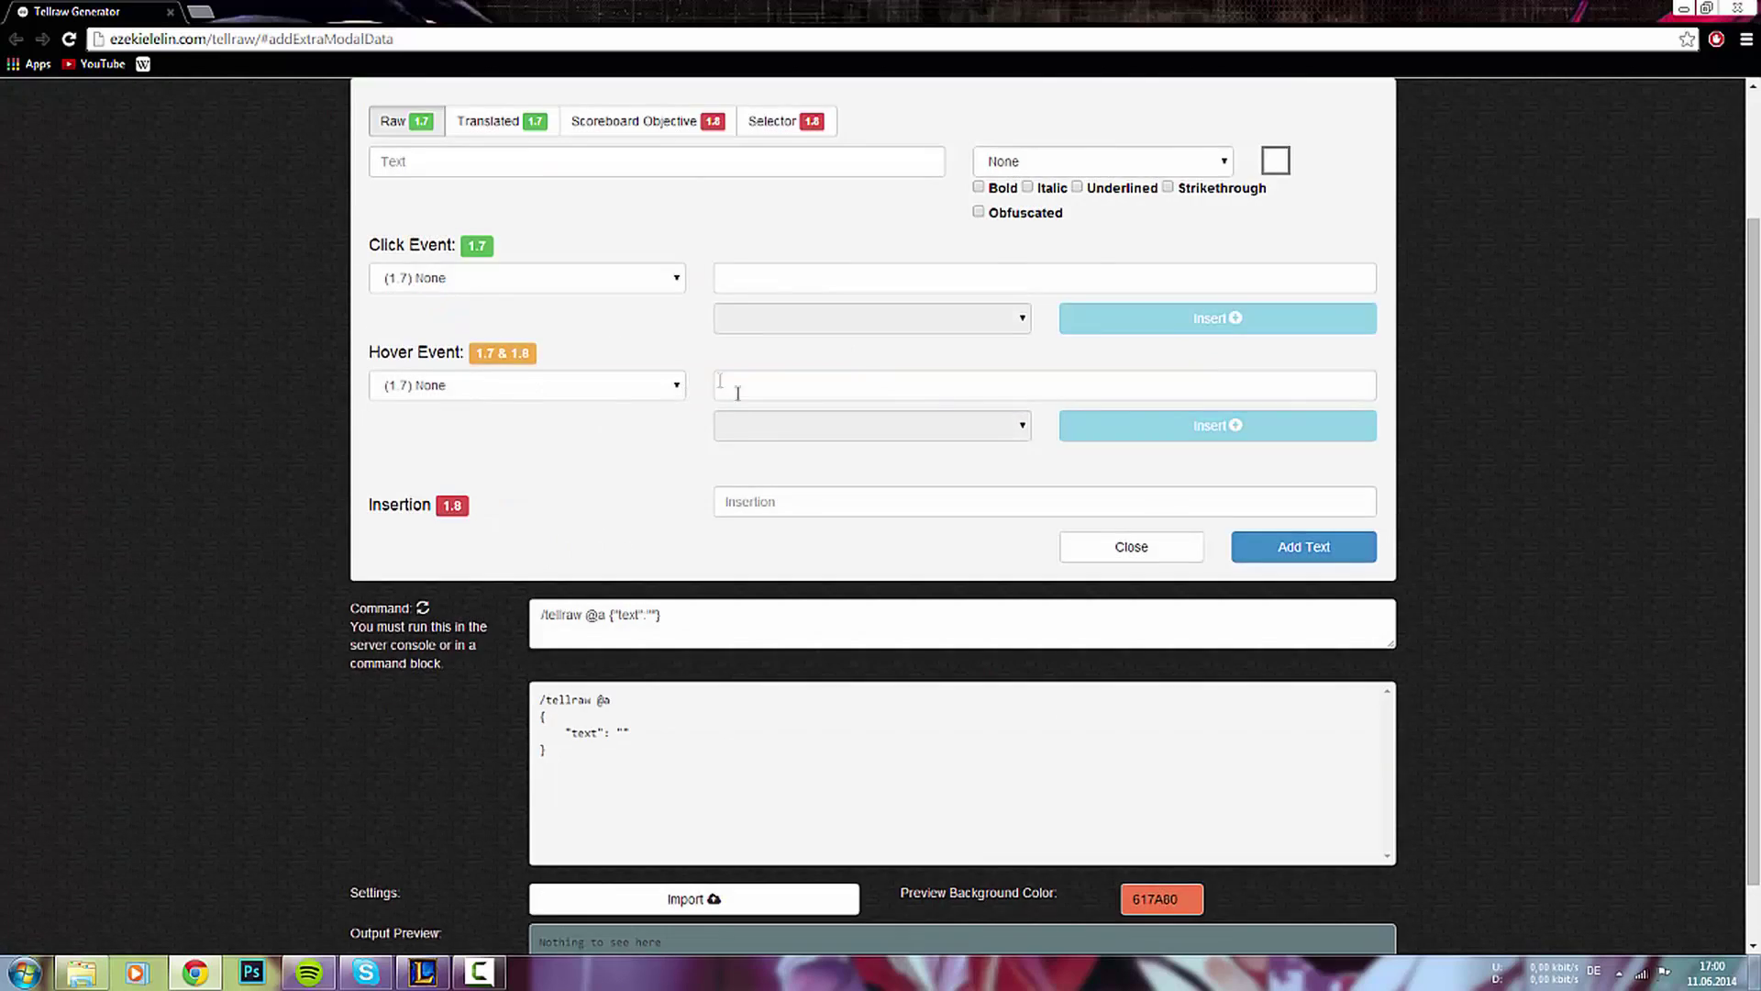
scroll(525, 249, up, 1)
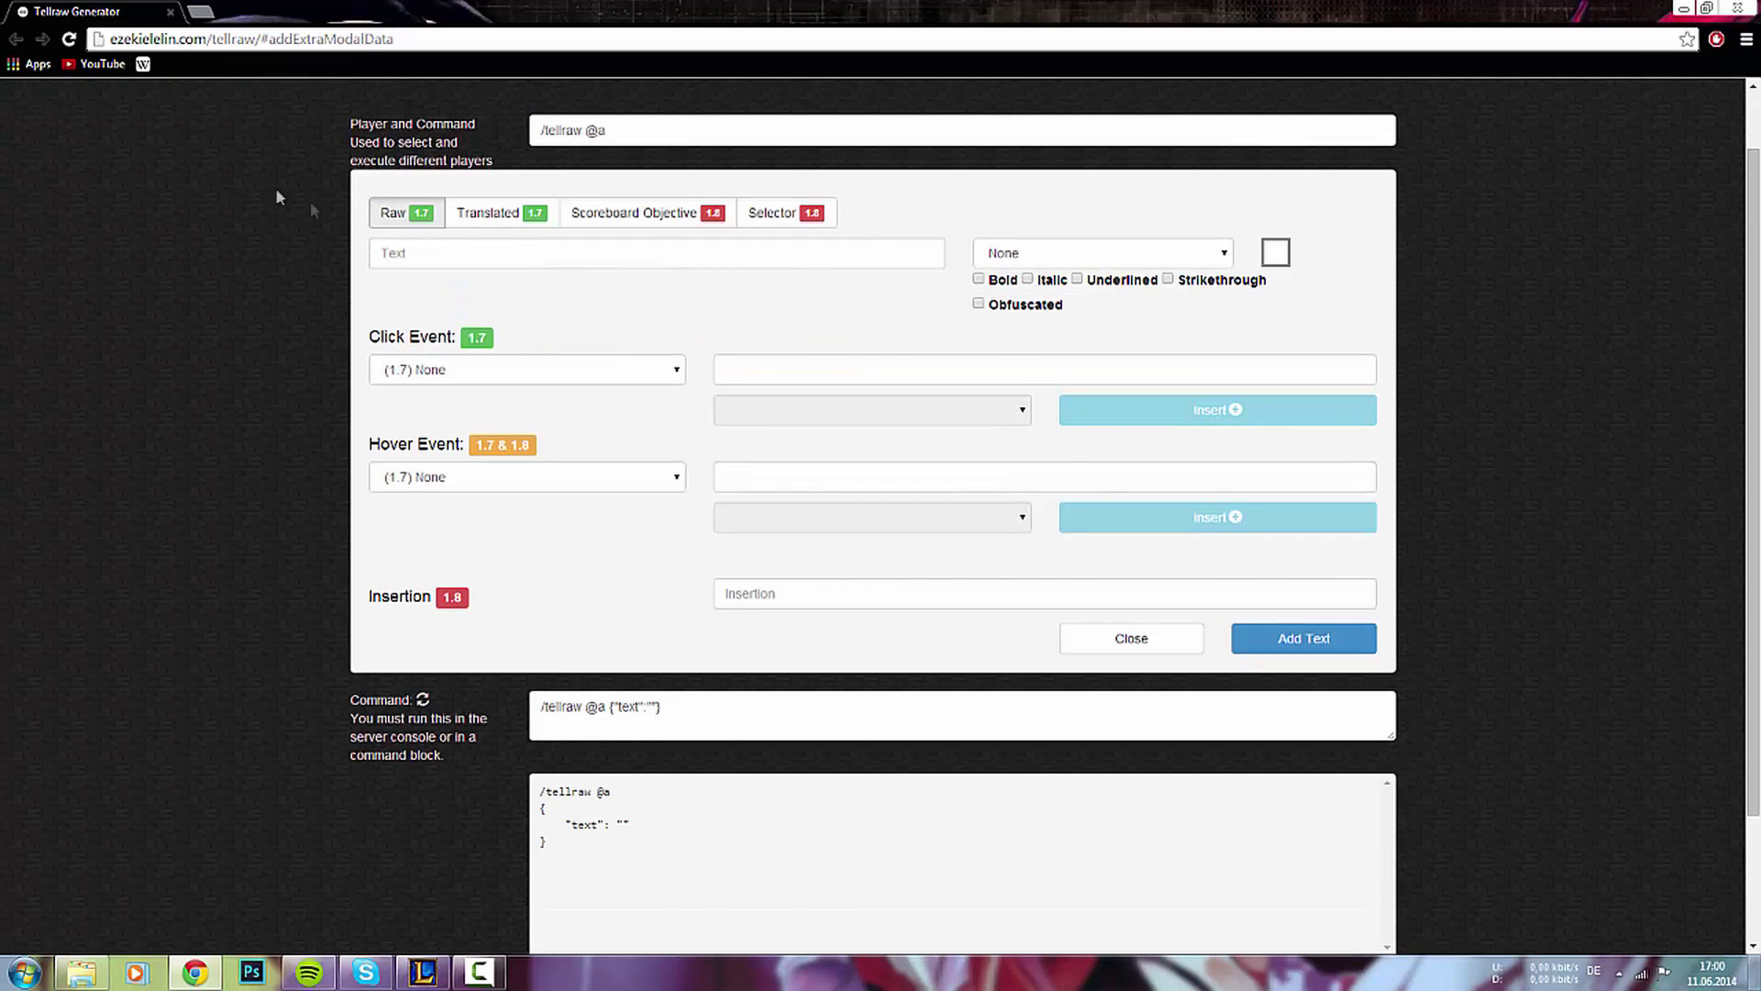
click(448, 251)
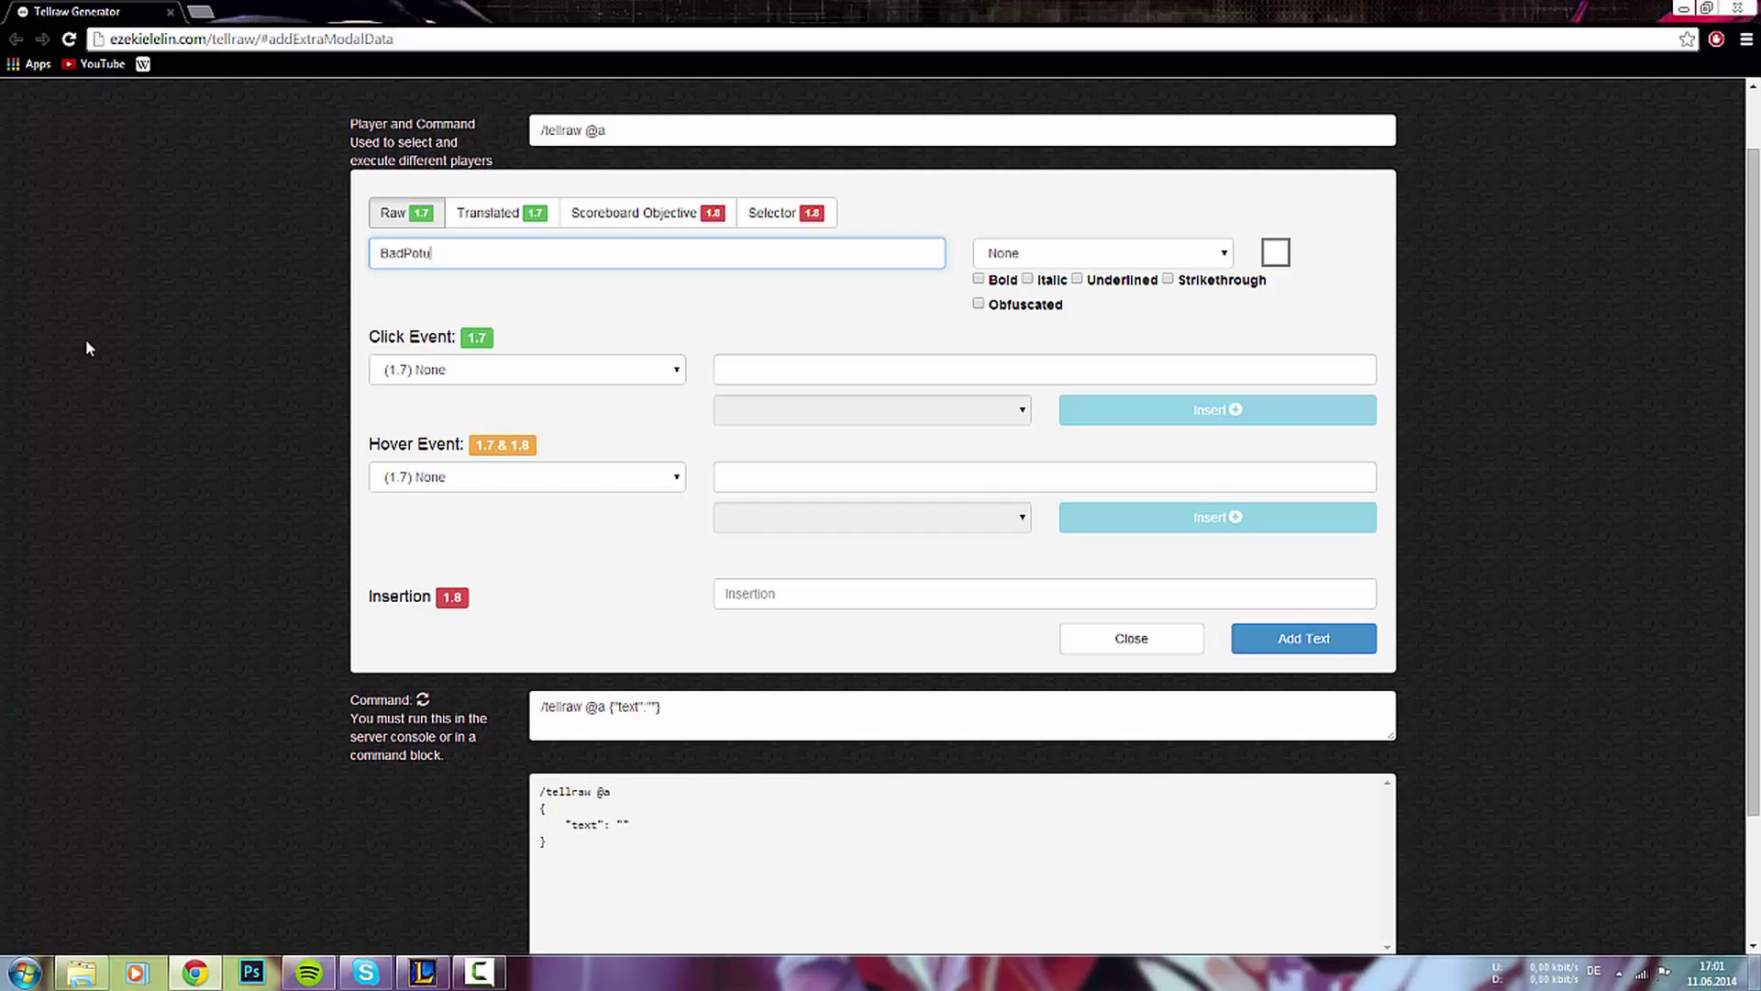
- Finish typing BadPotionMedia and style it Yellow, Bold and Underlined
text(ia)
click(1064, 260)
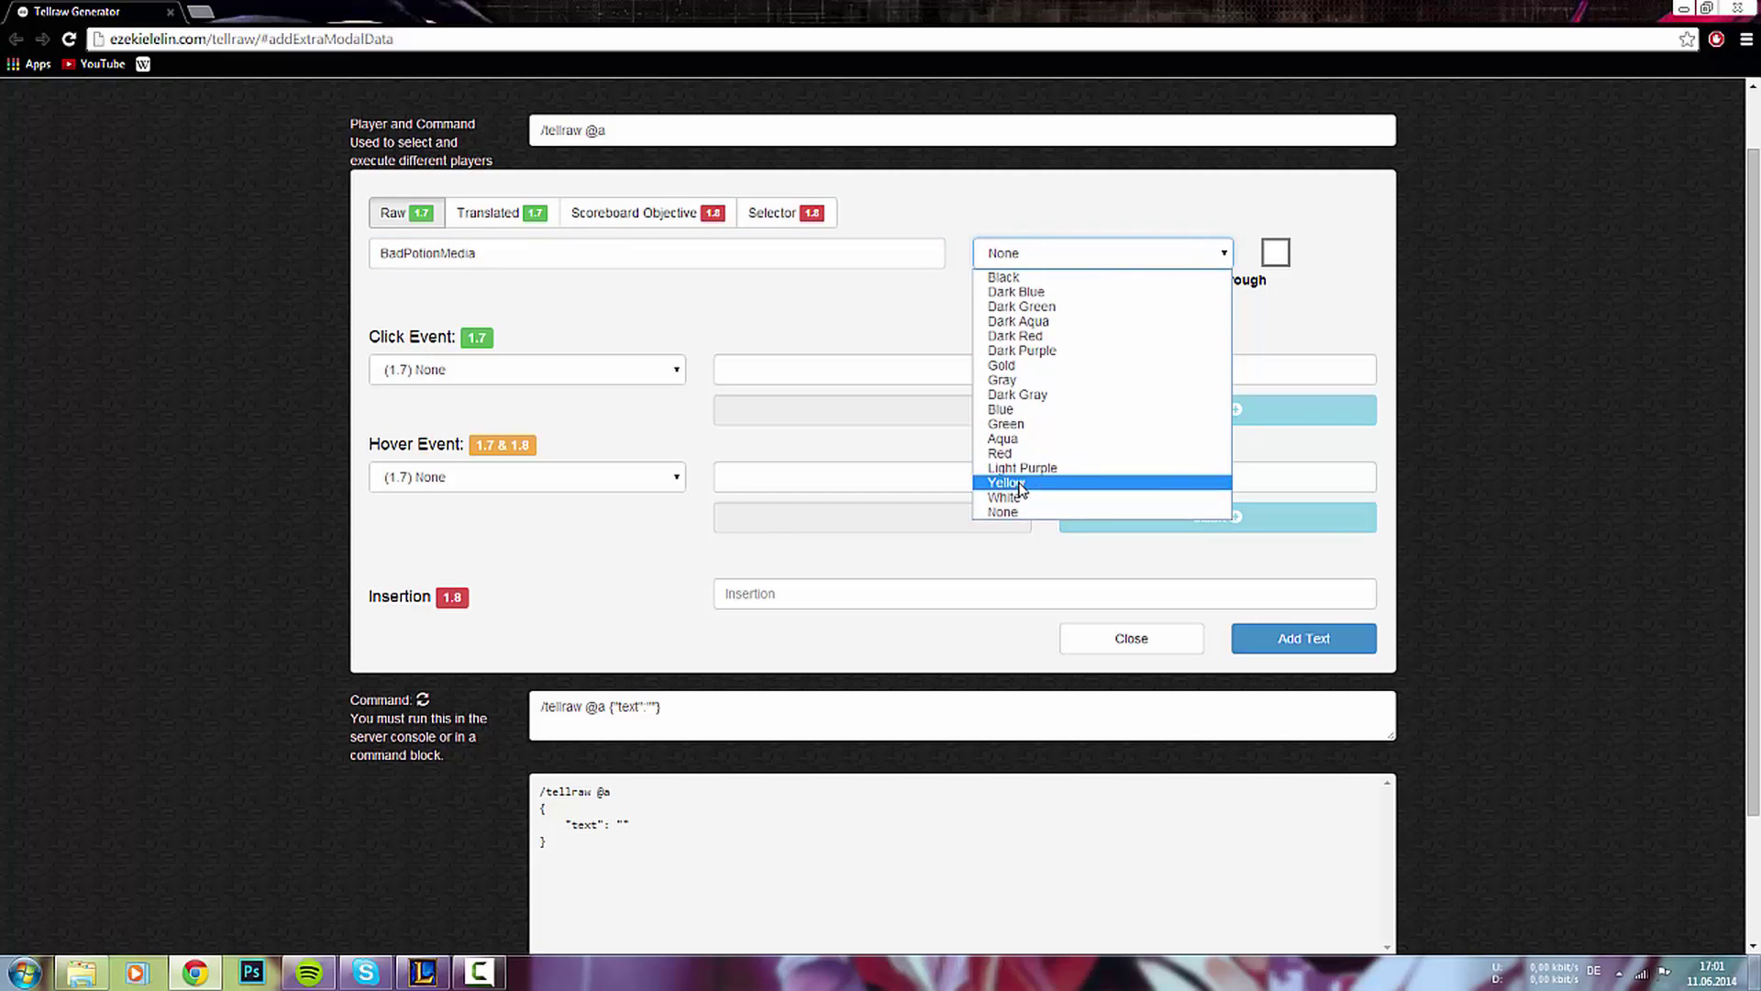
click(1008, 483)
click(982, 280)
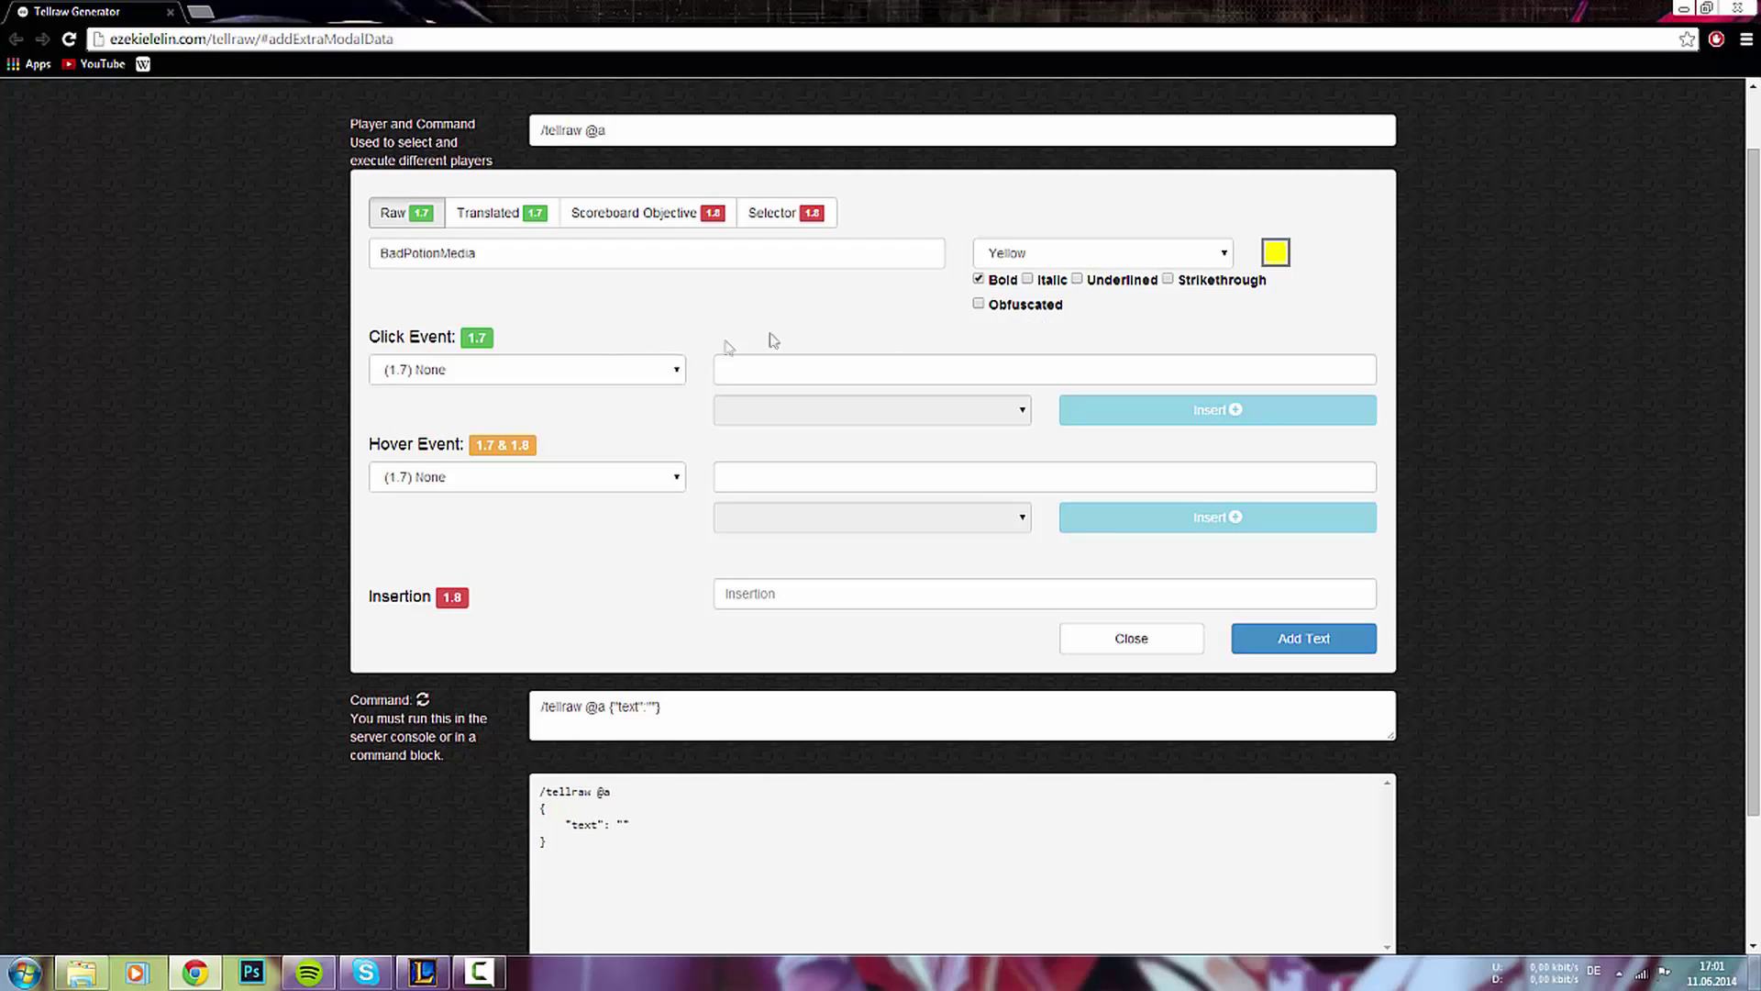
click(1097, 282)
- Select and deselect the BadPotionMedia text in the field a few times
double_click(392, 258)
click(554, 251)
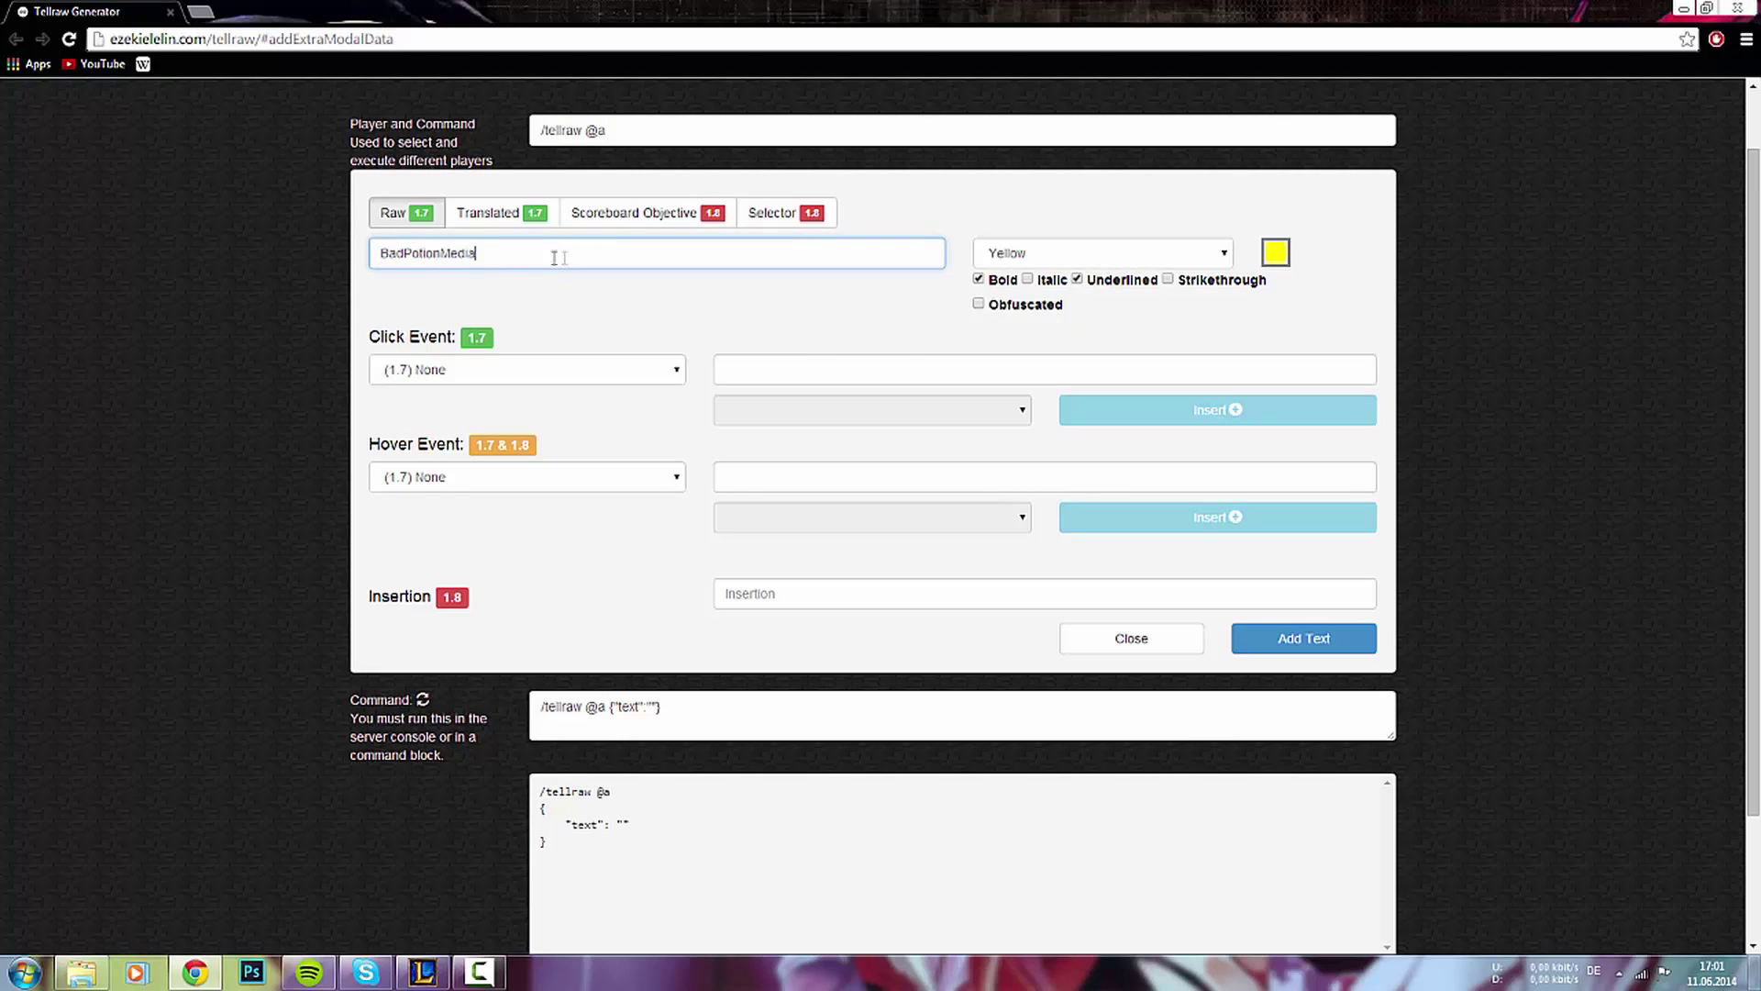
double_click(504, 248)
click(513, 256)
double_click(423, 260)
click(410, 255)
- Set the snippet's click event to Run Command and browse the example commands
click(433, 372)
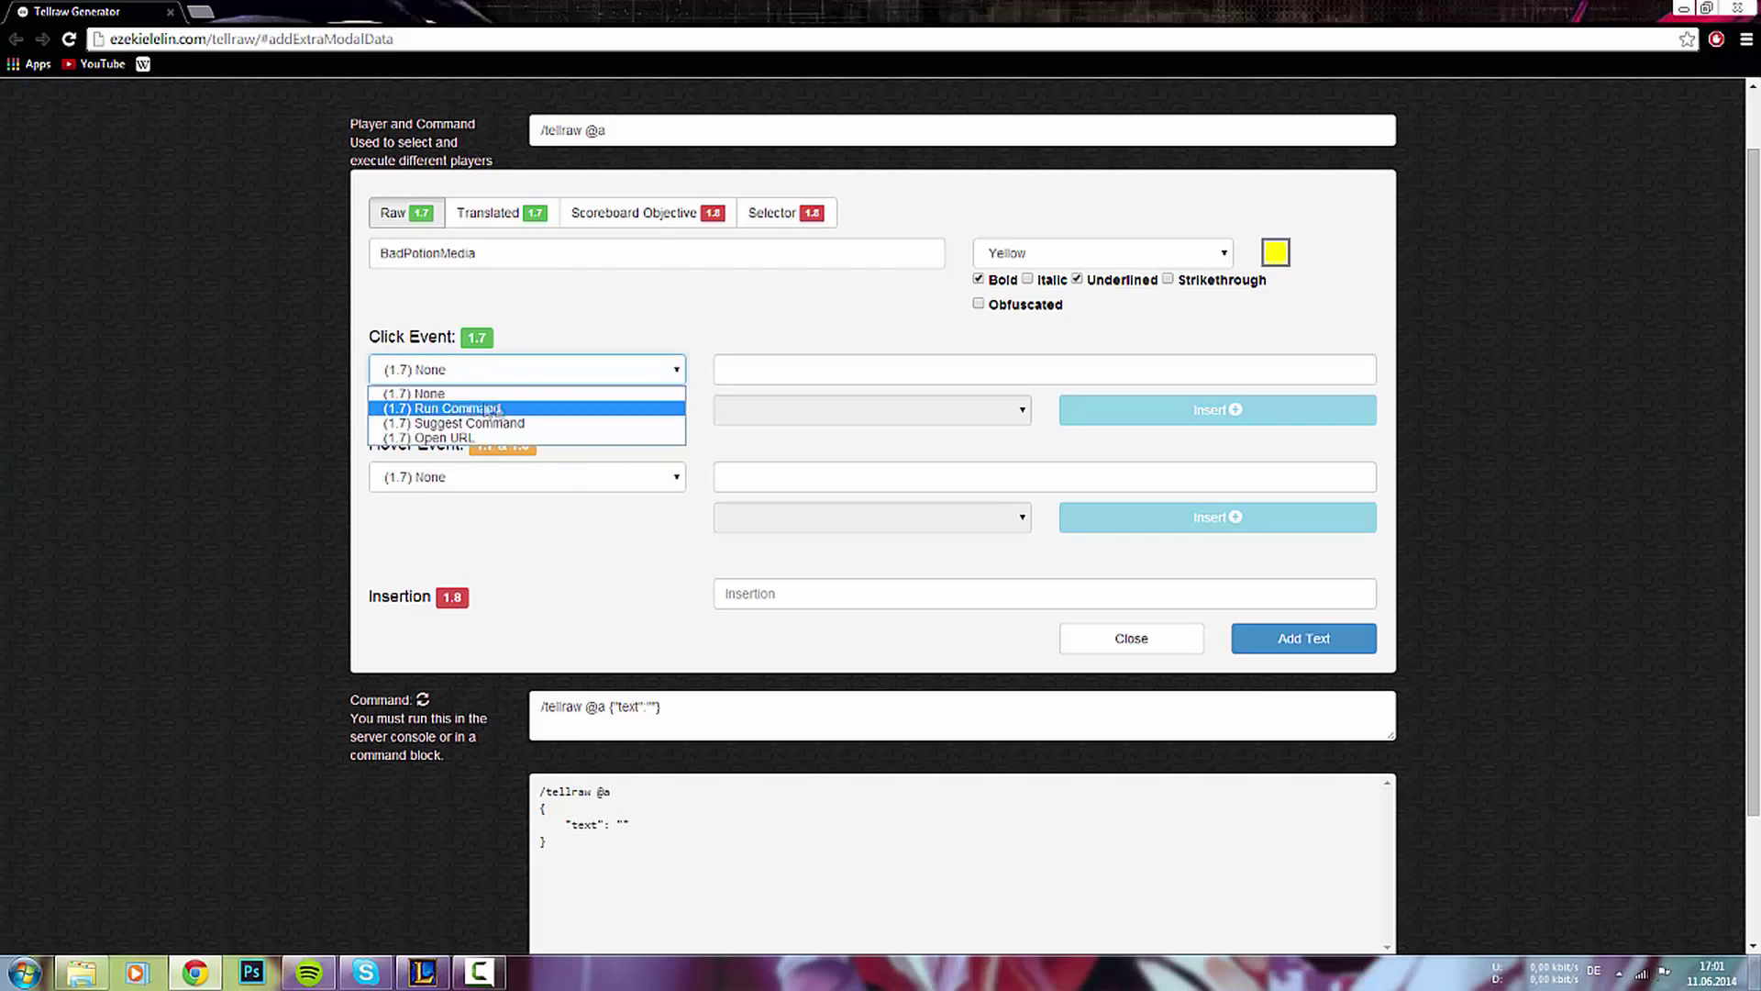
click(422, 409)
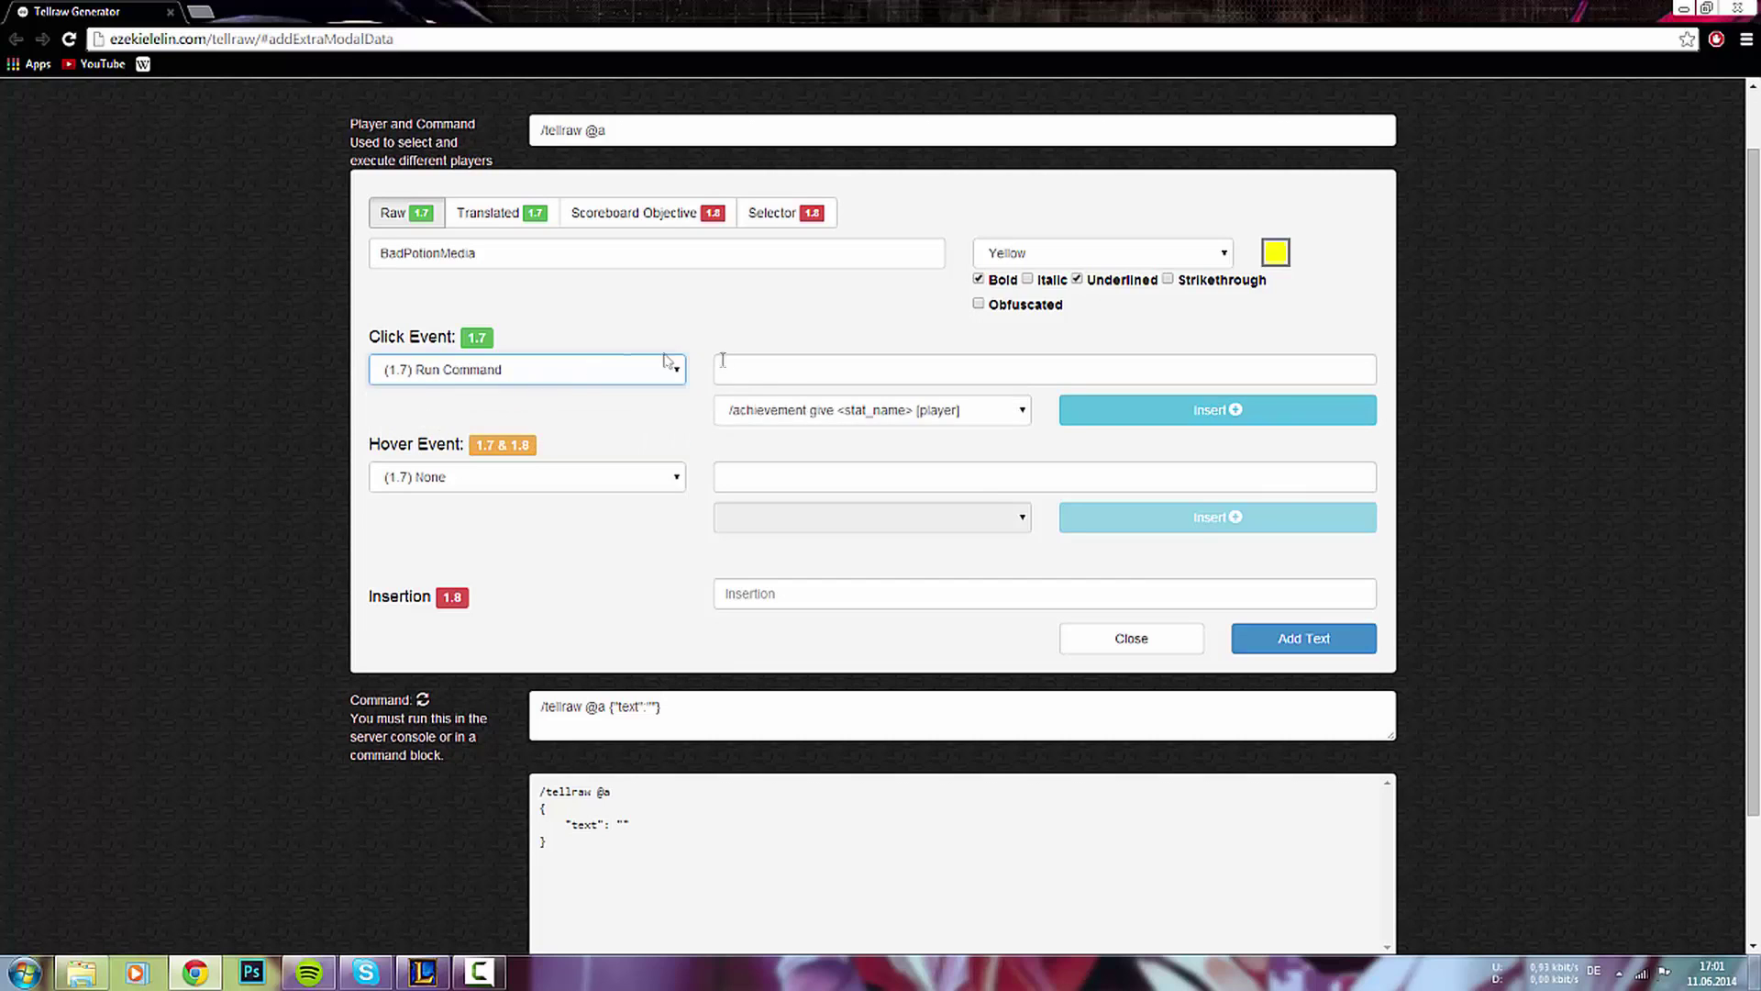
click(791, 417)
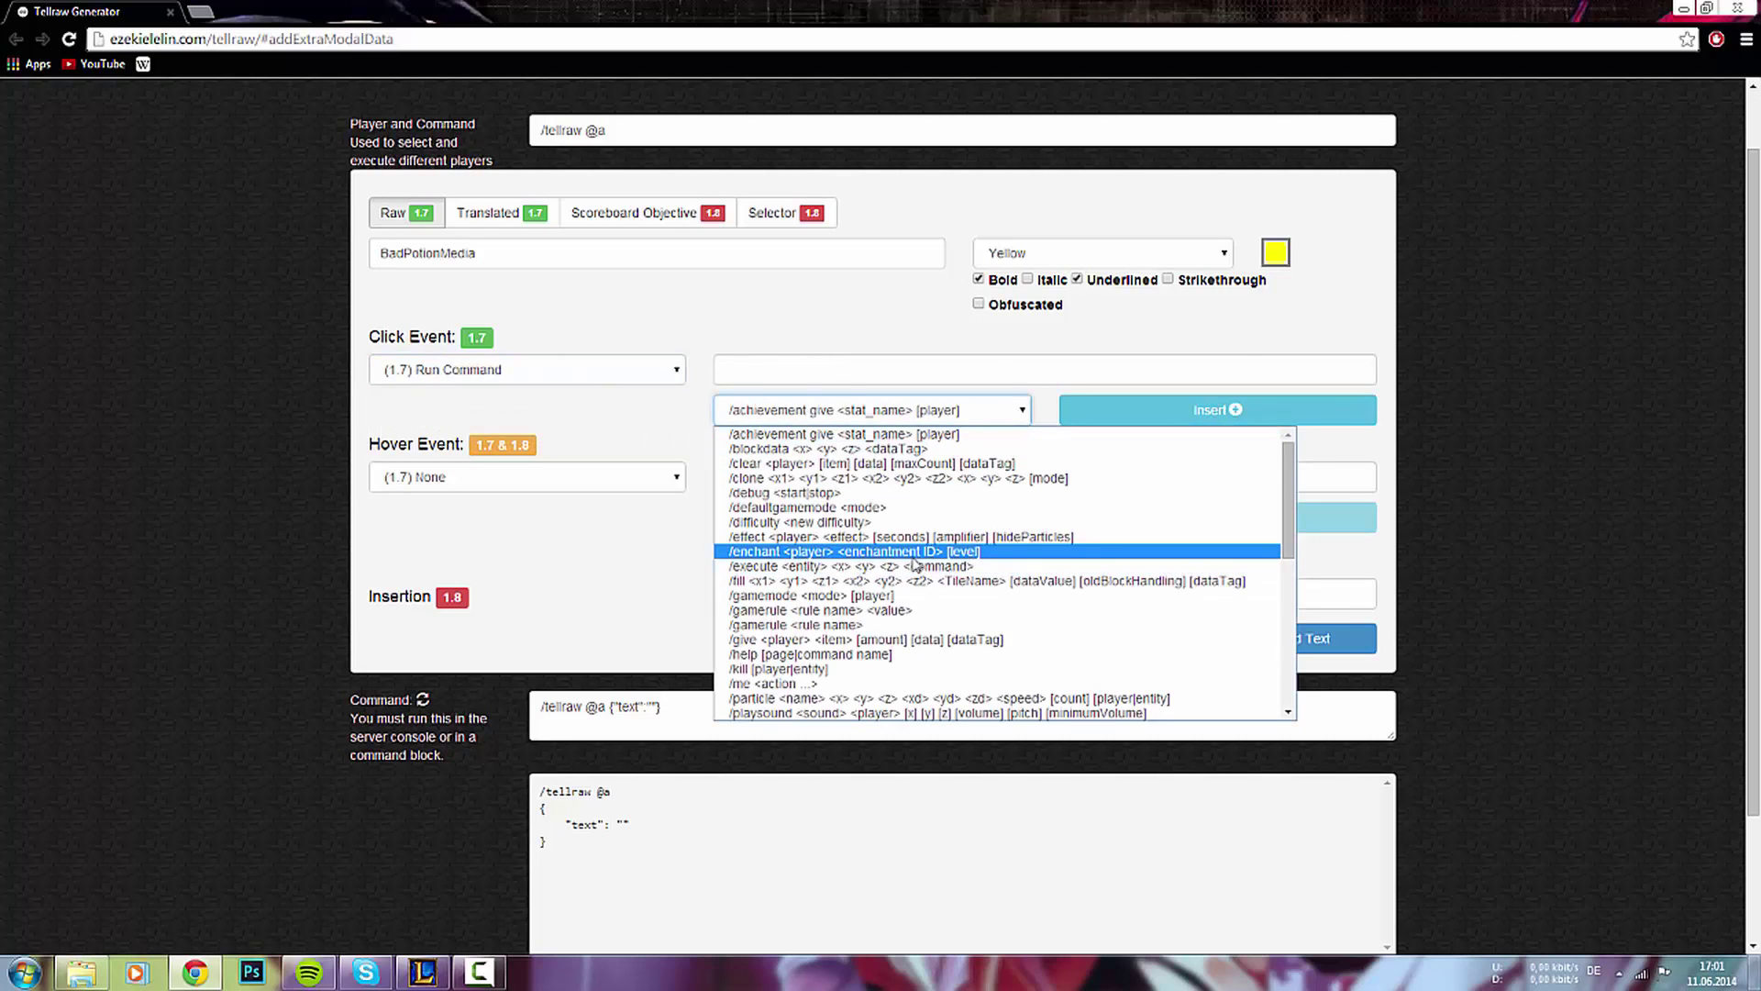
scroll(893, 602, down, 4)
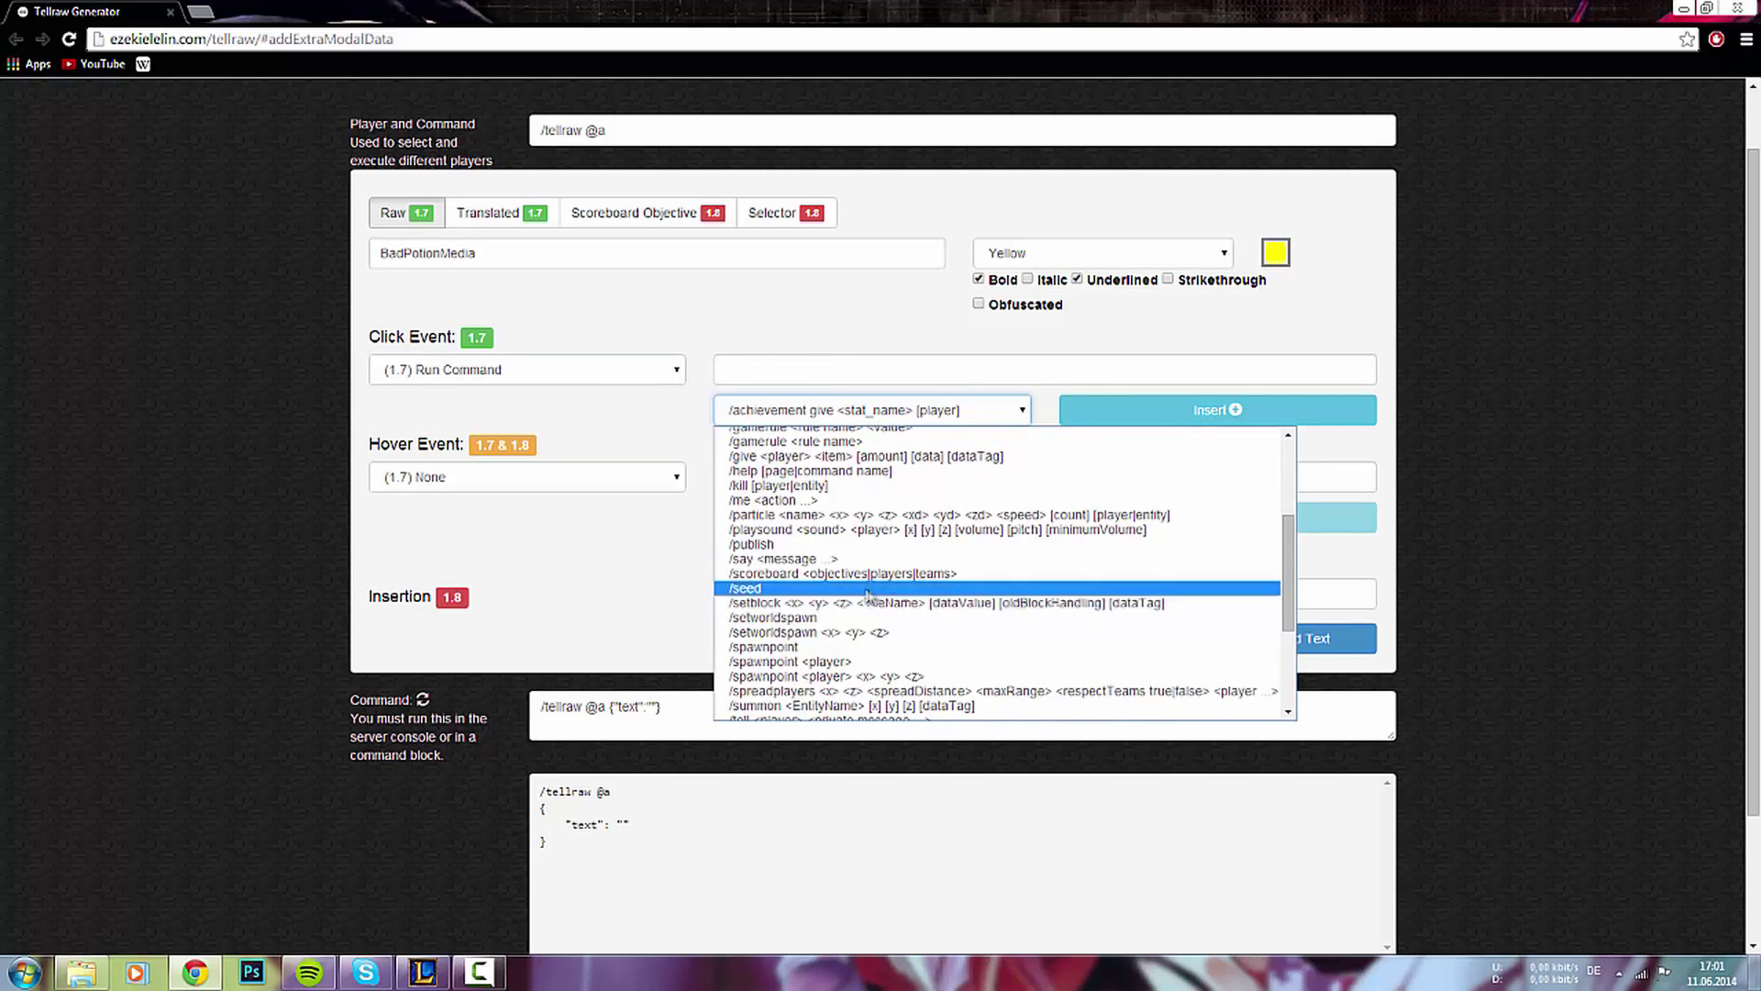
scroll(837, 560, down, 4)
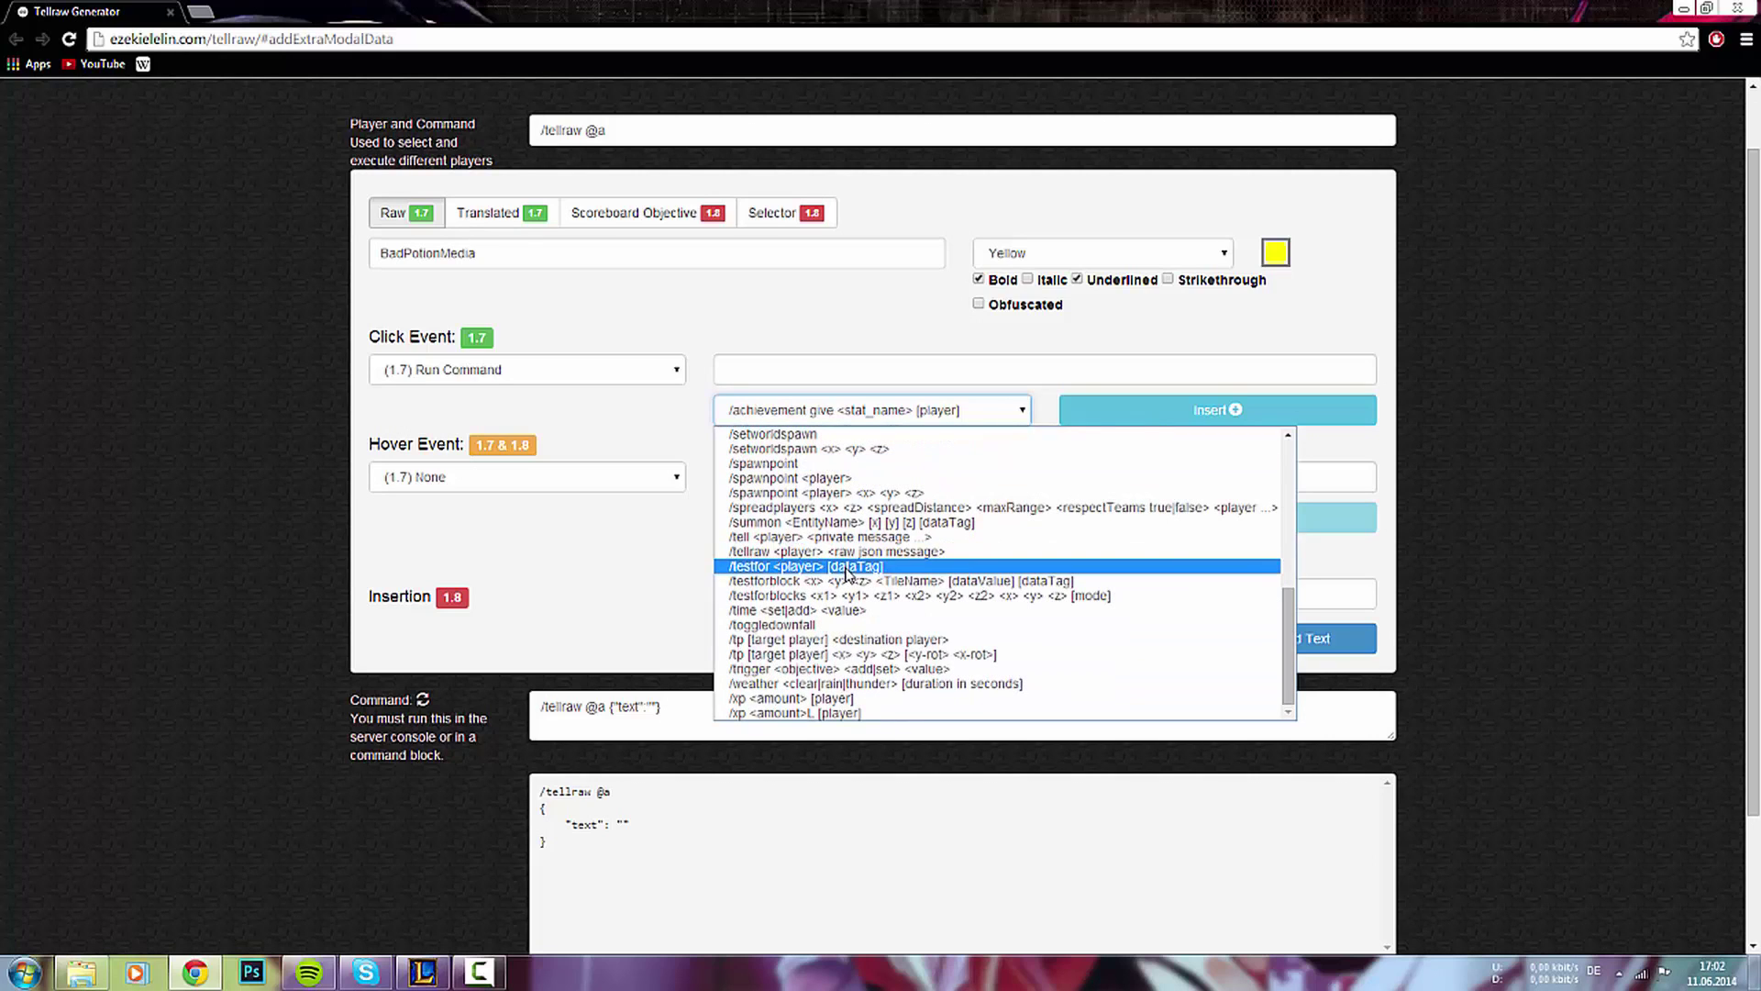
scroll(848, 573, up, 8)
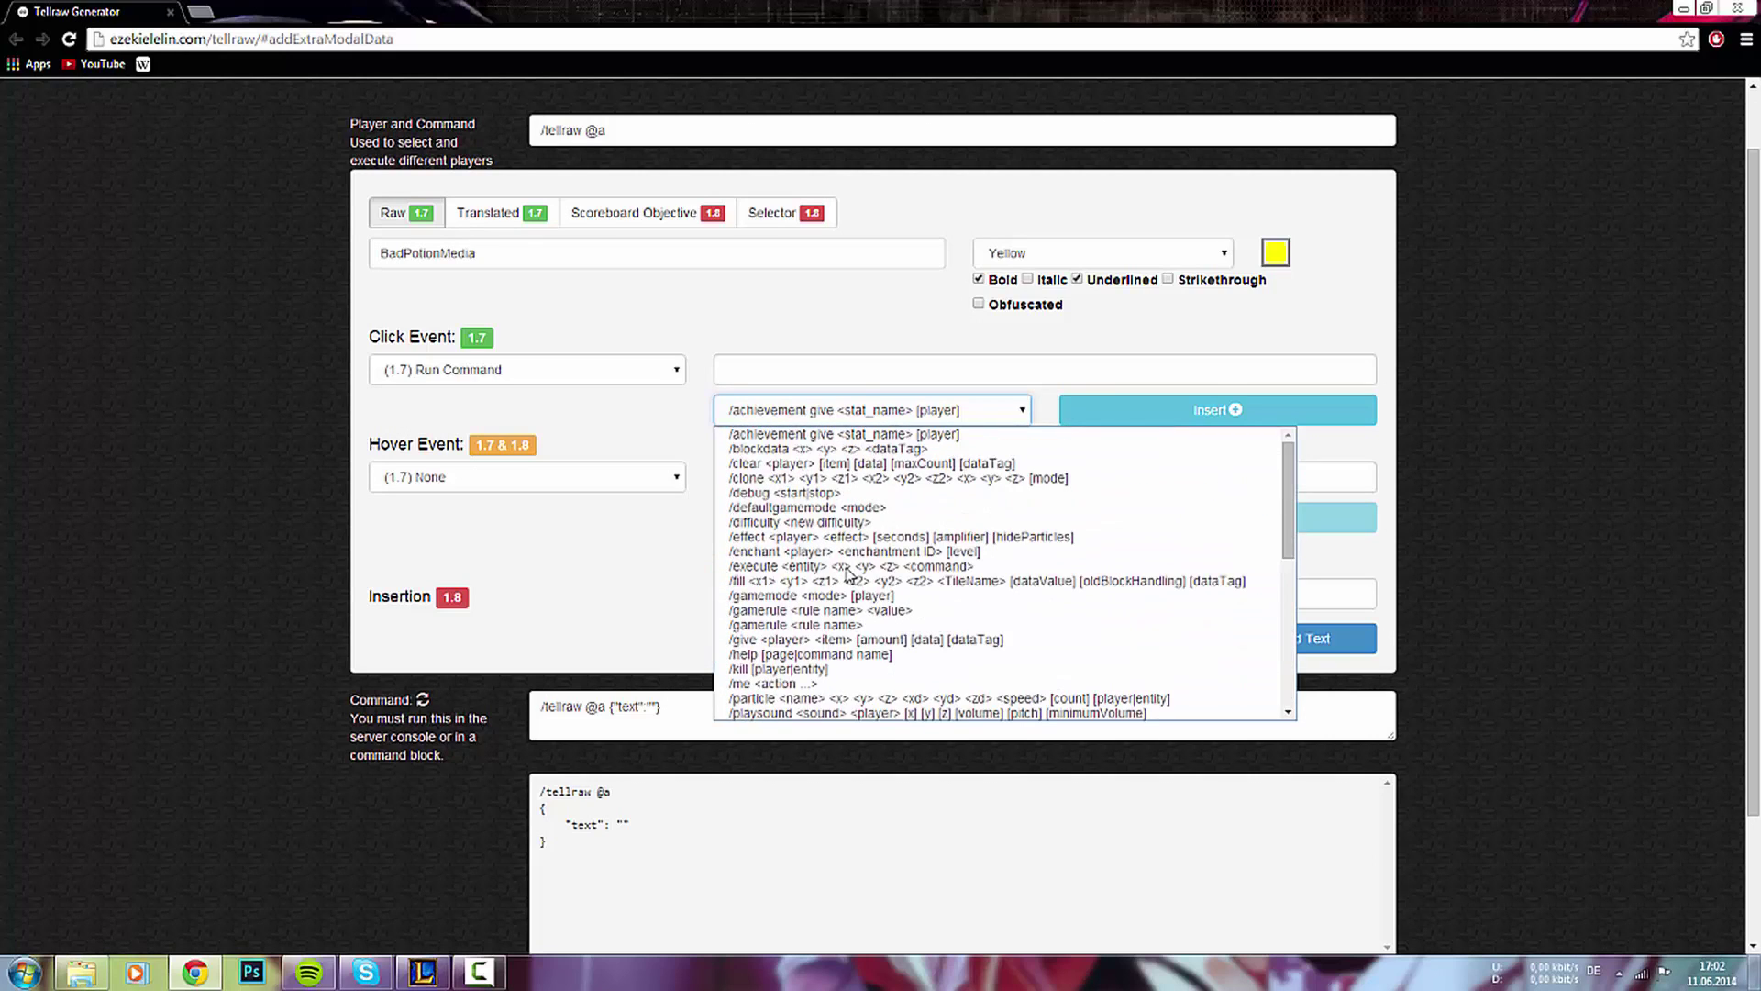
click(899, 368)
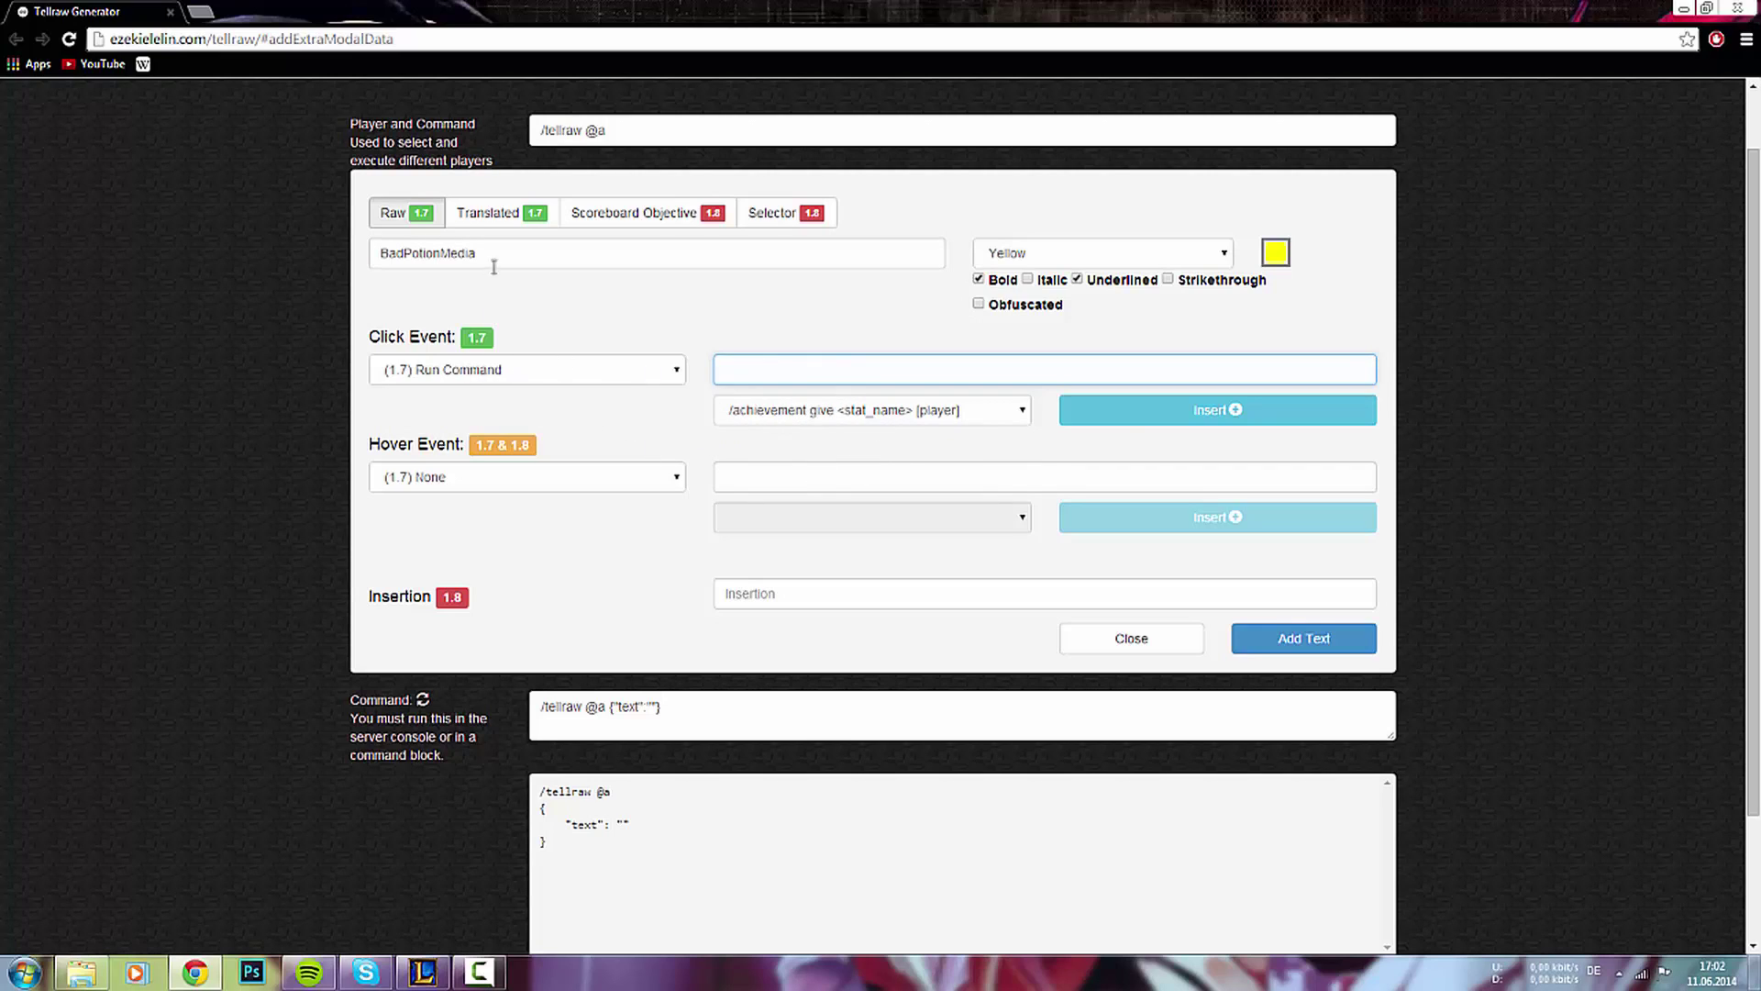
- Change the snippet text to Redstone, coloured red, with underlining turned off
drag(524, 255, 344, 238)
text(Redstone)
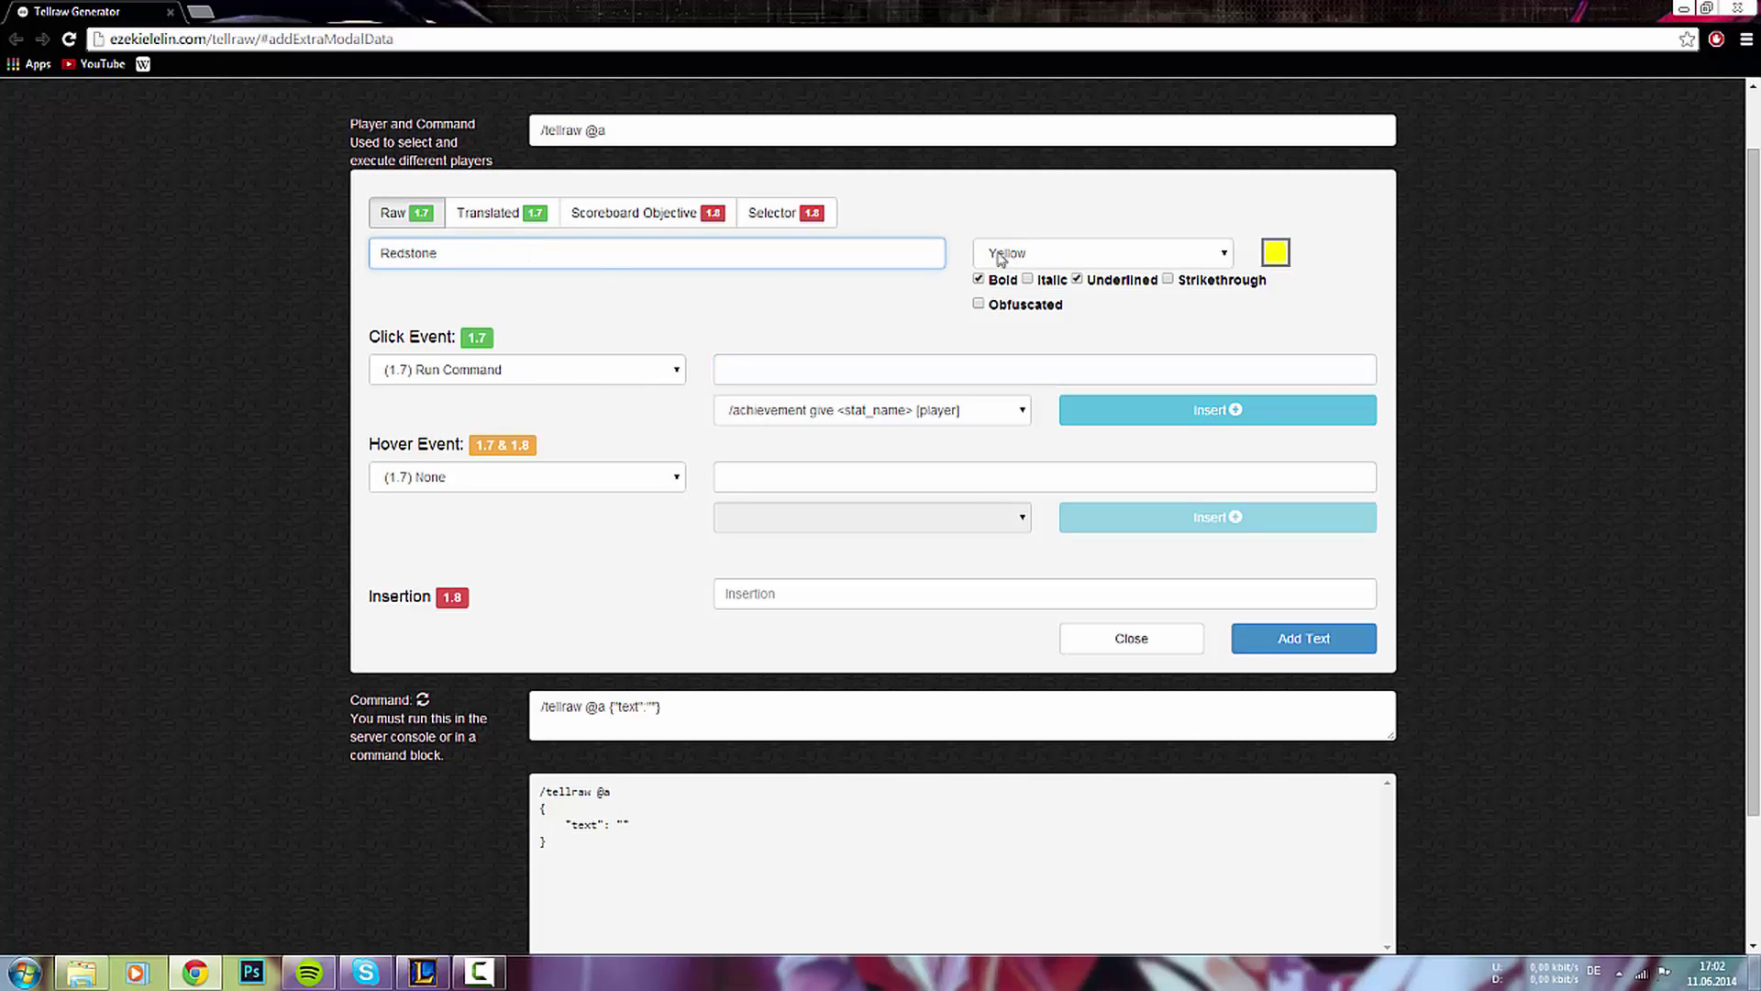
click(1000, 252)
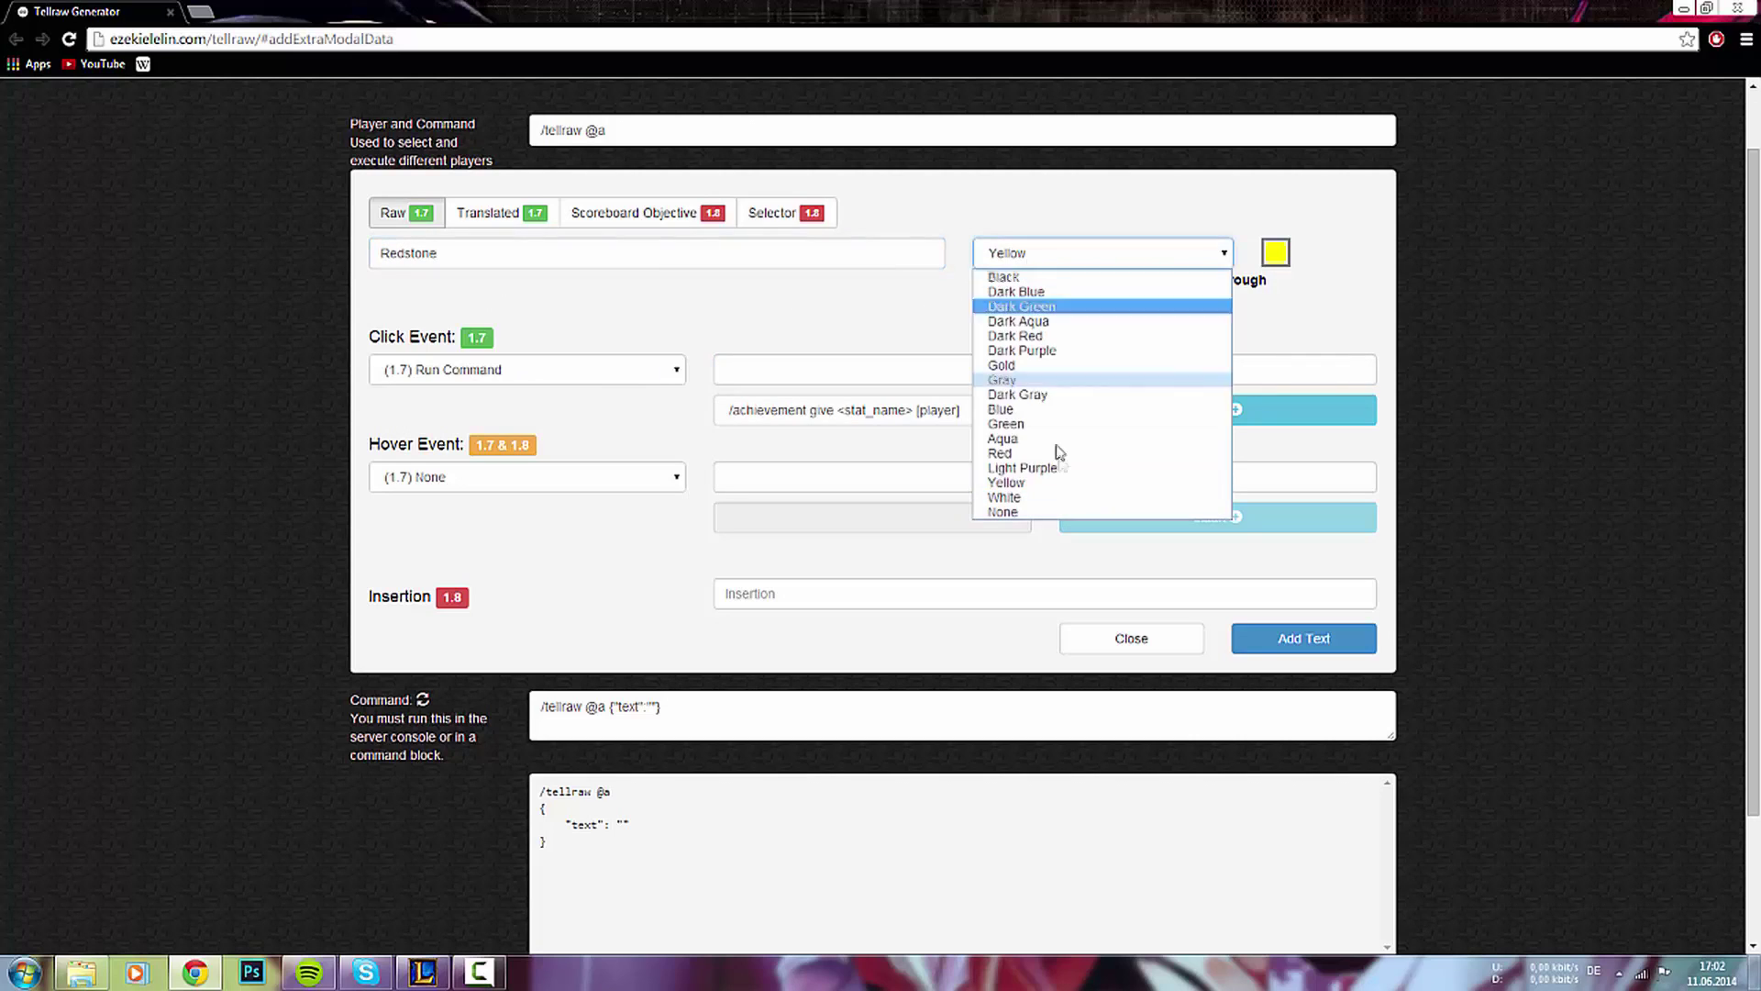
click(999, 460)
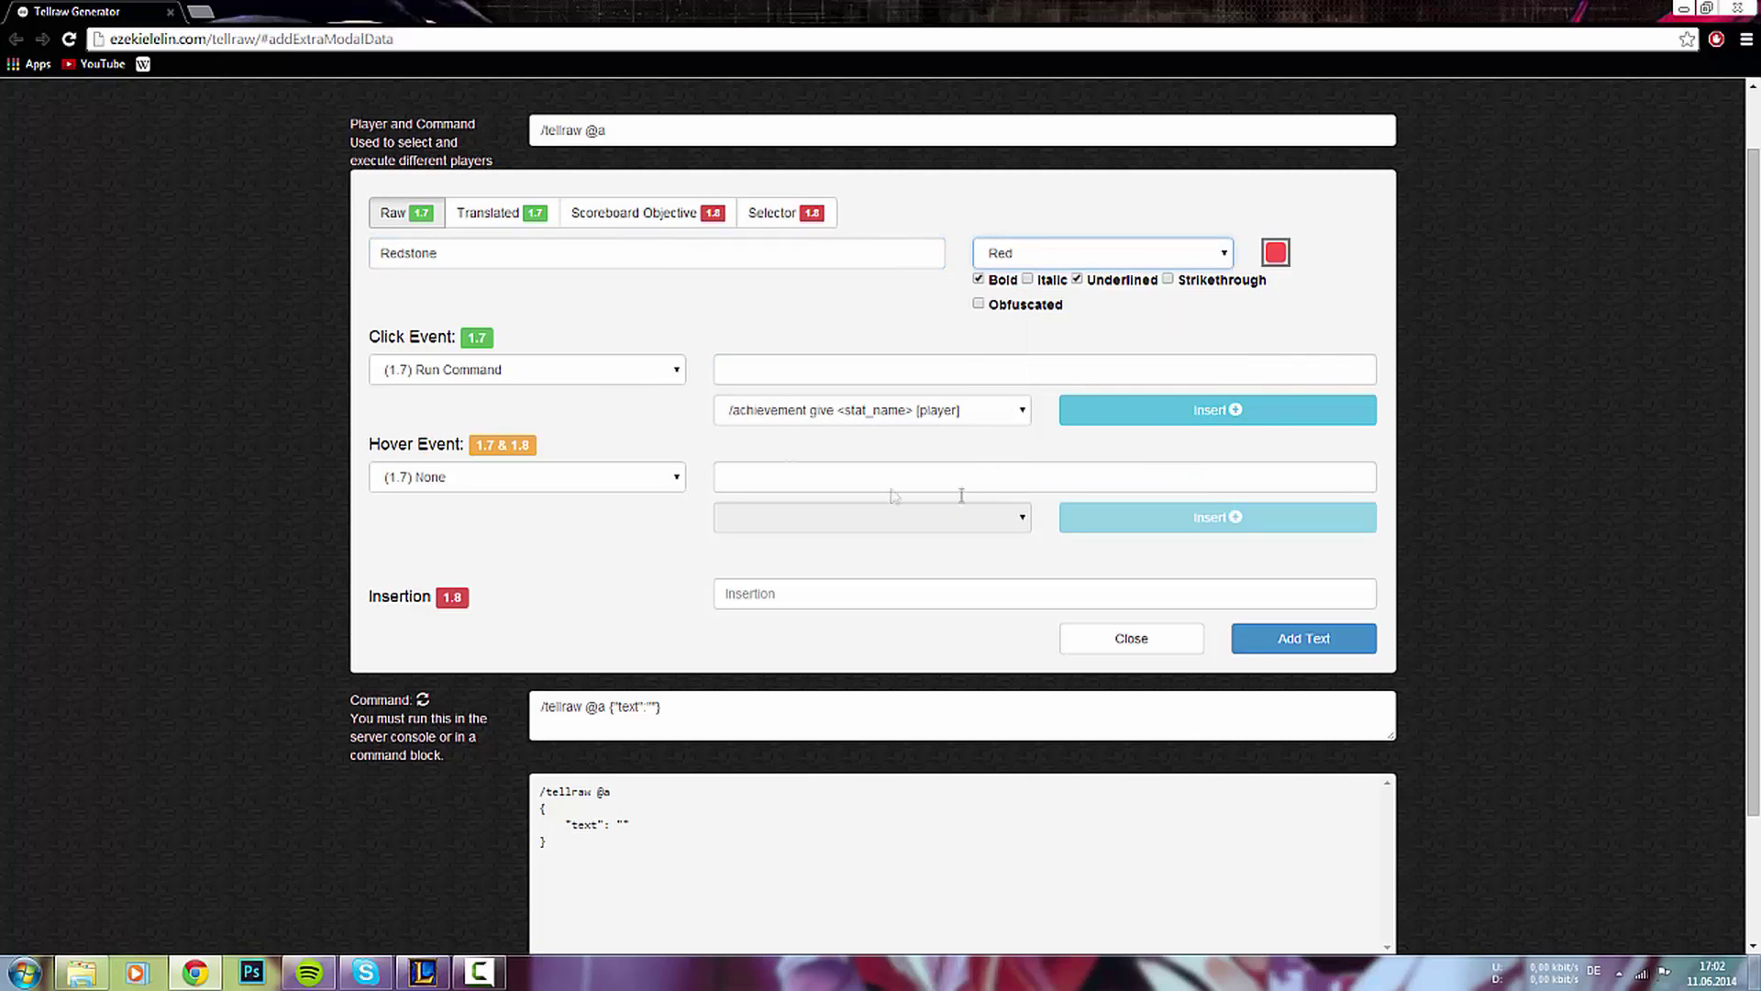
click(1084, 280)
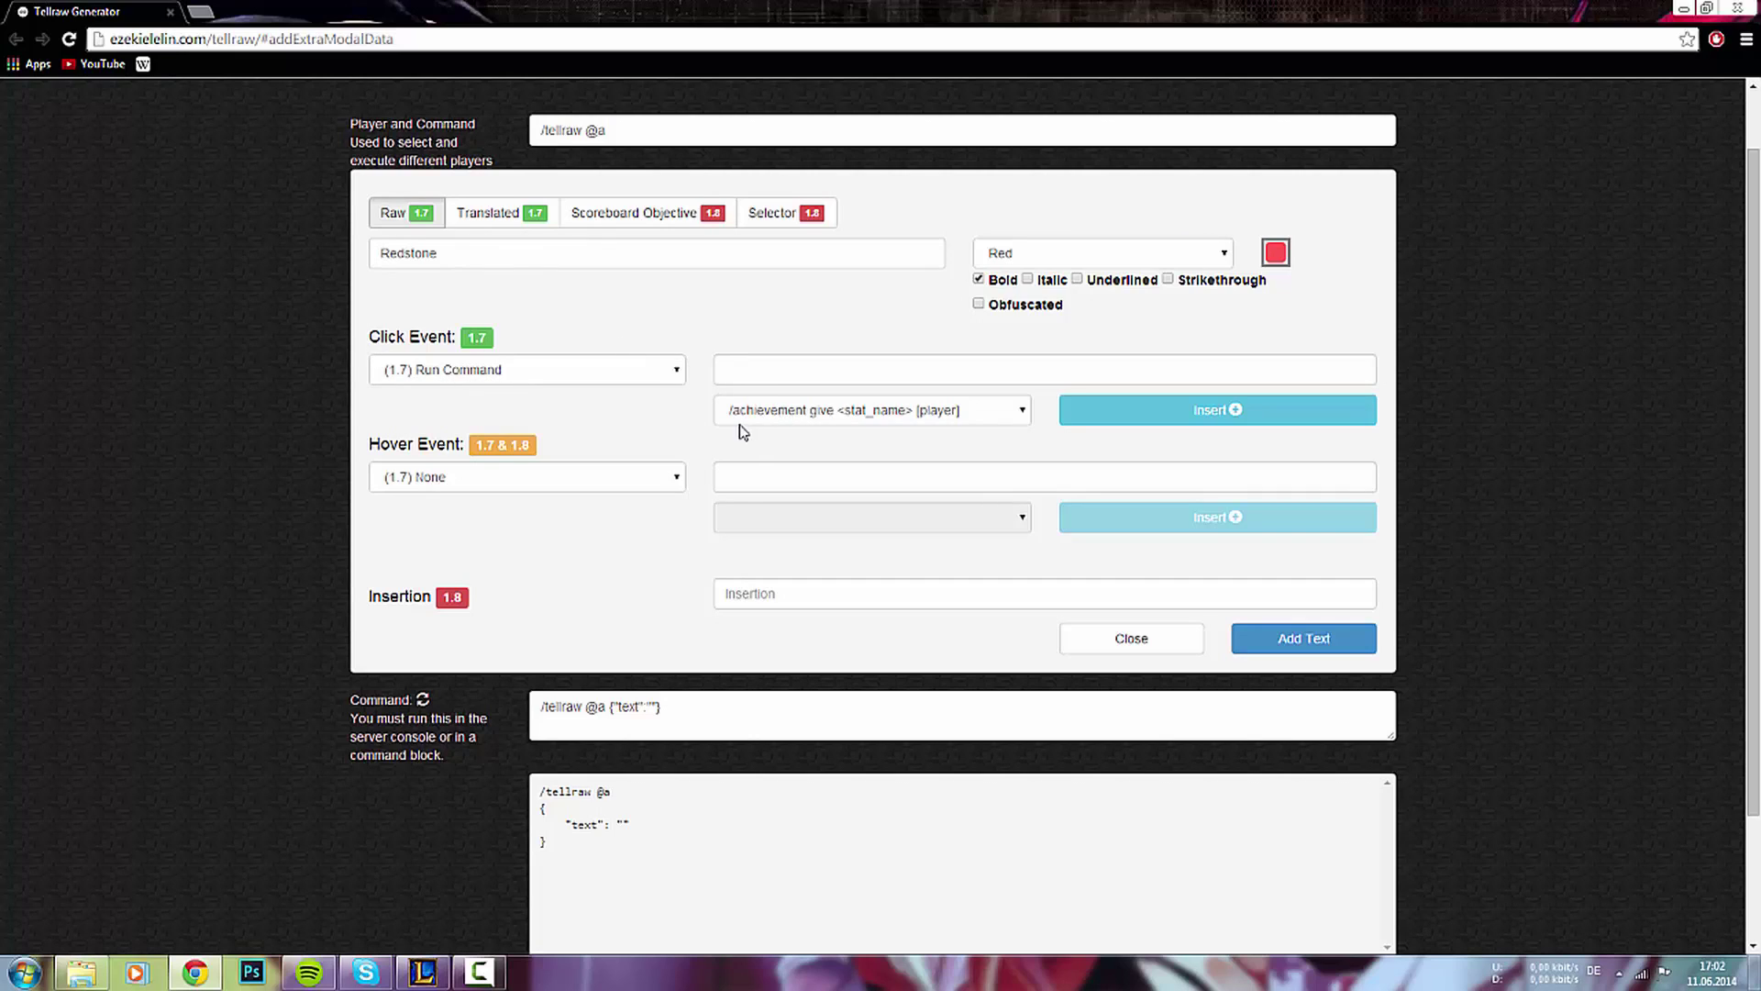
- Set the click command to /give @p 331 and add the Redstone snippet
click(1199, 416)
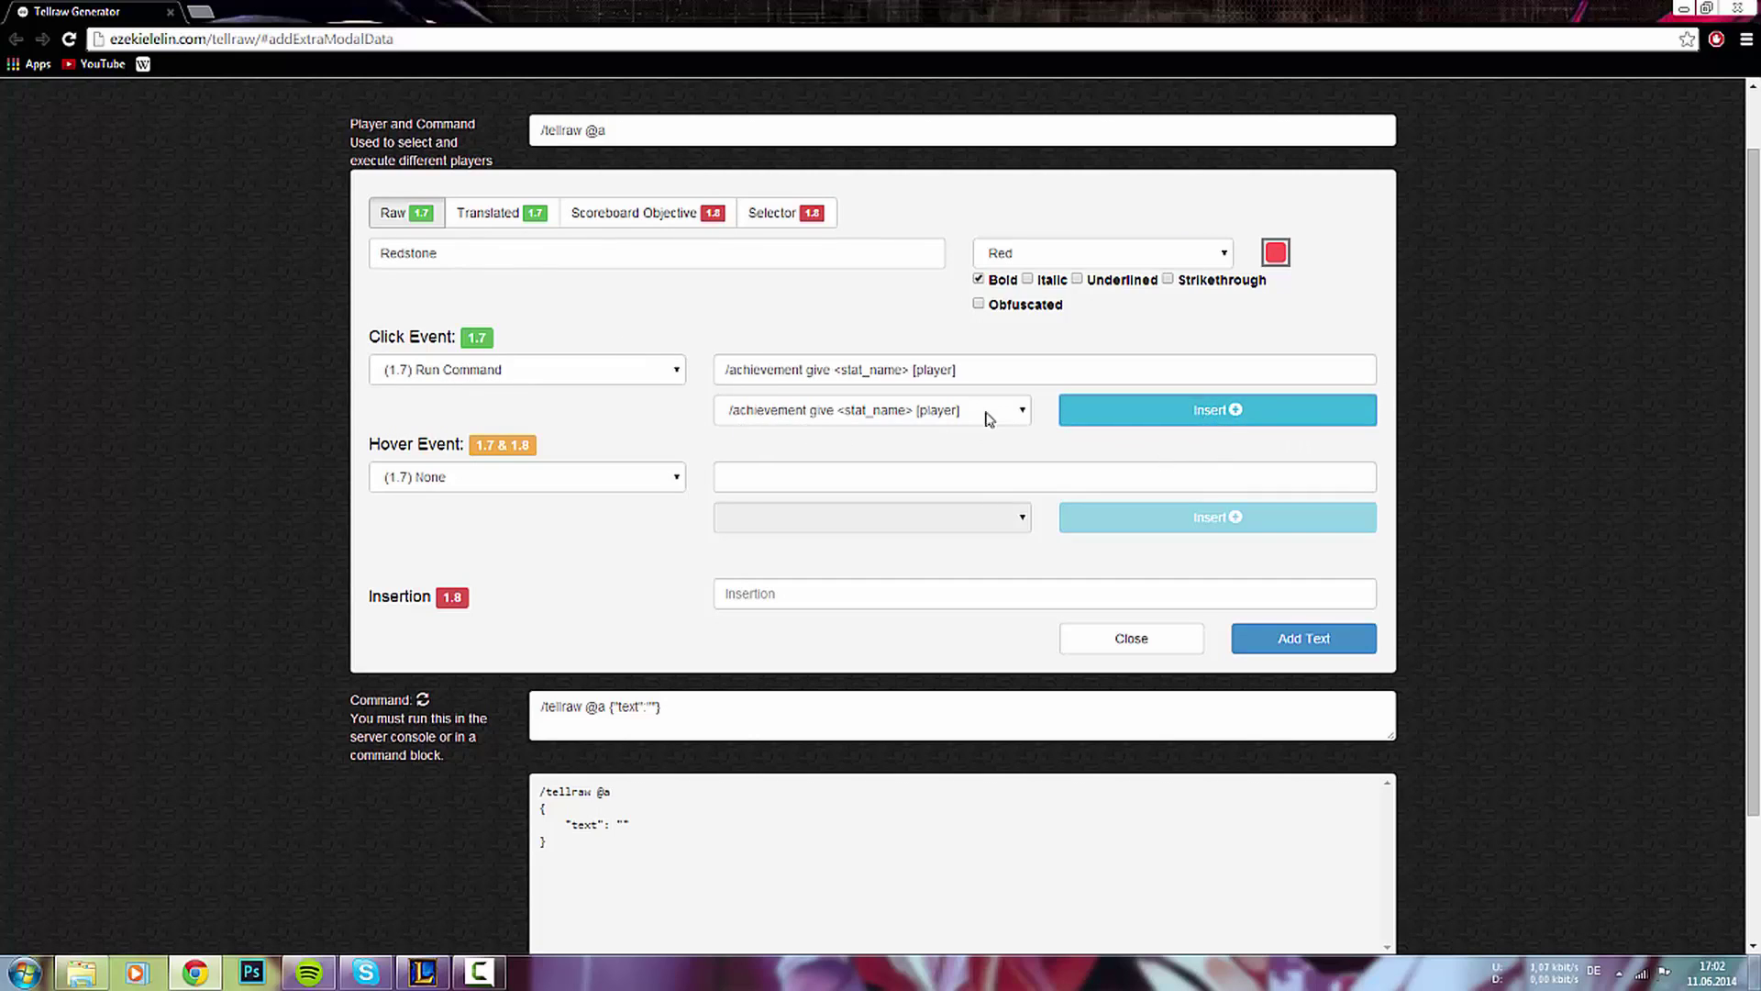
drag(1066, 370, 834, 387)
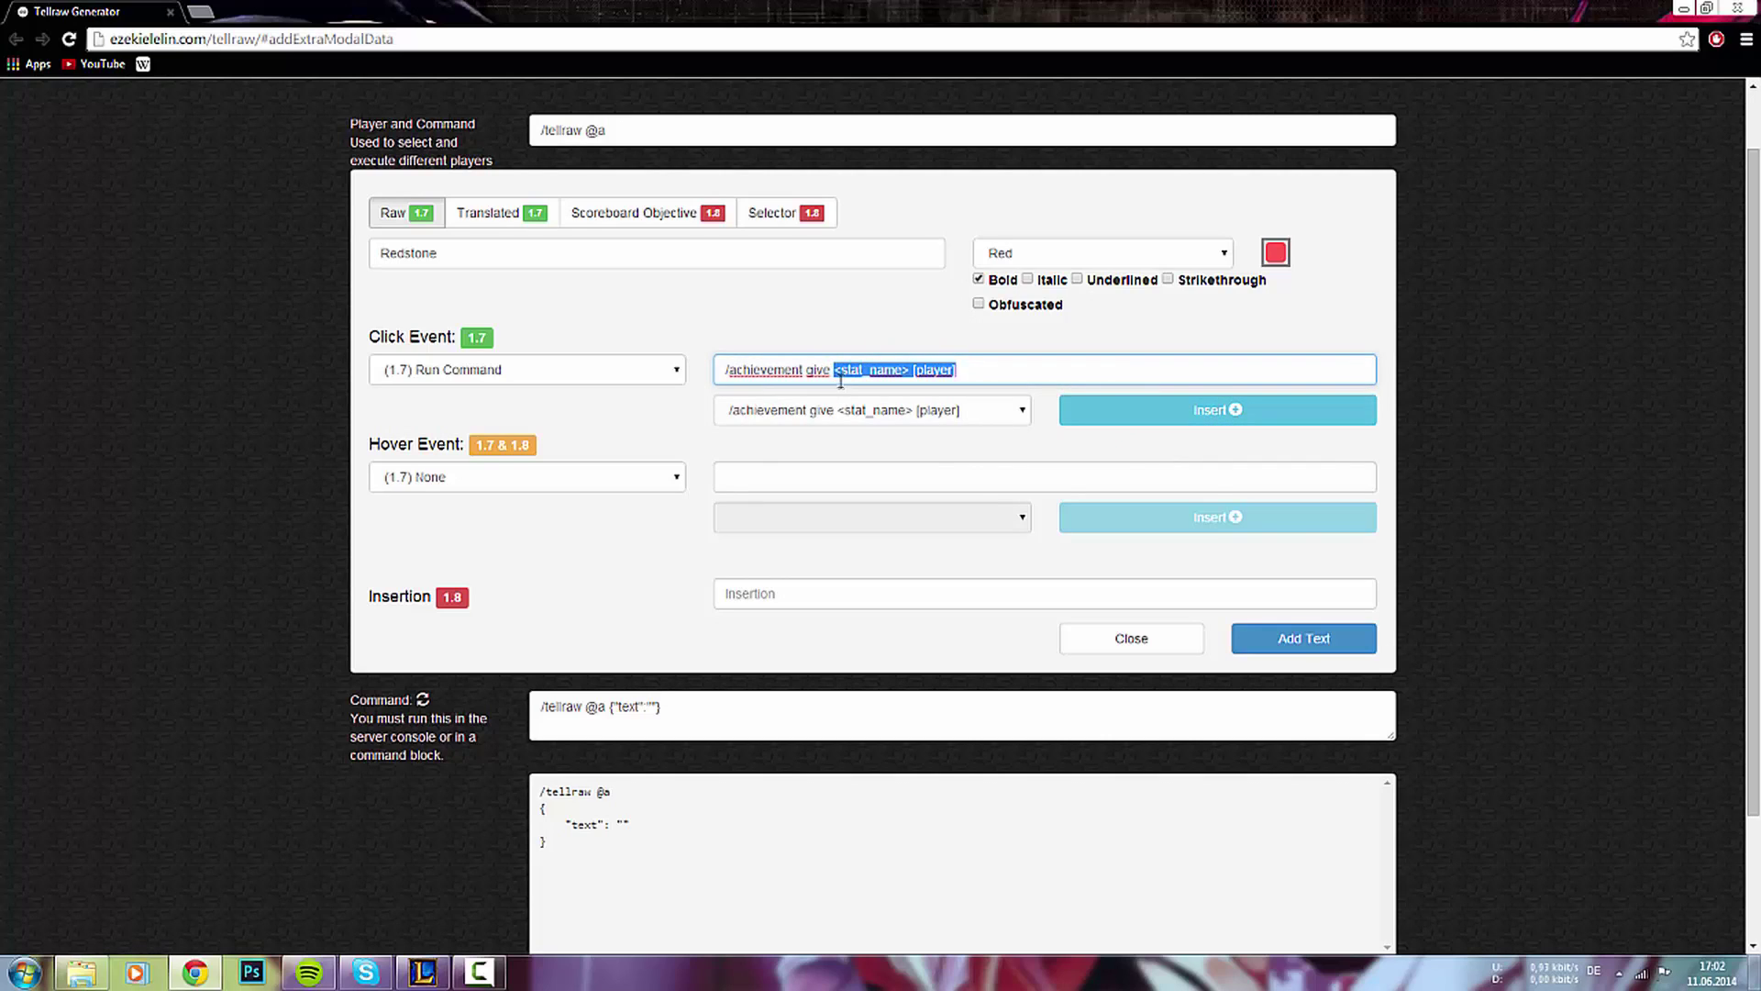
key(BackSpace)
drag(797, 368, 737, 366)
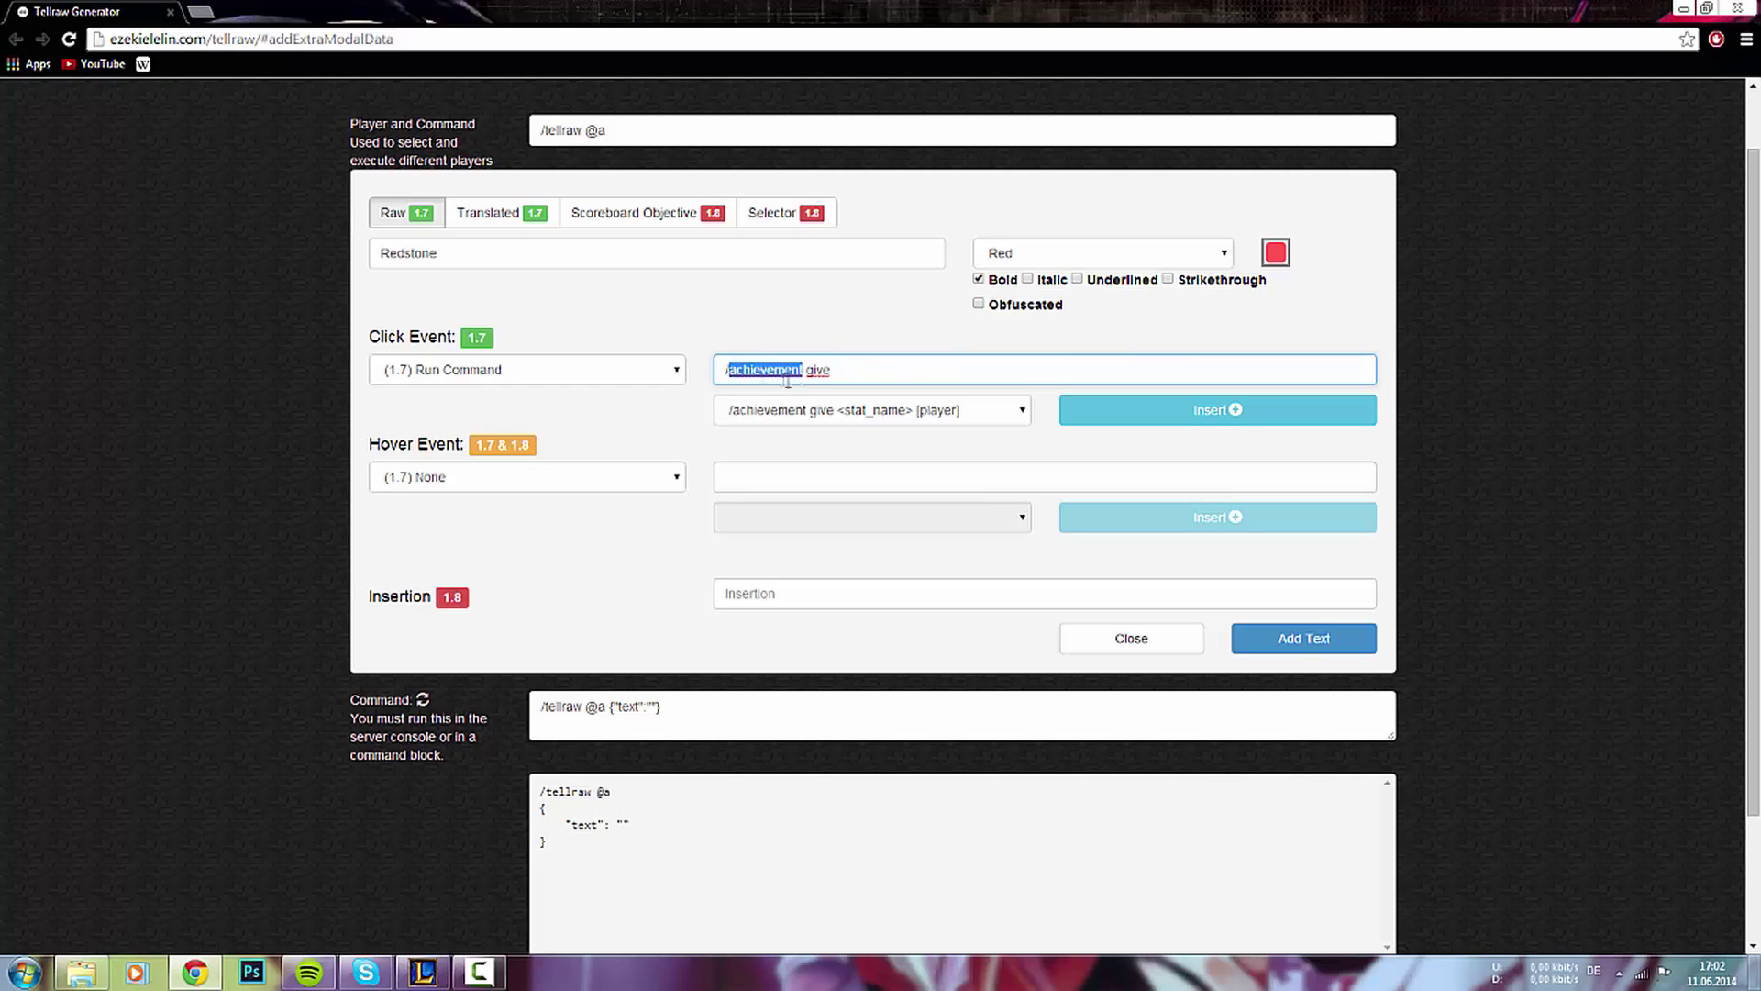
key(BackSpace)
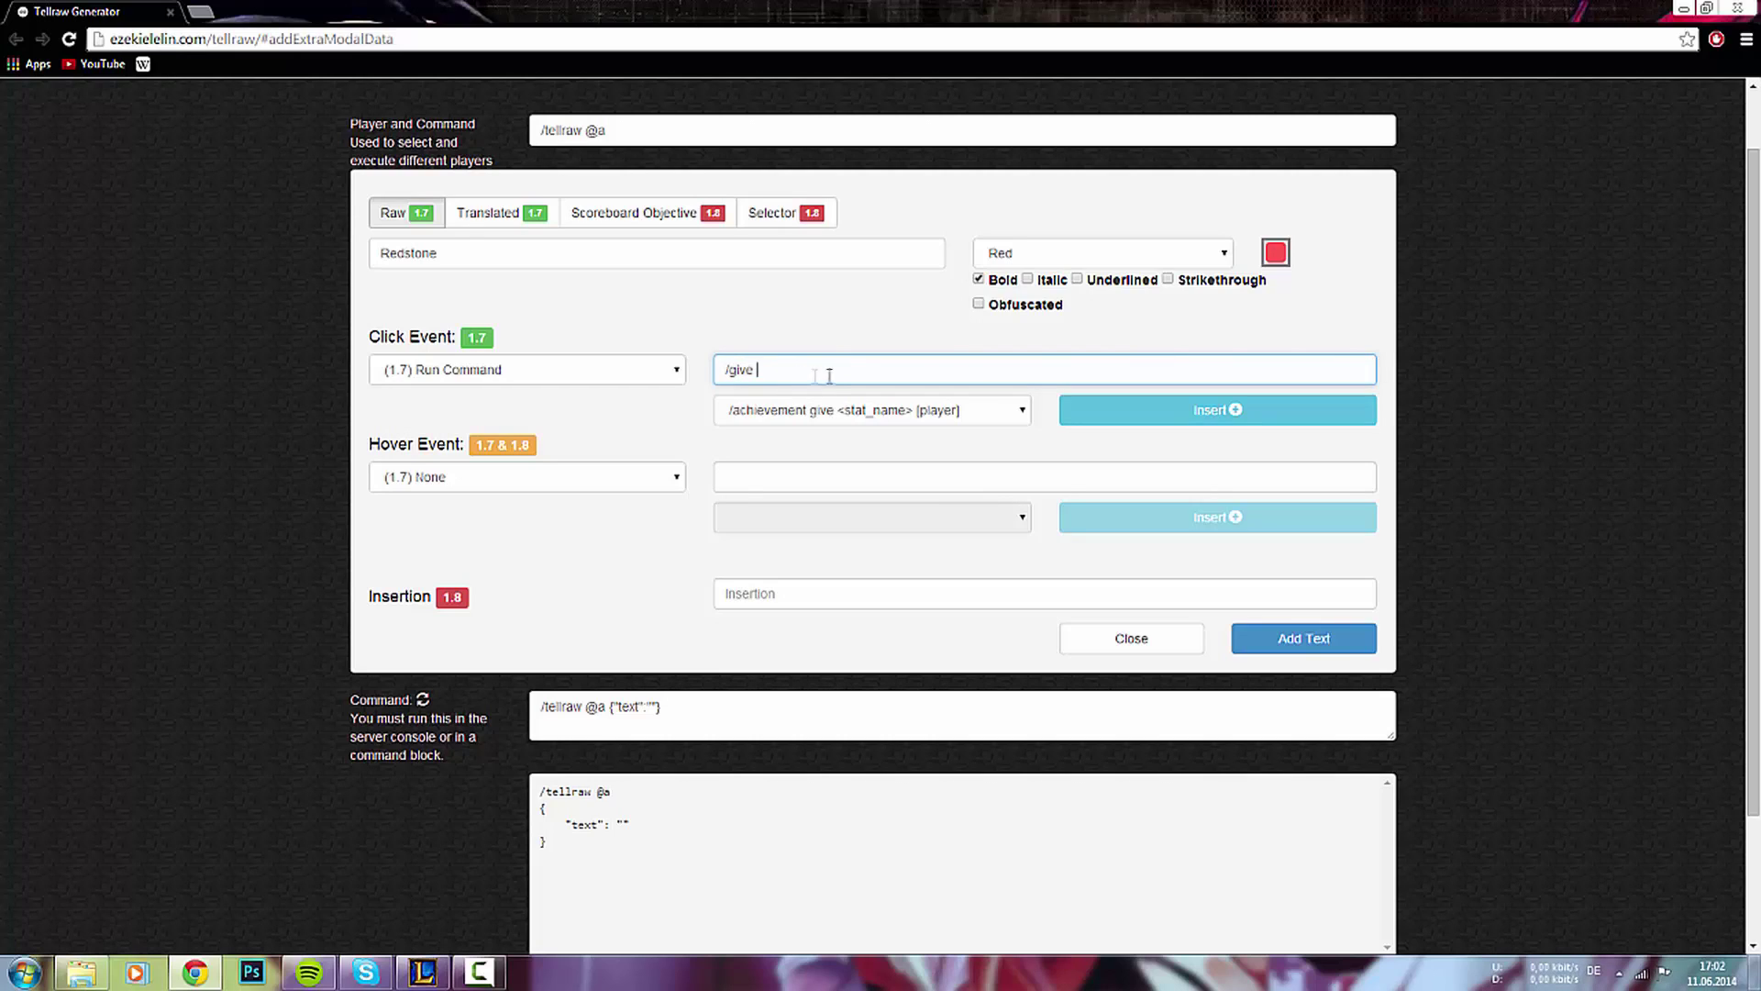
text(@p 331)
click(1274, 642)
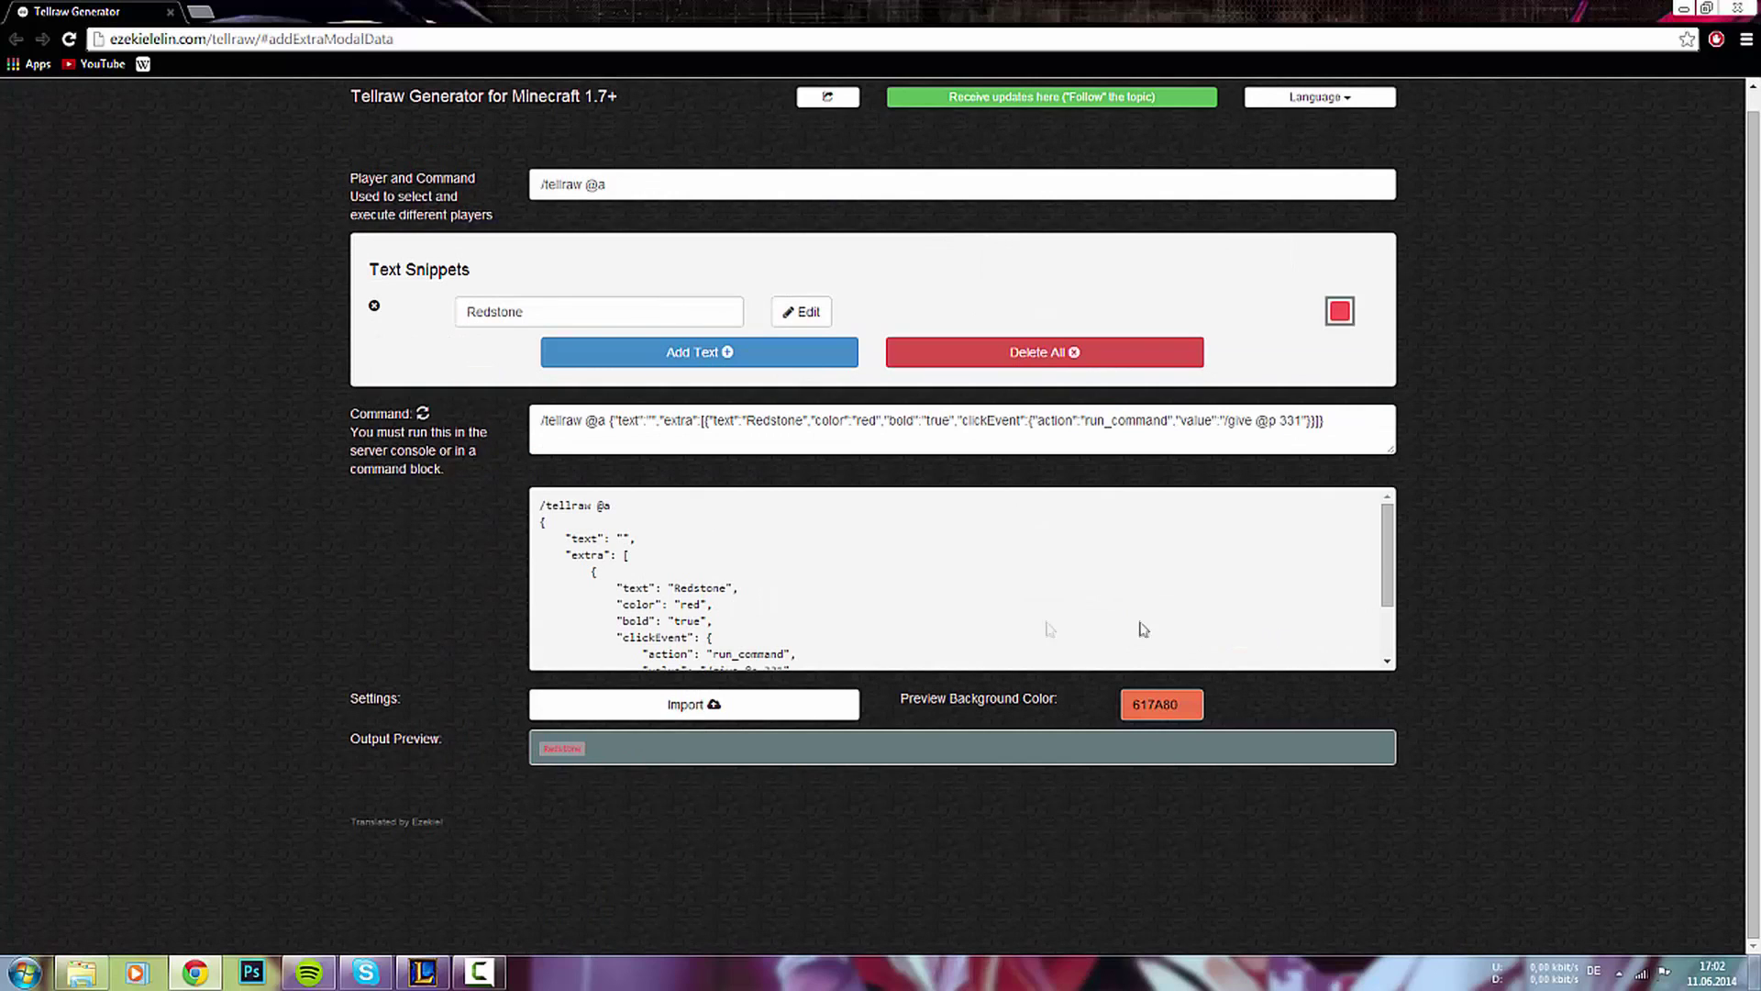
click(637, 424)
drag(1327, 422, 522, 420)
click(563, 434)
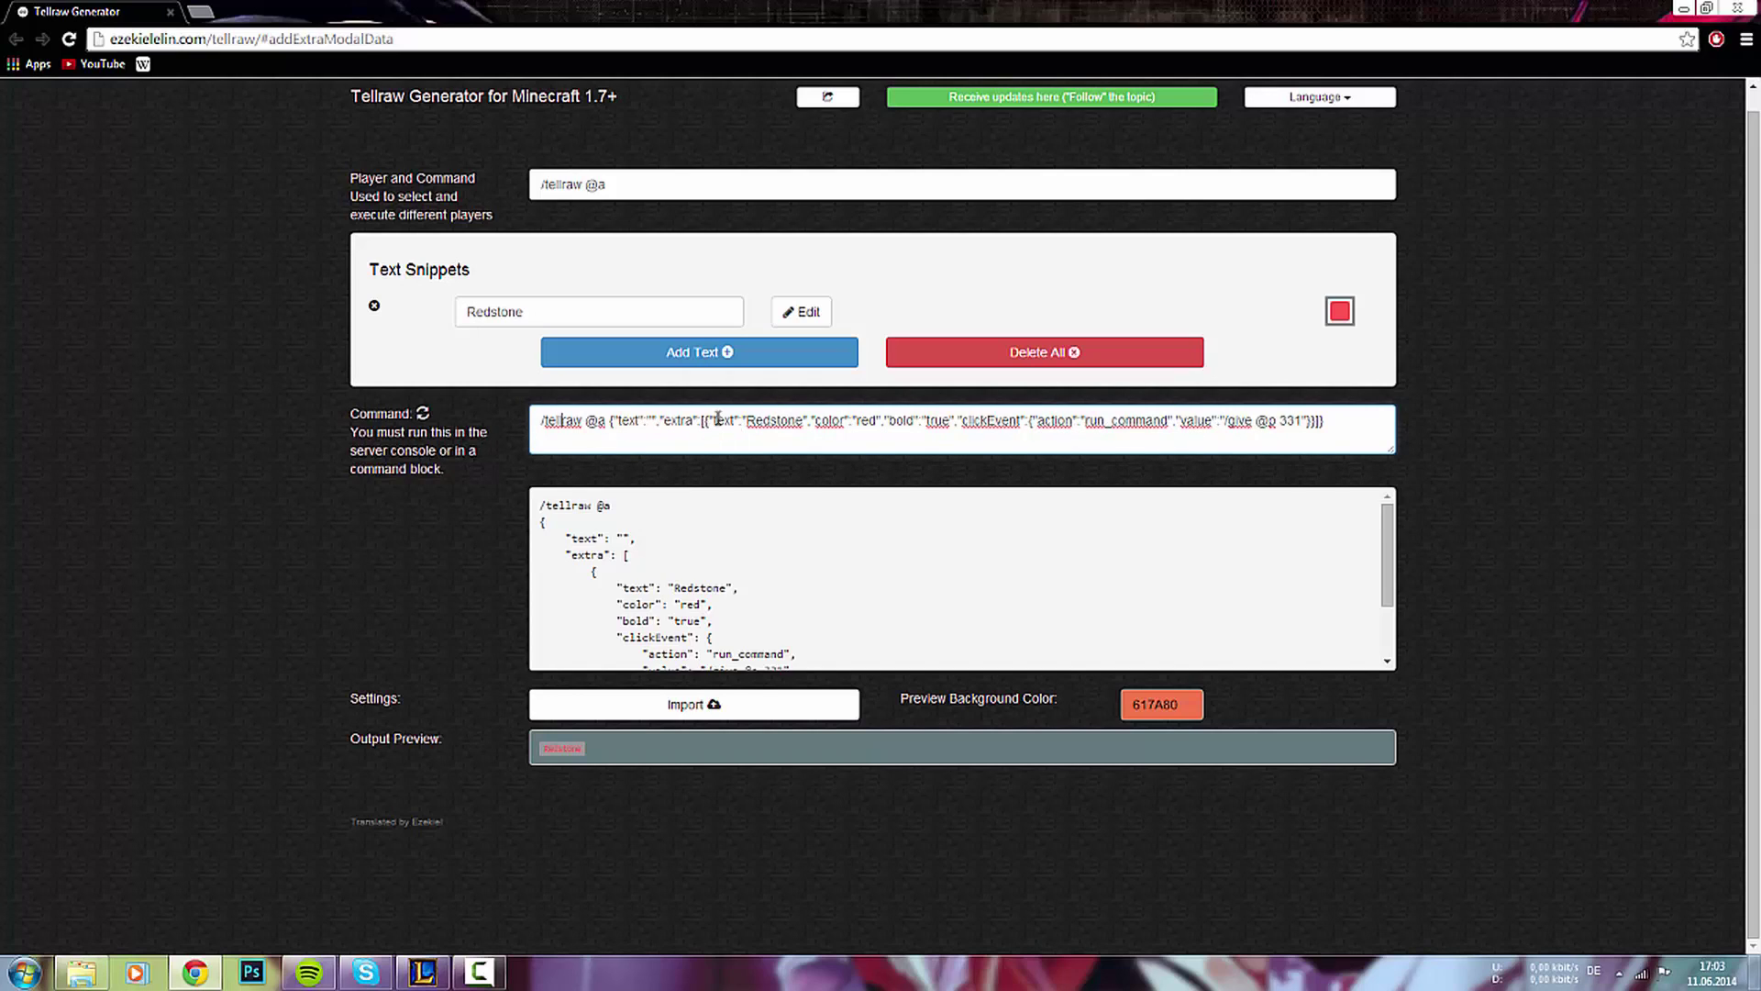
double_click(717, 420)
click(768, 428)
drag(1112, 420, 1170, 425)
click(1192, 429)
click(662, 358)
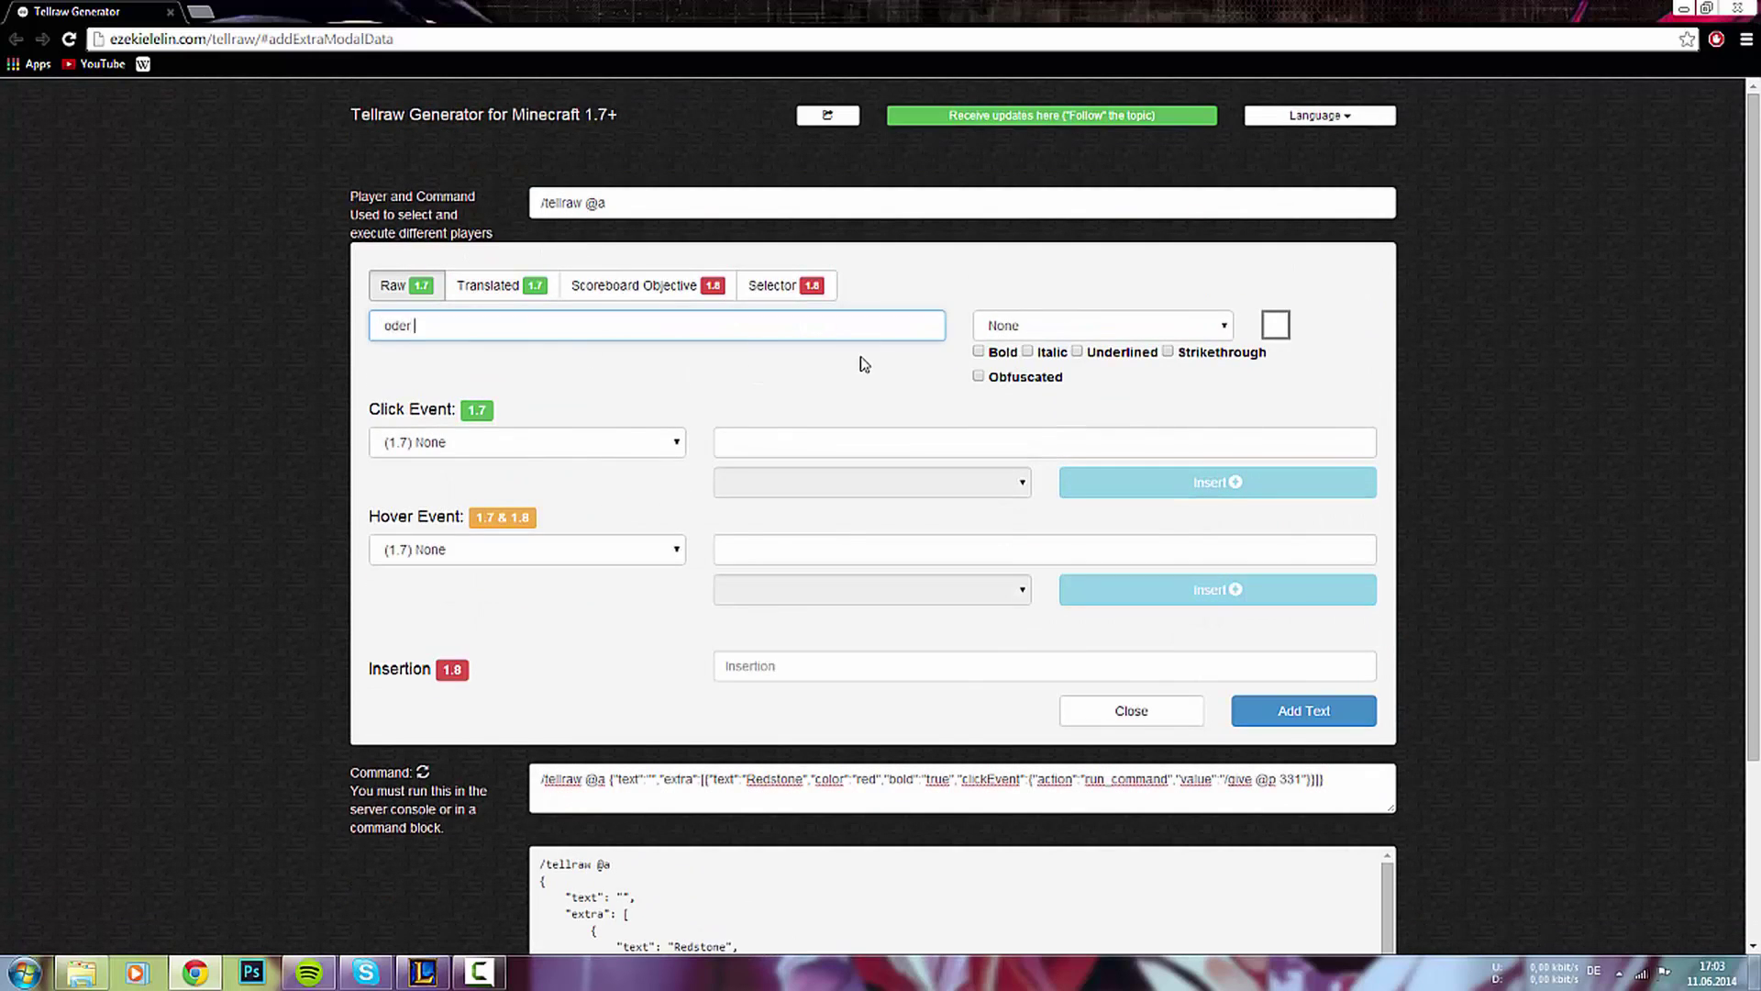
- Add the plain ' oder ' snippet after Redstone and start another new snippet
click(1249, 712)
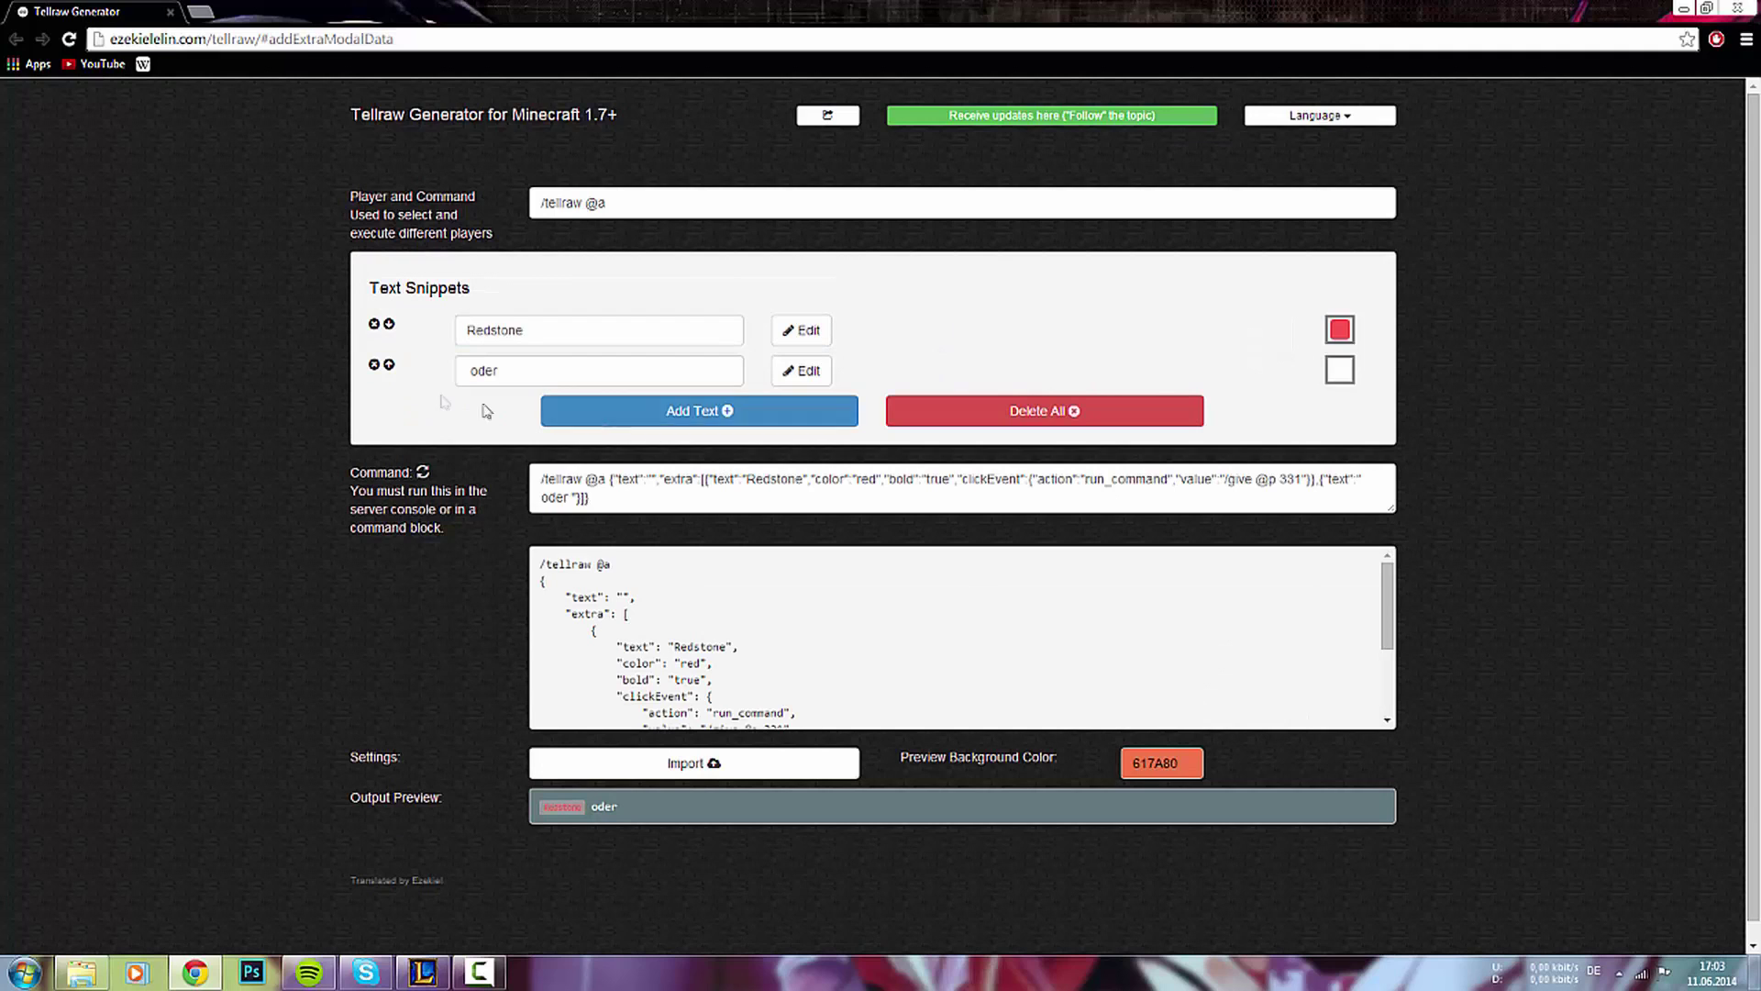
click(743, 418)
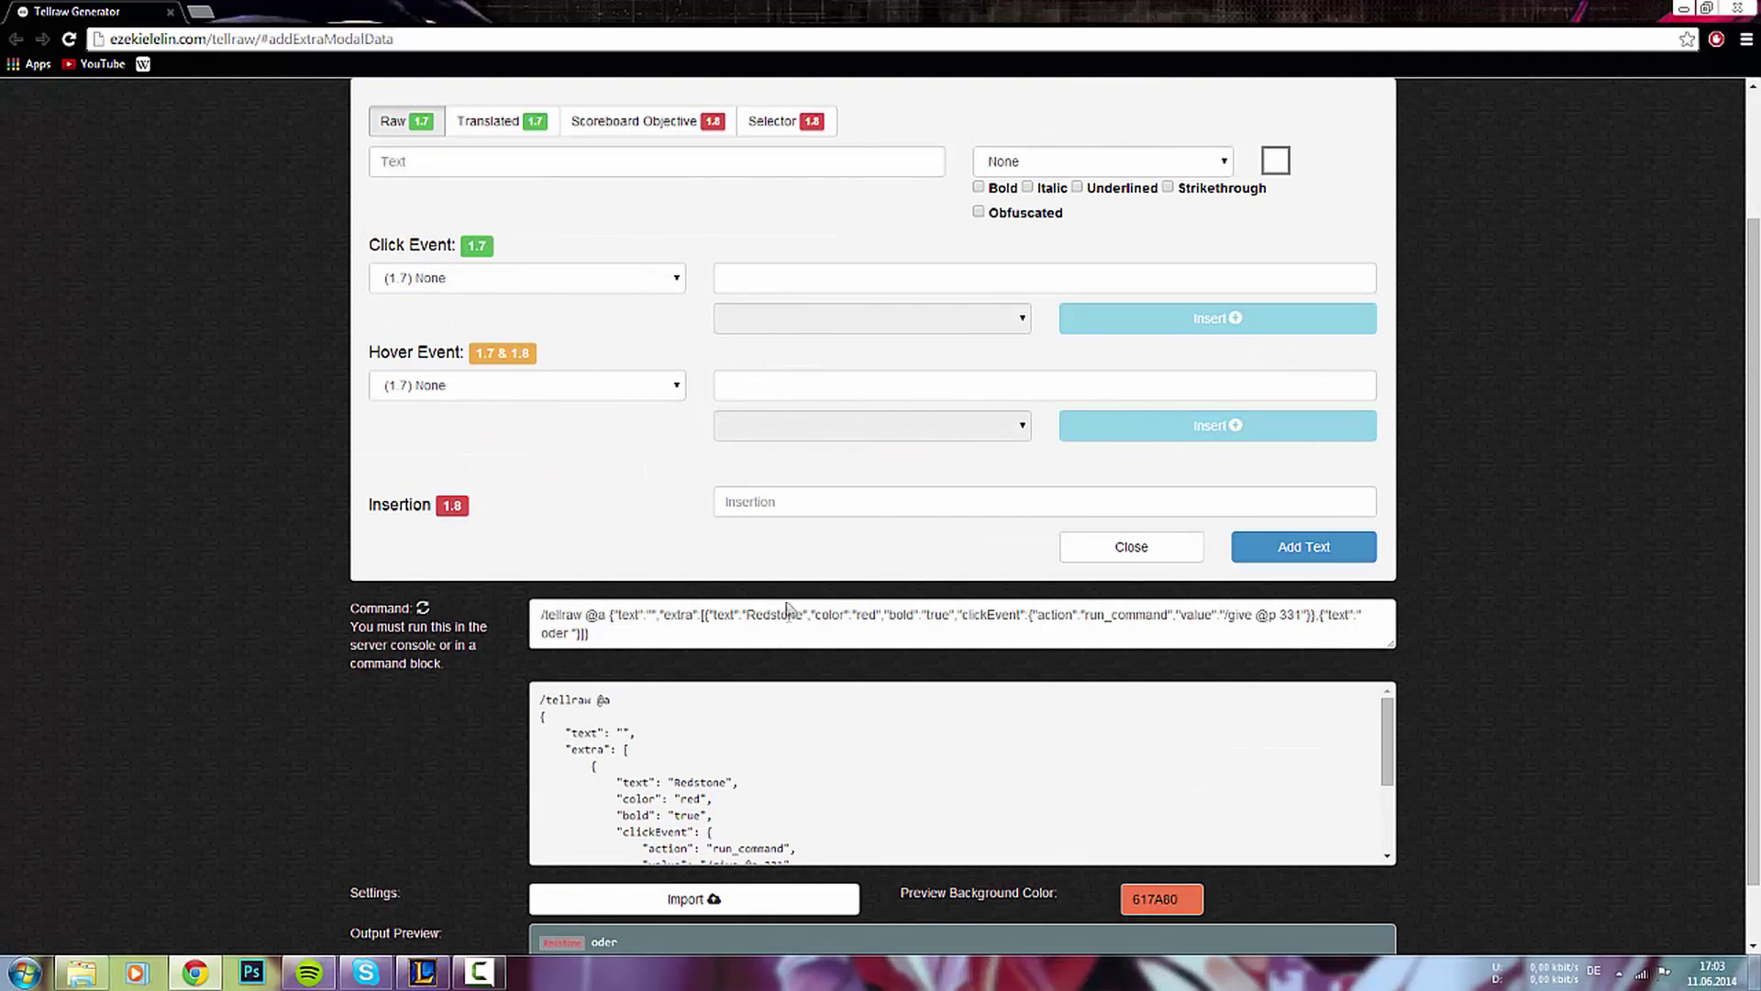
scroll(642, 496, up, 3)
scroll(914, 555, down, 2)
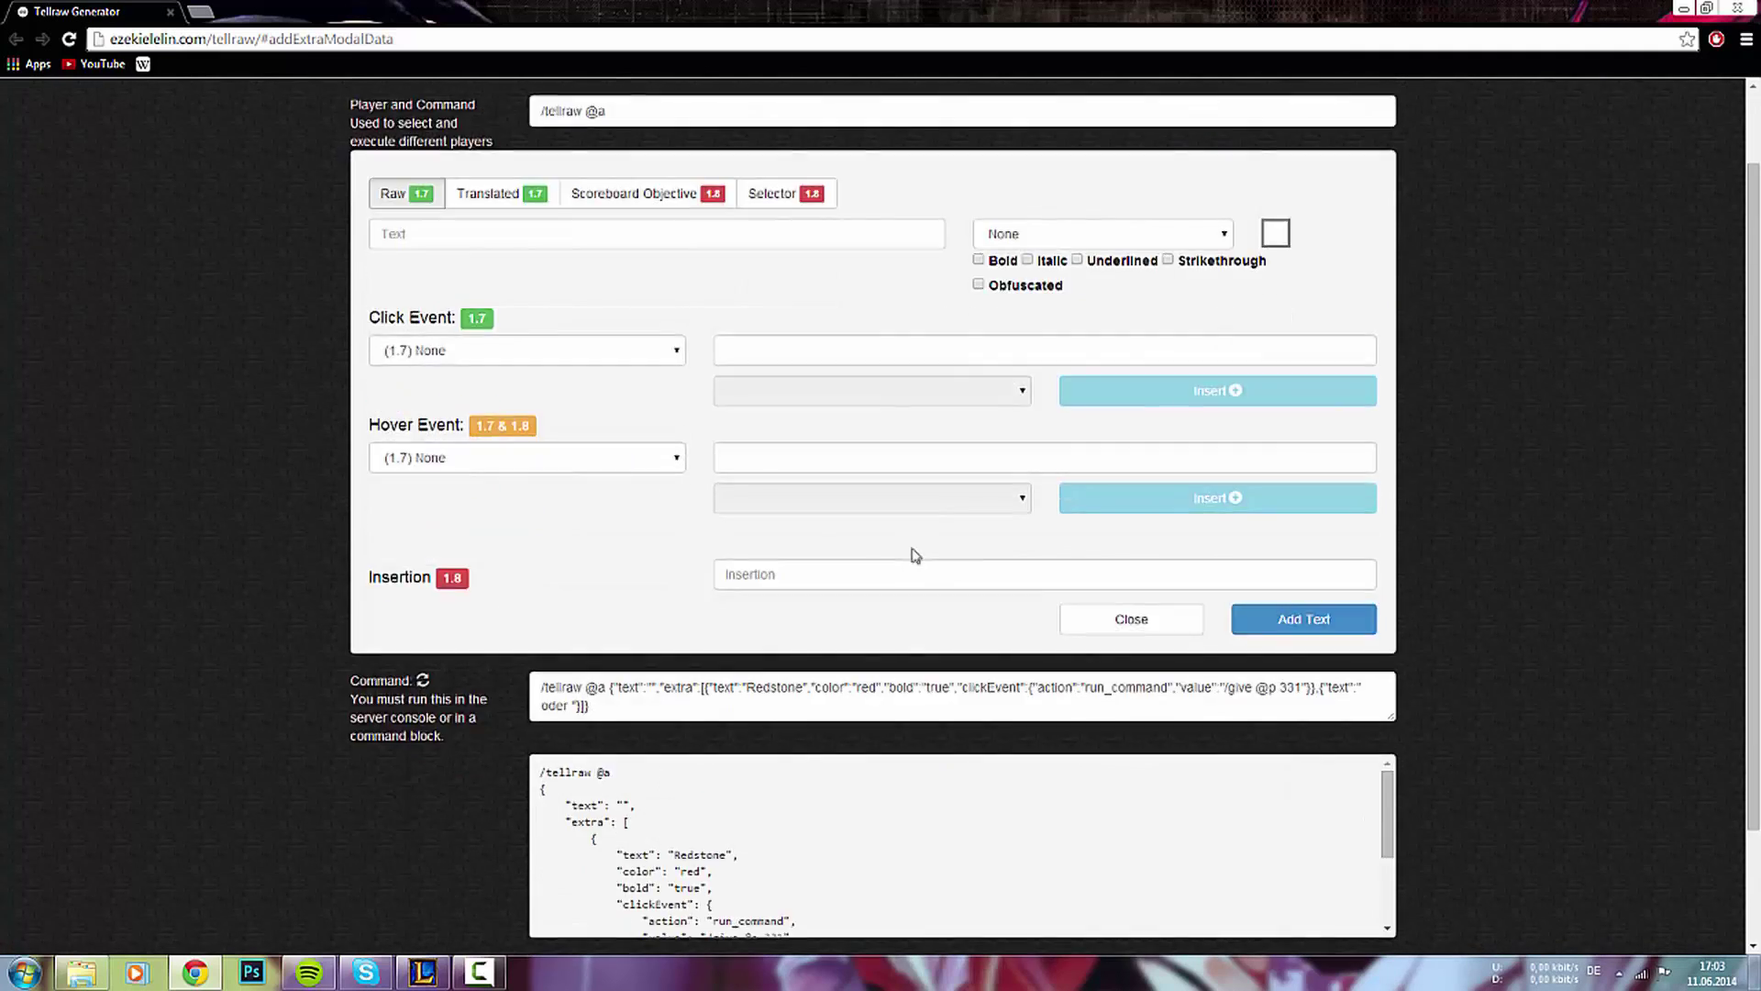
scroll(915, 555, down, 1)
scroll(945, 606, up, 1)
- Enter BadPotionMedia as the new snippet's text
click(432, 236)
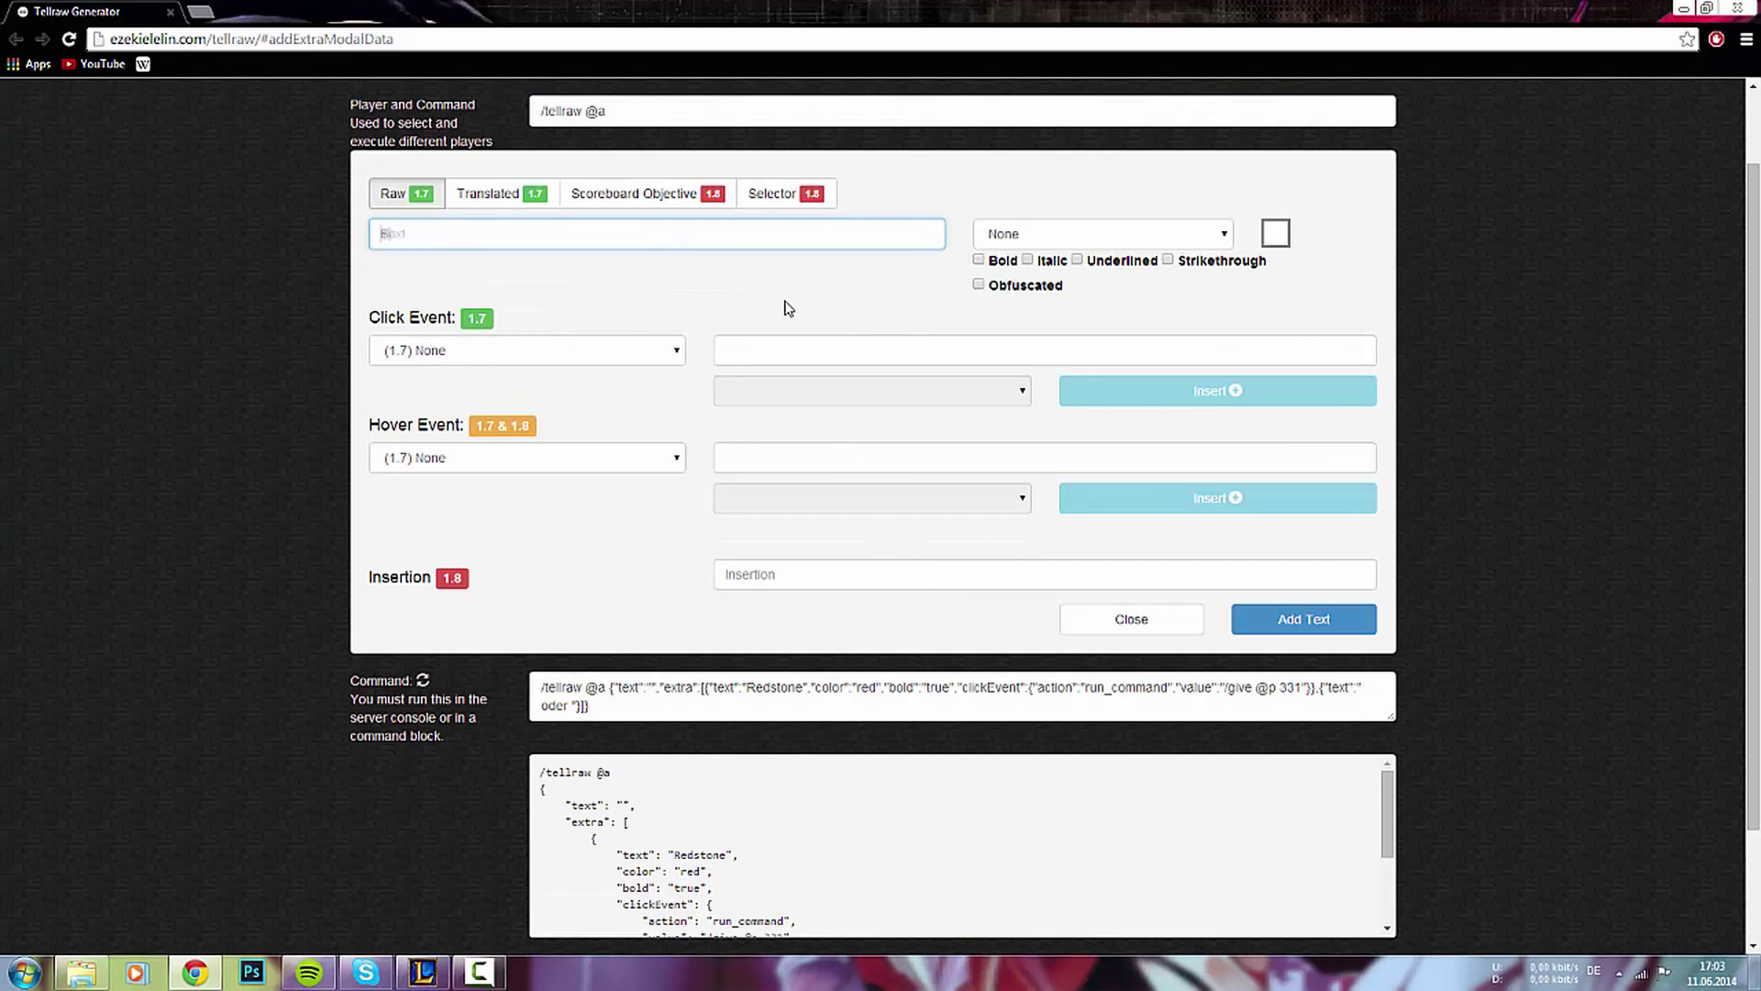
text(BadPotionMedia)
drag(515, 229, 359, 229)
click(519, 234)
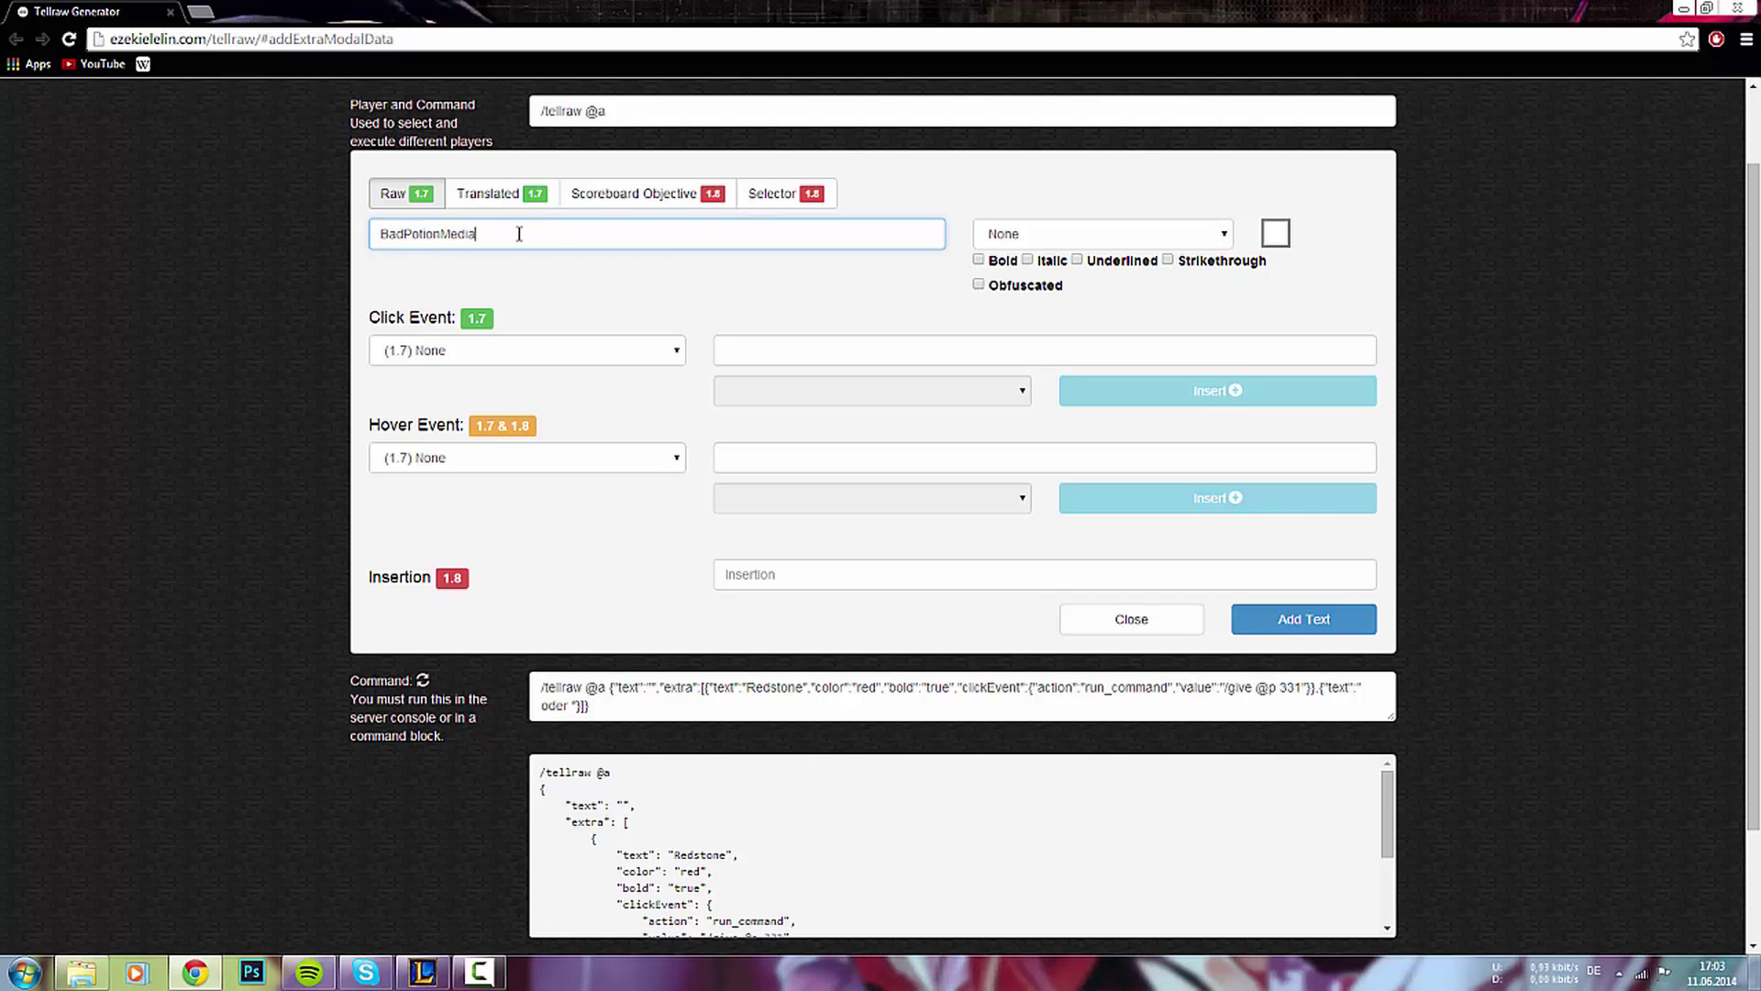
- Make BadPotionMedia open the pasted YouTube channel URL on click, then add it
click(492, 354)
click(445, 420)
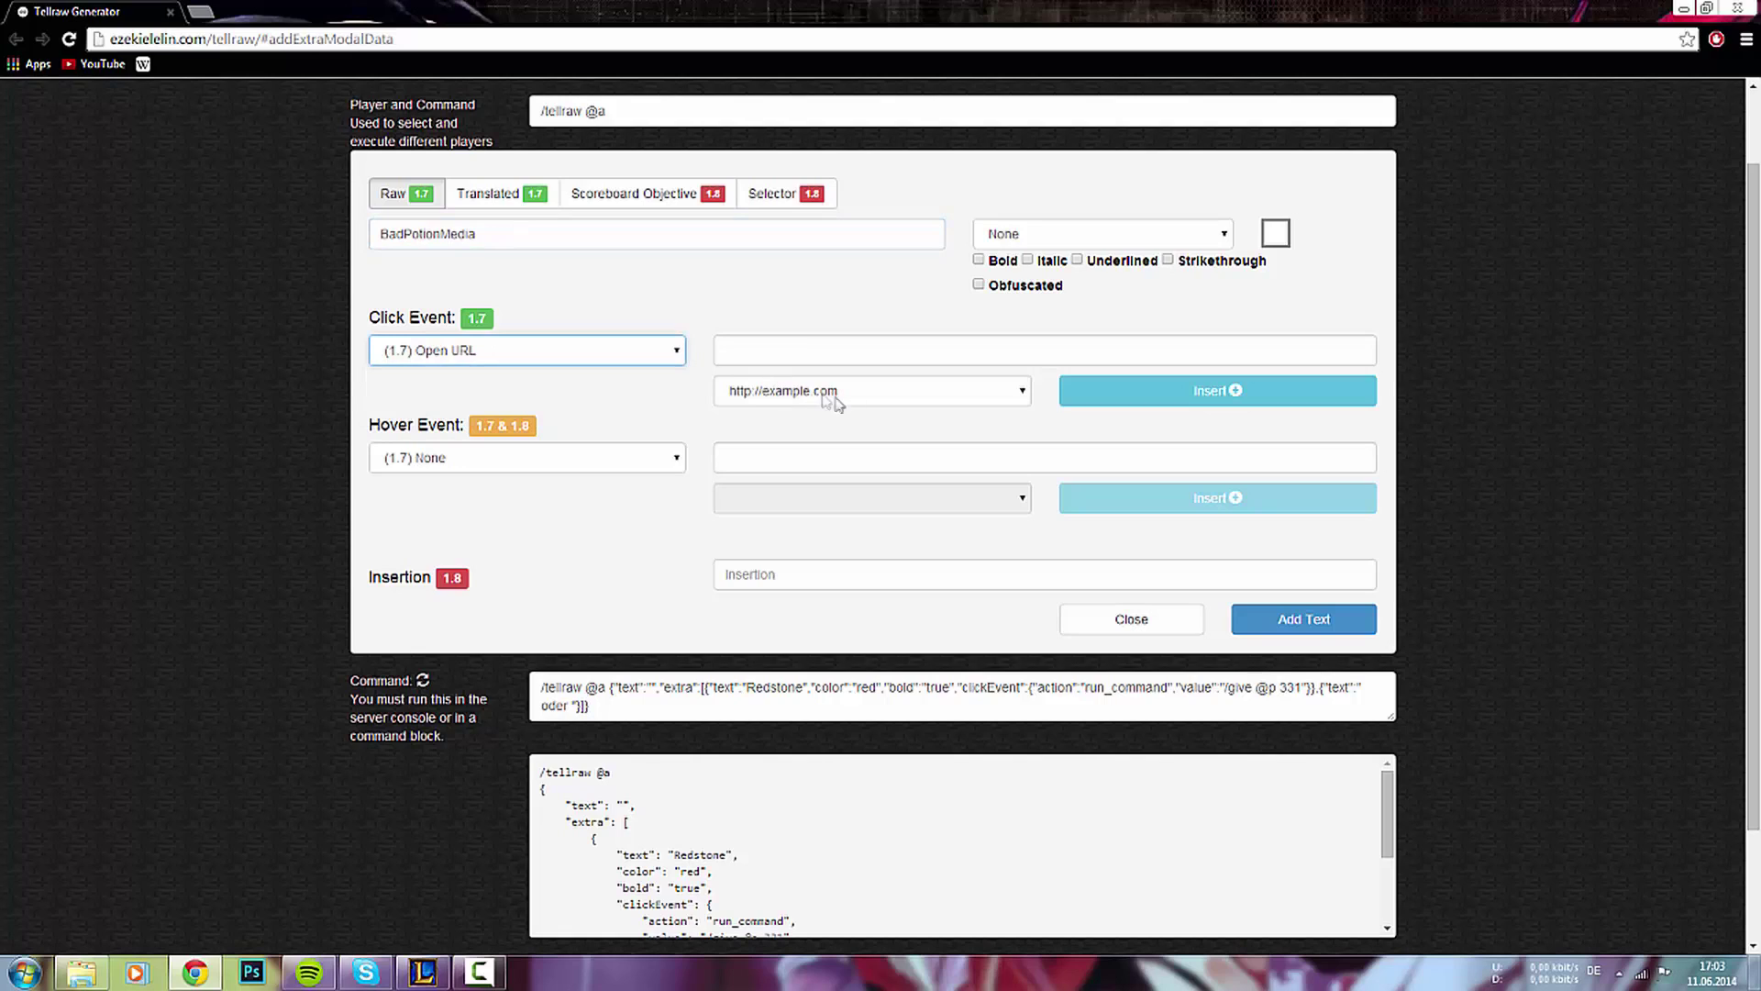
click(1136, 401)
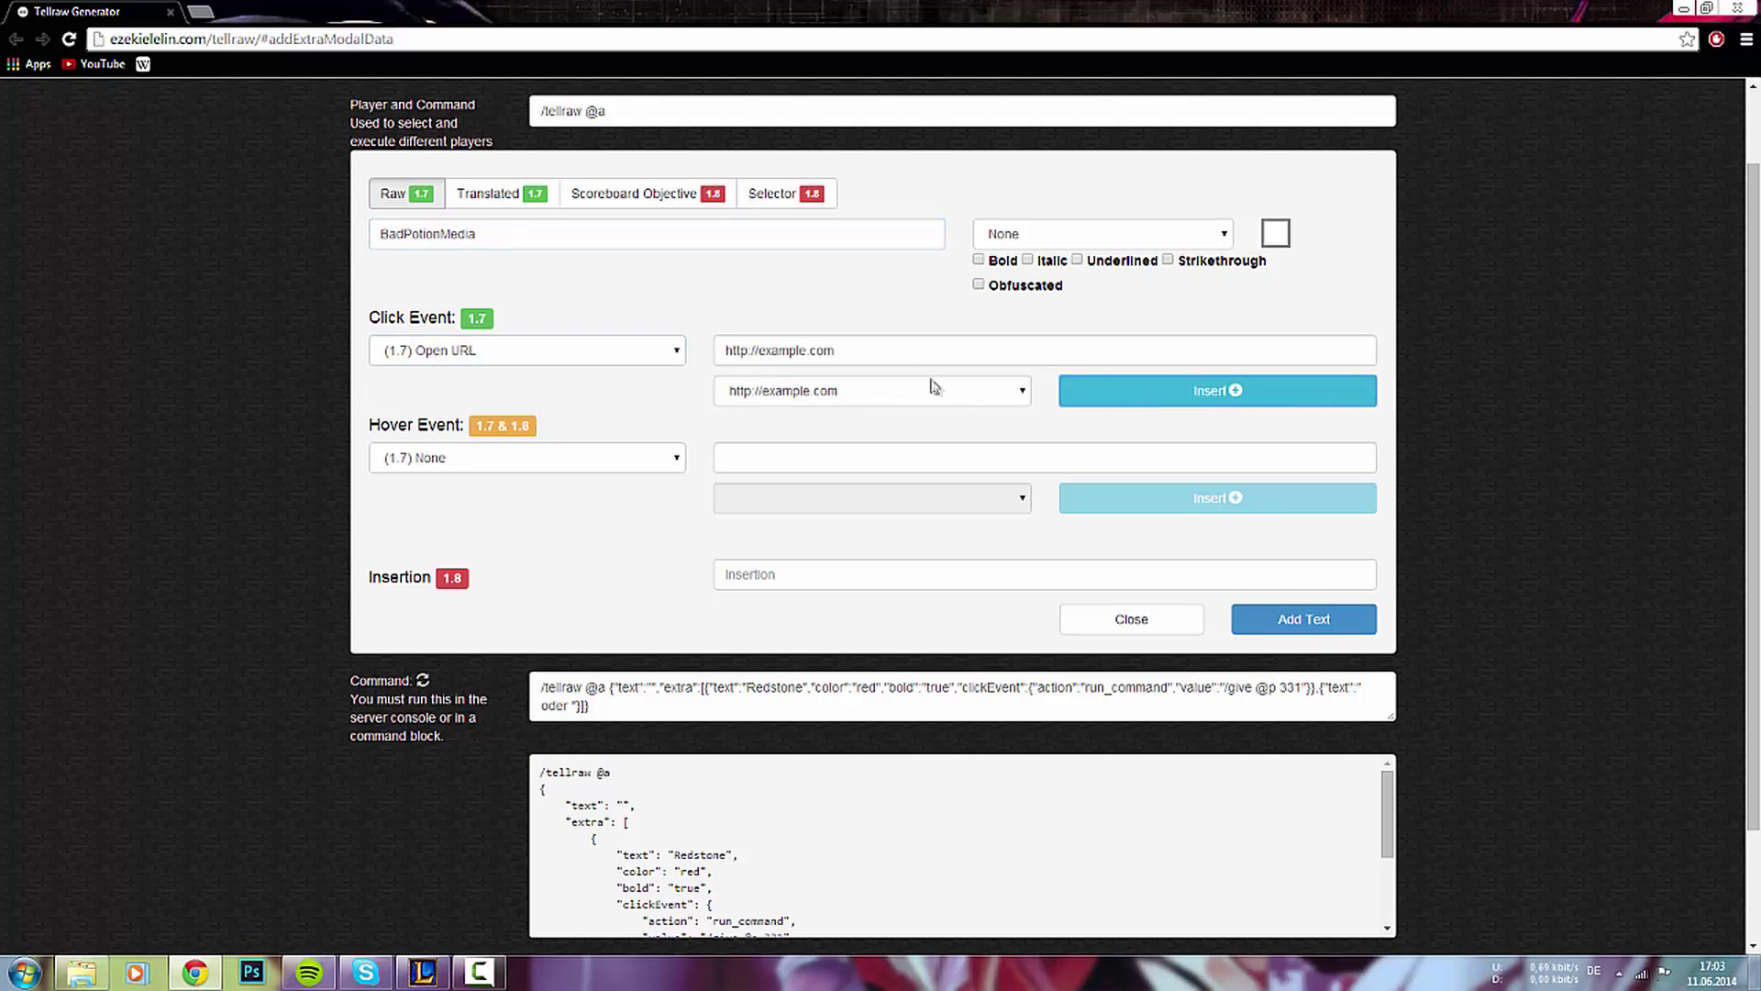
drag(908, 350, 700, 352)
text(https://www.youtube.com/user/BadPotionMedia)
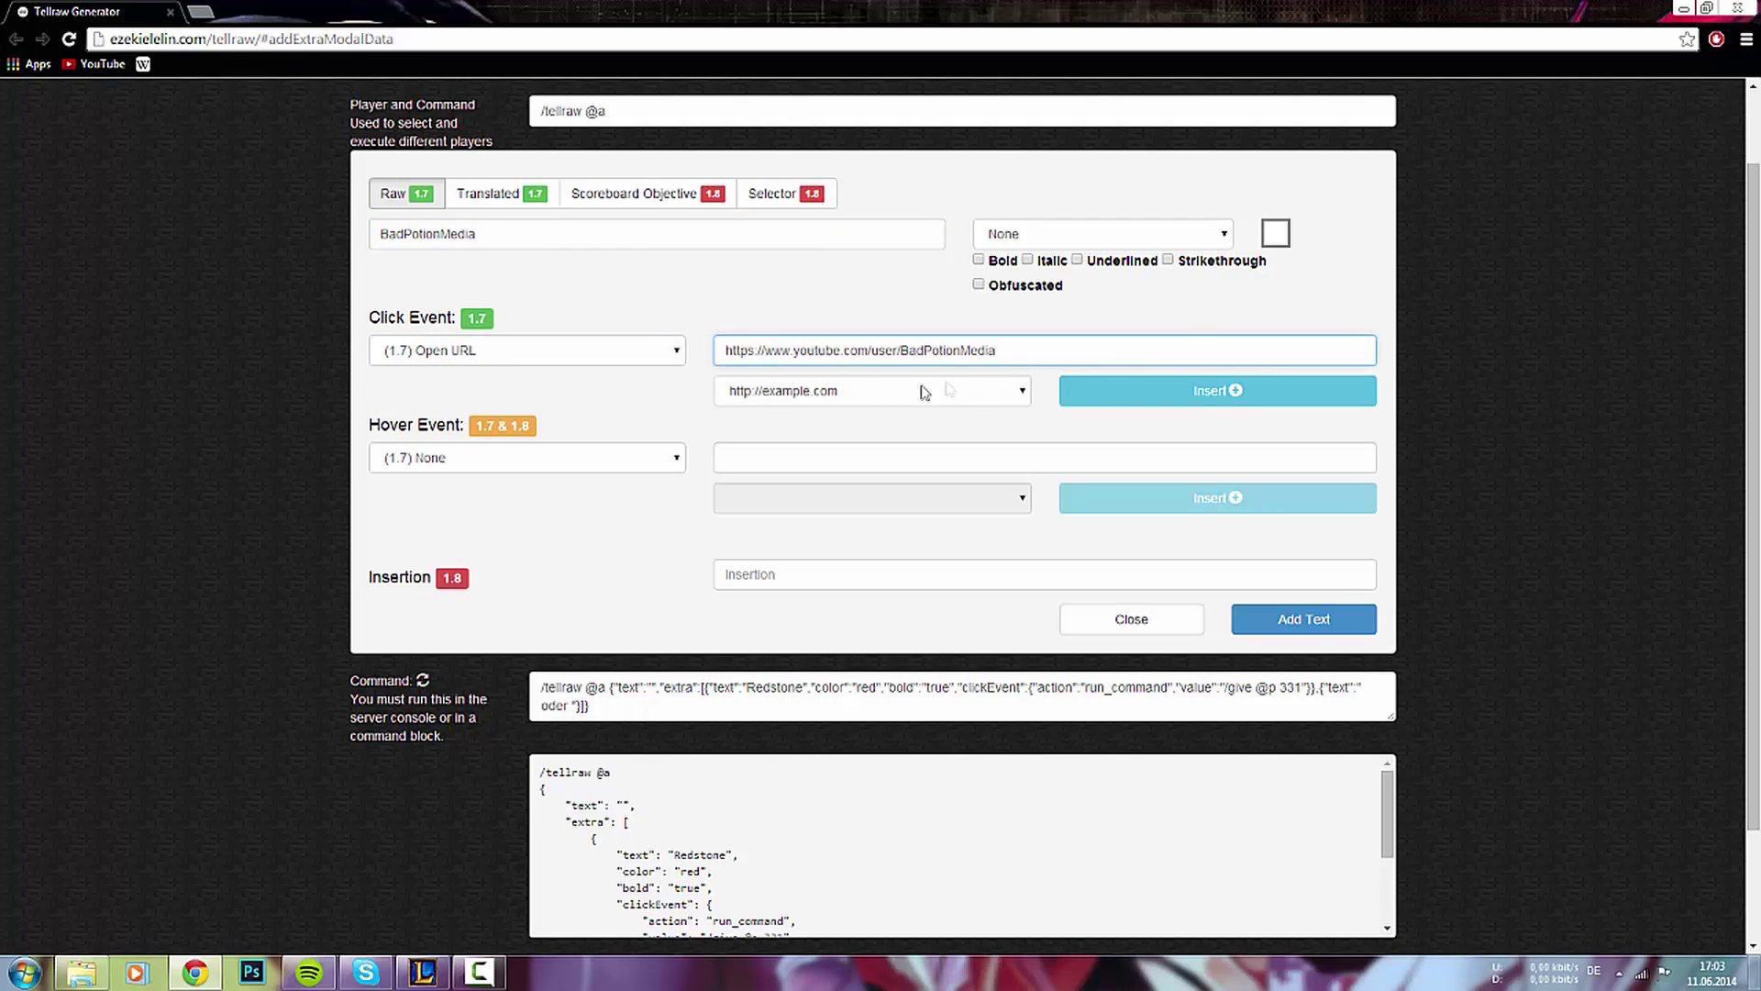
mouse_move(722, 350)
mouse_down()
mouse_move(1028, 349)
mouse_move(728, 359)
mouse_up()
click(1028, 350)
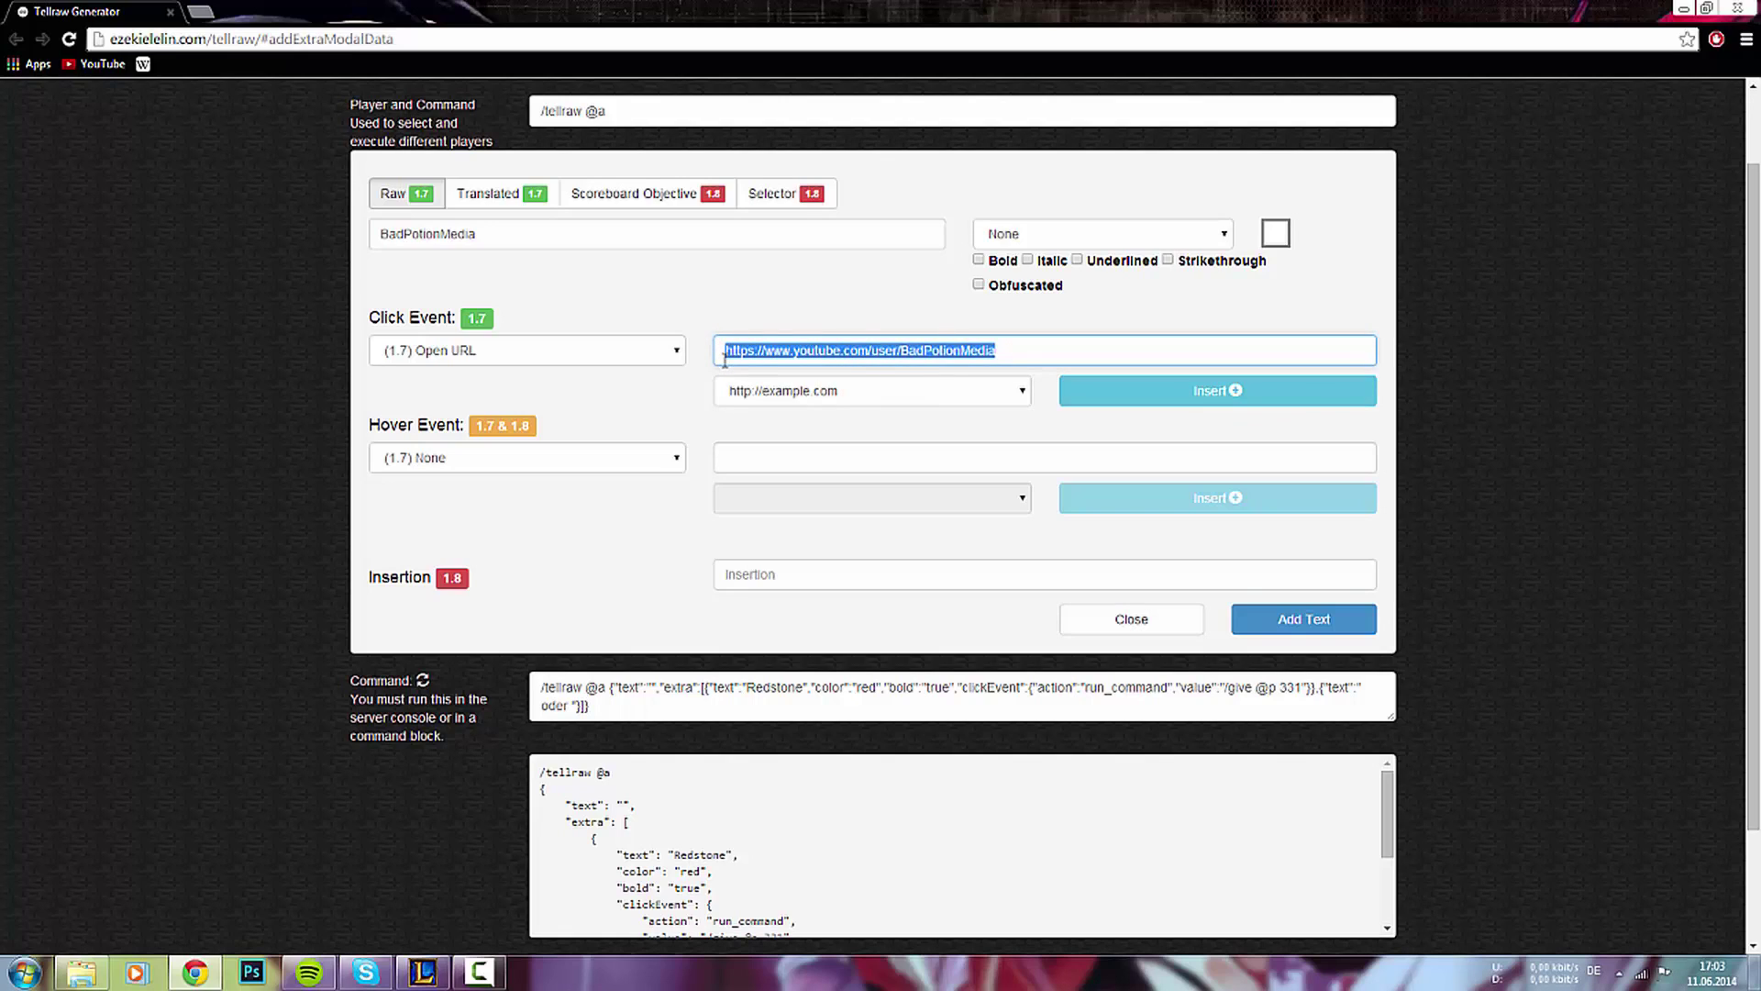
click(725, 358)
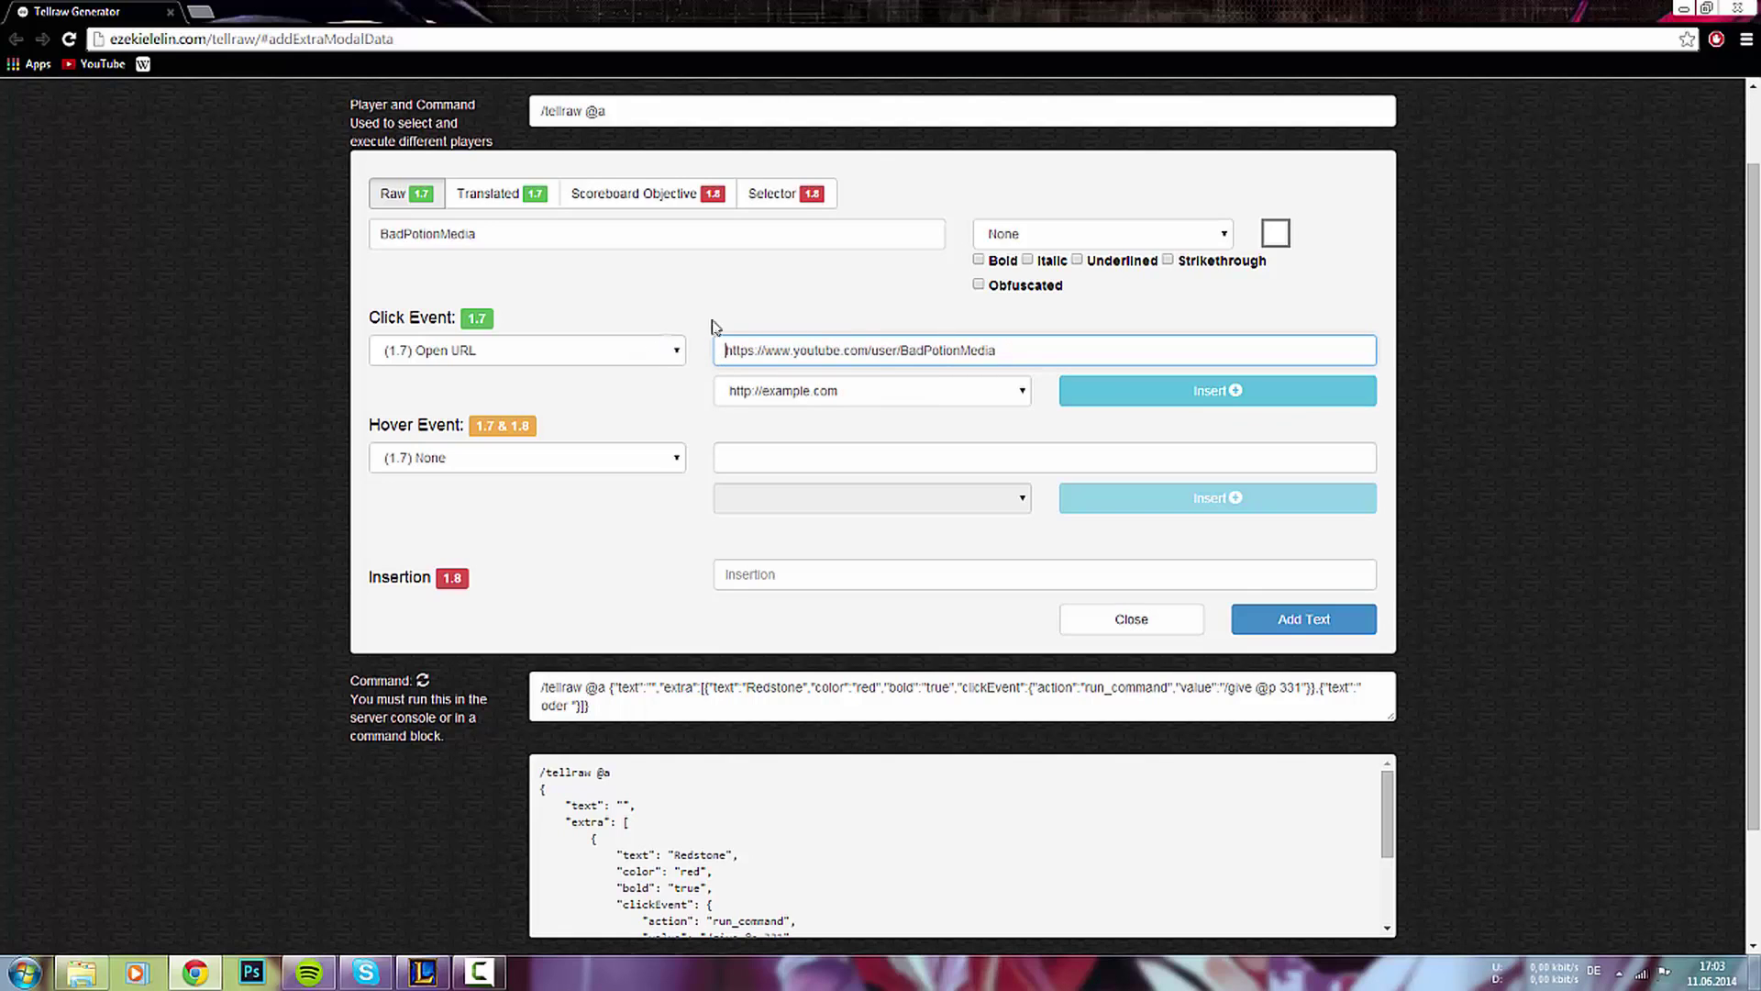
click(1300, 621)
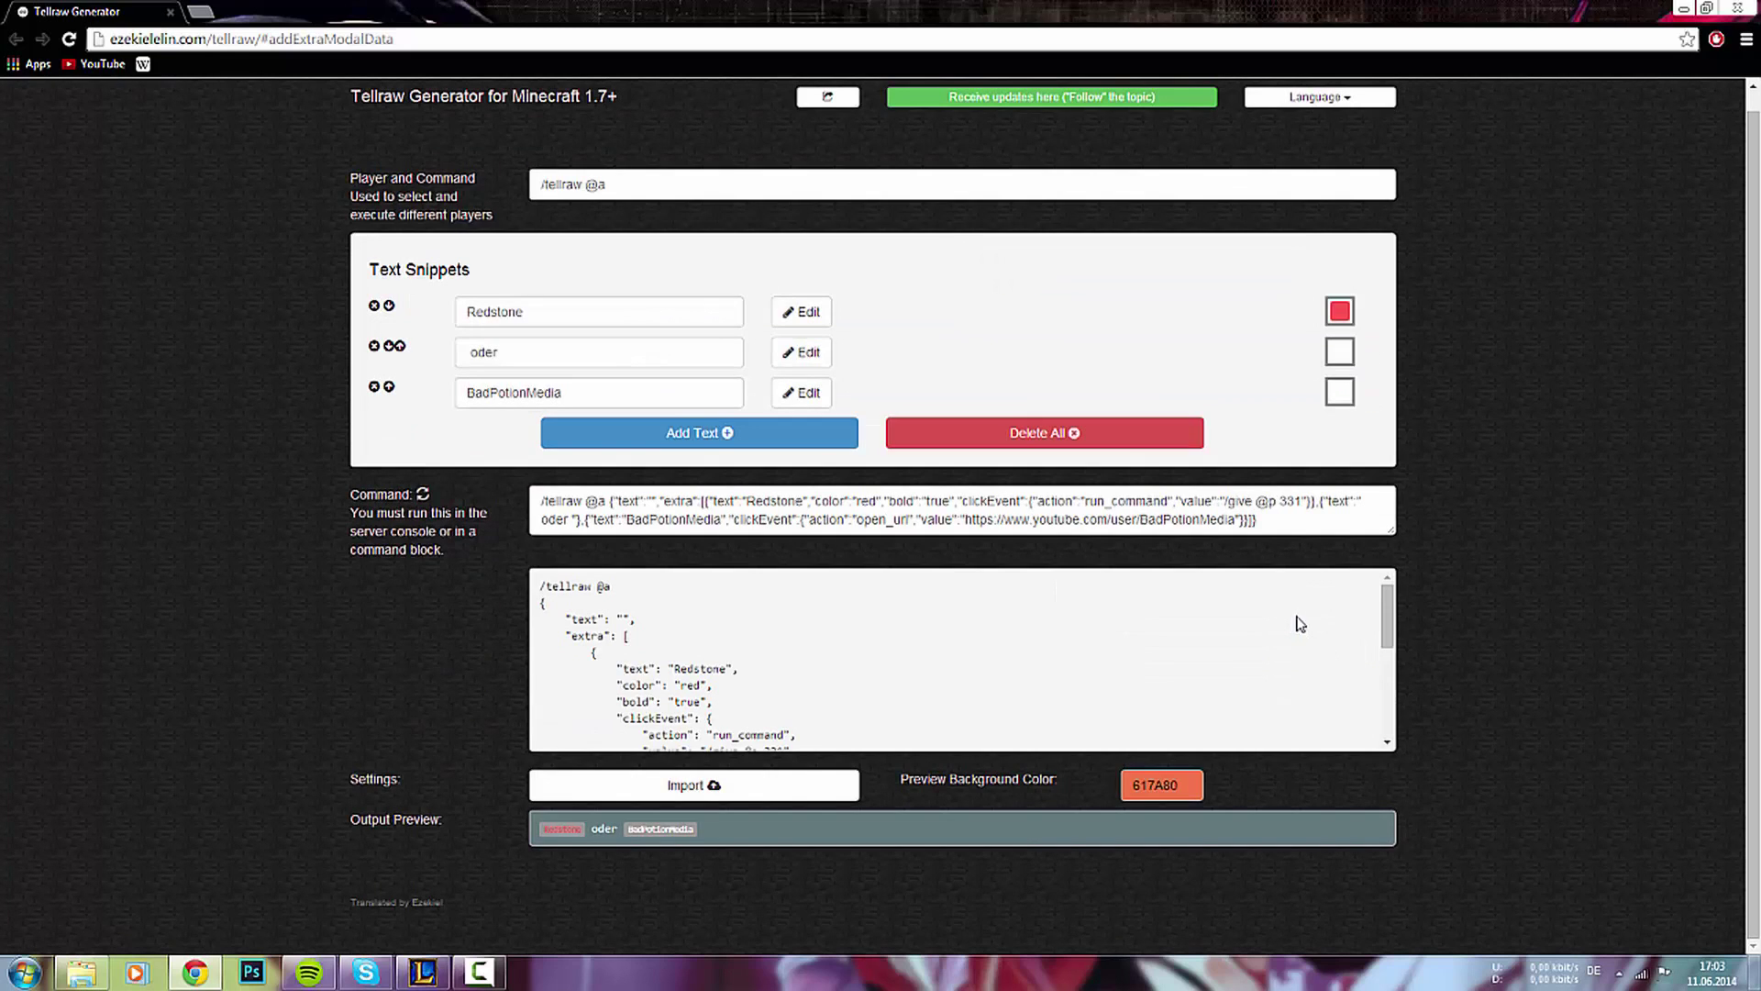
- Start a new Schwert snippet coloured dark aqua with strikethrough
click(613, 440)
click(385, 378)
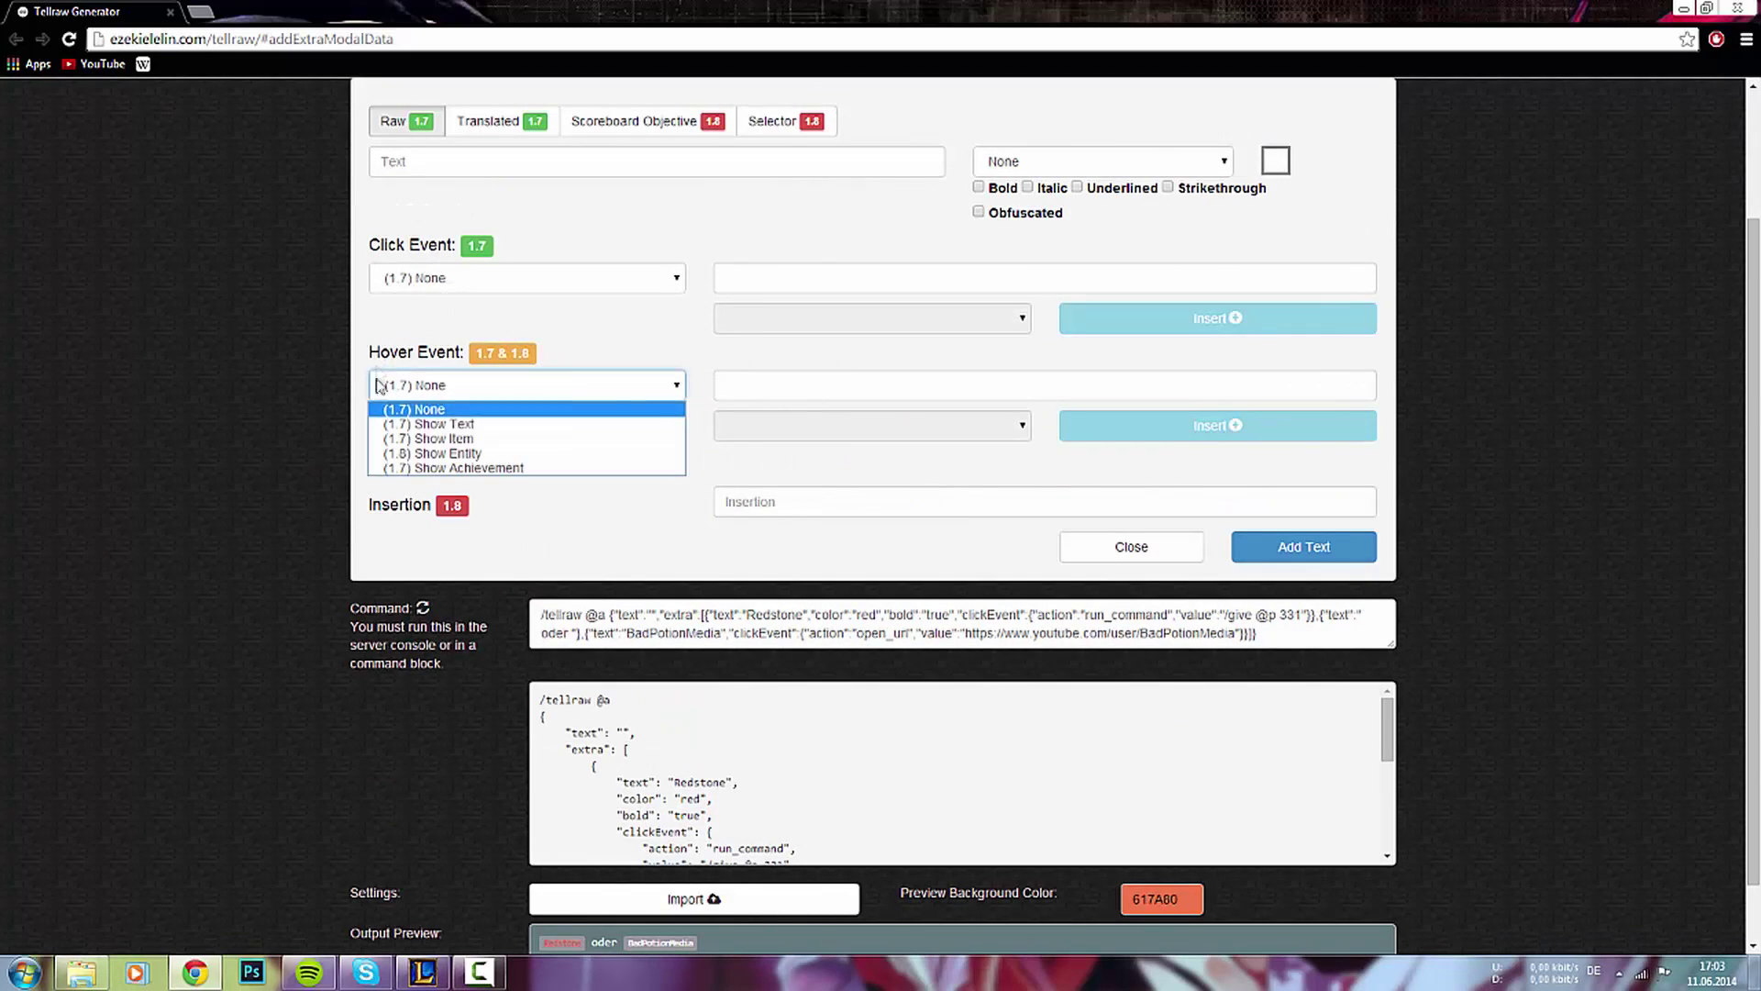
click(449, 385)
scroll(444, 348, up, 1)
click(401, 261)
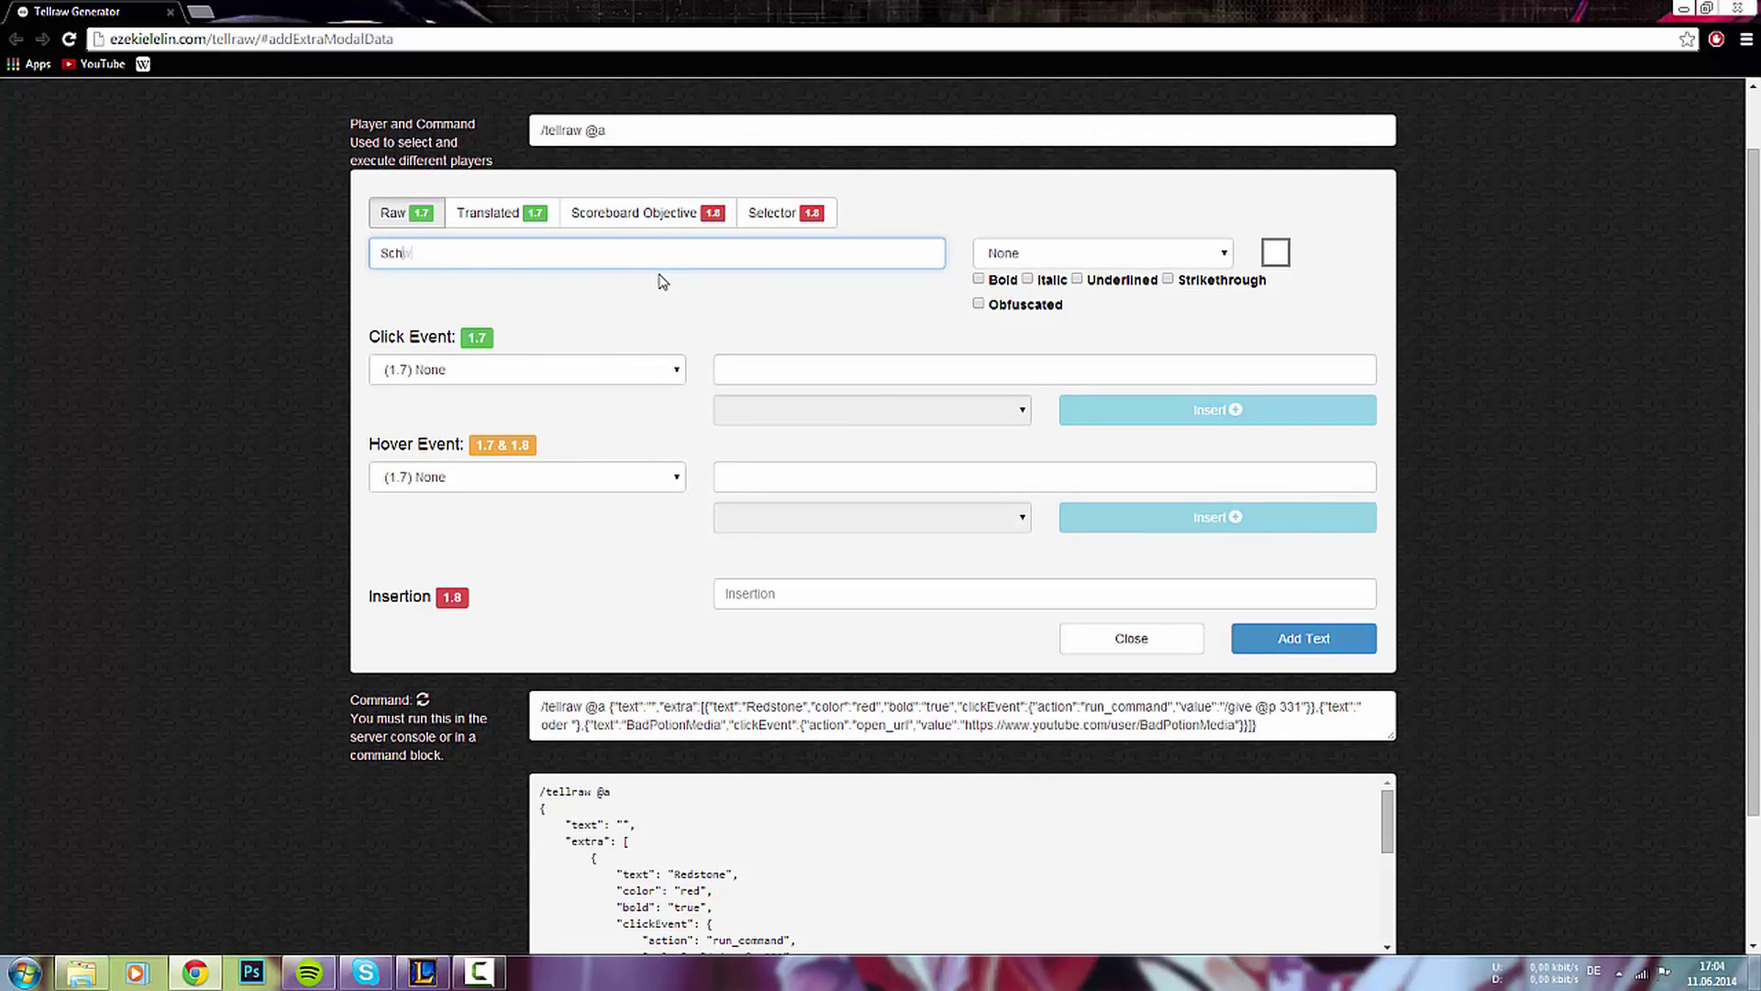
click(1057, 249)
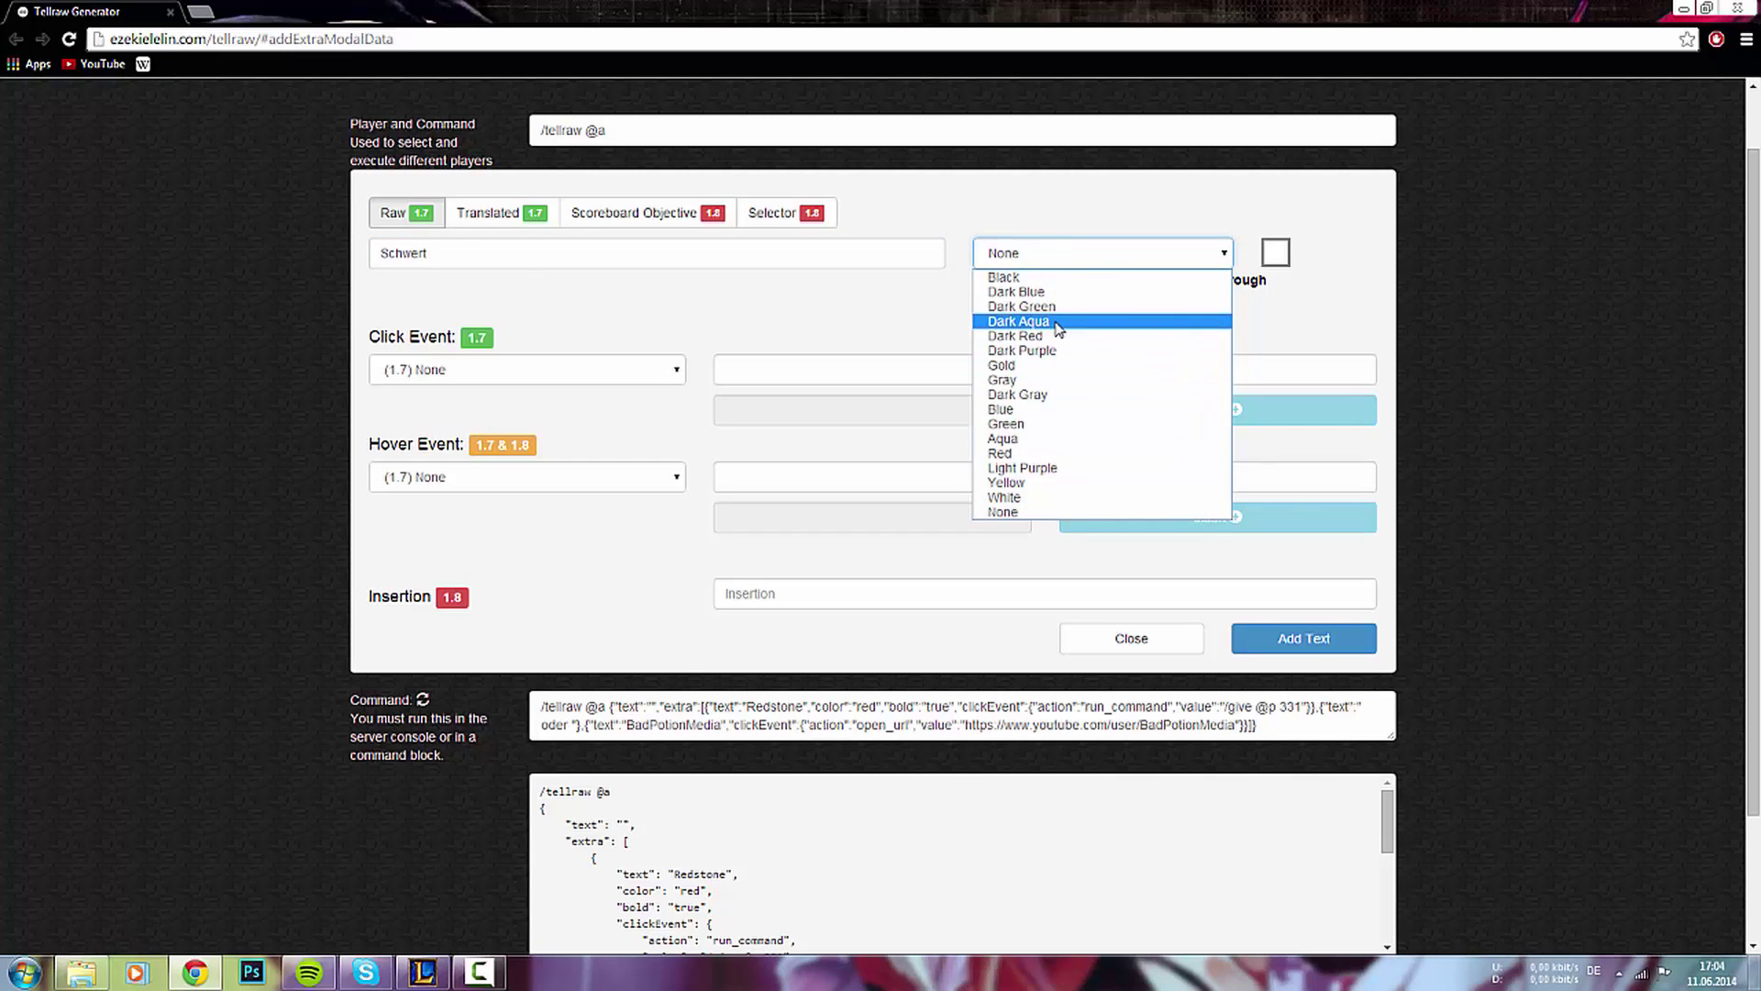
click(1055, 321)
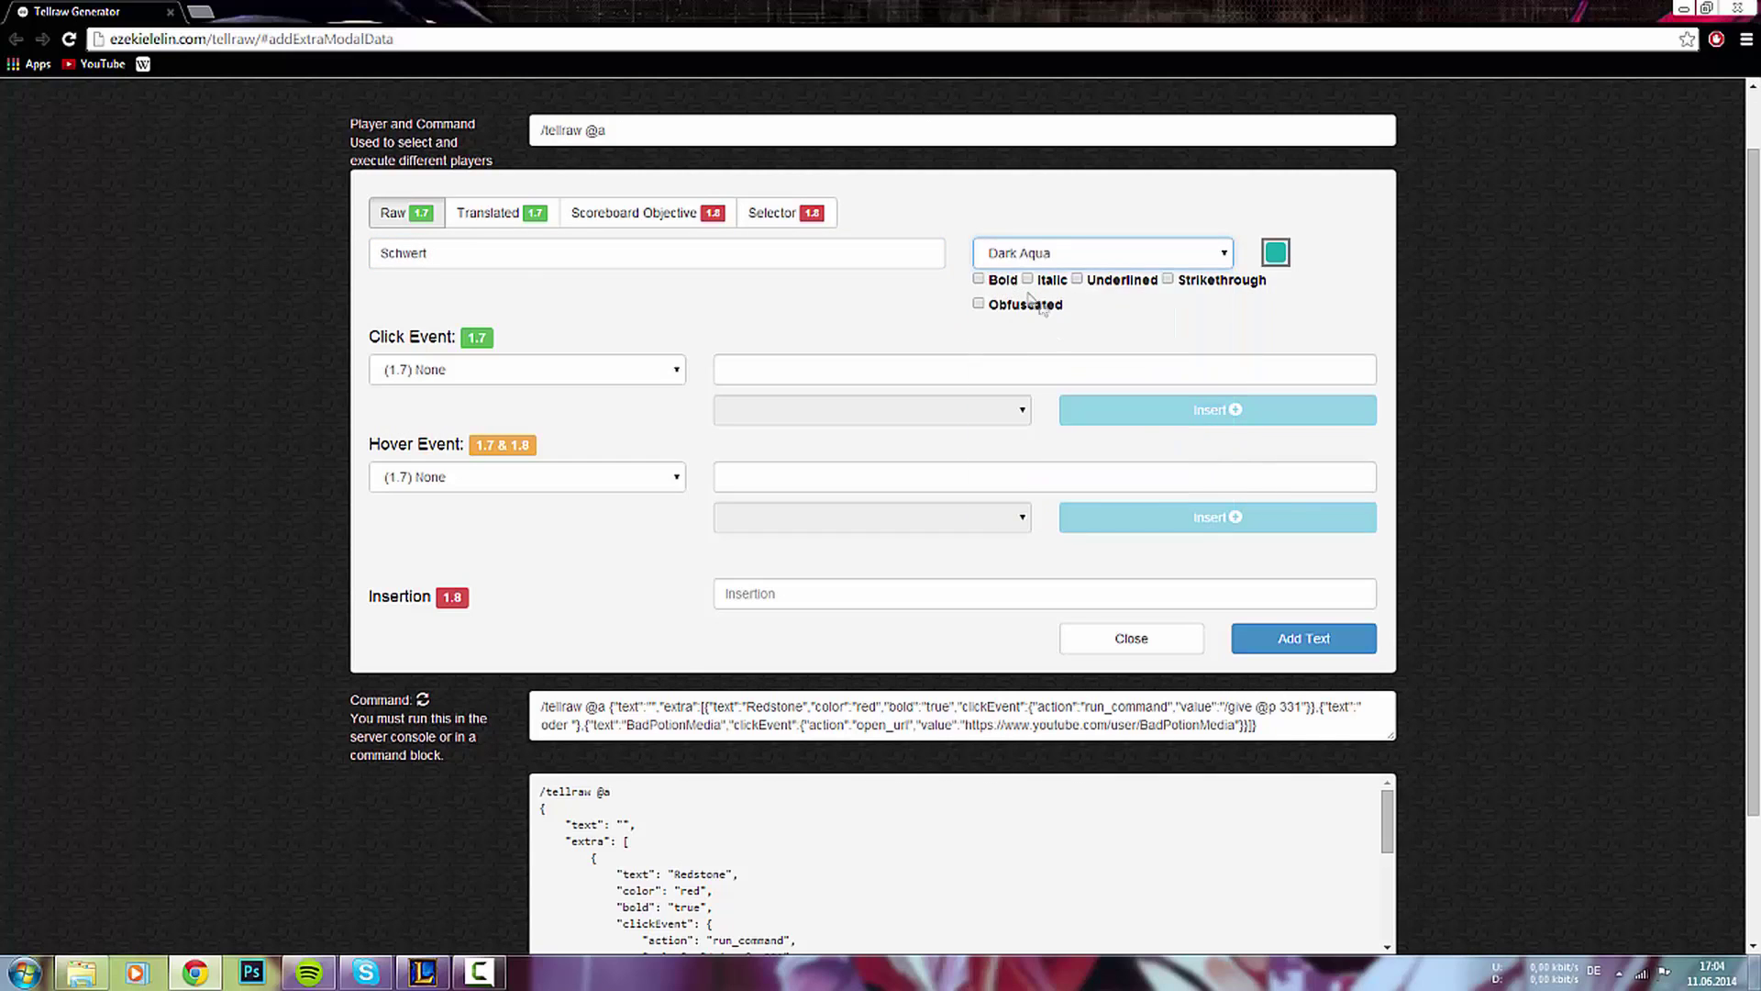
click(1179, 283)
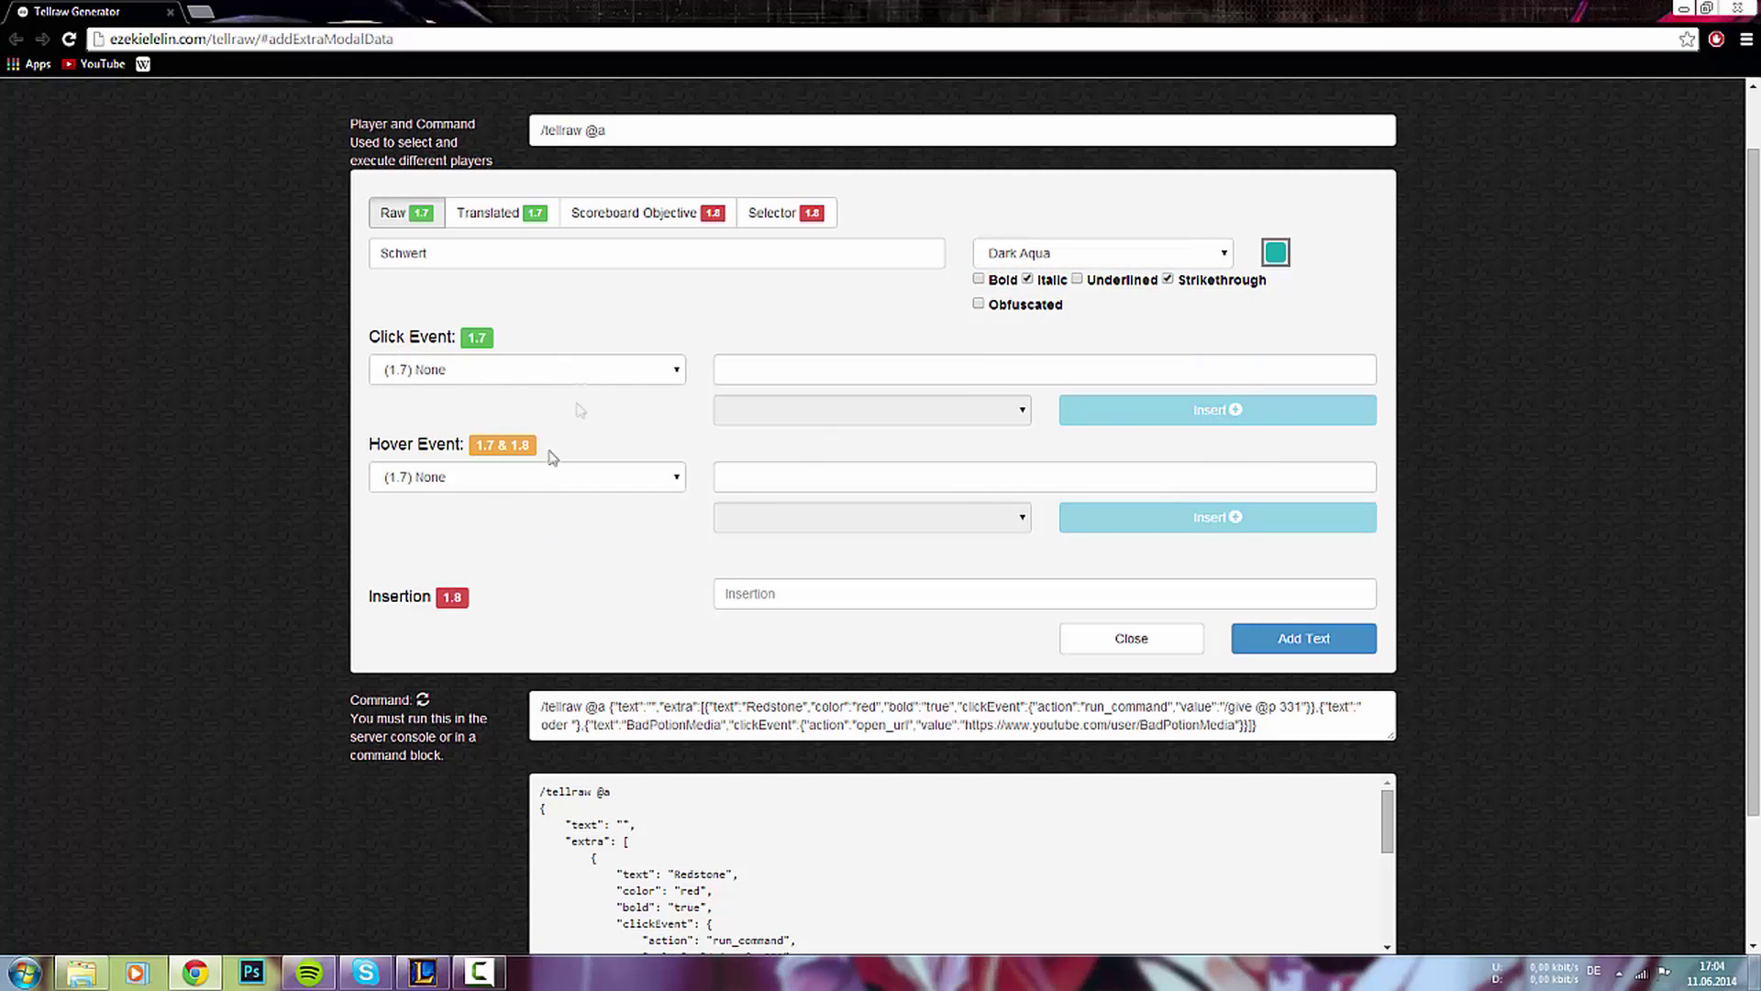
- Give Schwert a Show Item hover with value {id:276} and add it
click(424, 478)
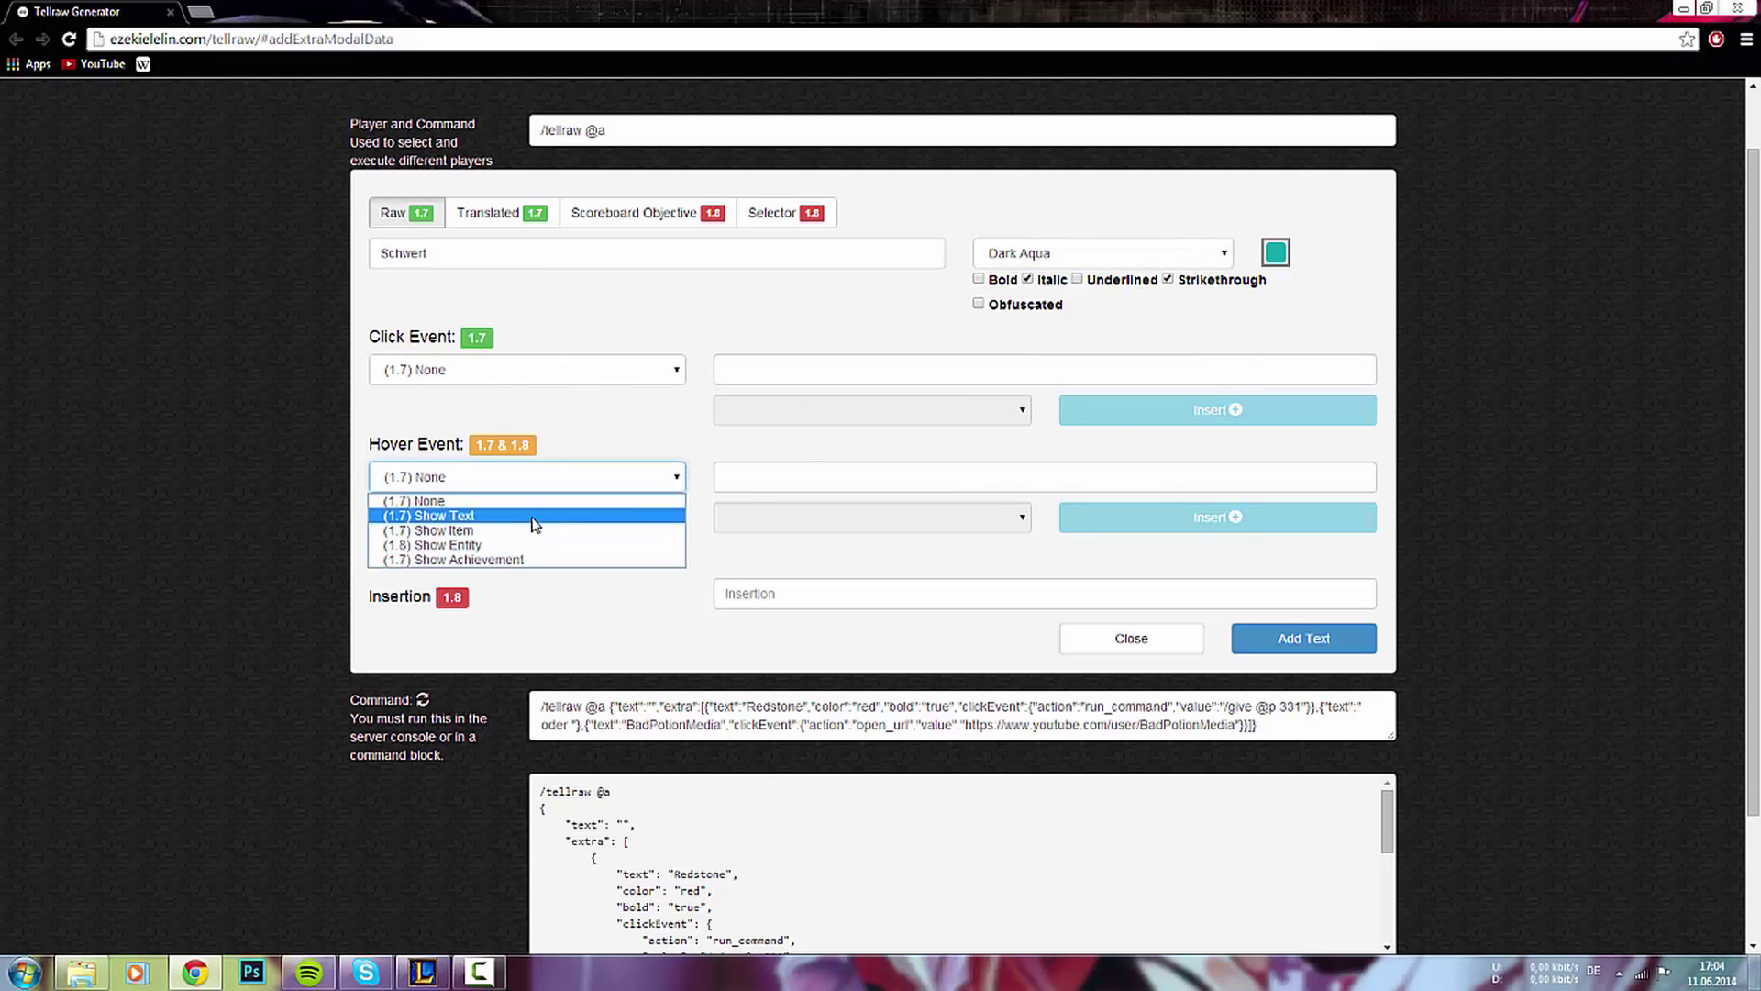
click(505, 532)
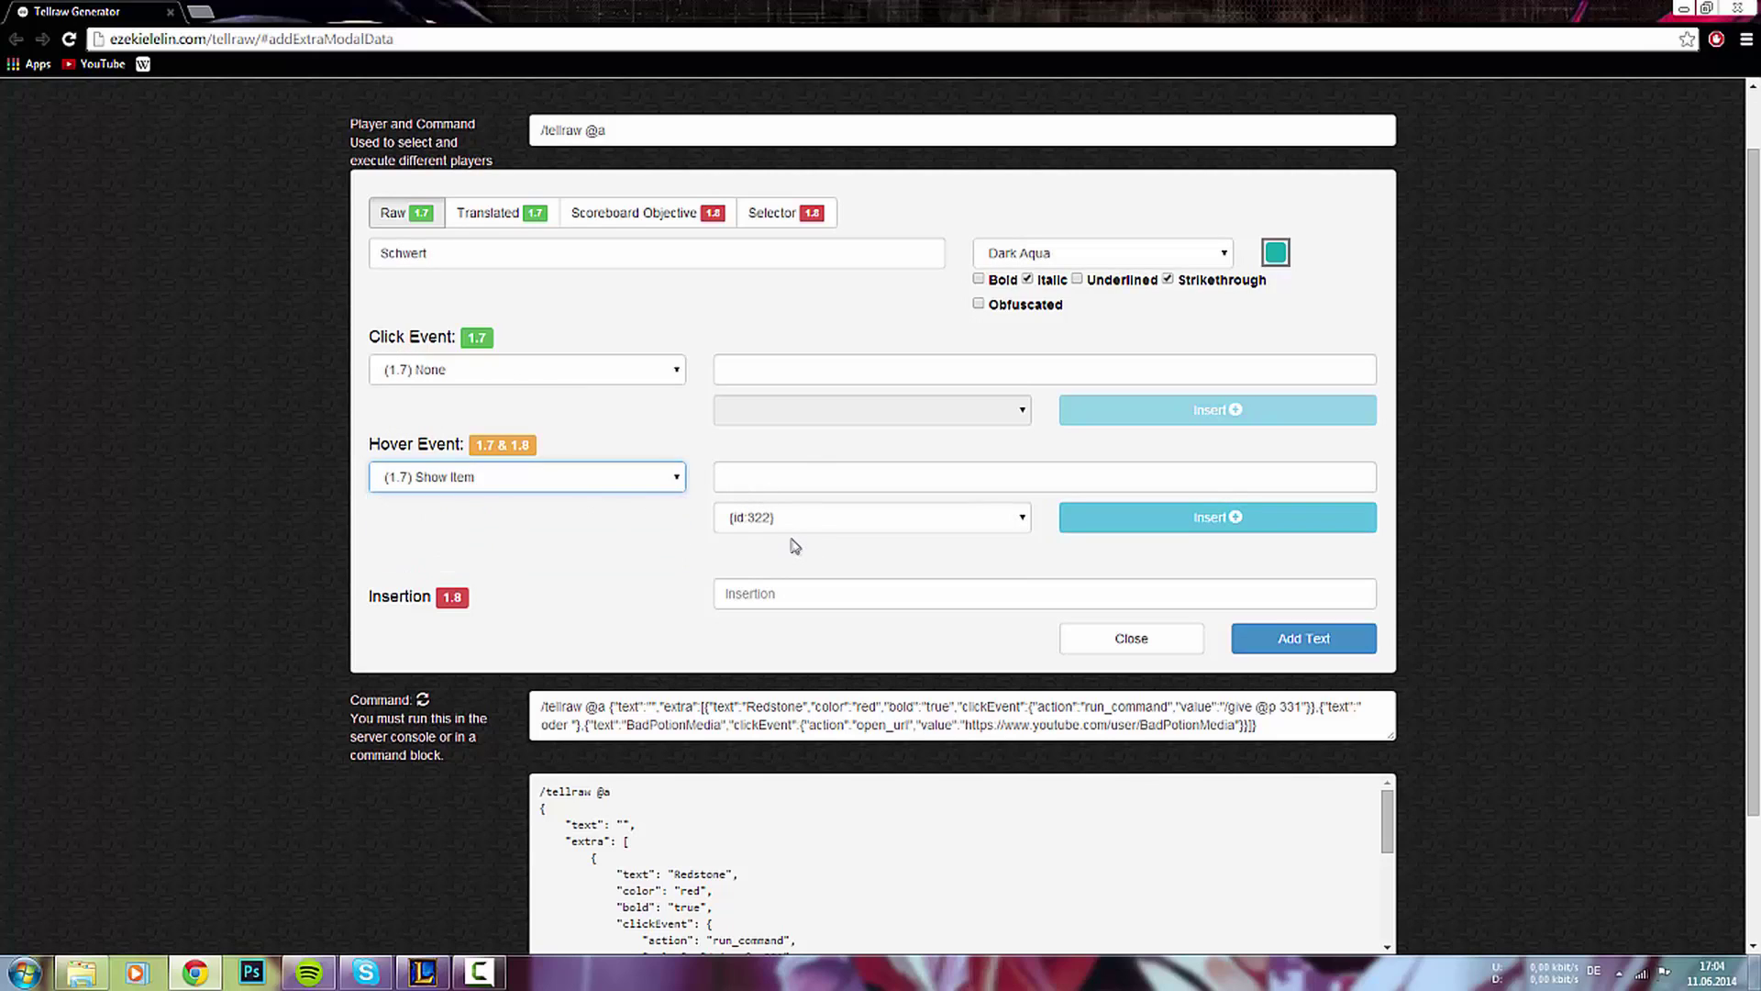
click(1141, 517)
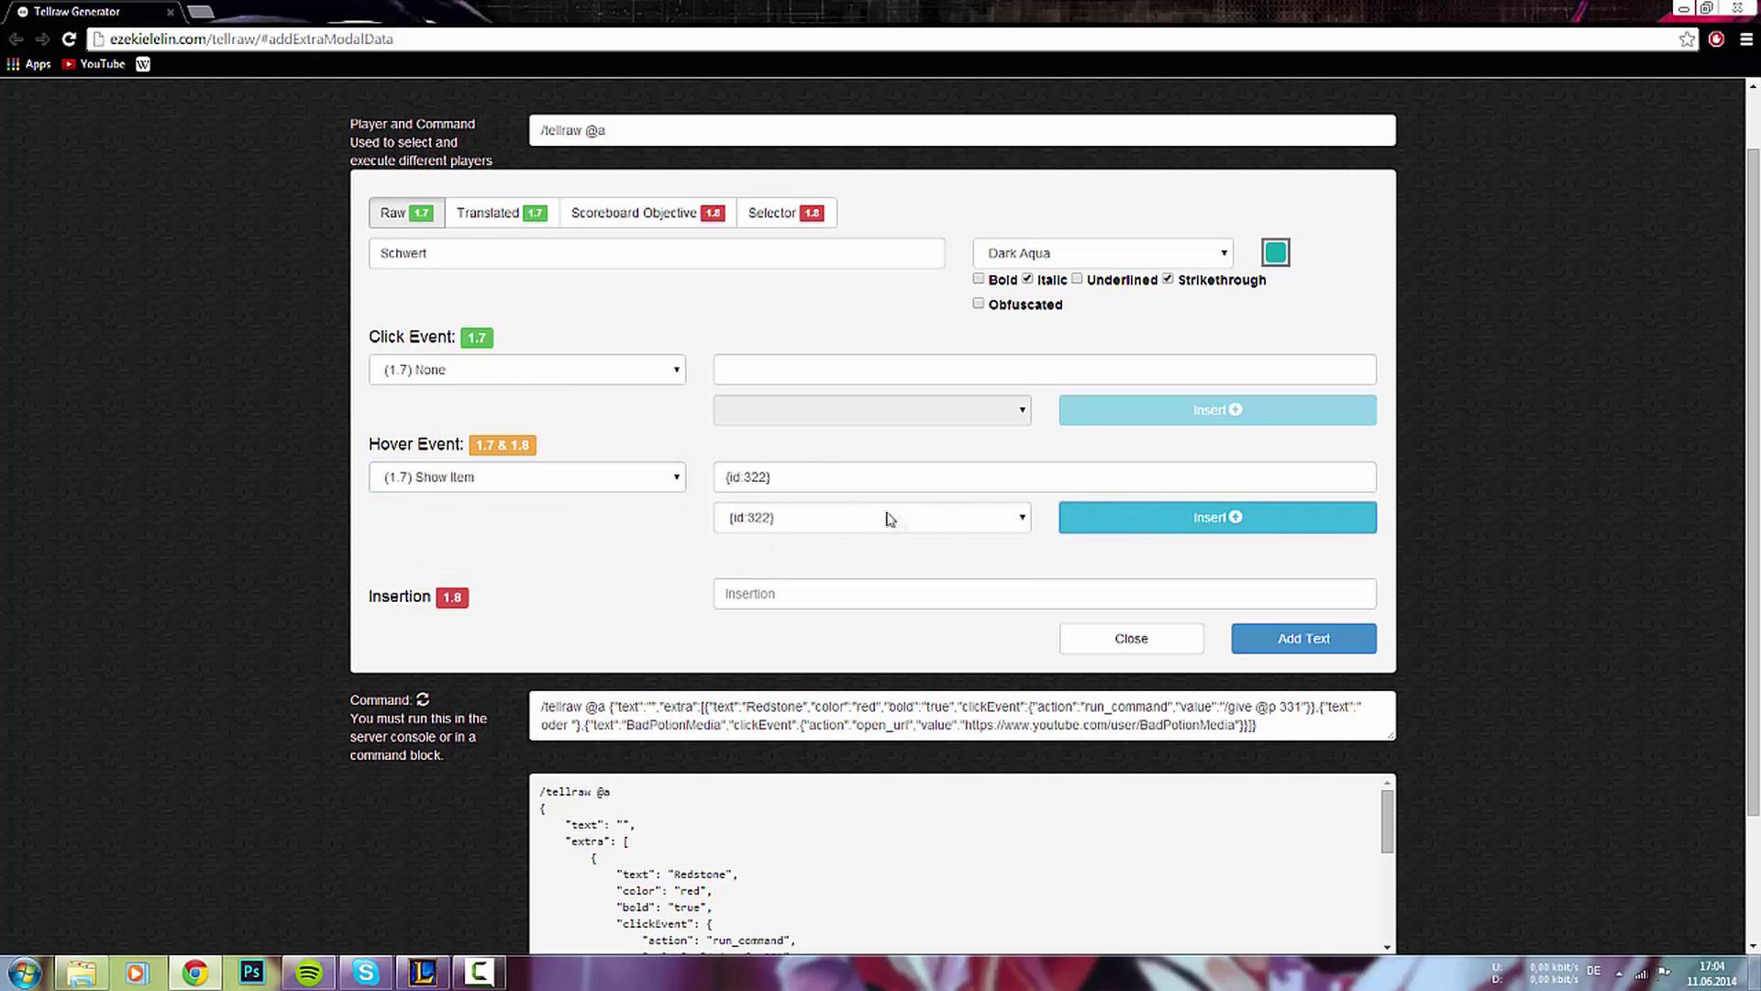
triple_click(758, 476)
click(784, 480)
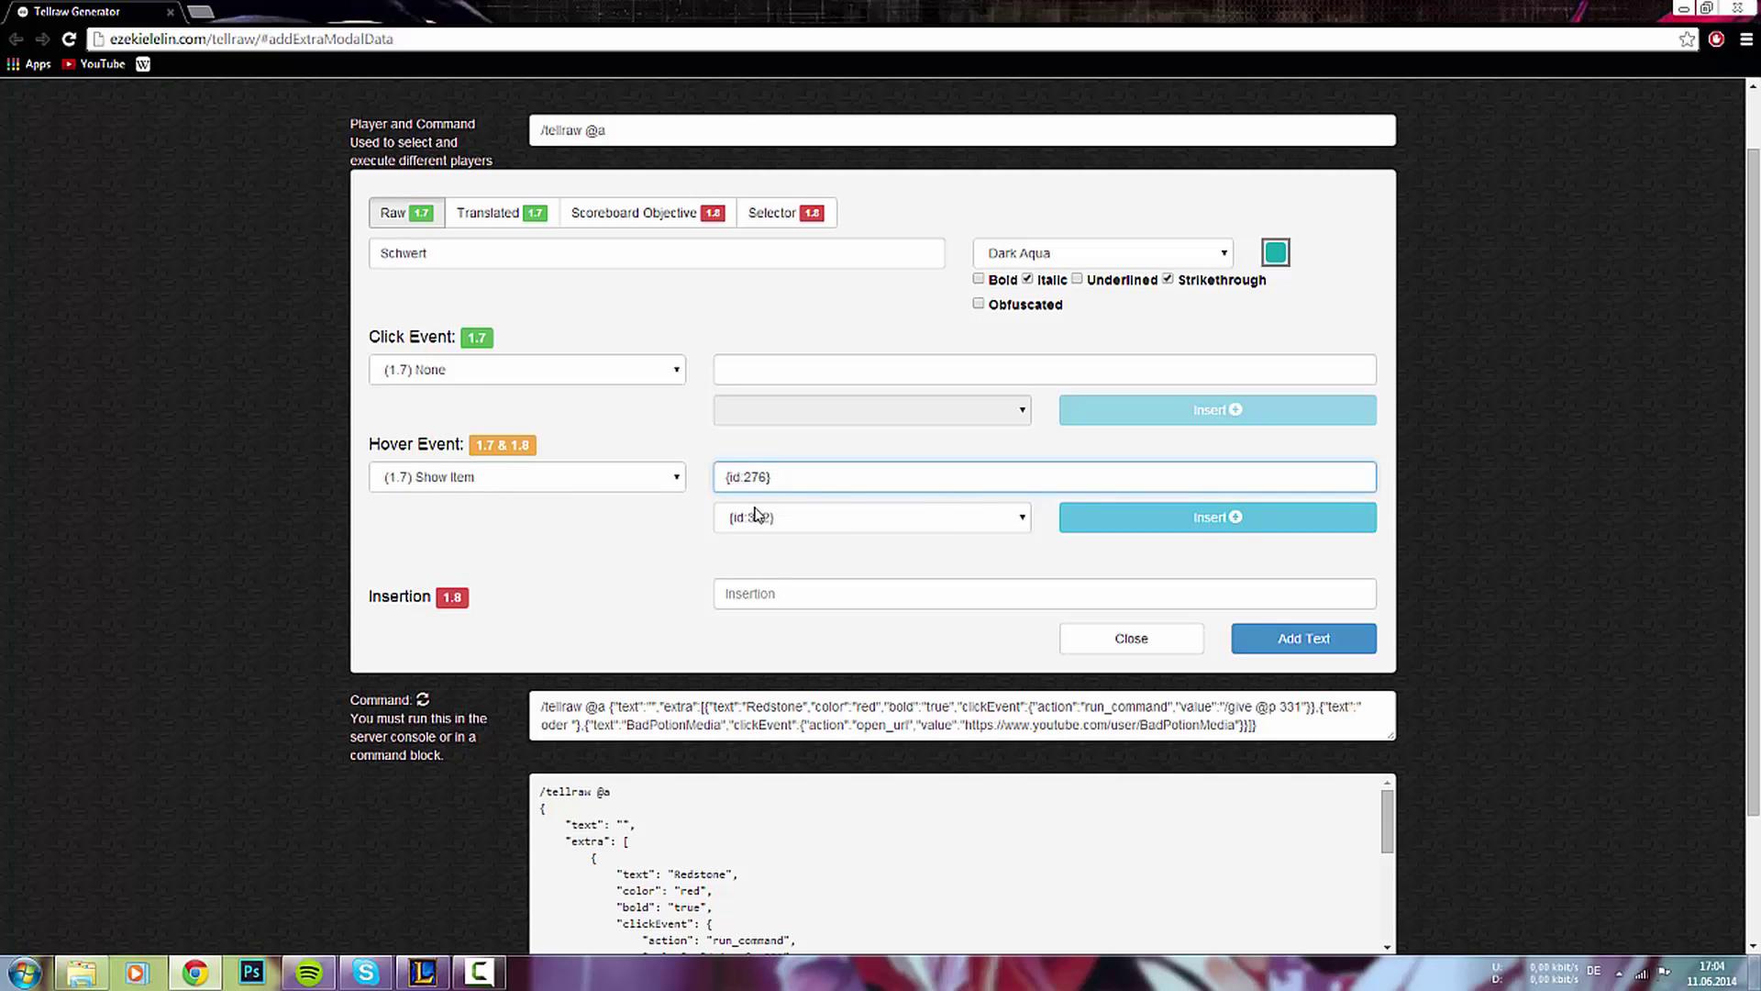
click(1325, 636)
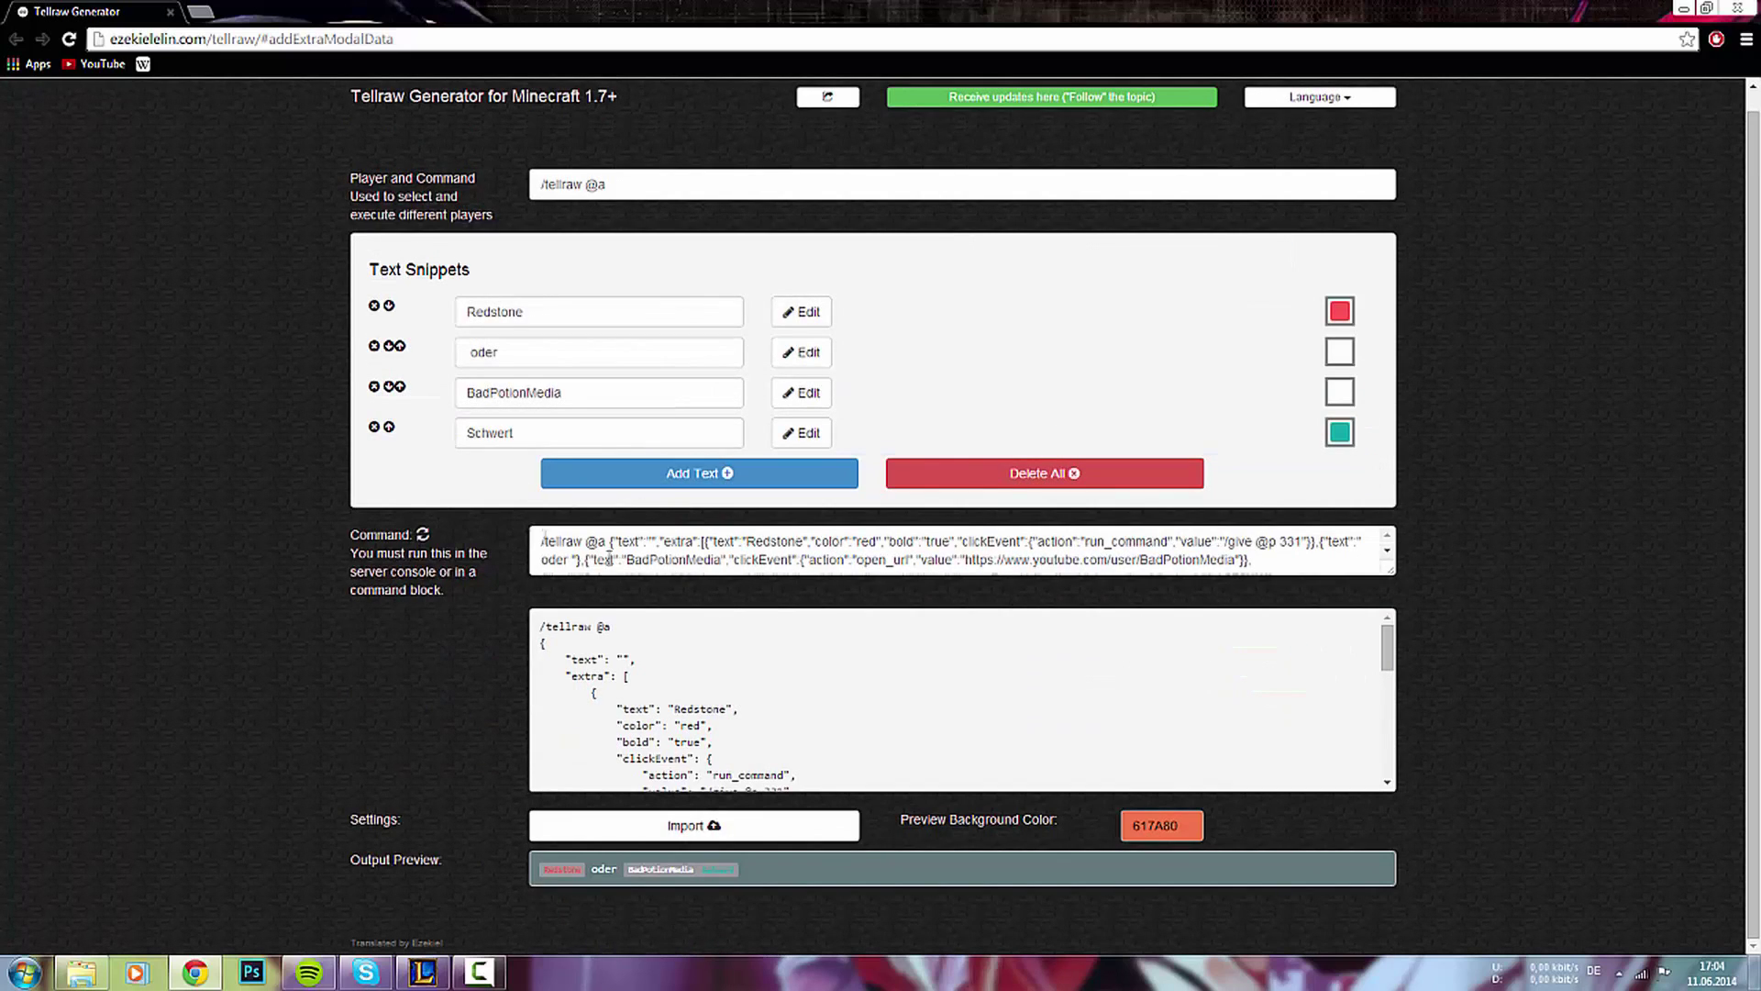
- Start a new Info snippet coloured black and obfuscated
click(708, 484)
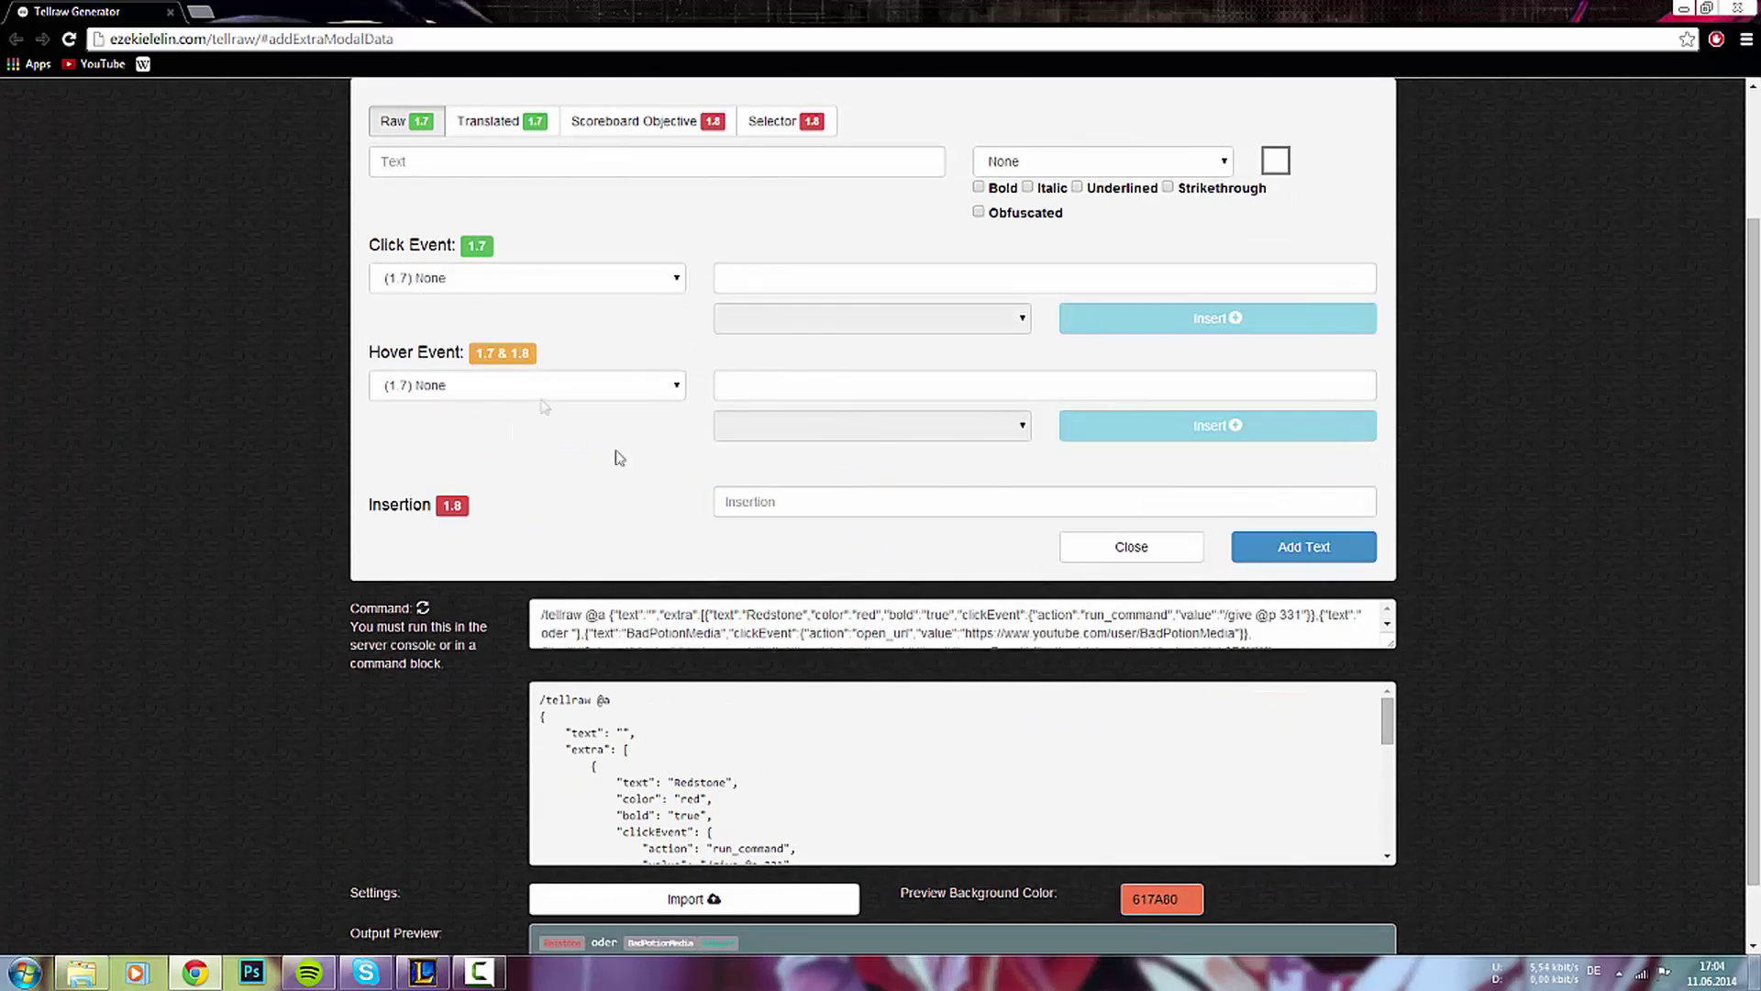
click(454, 171)
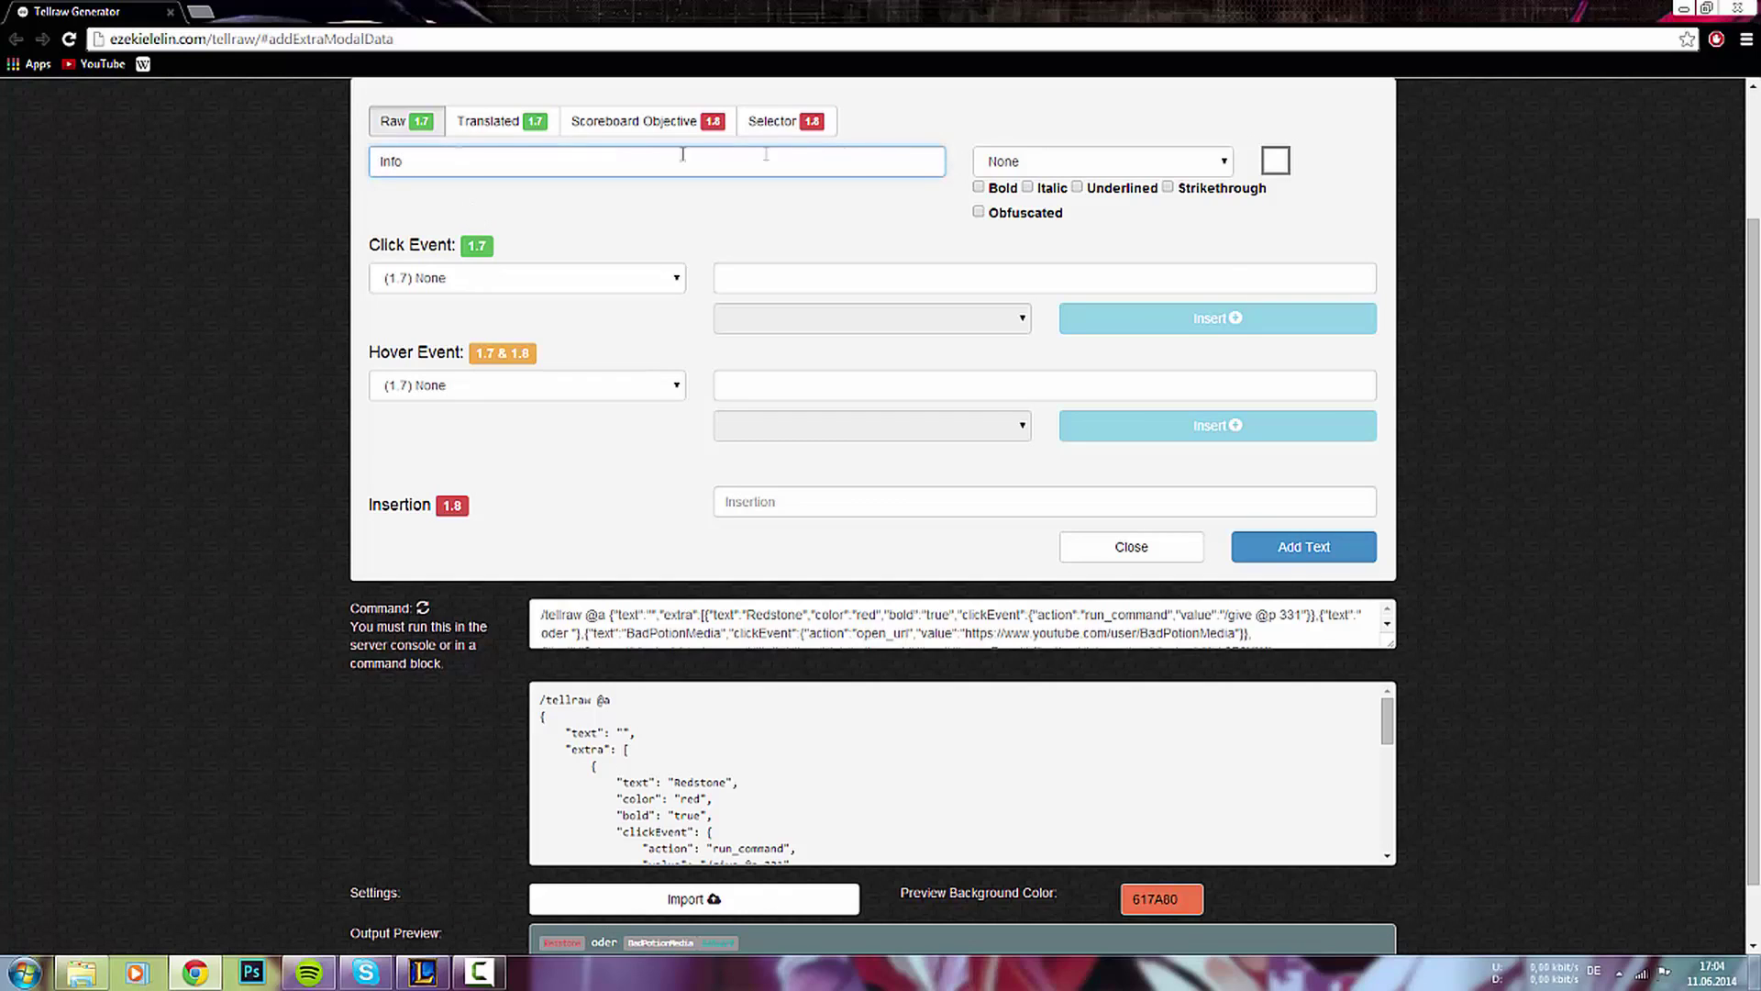
click(1100, 162)
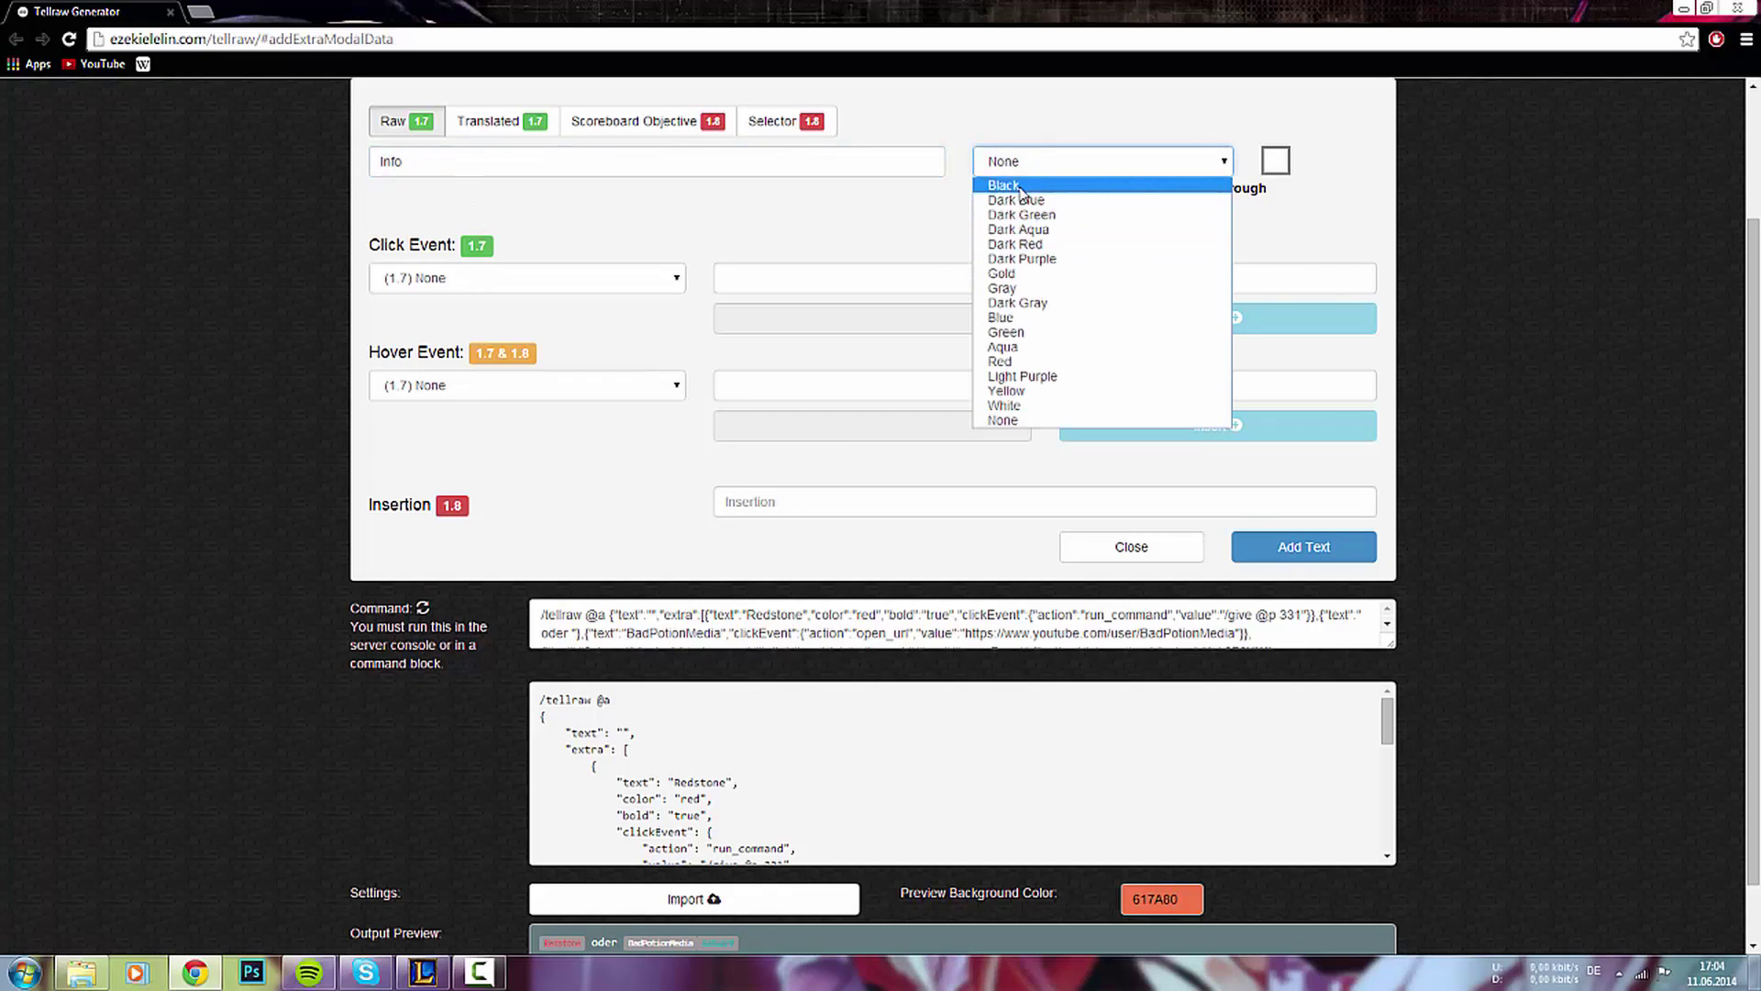
click(998, 183)
click(1012, 220)
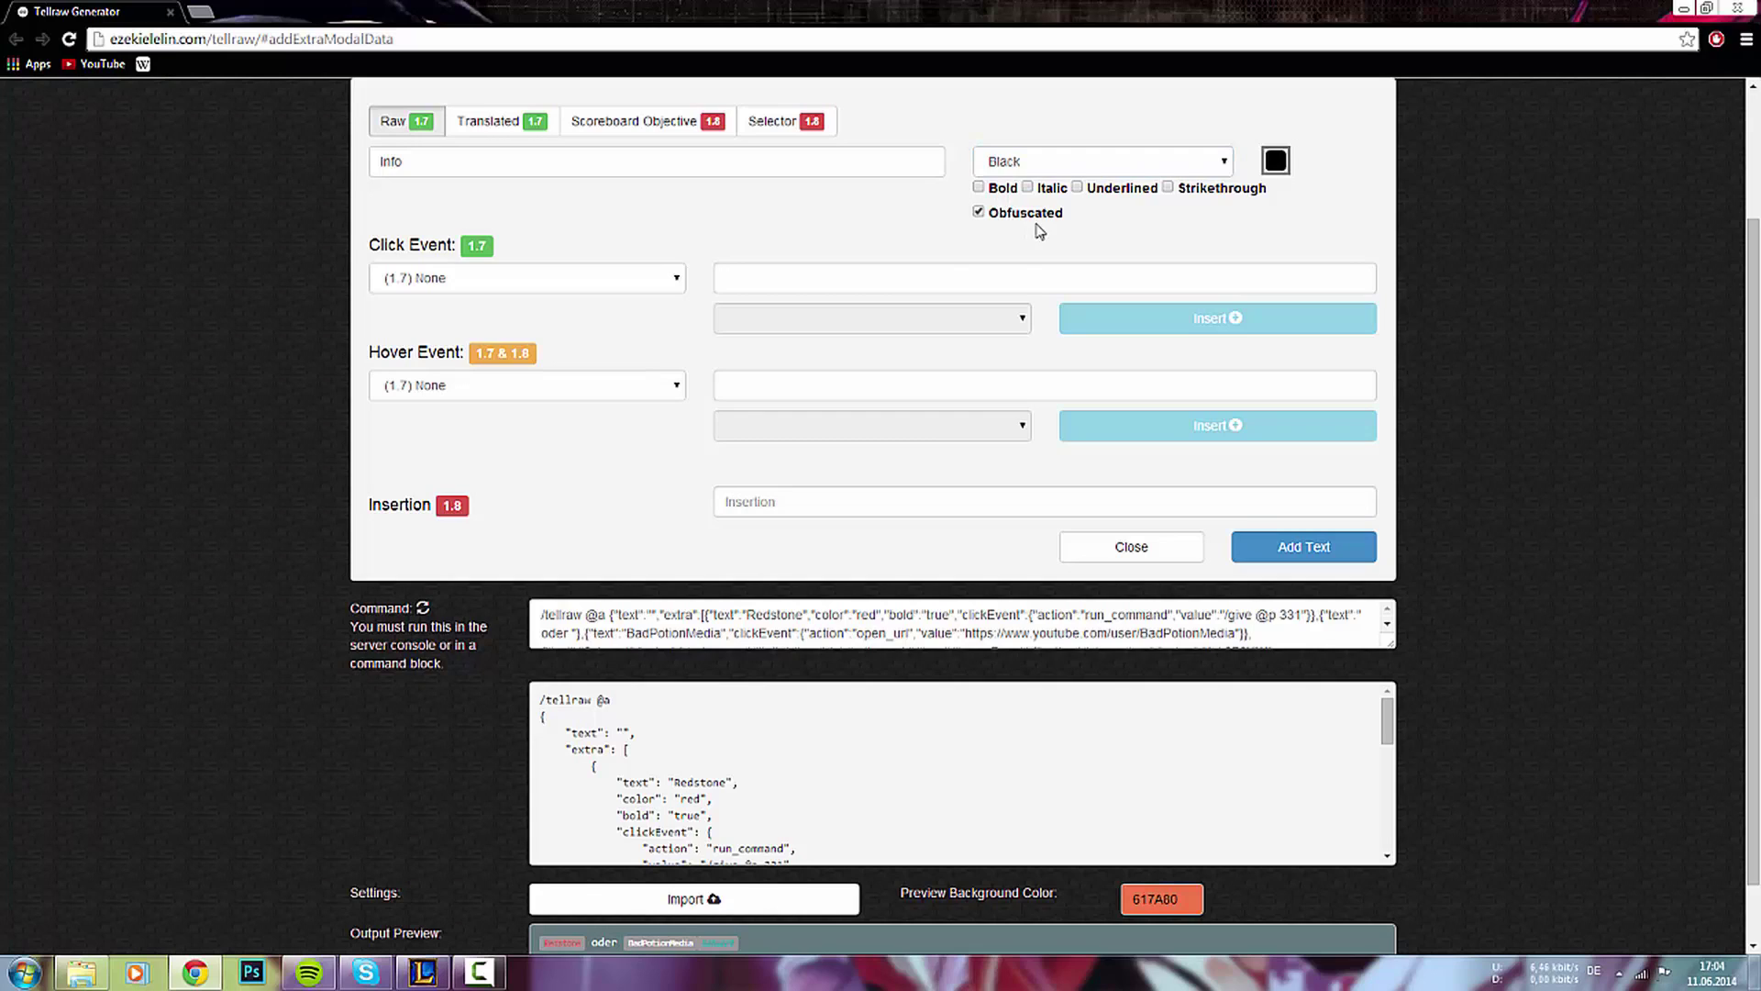
- Give Info a Show Text hover reading 'Abonniere uns!' and add it
click(431, 389)
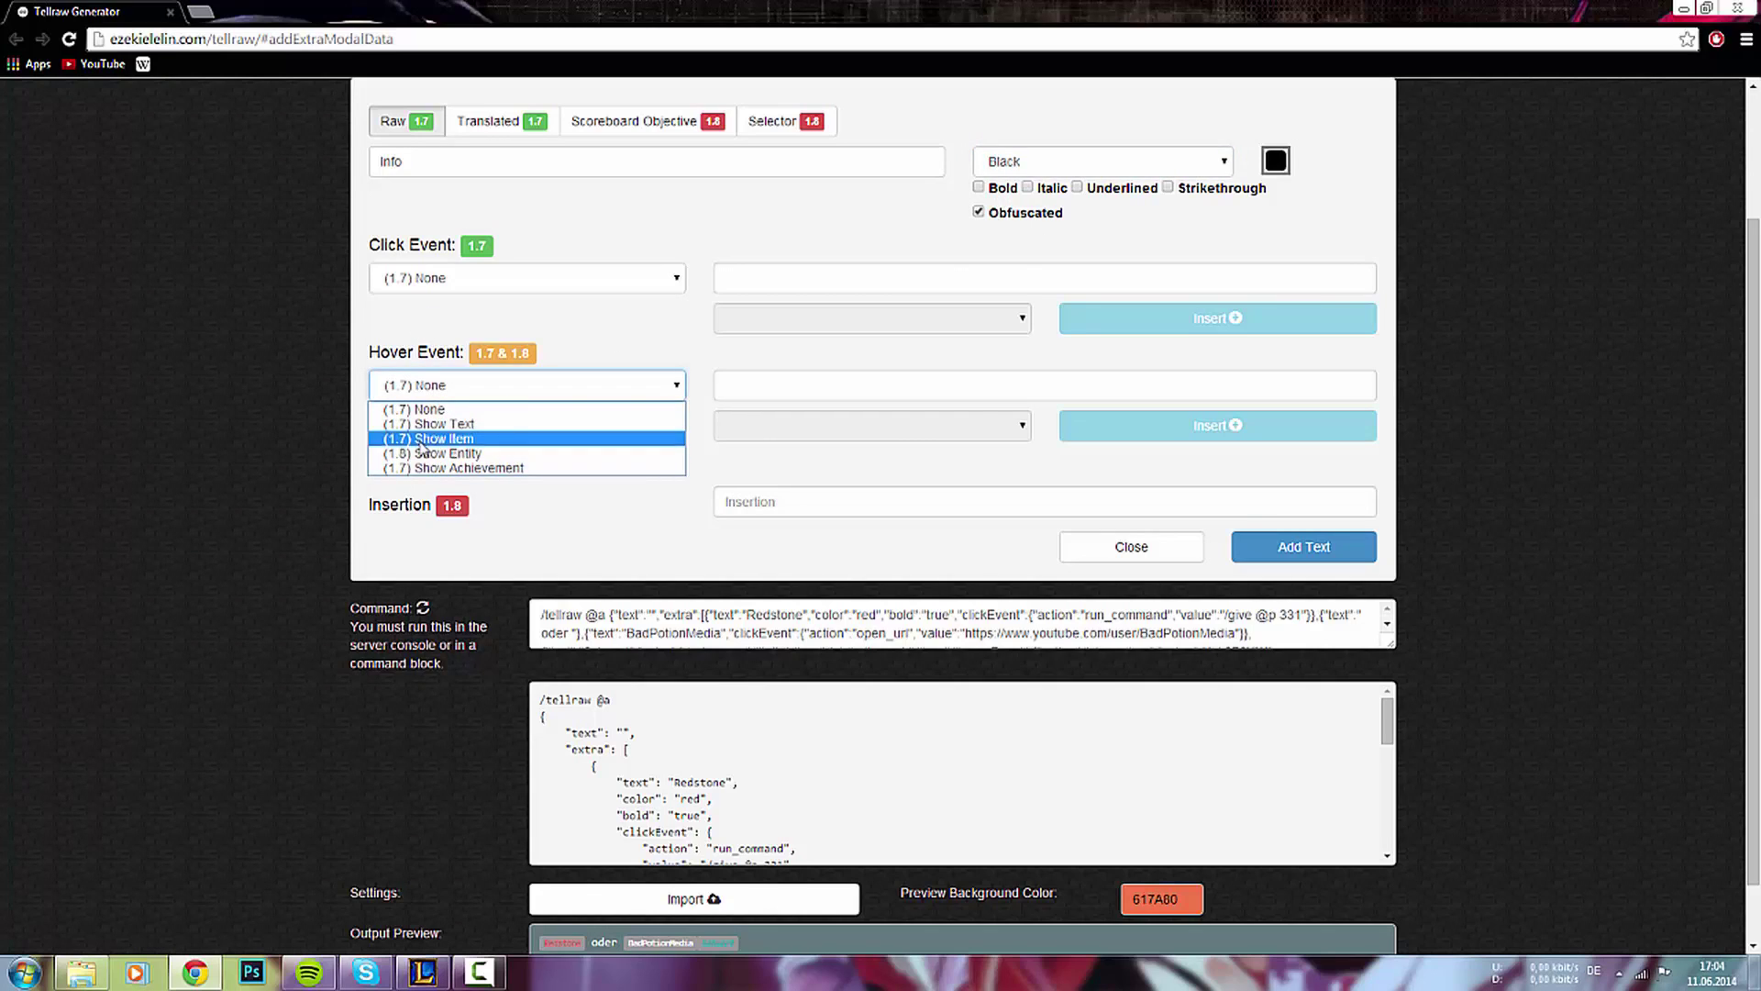
click(580, 424)
click(1113, 400)
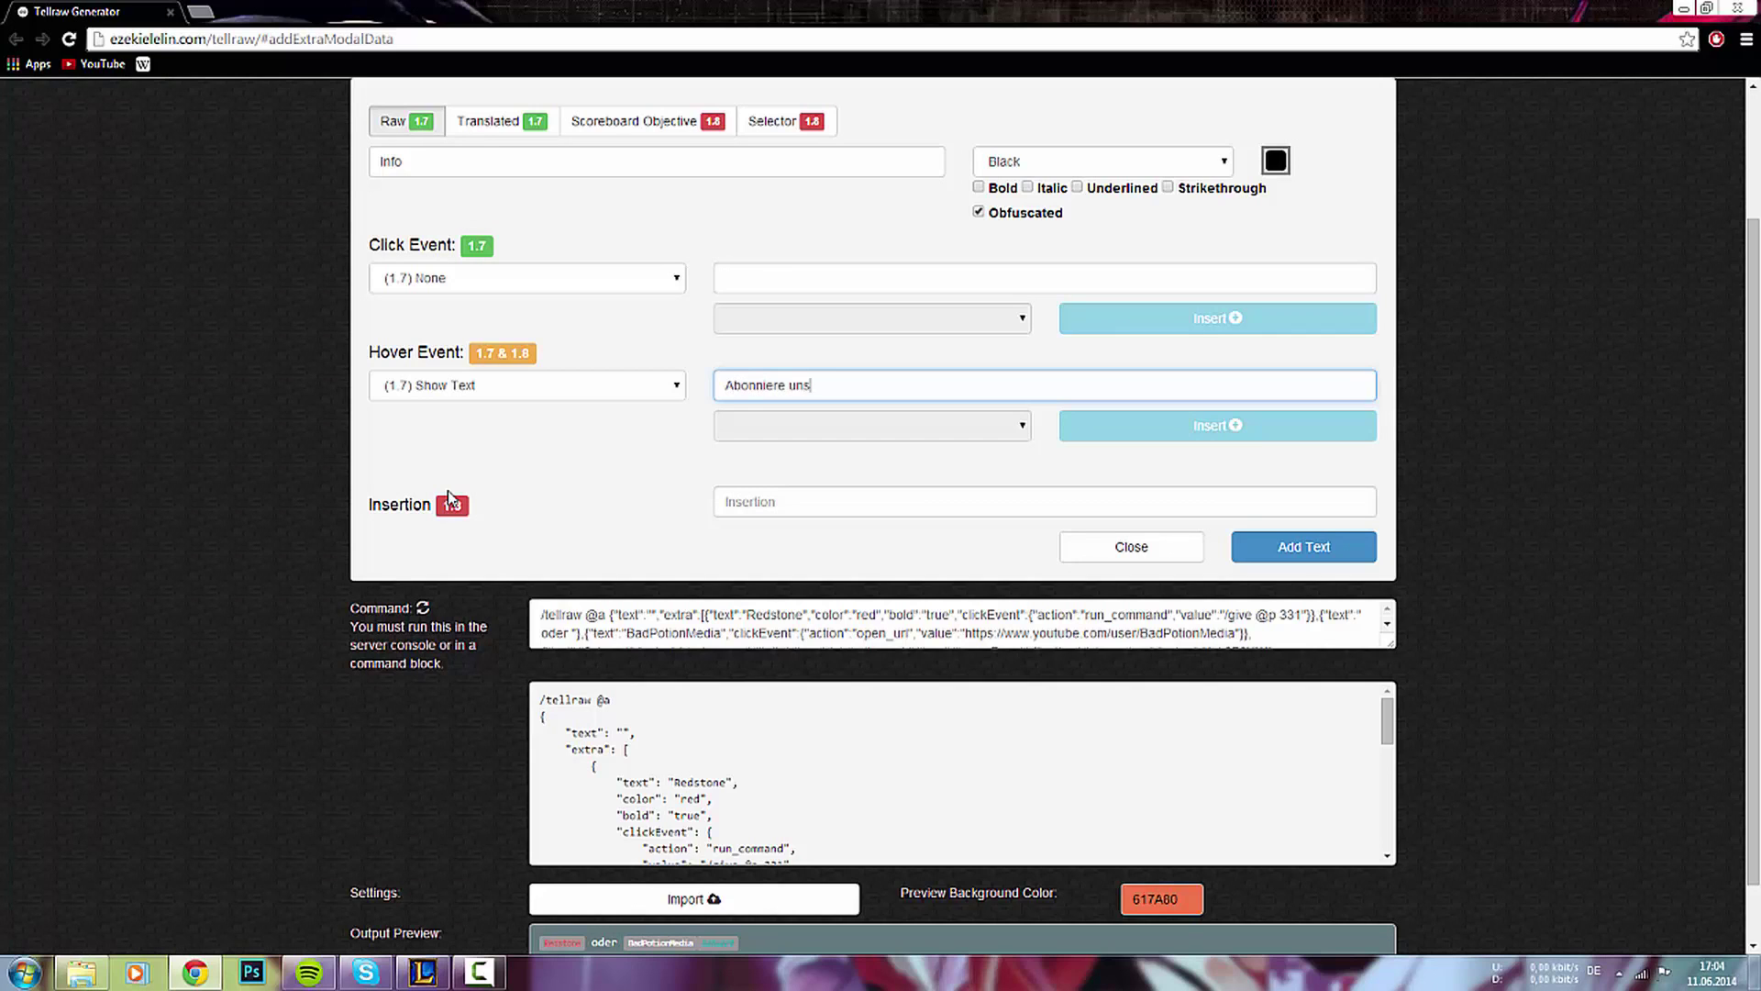
click(1321, 550)
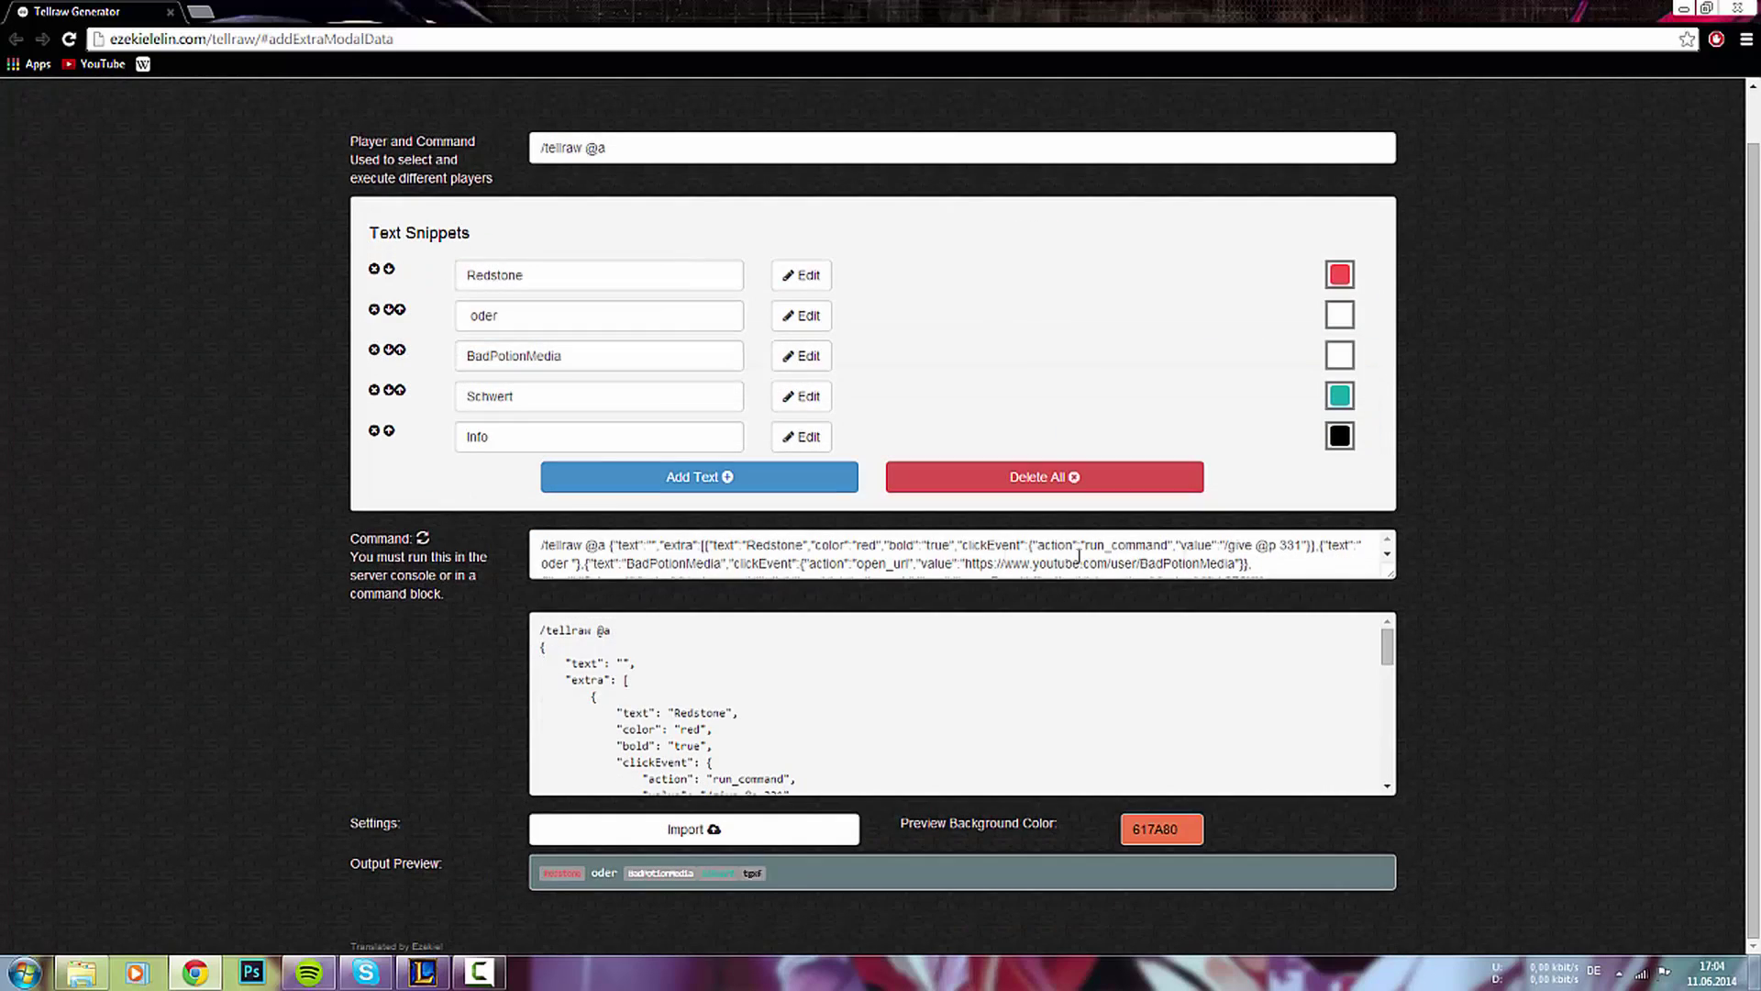
- Review the generated command and open the BadPotionMedia snippet for editing
click(928, 562)
scroll(911, 568, down, 2)
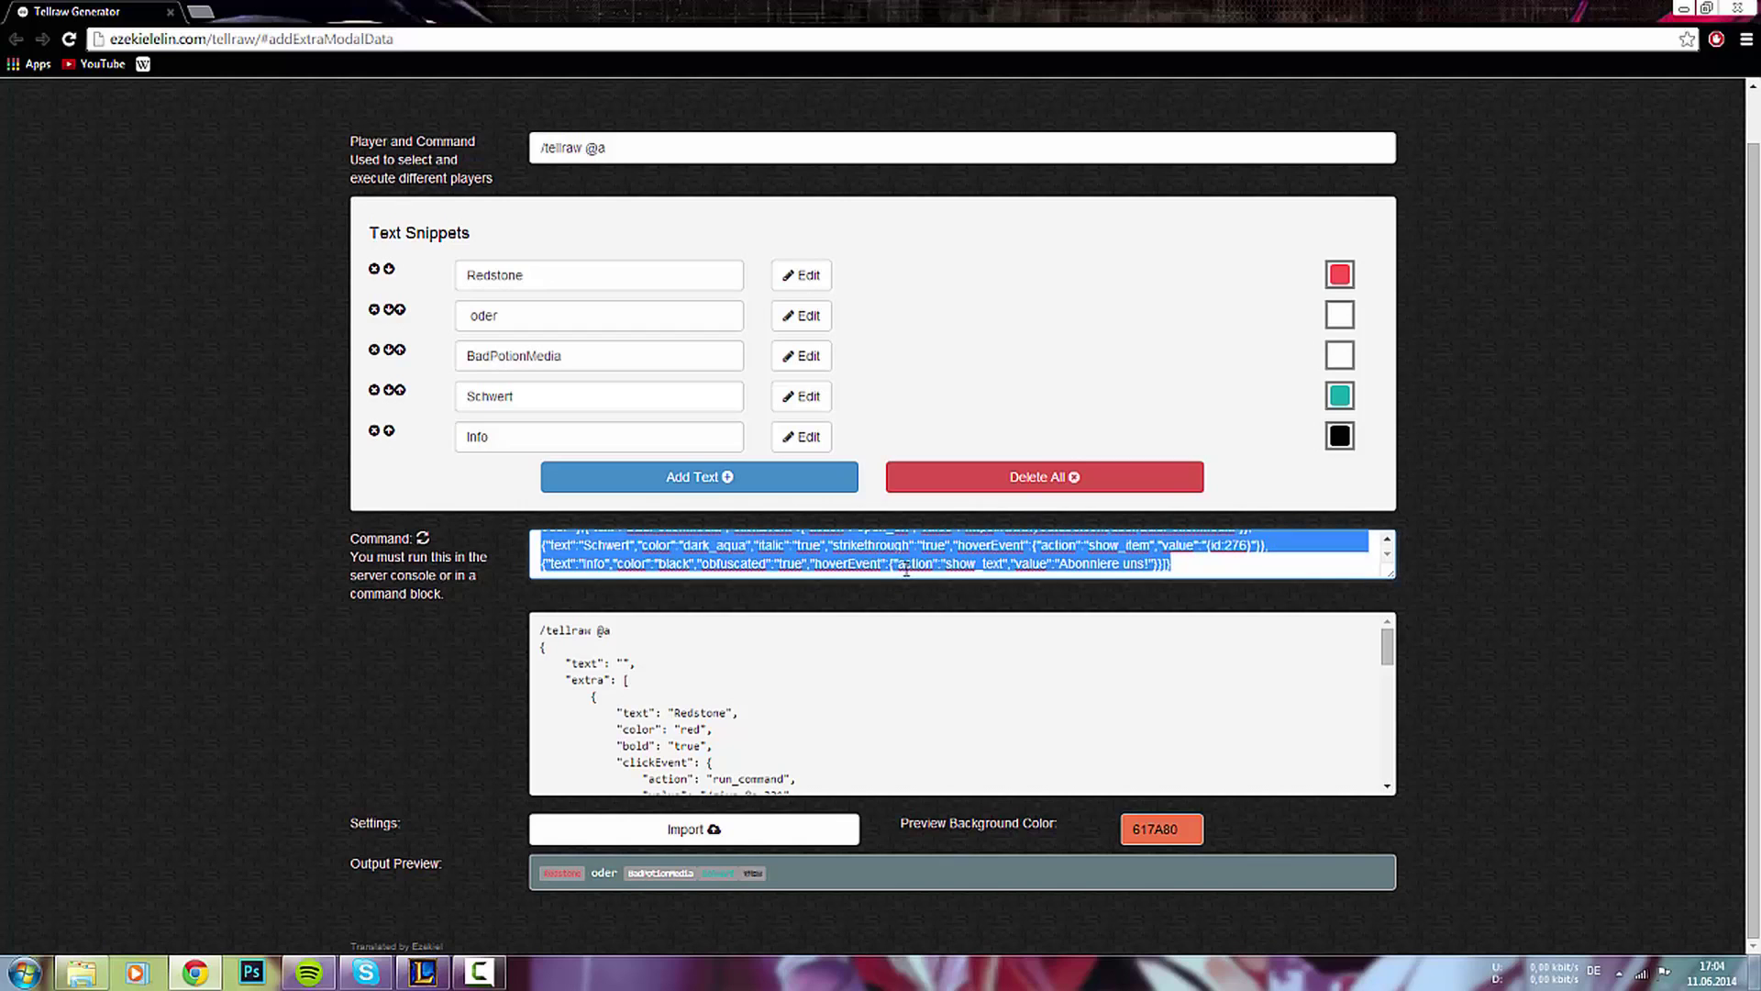
scroll(906, 569, up, 3)
scroll(889, 615, down, 3)
click(1250, 563)
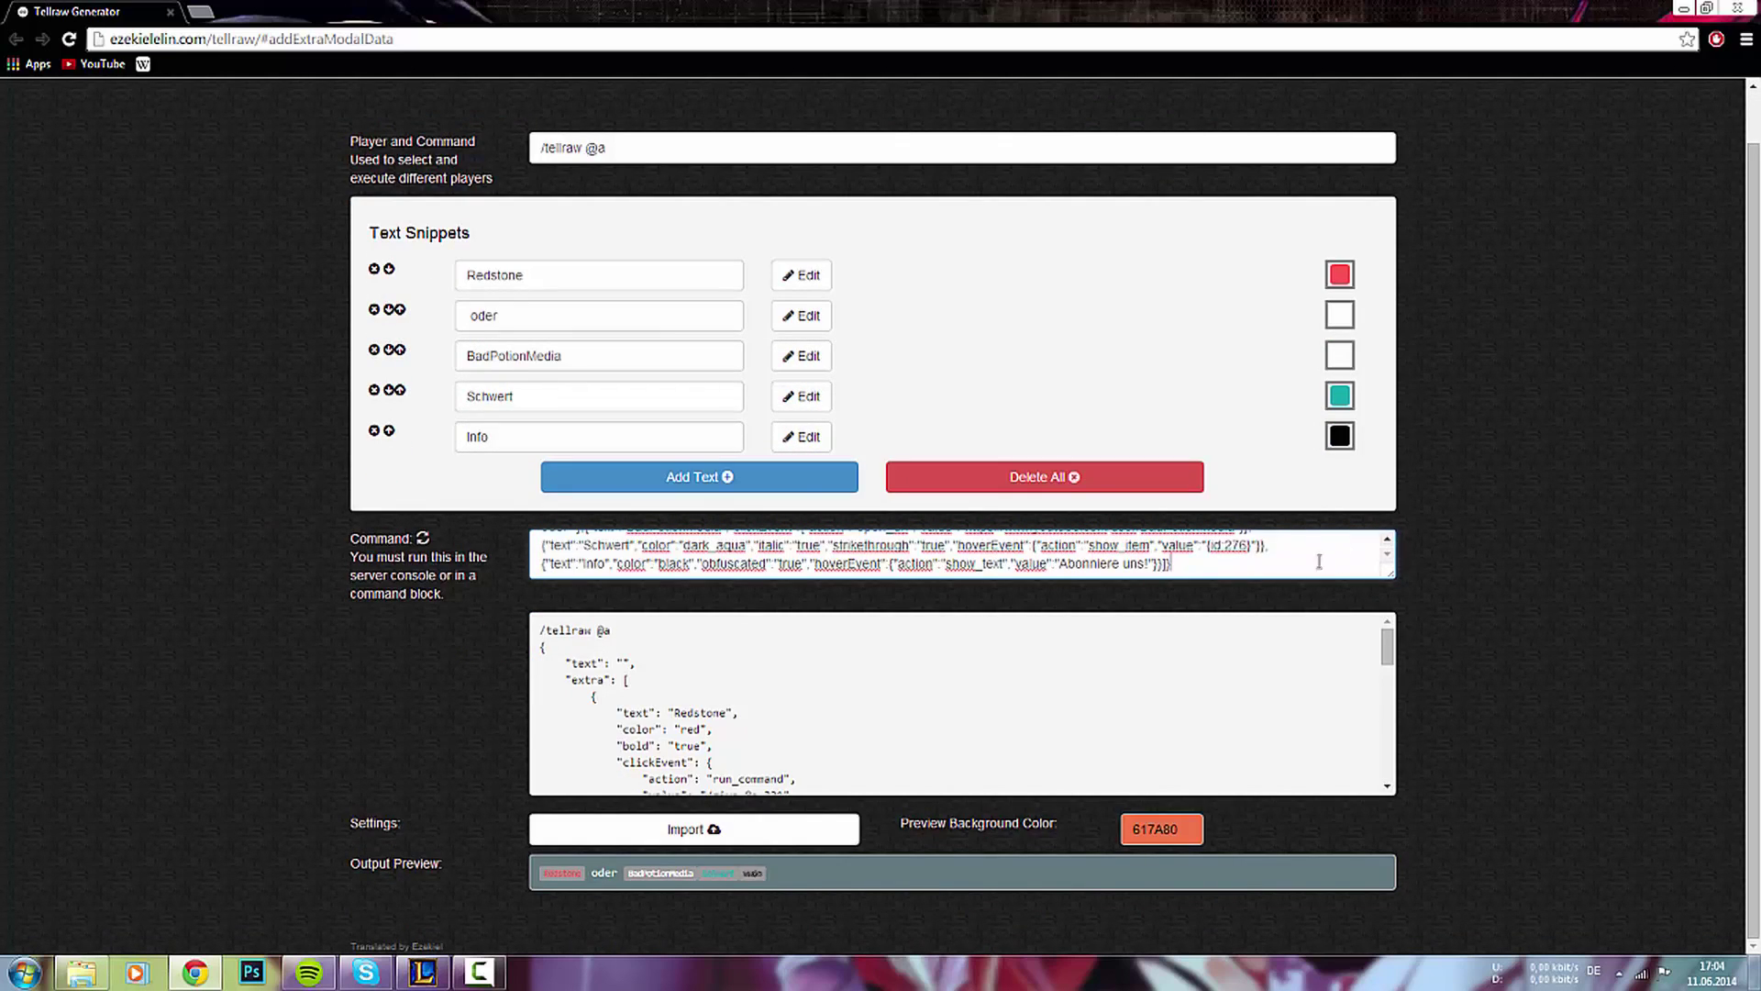
scroll(1293, 563, up, 2)
scroll(697, 545, down, 1)
scroll(649, 551, up, 1)
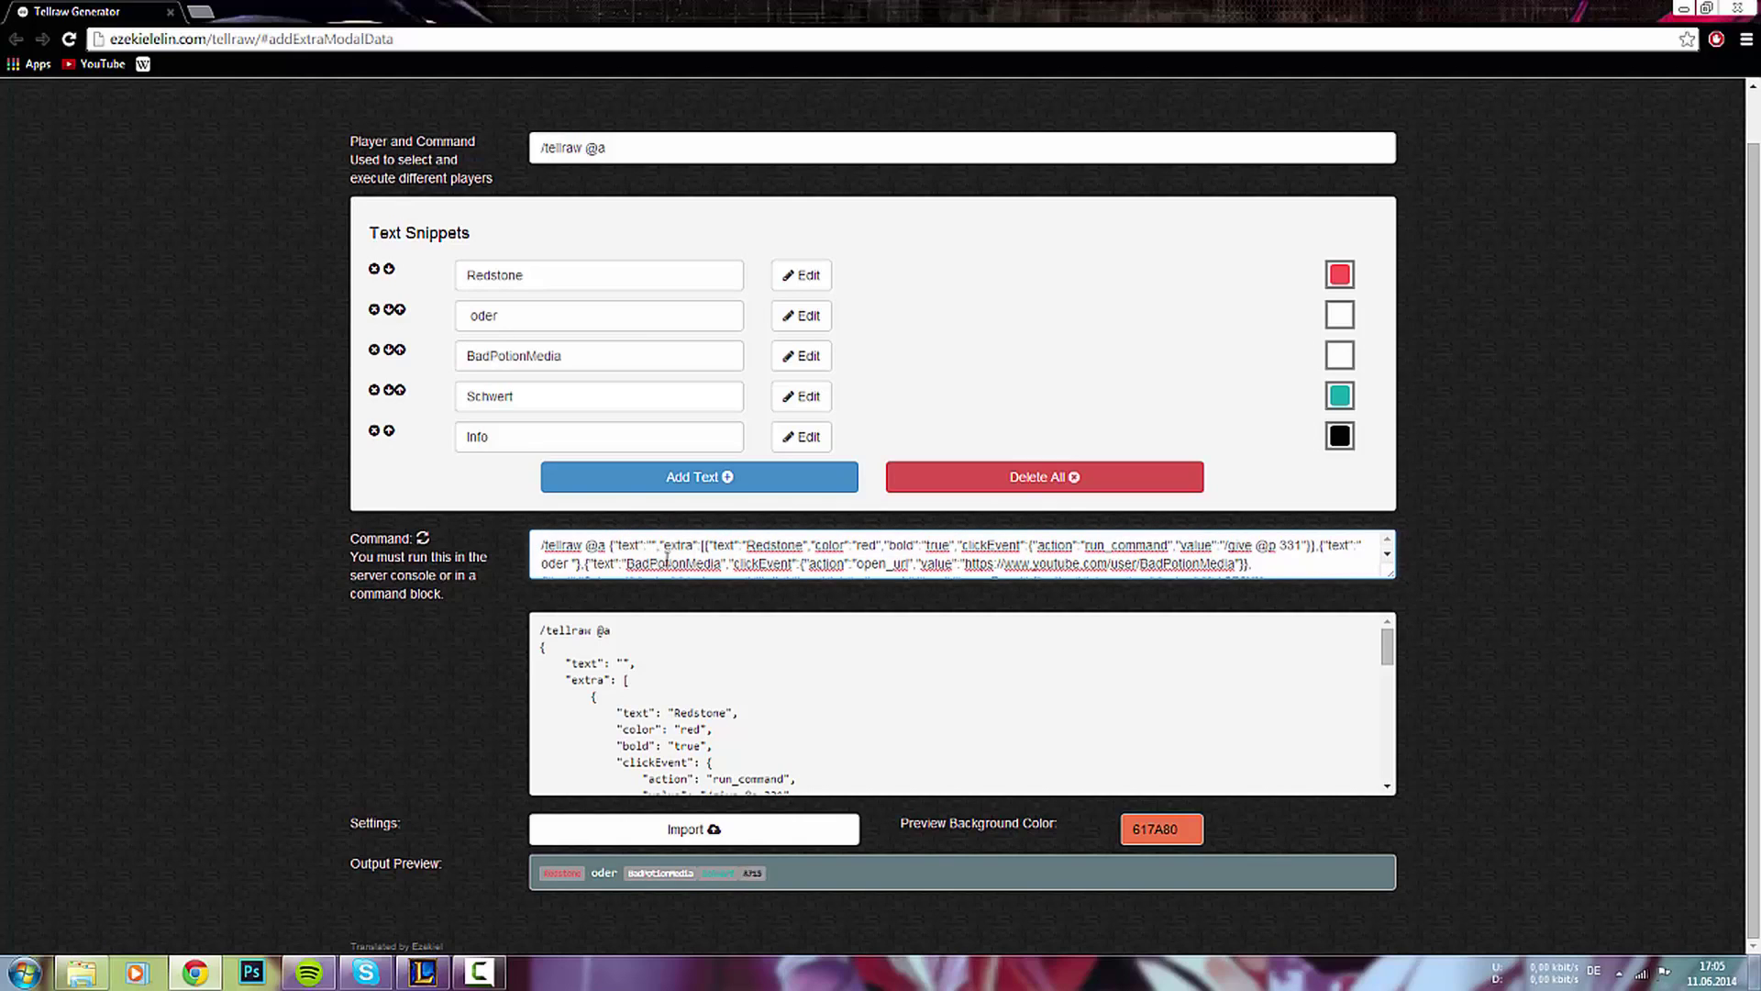
scroll(672, 559, down, 2)
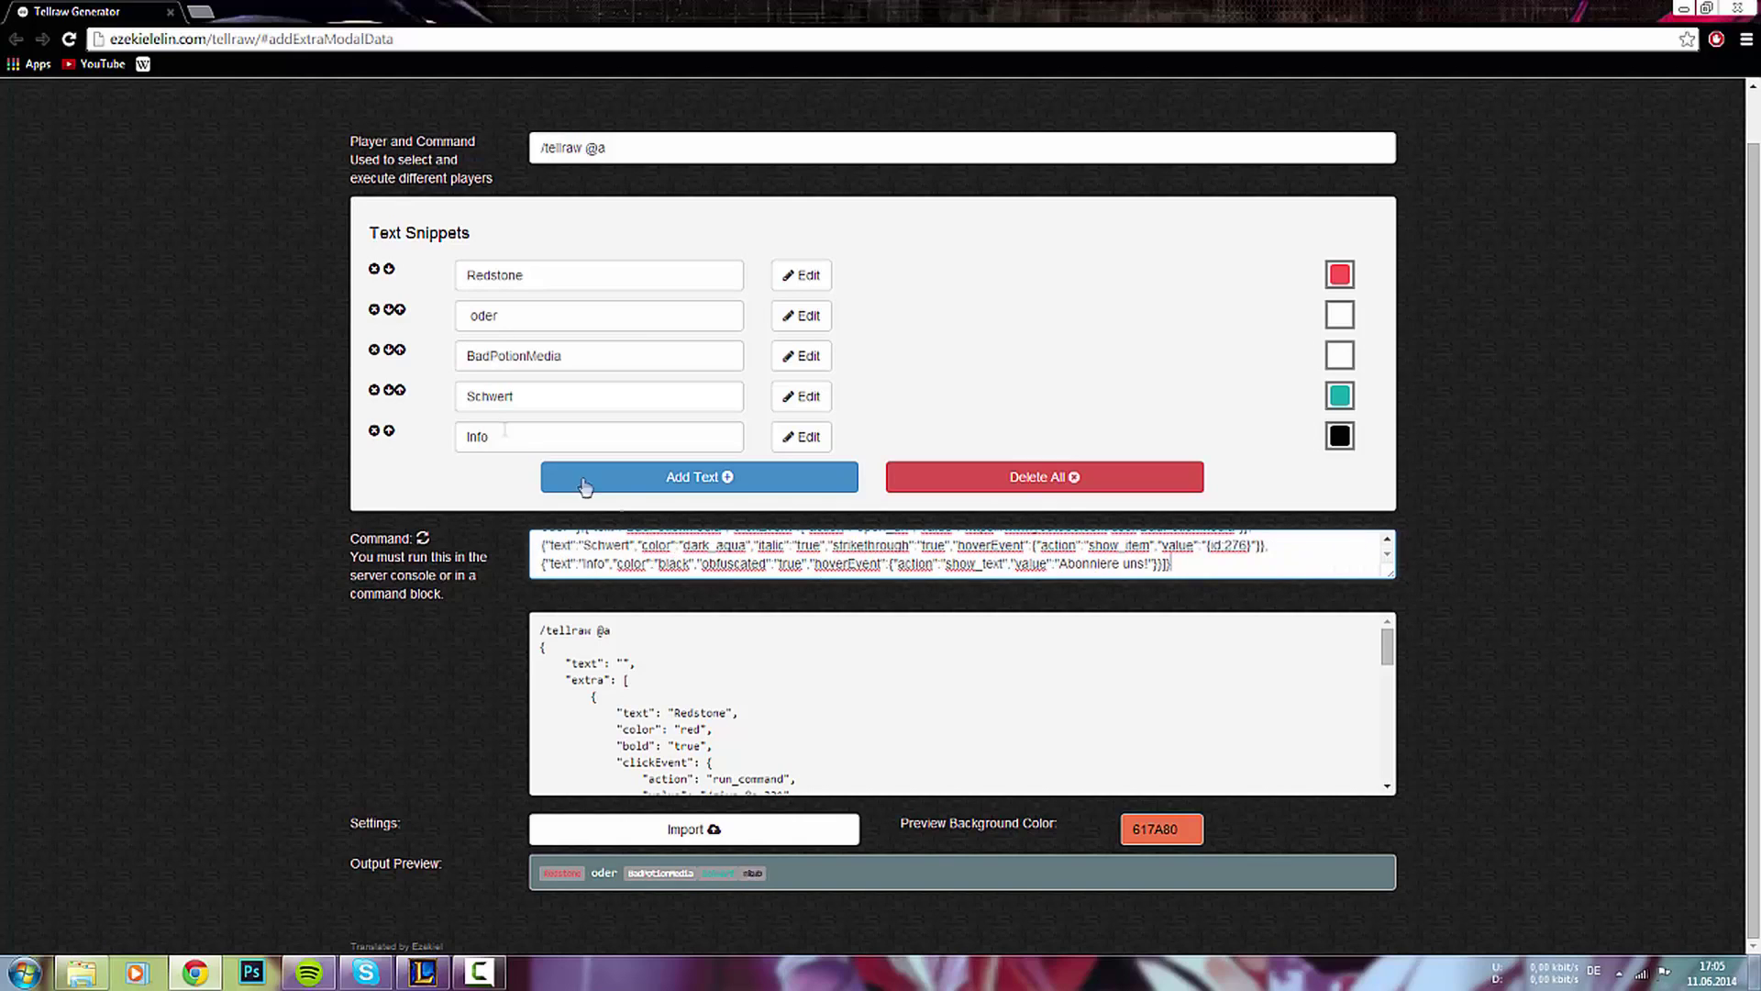
click(787, 357)
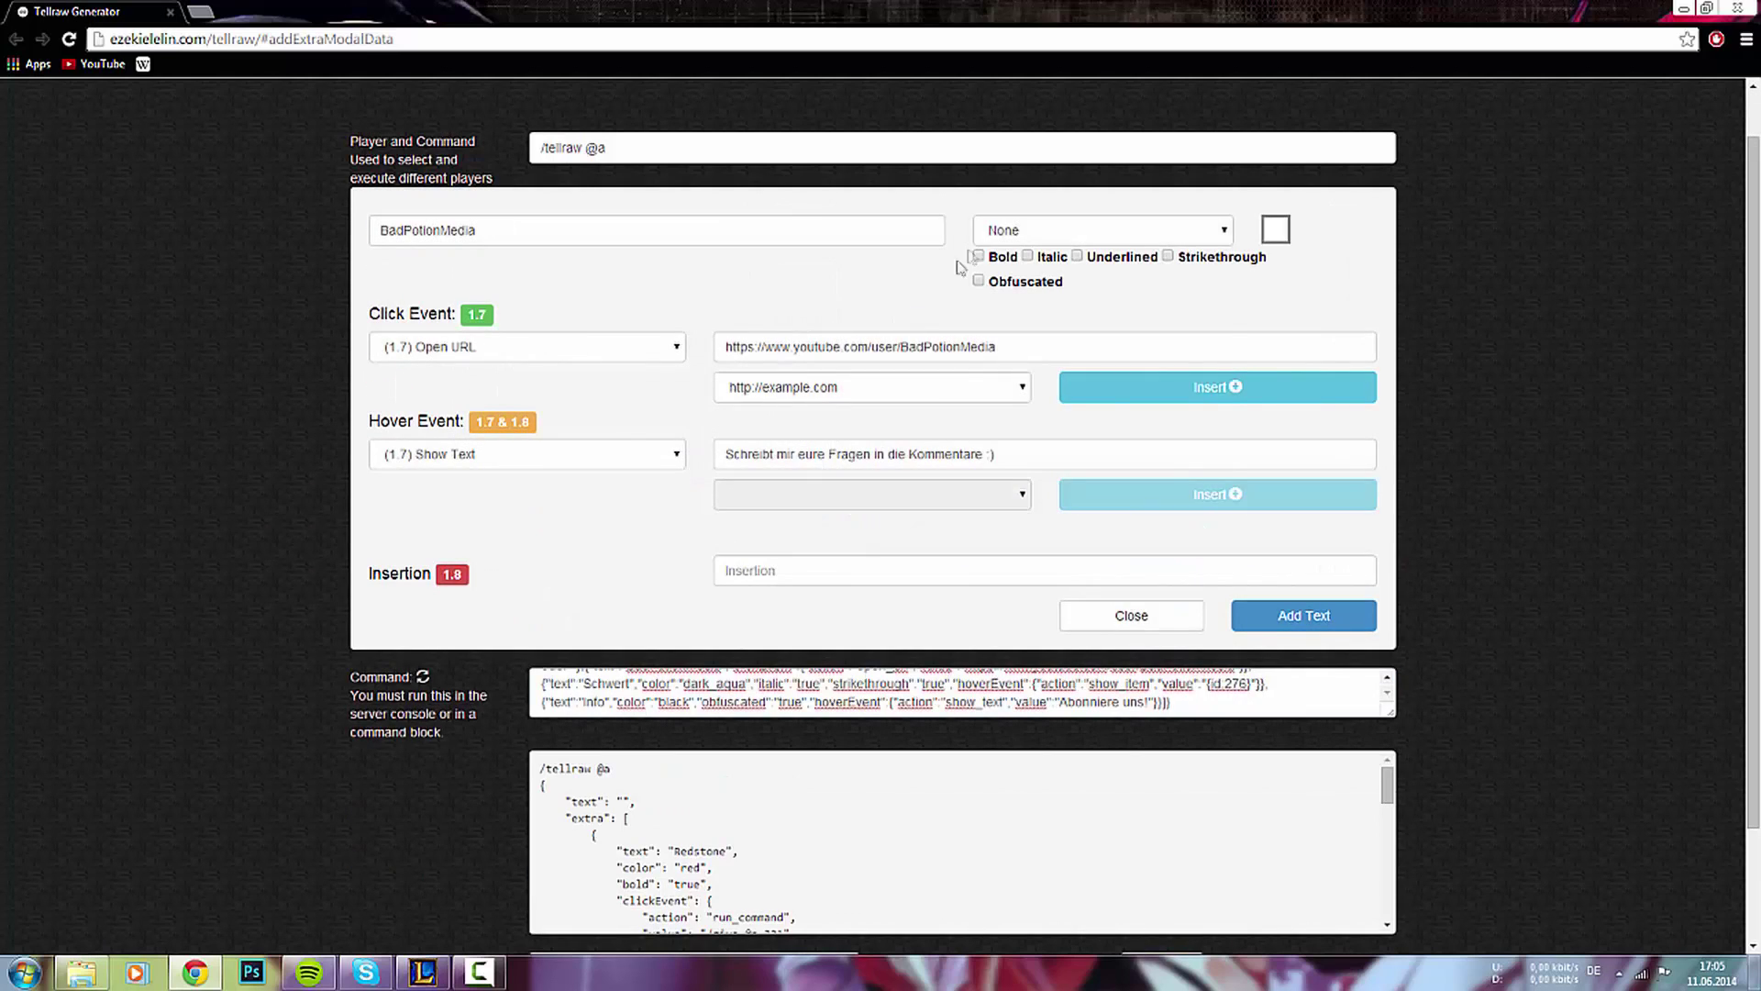
- Change the BadPotionMedia snippet's colour to gold and save it
click(1024, 231)
click(1015, 288)
click(1294, 627)
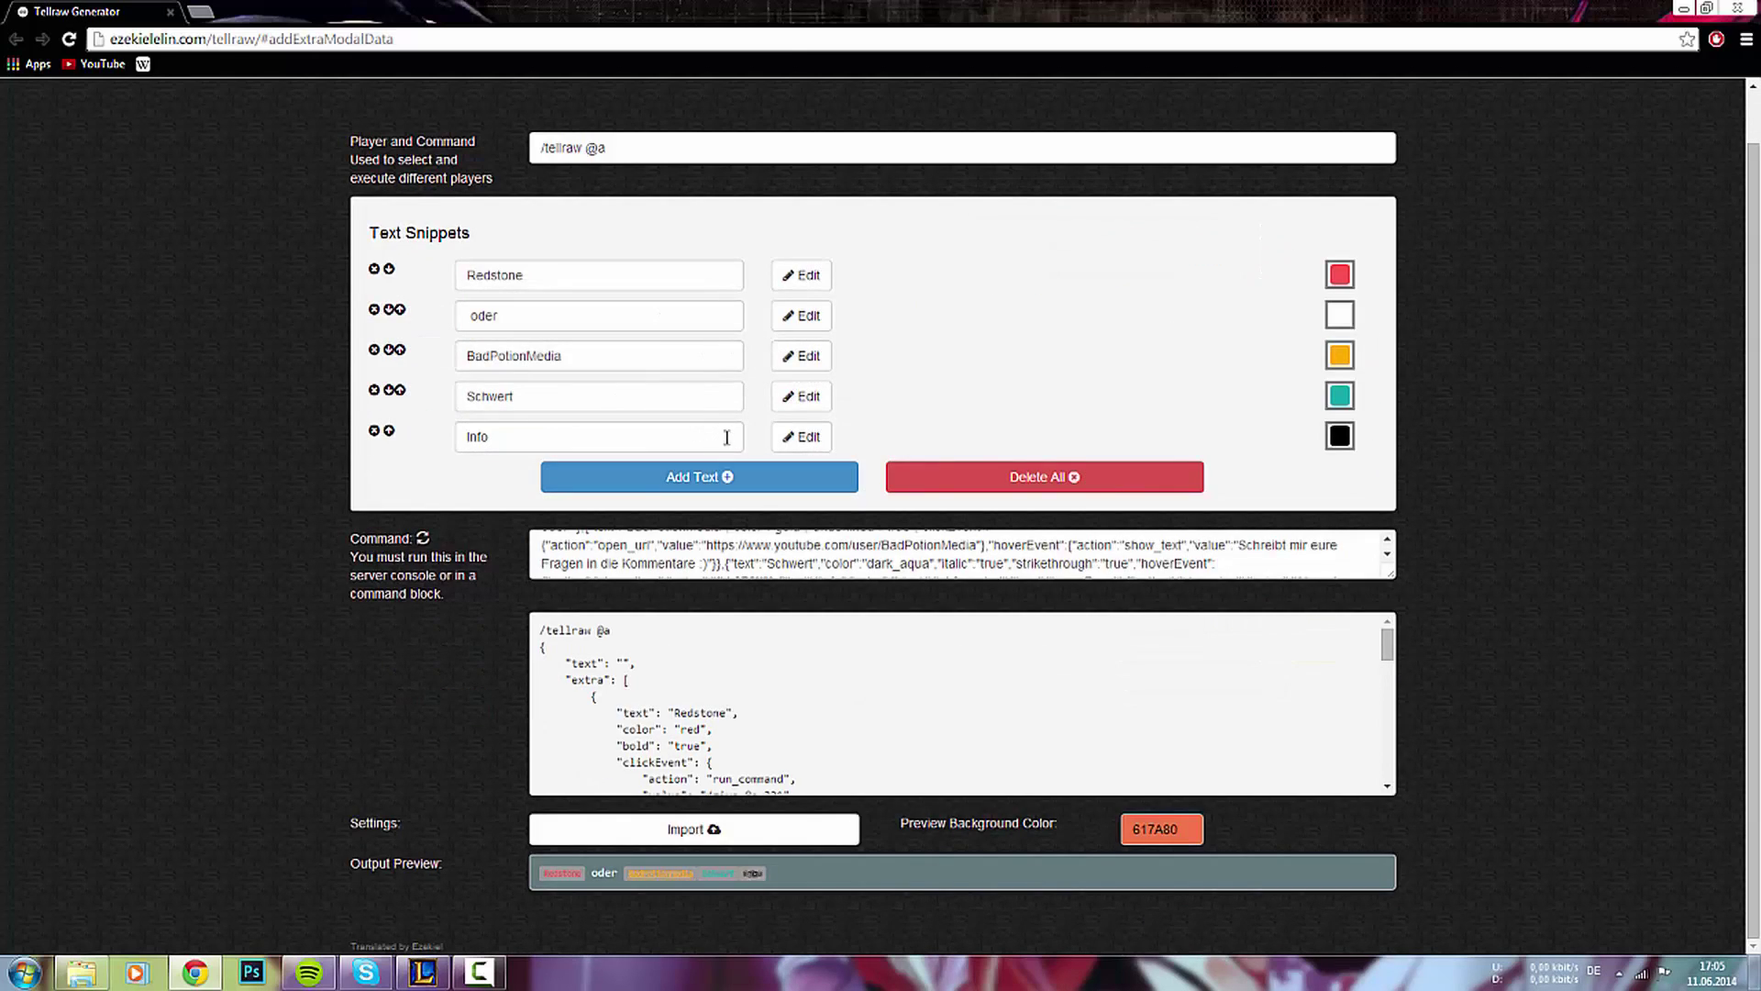
- Select the whole updated command and start a new blank snippet
click(701, 553)
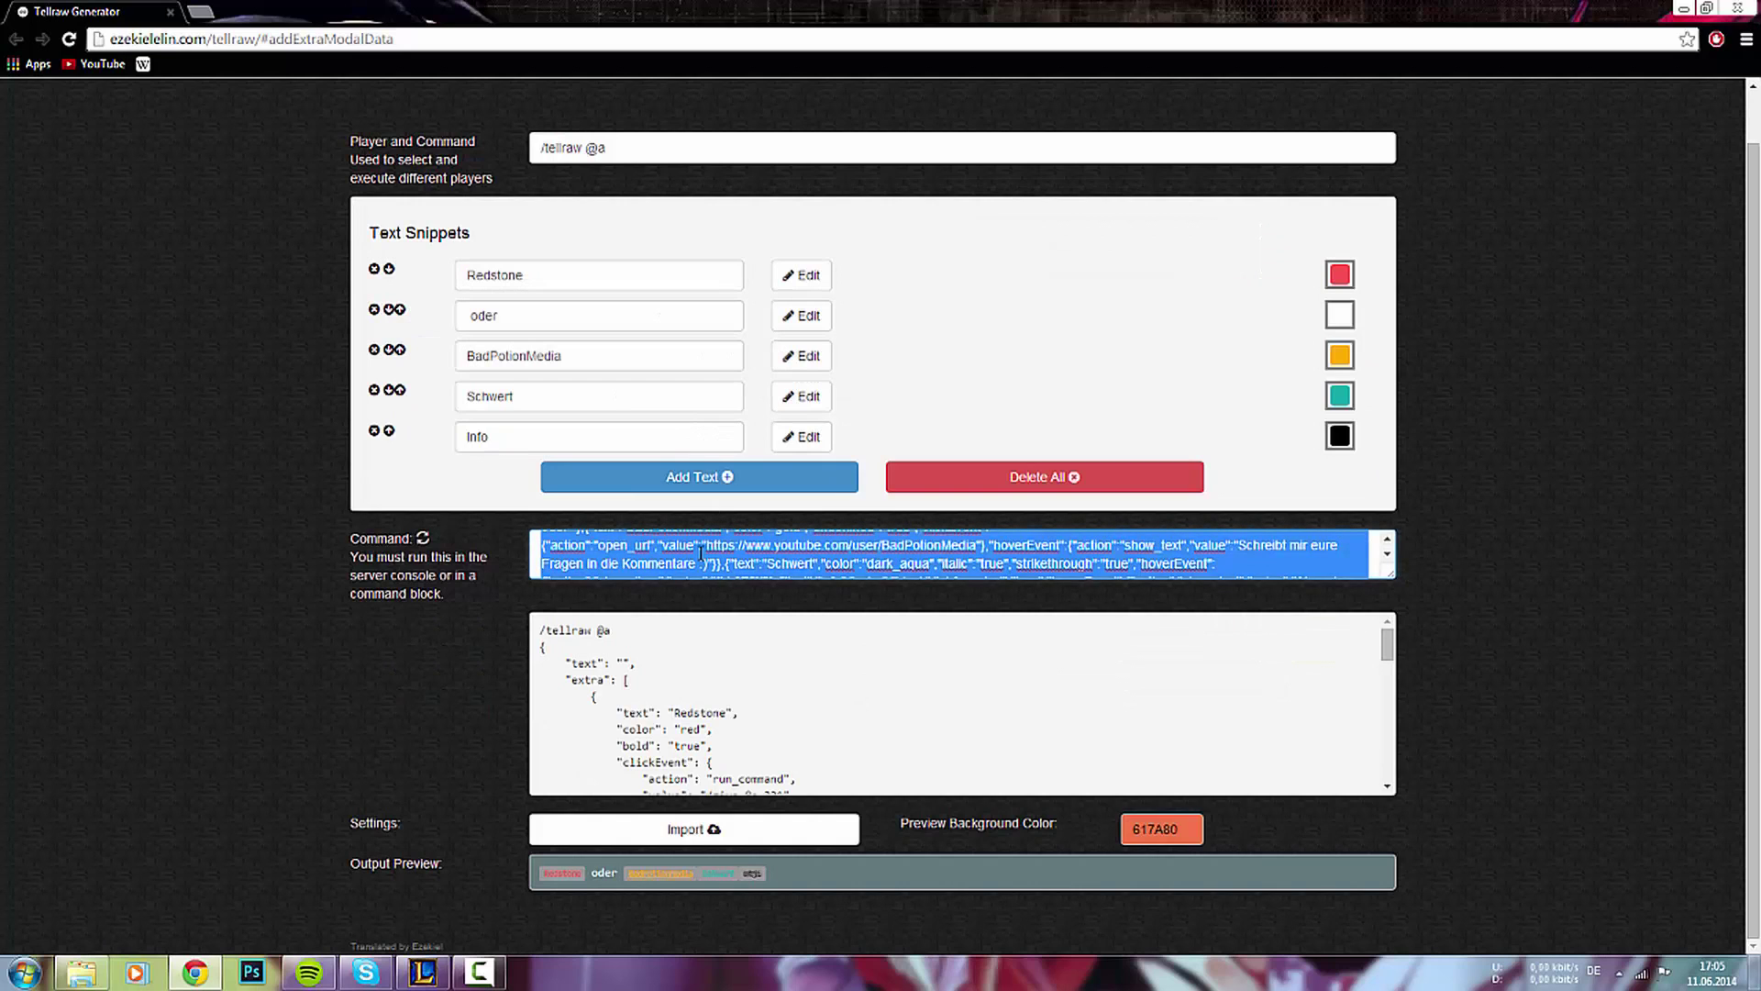
scroll(163, 555, up, 1)
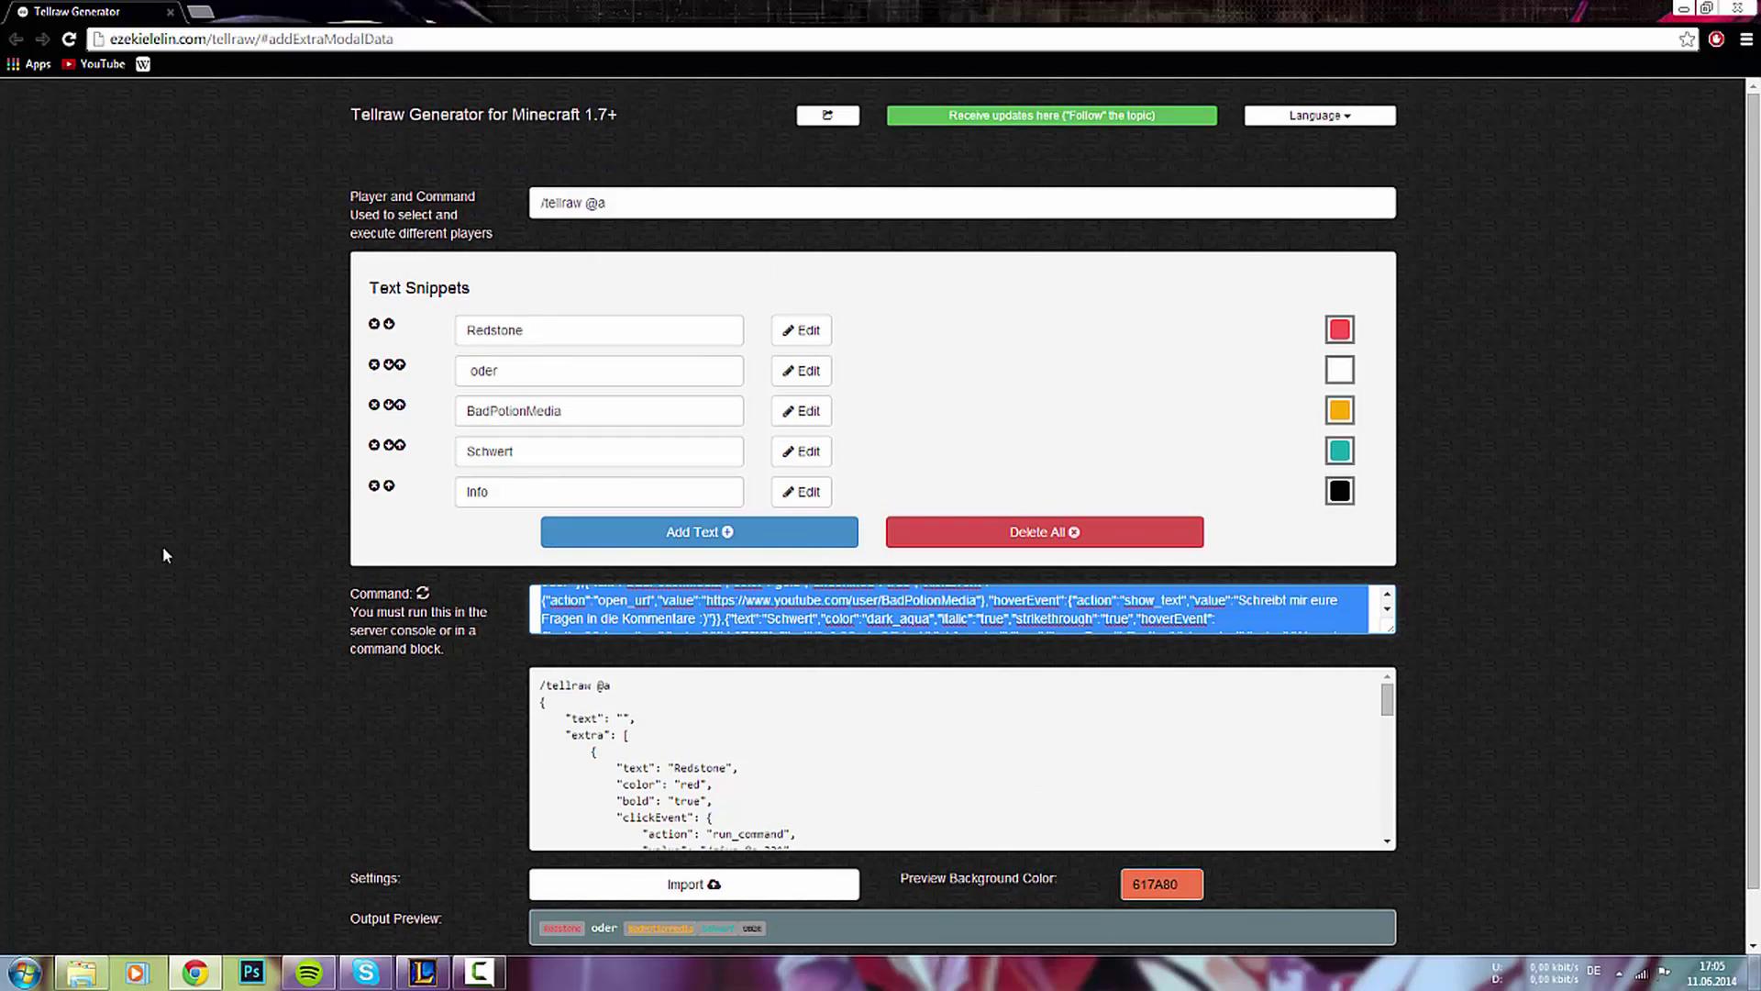
click(610, 551)
- Browse the Click Event and Hover Event options on the blank snippet, leaving both None
scroll(376, 294, up, 2)
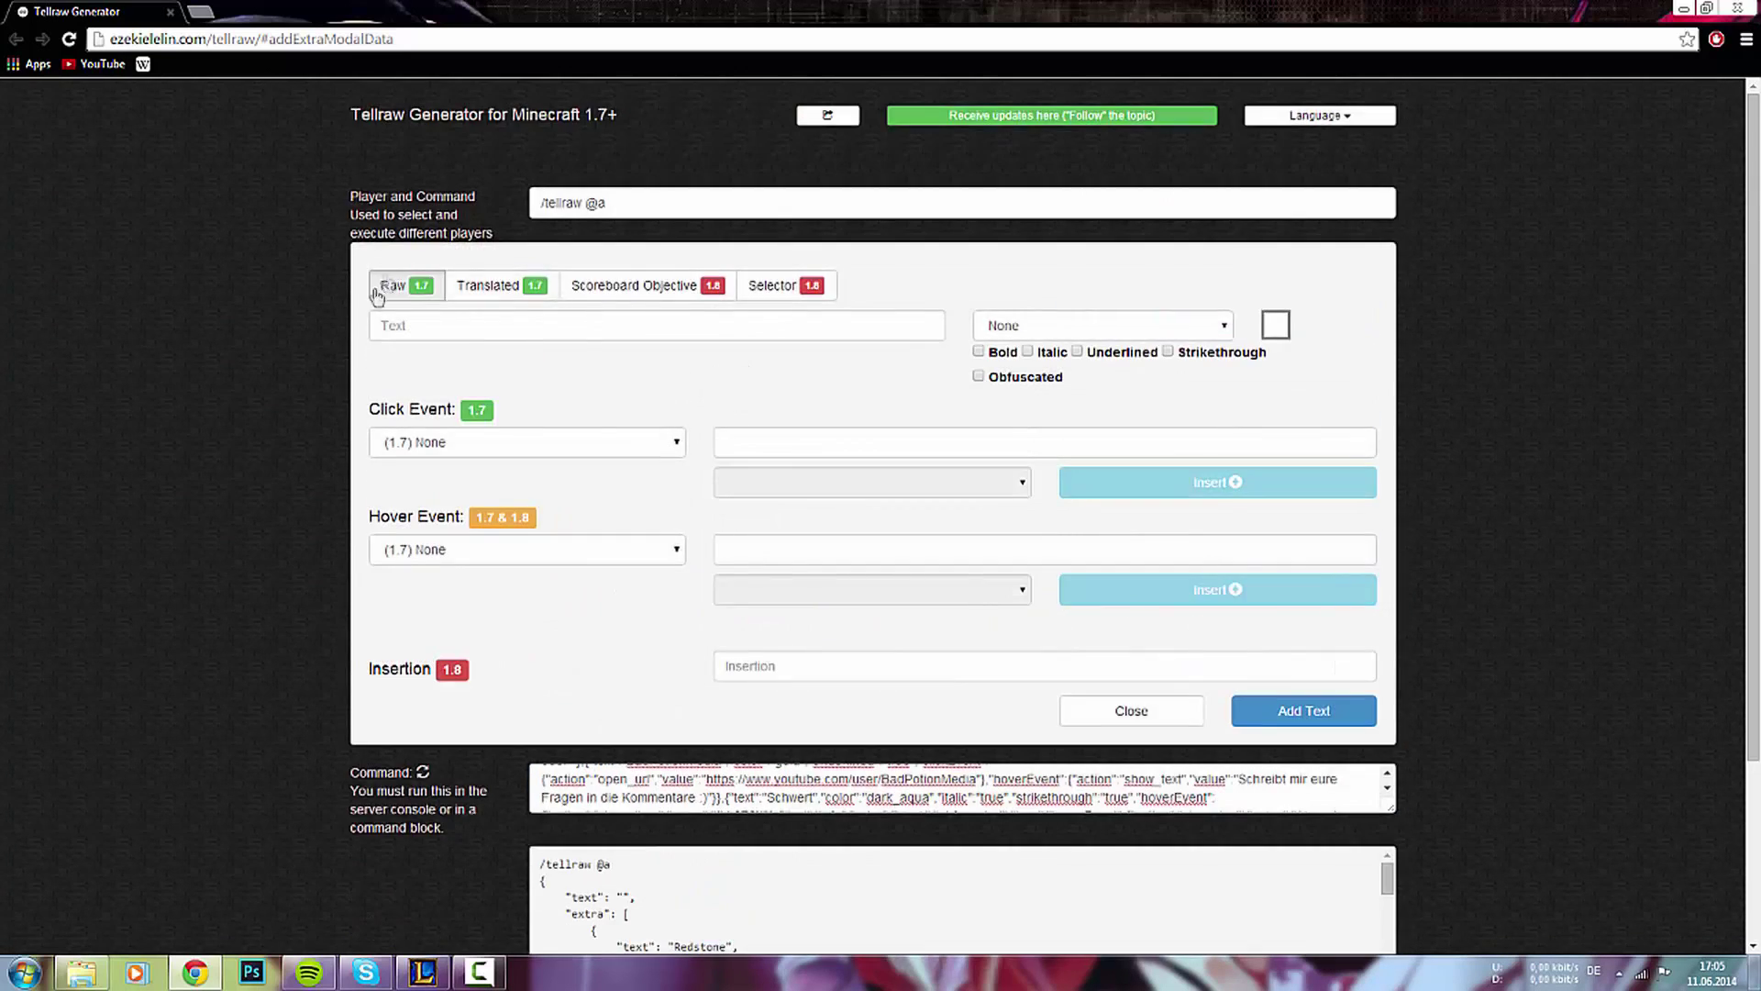
click(490, 327)
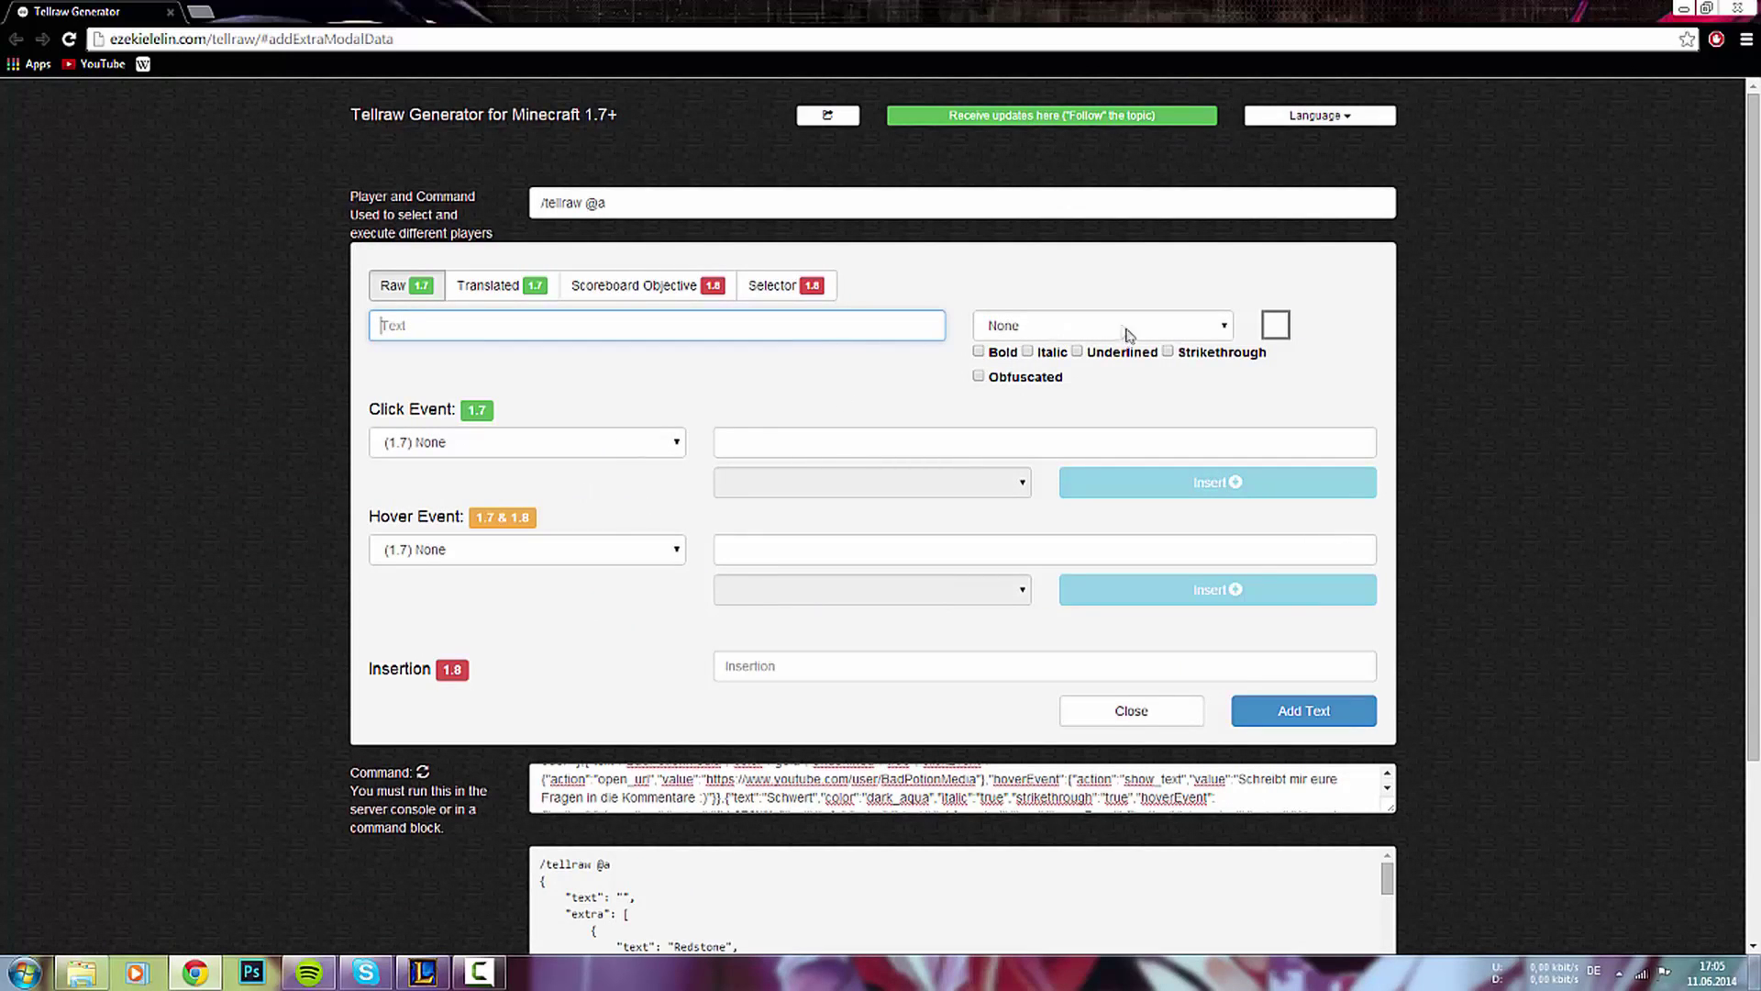
click(406, 441)
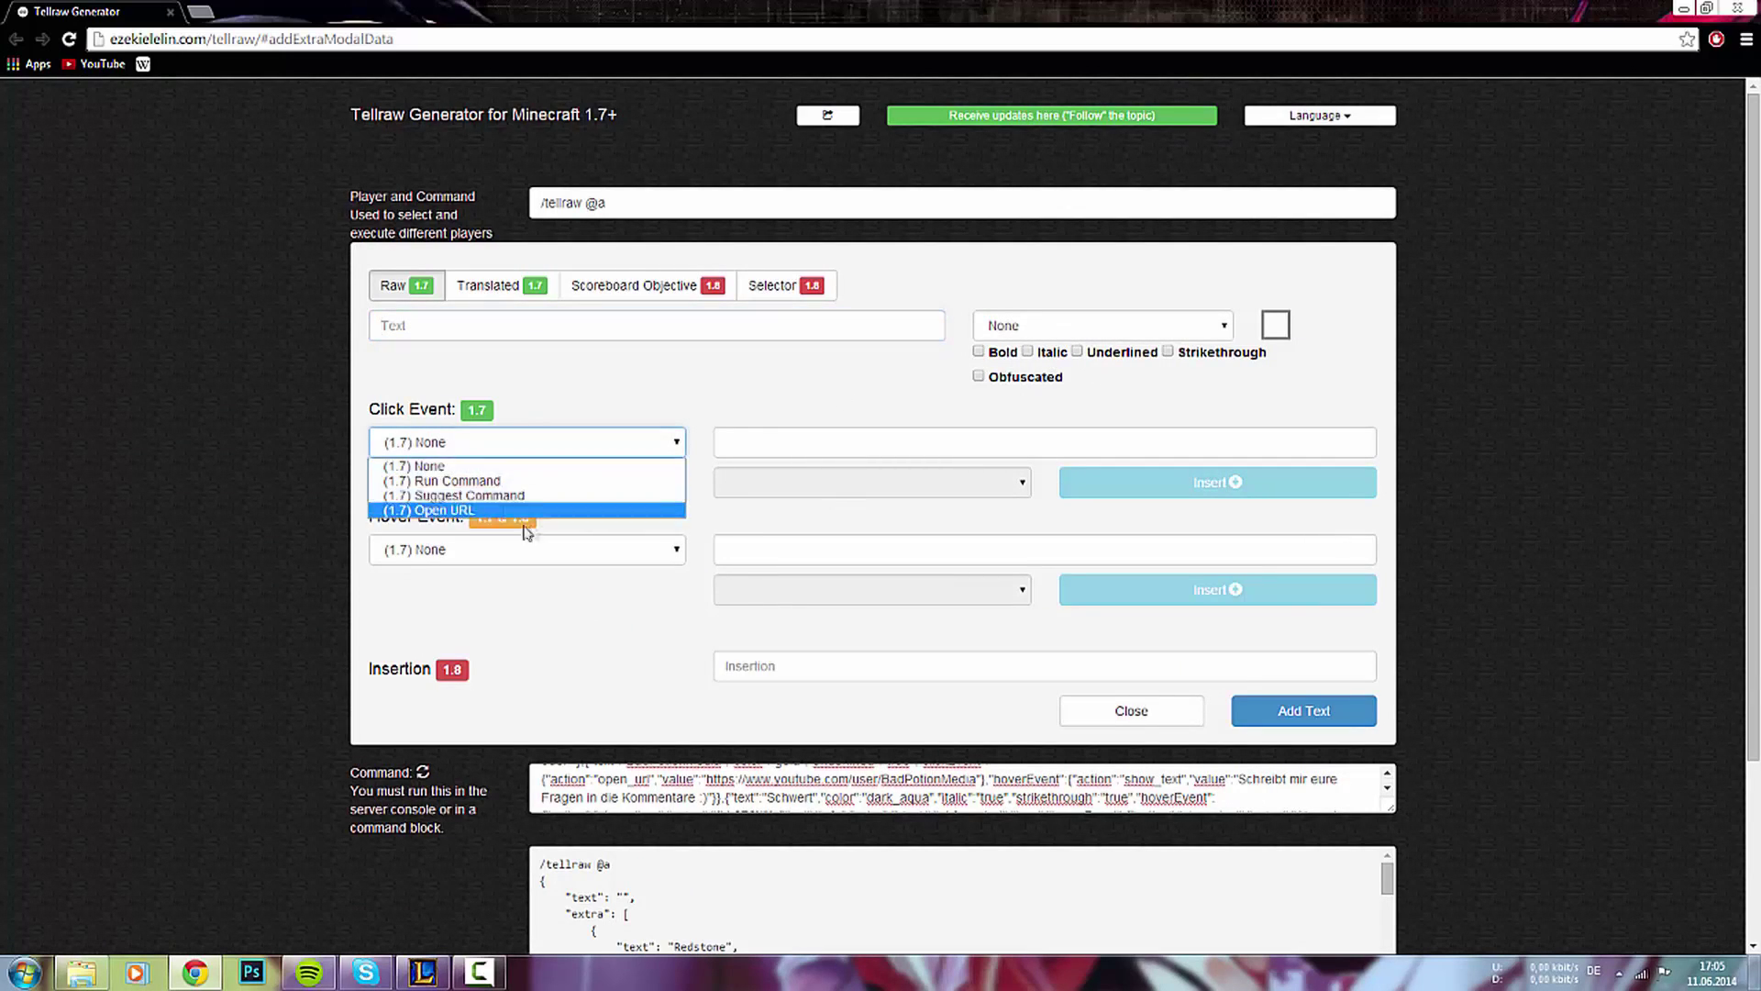
click(463, 459)
click(477, 551)
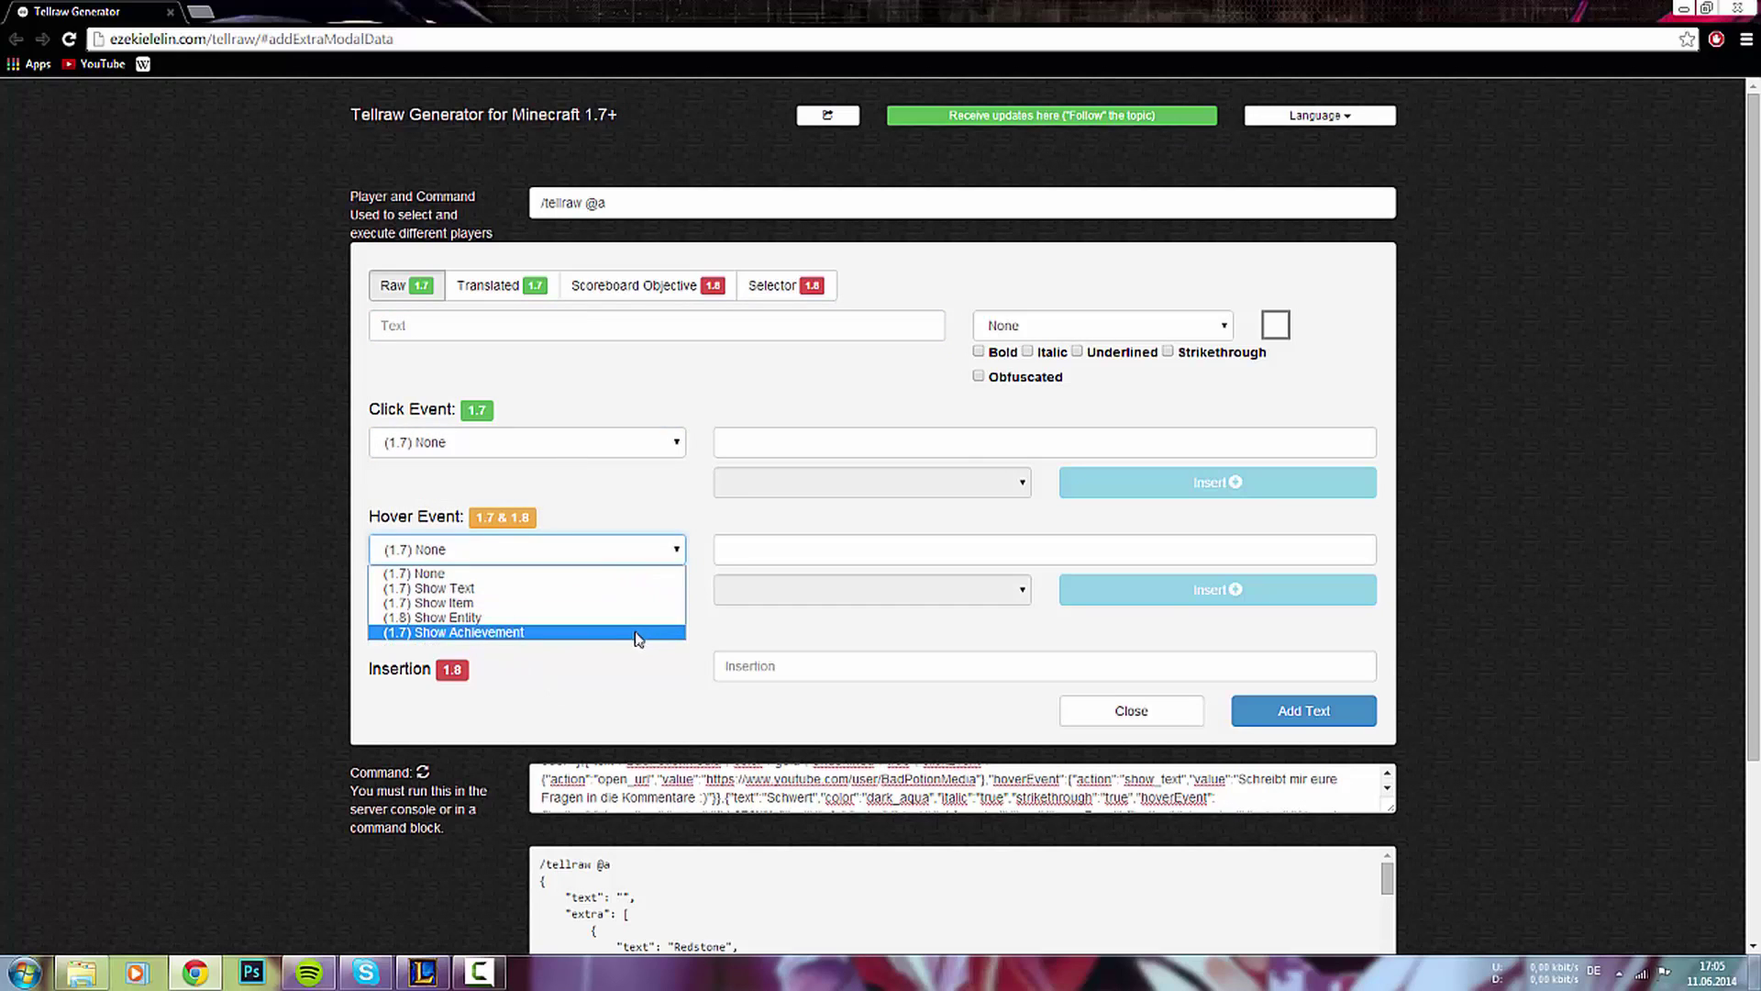
click(556, 558)
scroll(871, 550, down, 2)
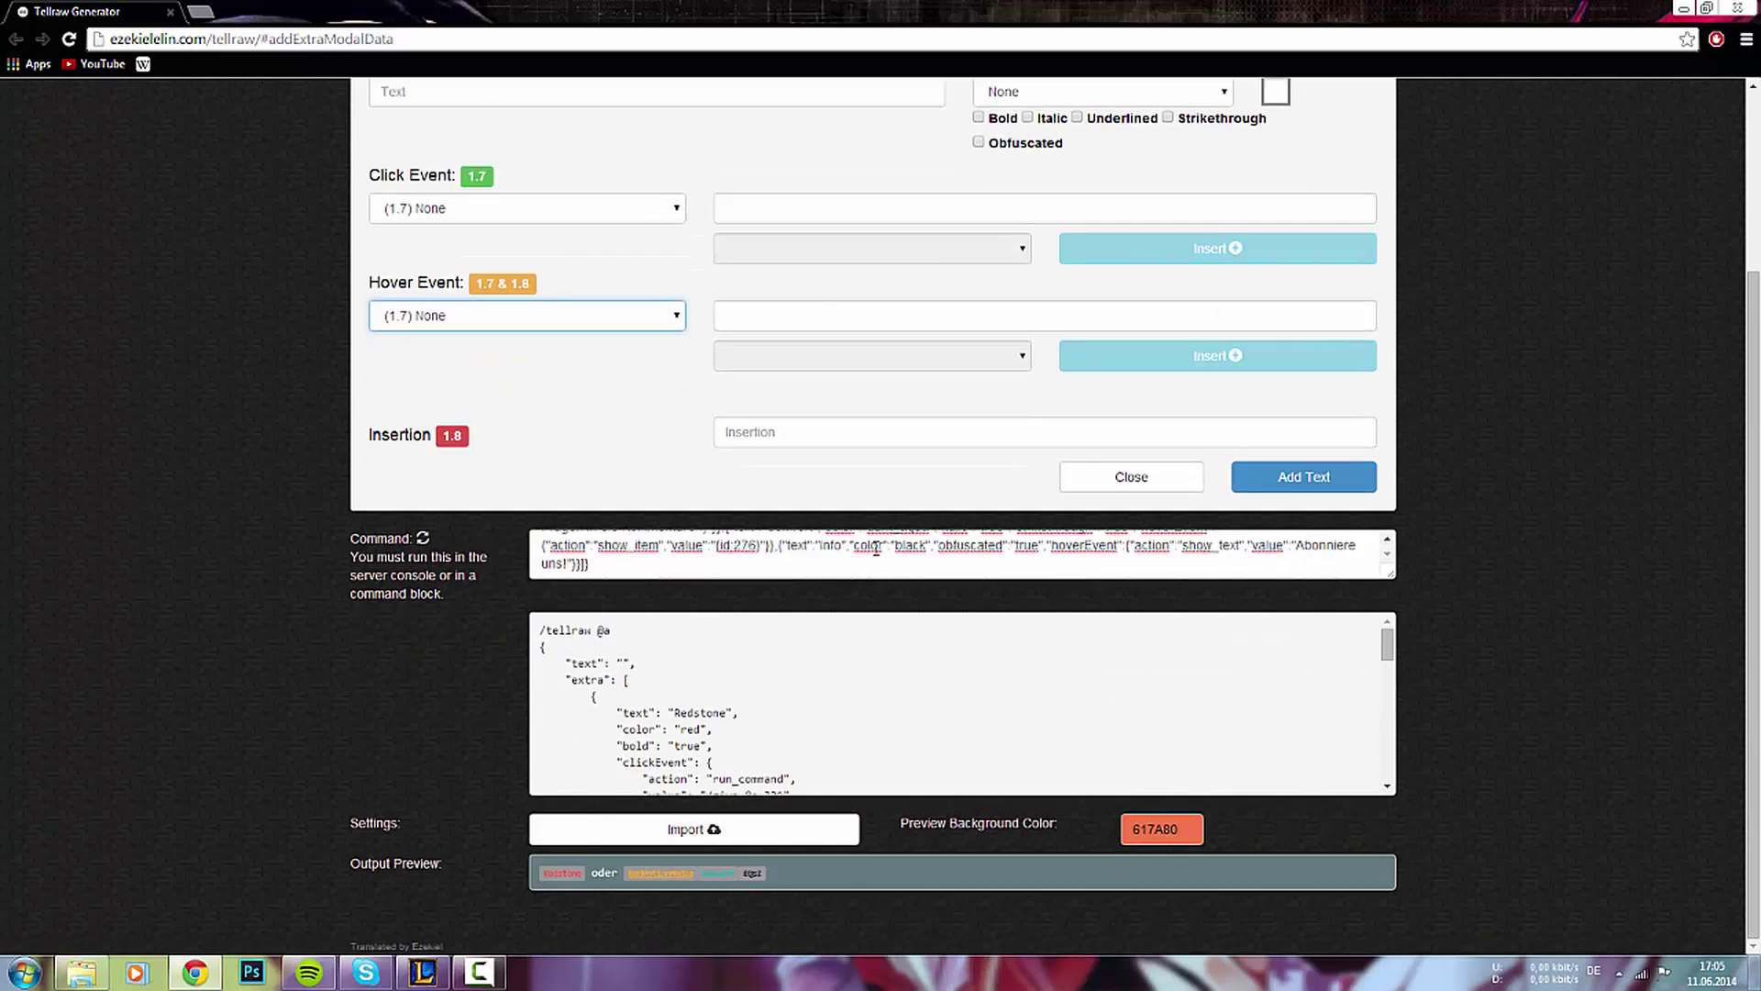
scroll(844, 546, up, 3)
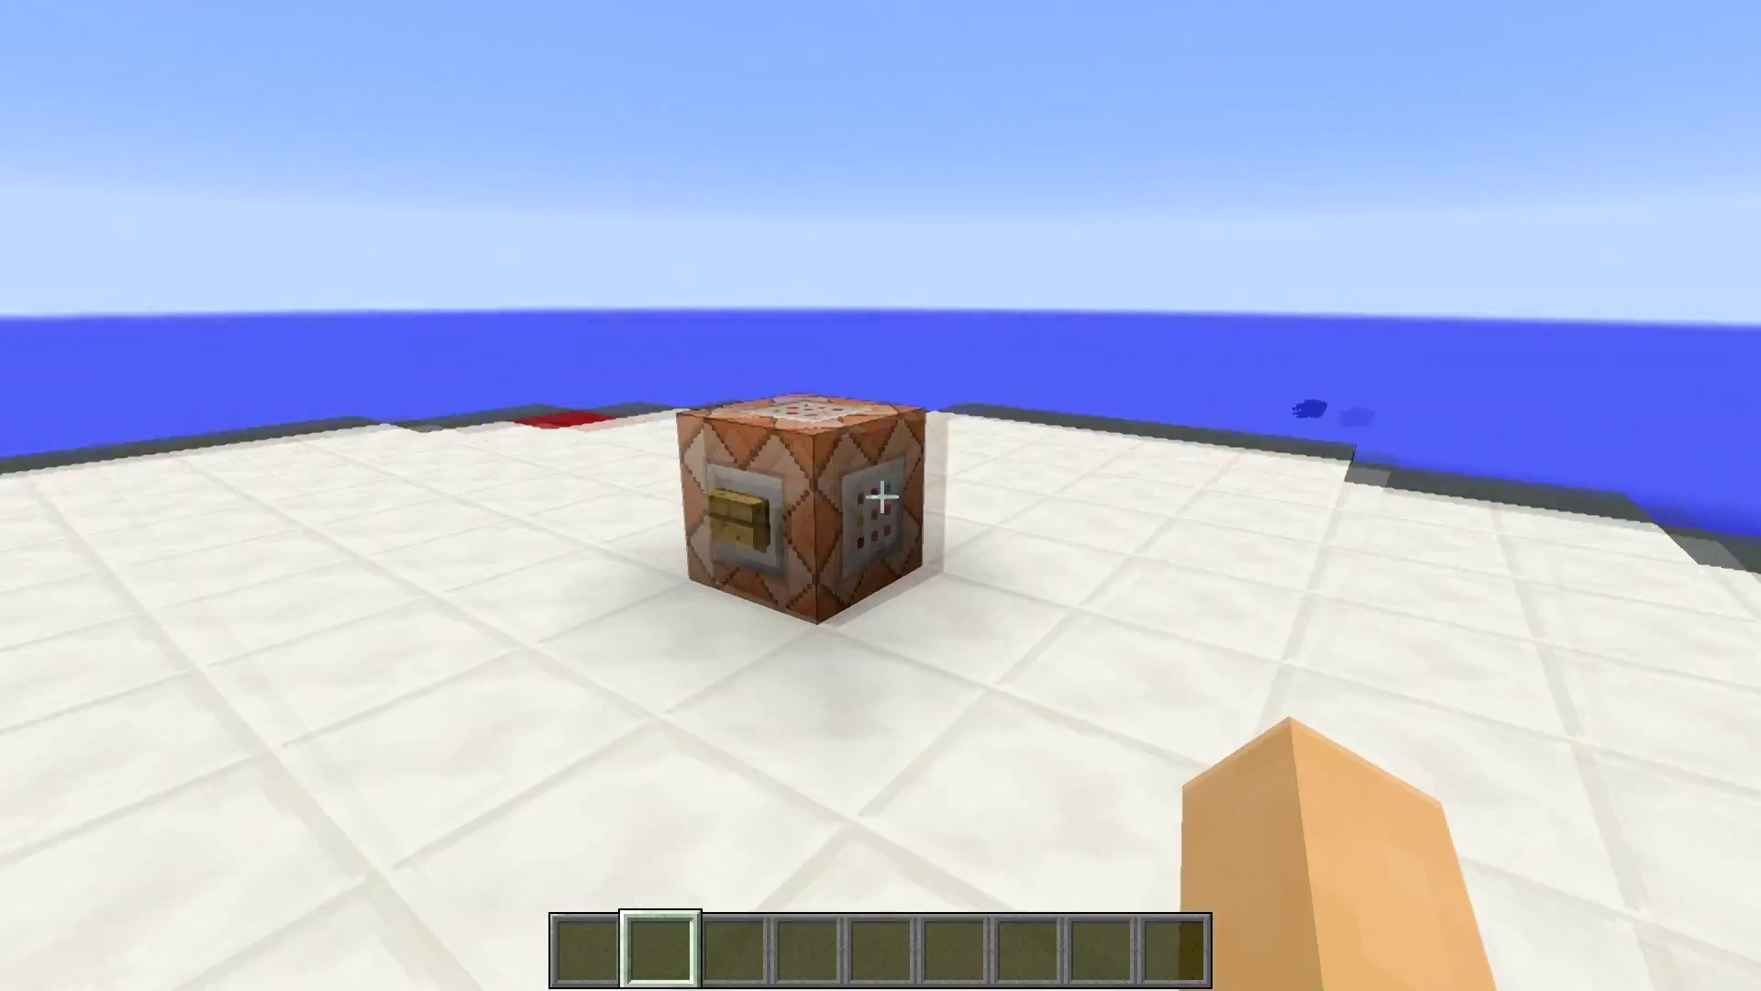
- Walk to the command block and trigger the tellraw message
key(w)
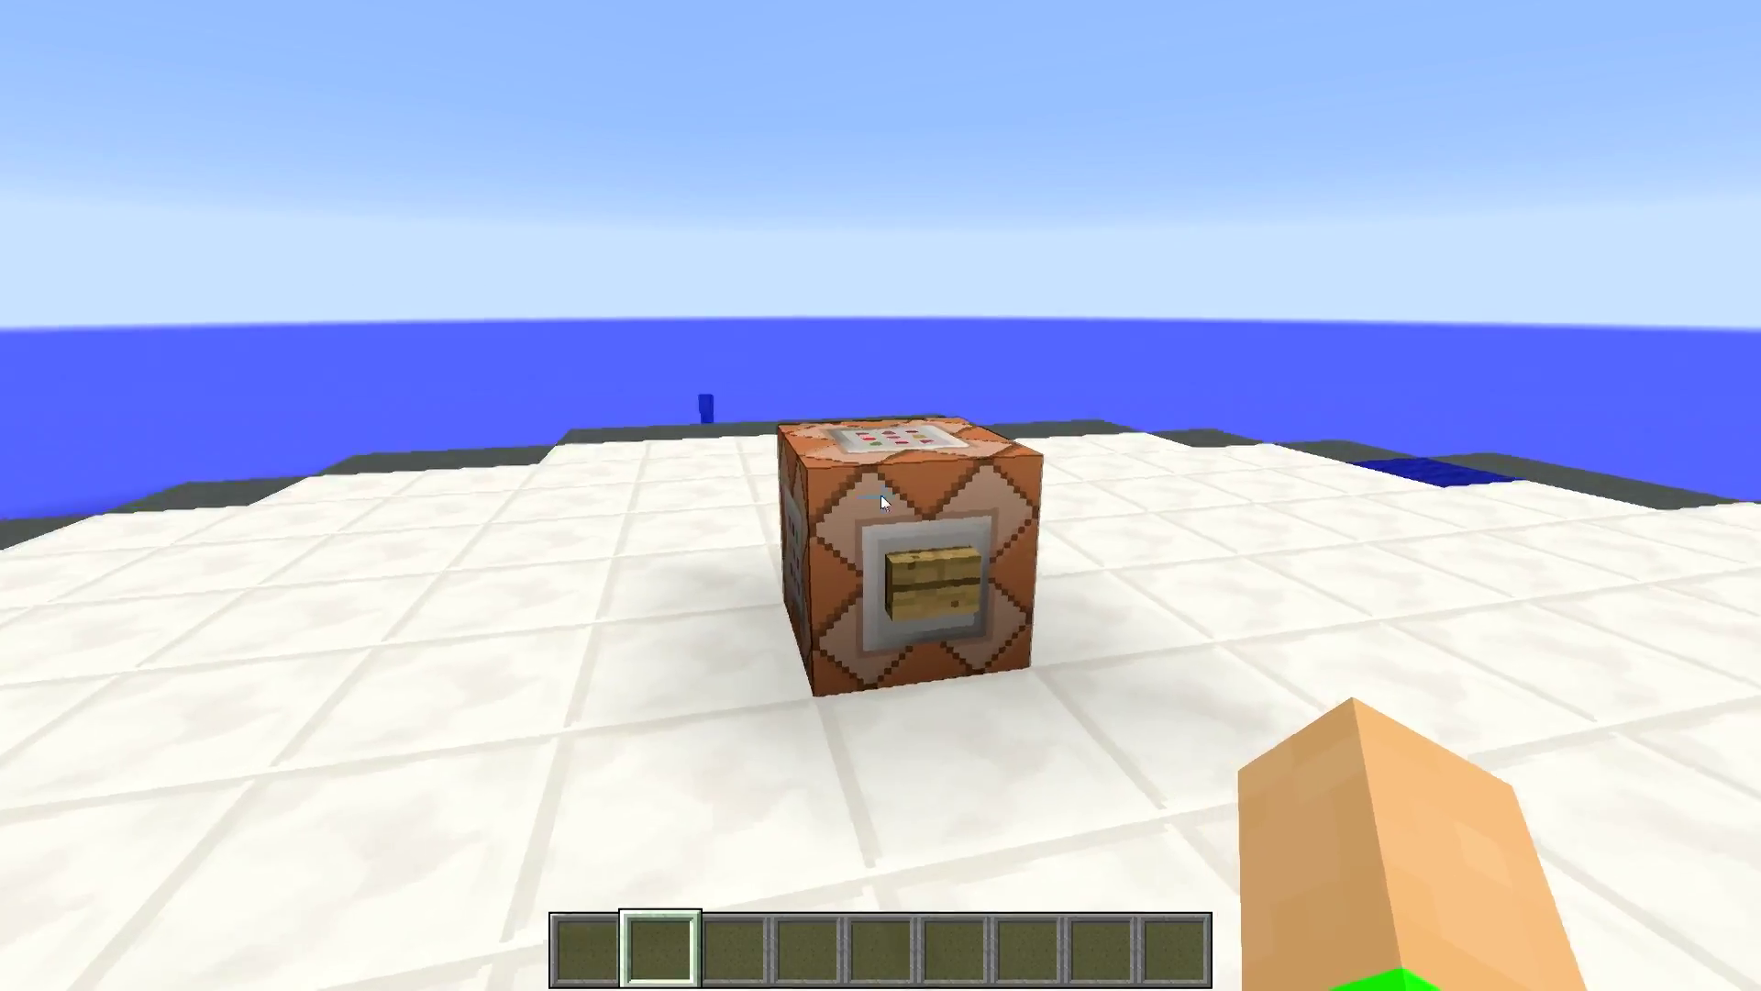
right_click(881, 495)
key(Escape)
right_click(880, 496)
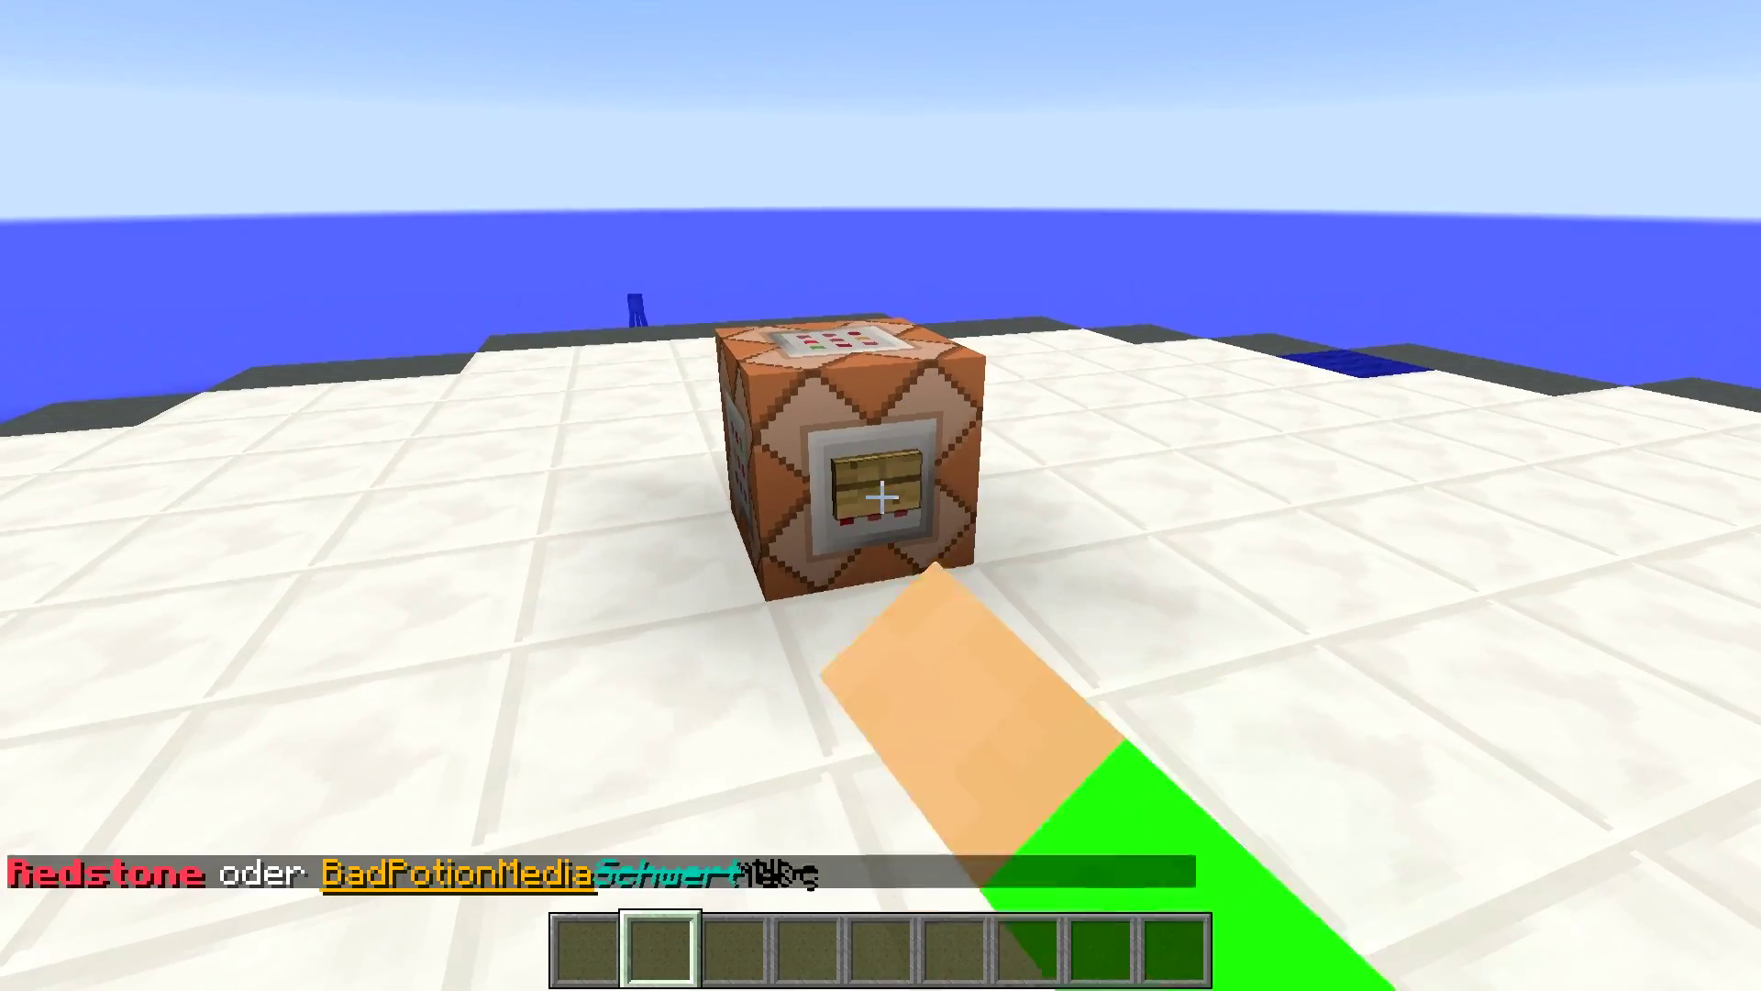
key(s)
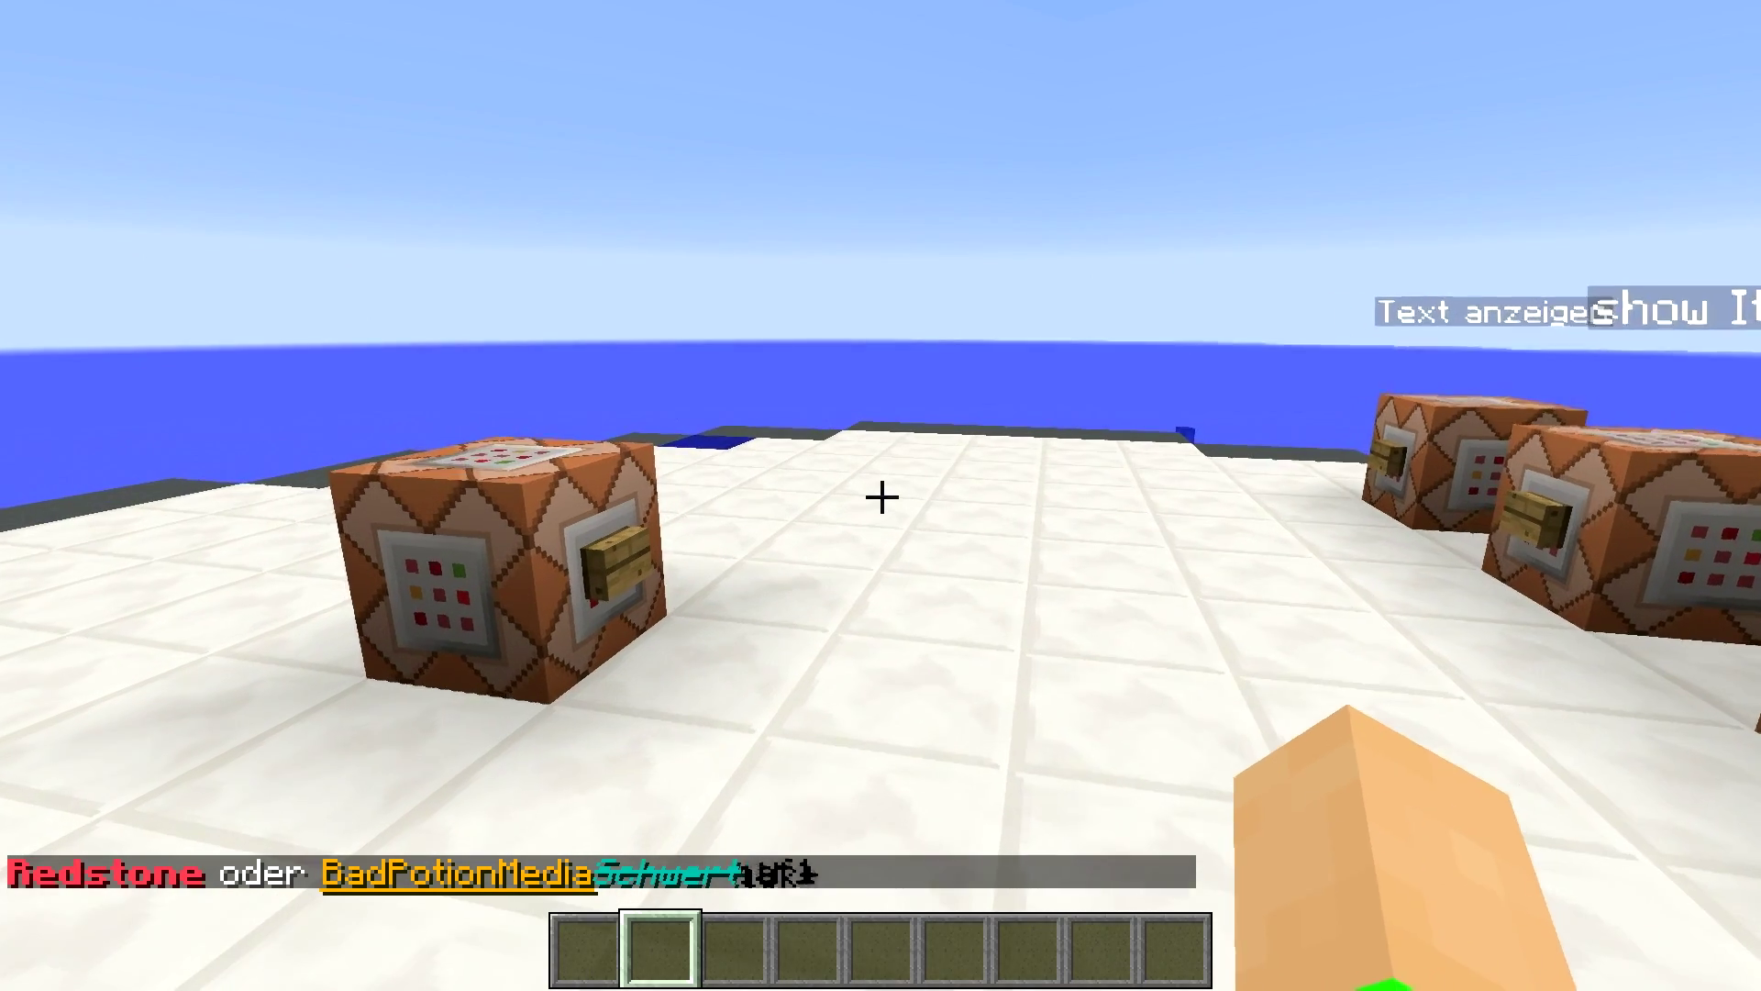
key(a)
- In chat, decline the BadPotionMedia link, then click Redstone, which errors on item 331
key(t)
click(403, 871)
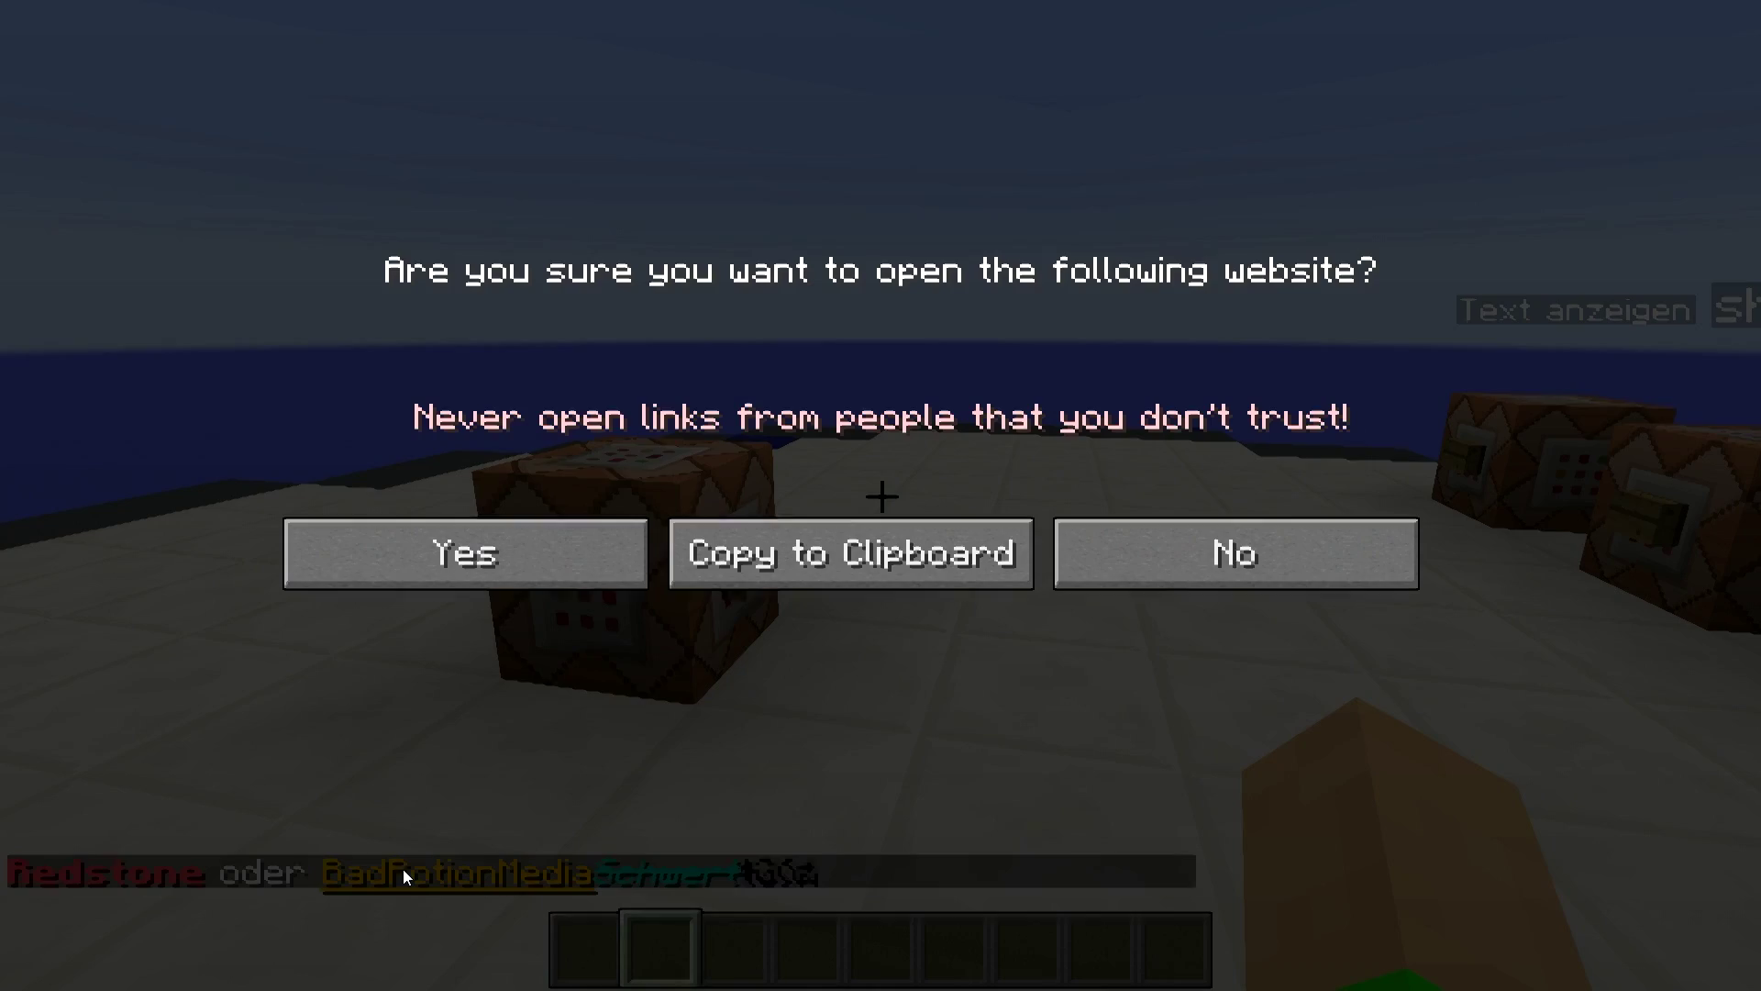
click(1066, 555)
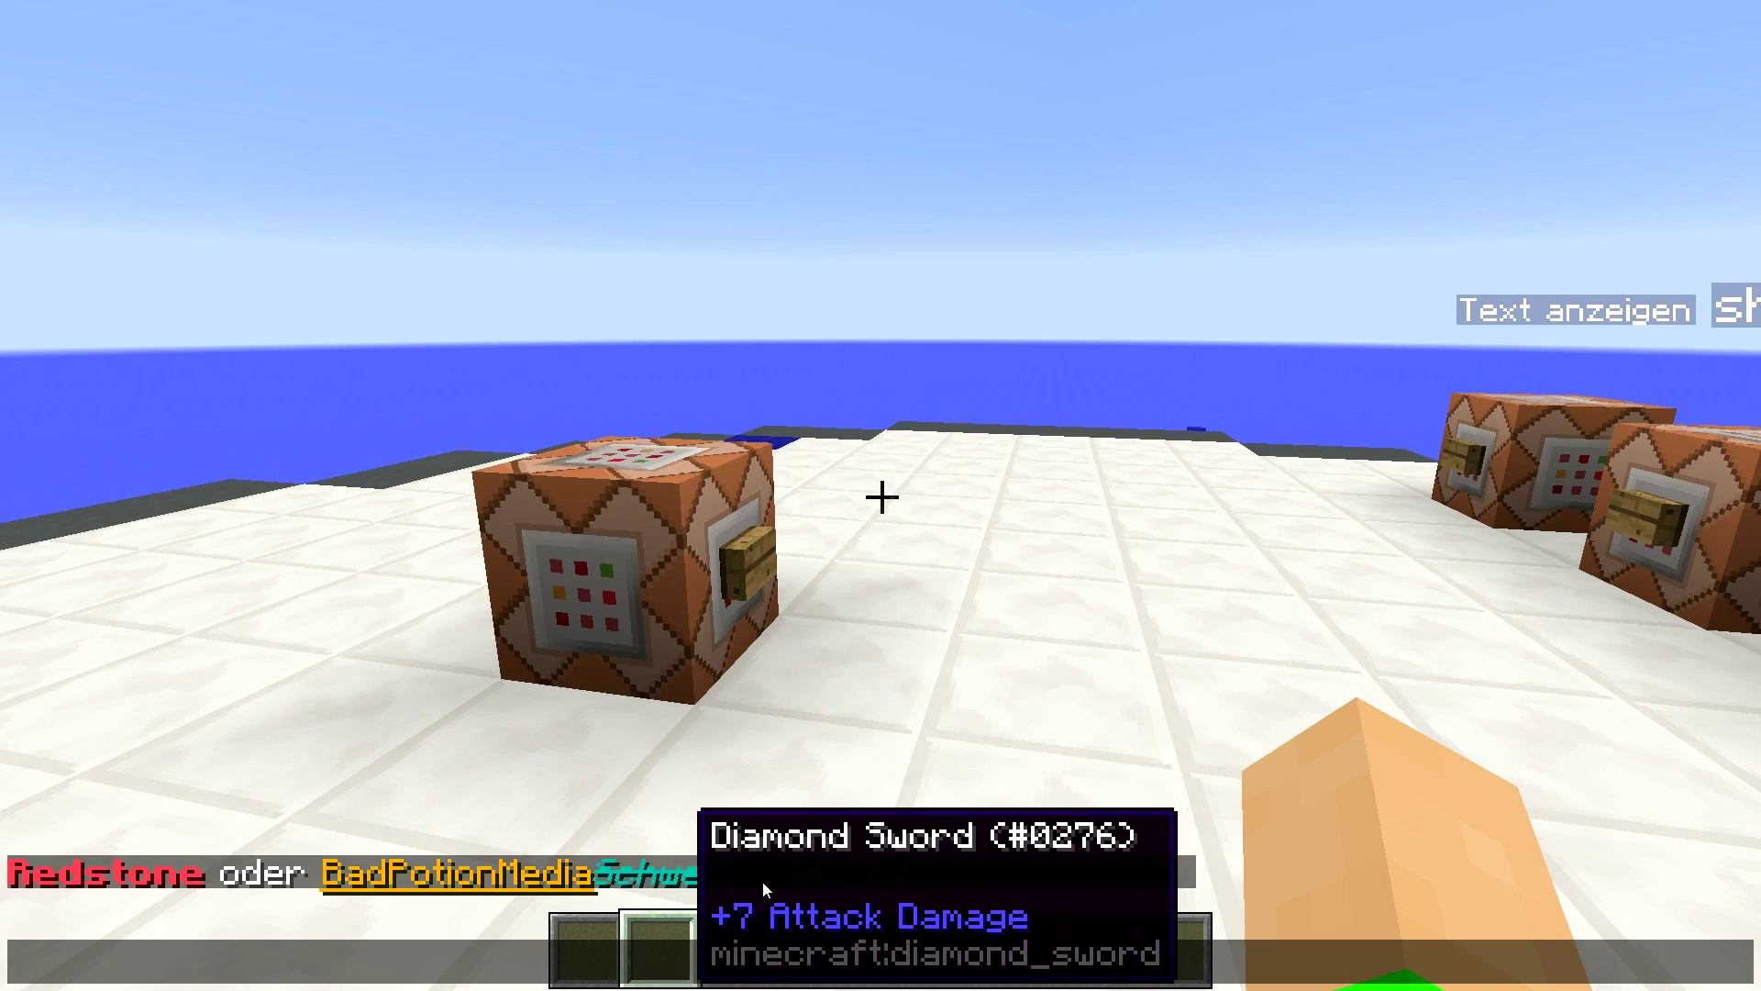
mouse_move(674, 870)
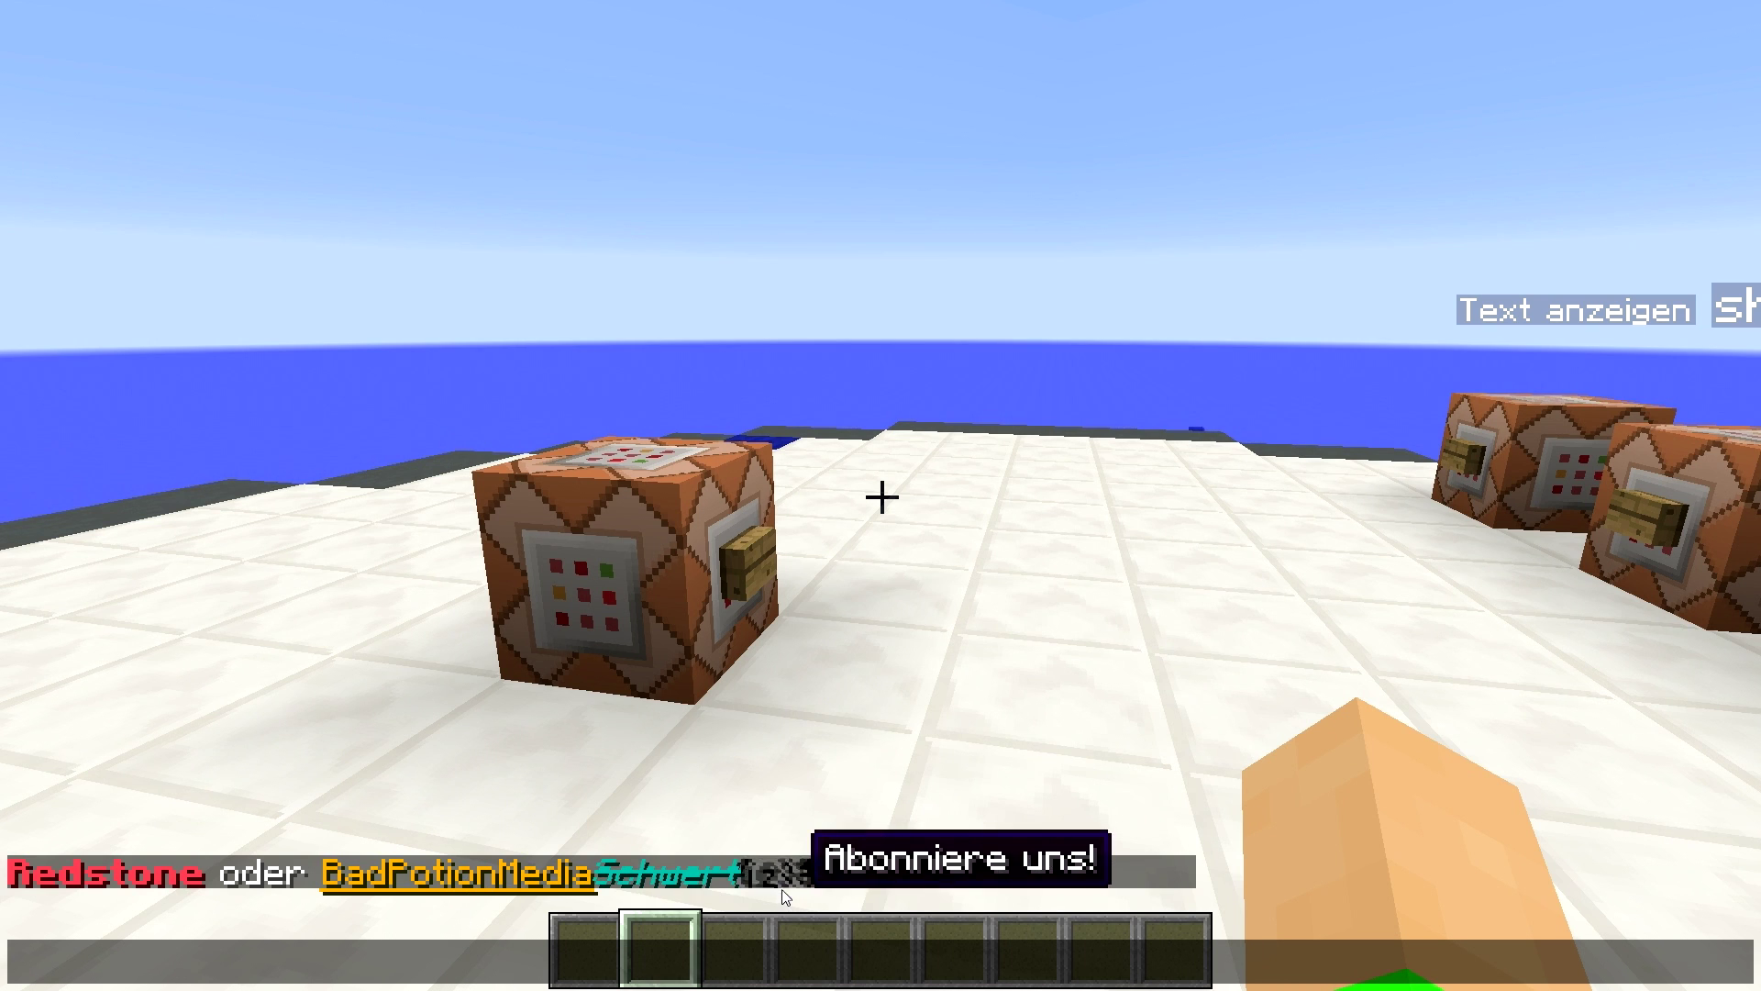
click(92, 878)
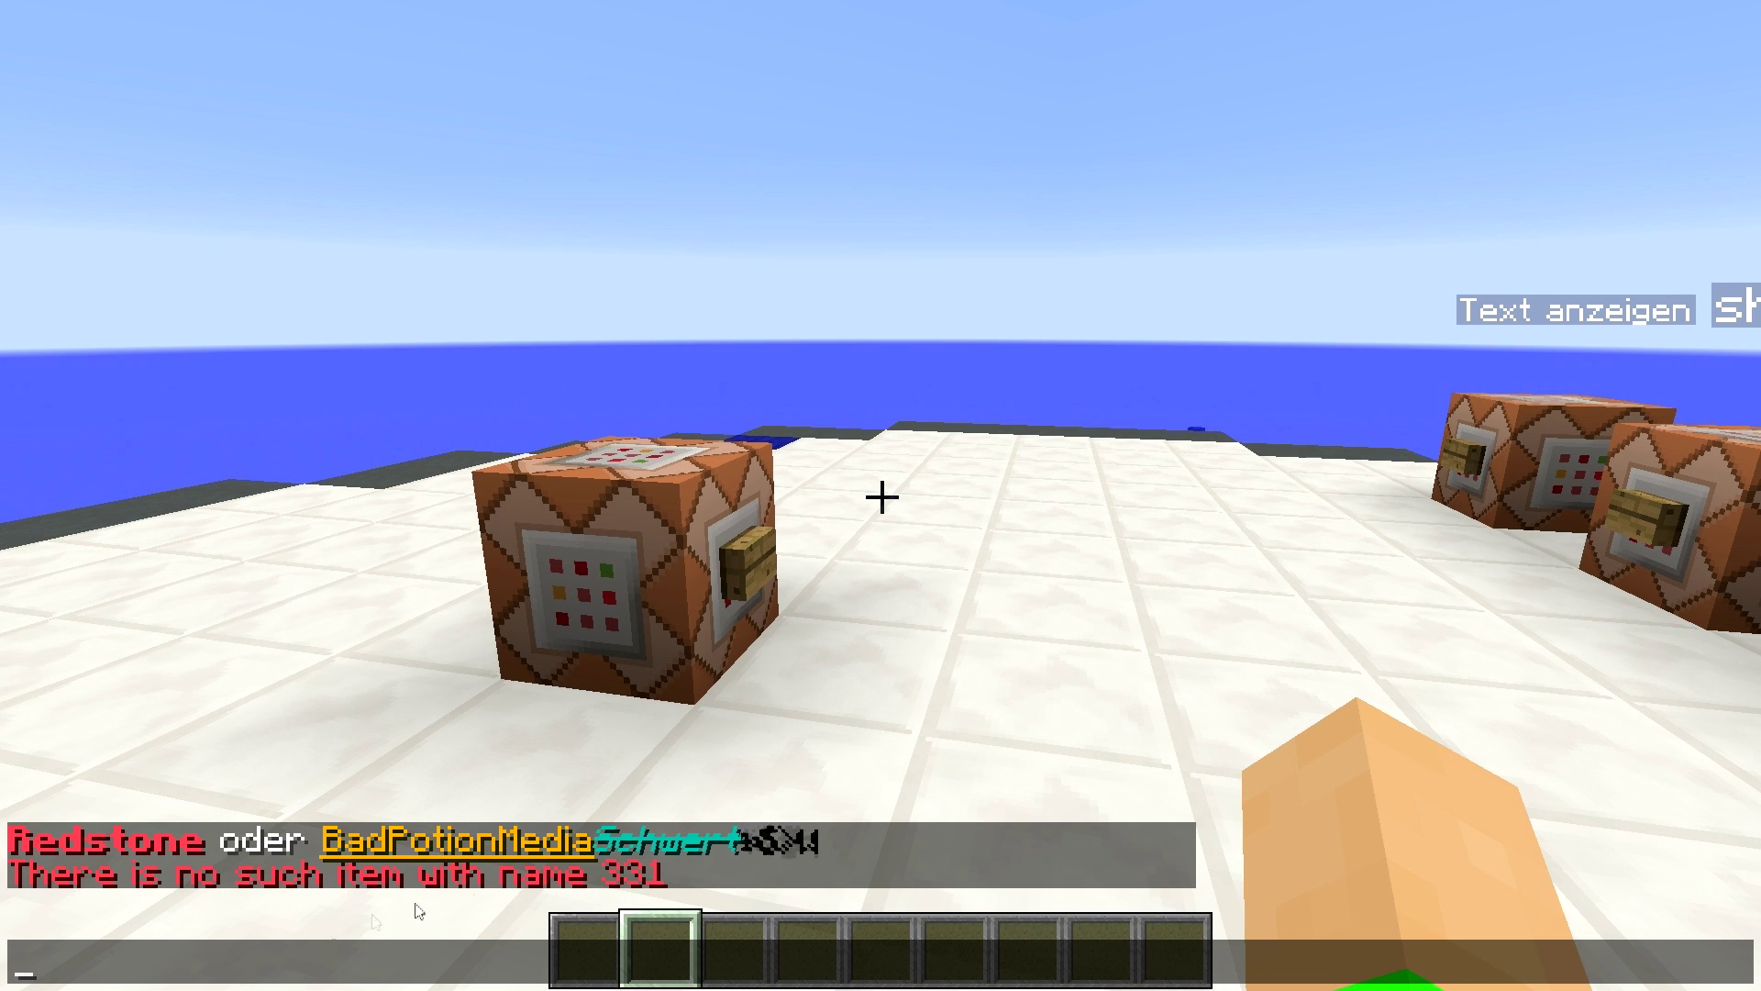
key(Escape)
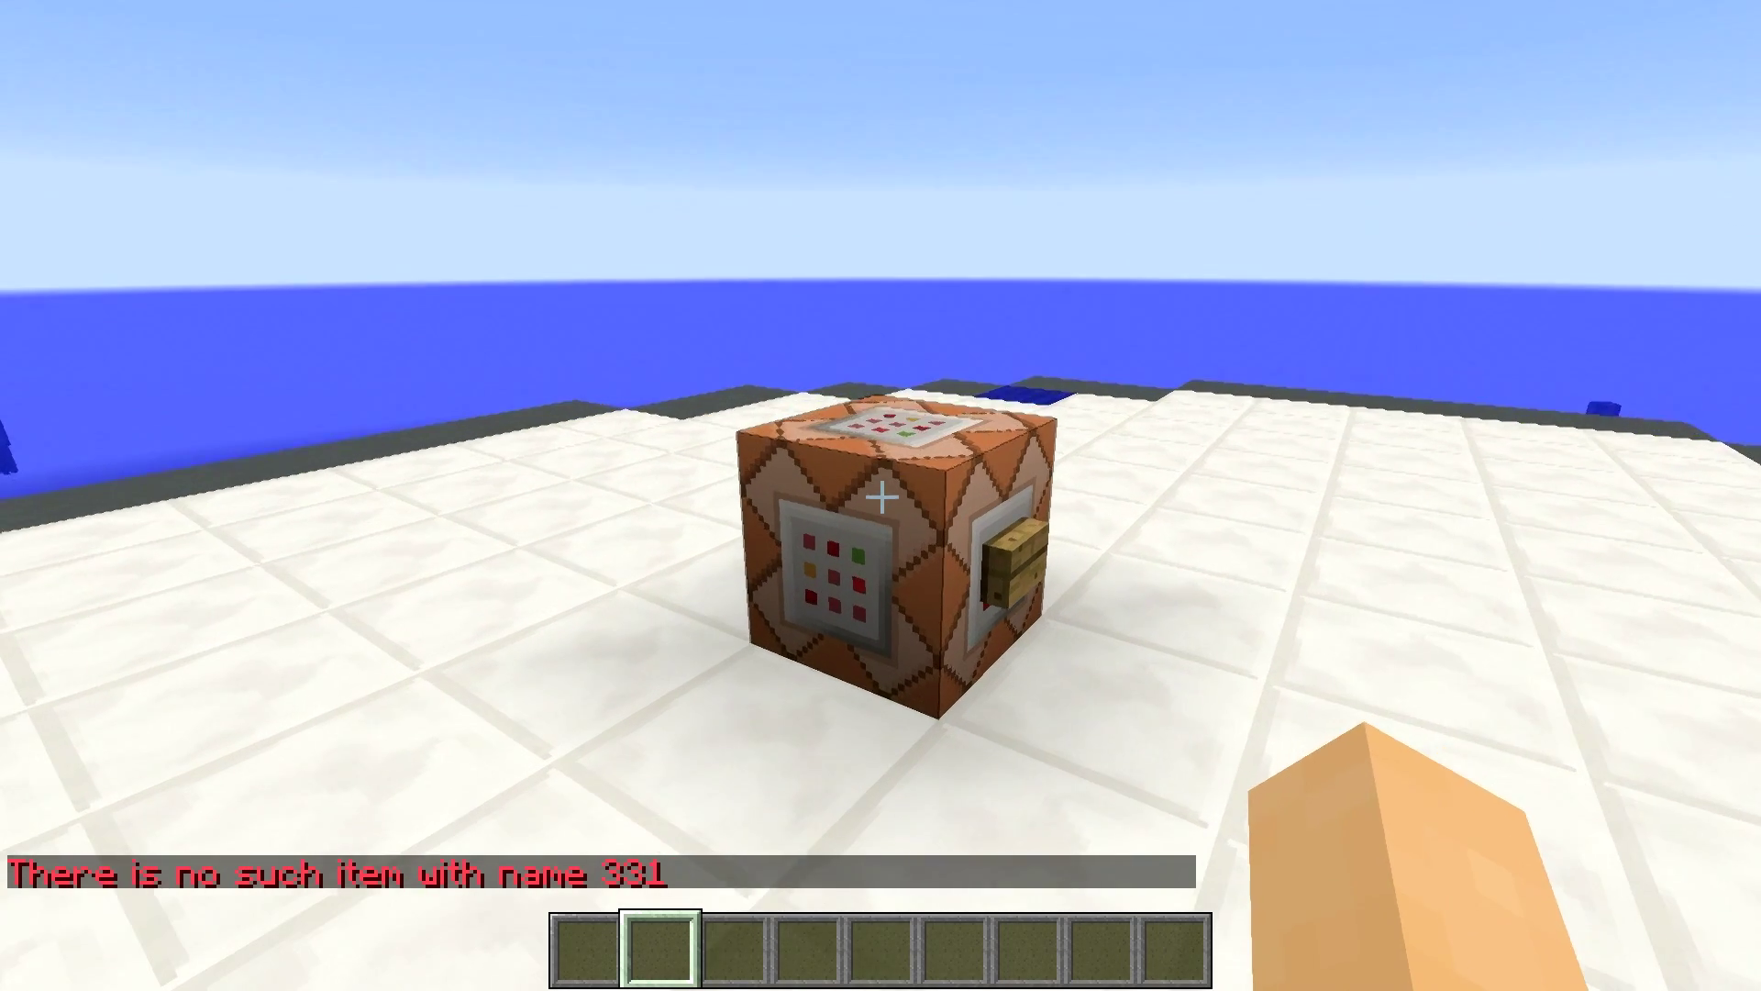
- Replace 331 with minecraft:redstone in the command block's give command and resend the message
right_click(881, 498)
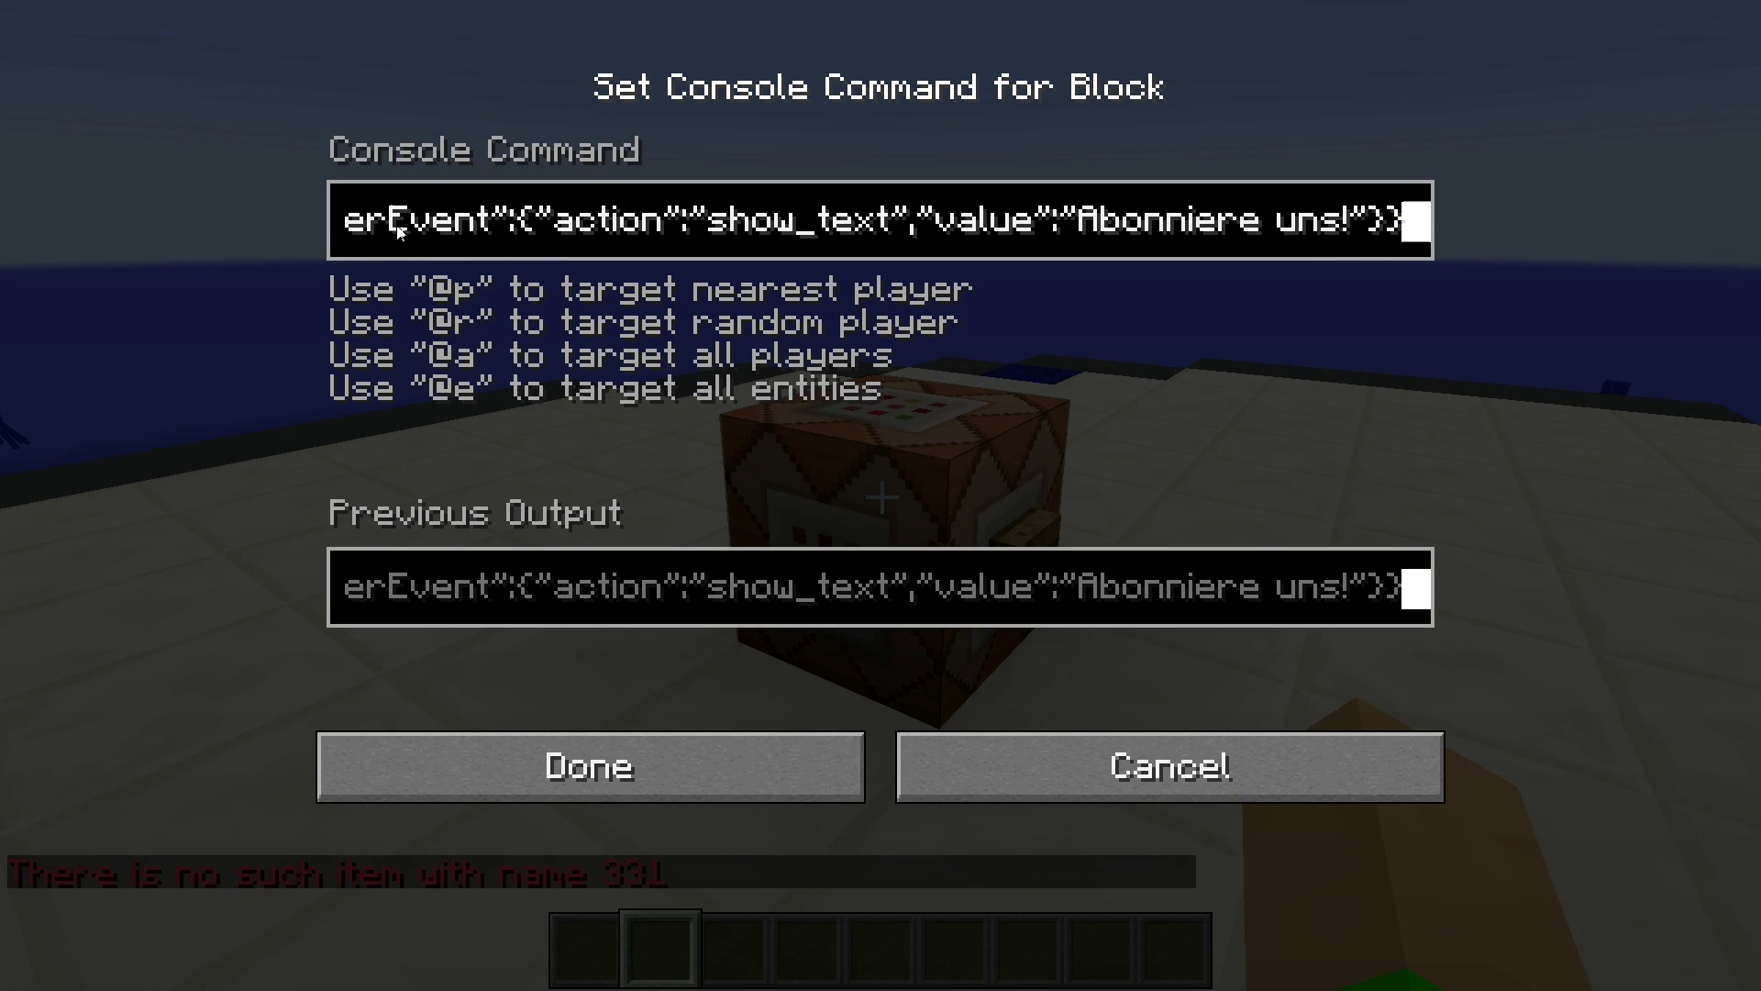
key(Right)
key(Right)
key(Right)
key(Right)
key(Right)
key(Right)
key(Right)
key(Right)
key(Right)
key(Right)
key(Right)
key(Right)
key(Right)
key(Right)
key(Right)
key(Right)
key(Right)
key(Right)
key(Right)
key(Right)
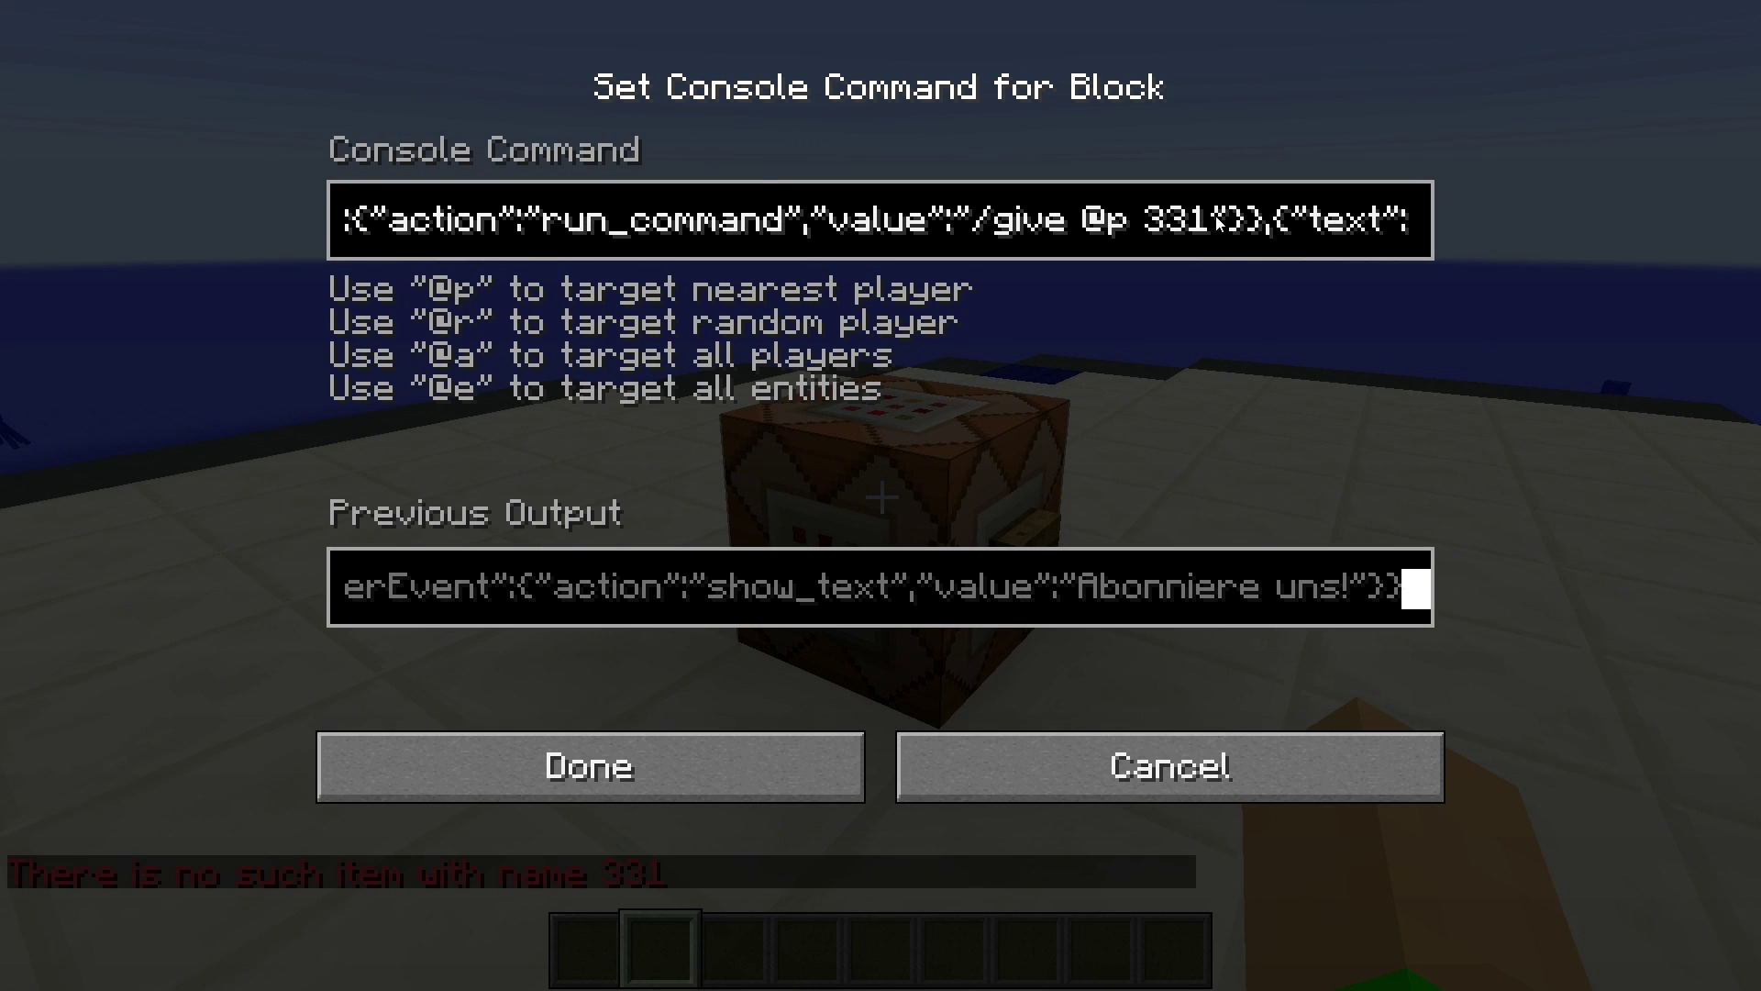
click(1216, 220)
key(BackSpace)
key(BackSpace)
key(BackSpace)
text(minecraft:)
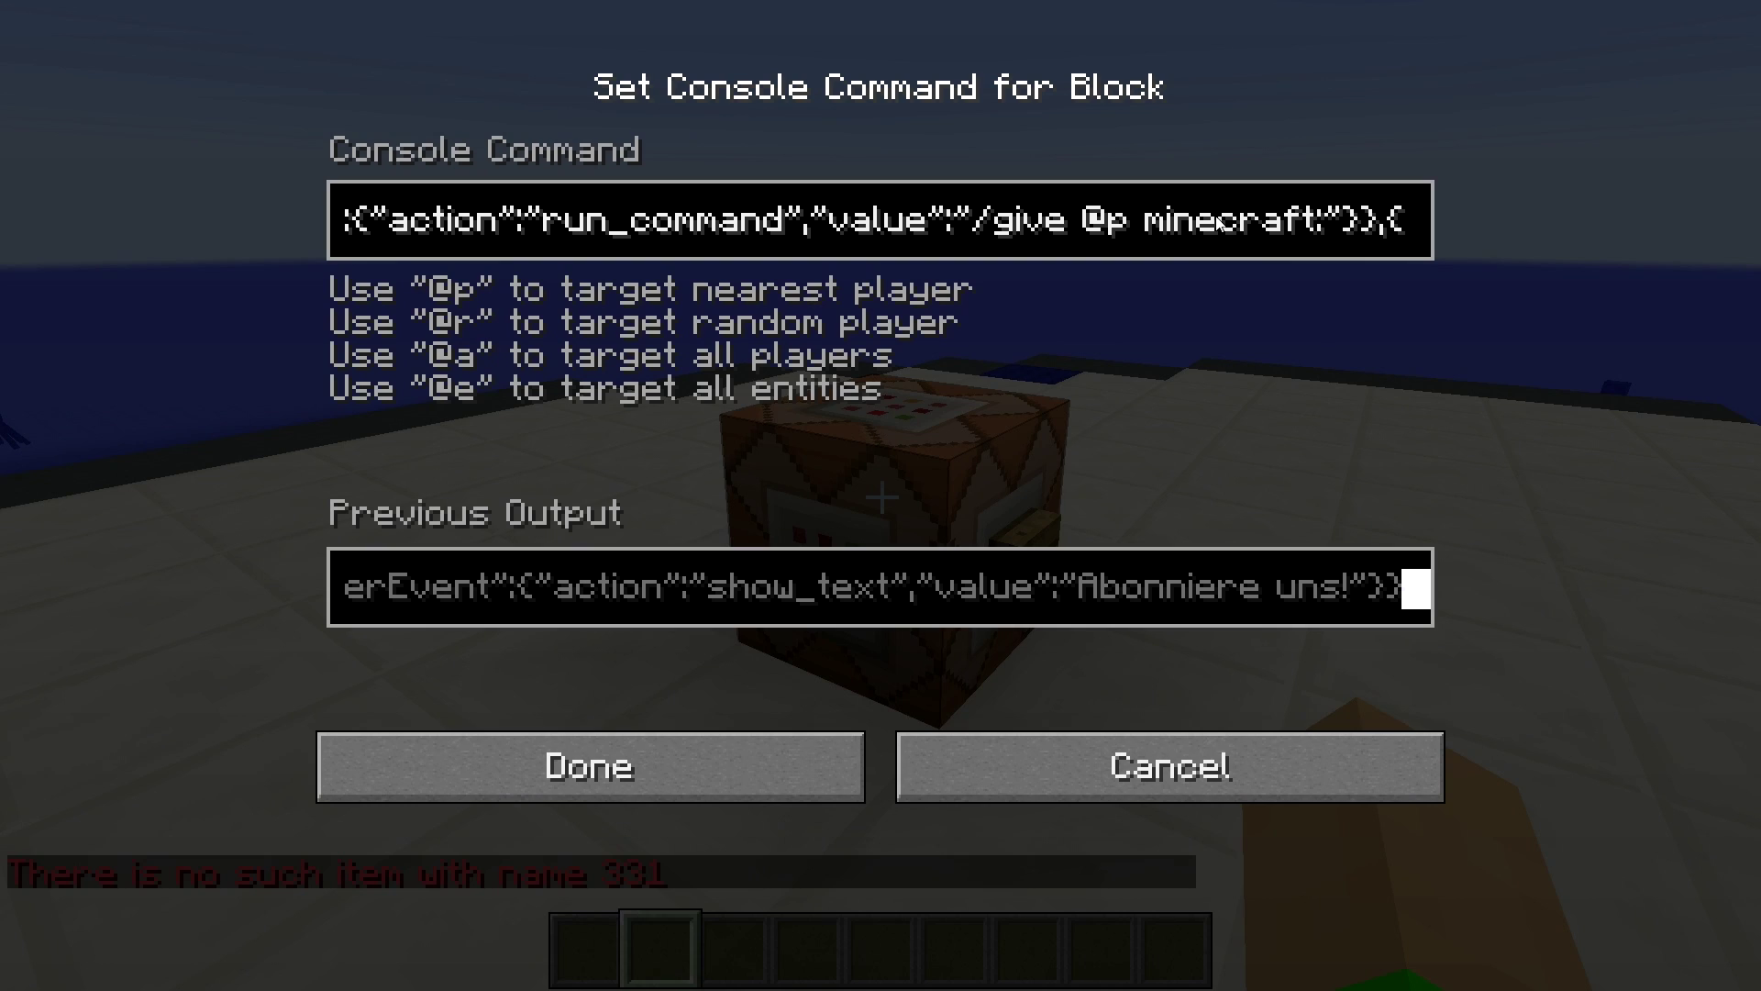
text(redstone)
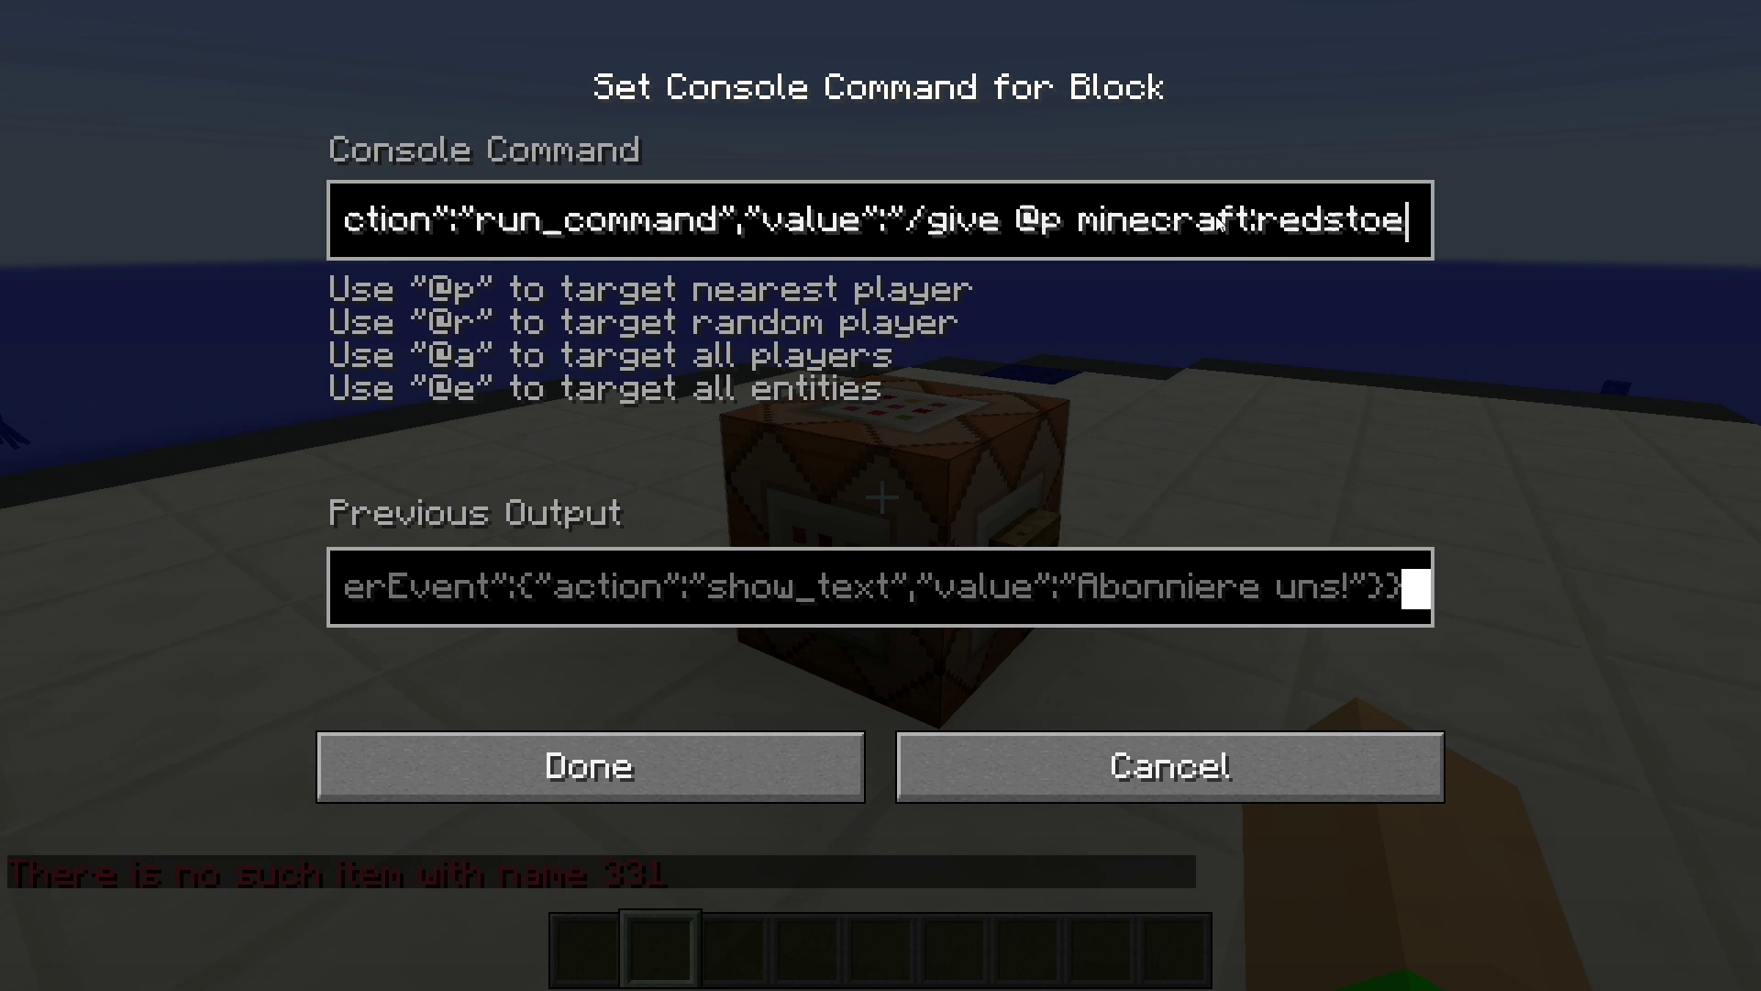
key(BackSpace)
text(ne)
key(Return)
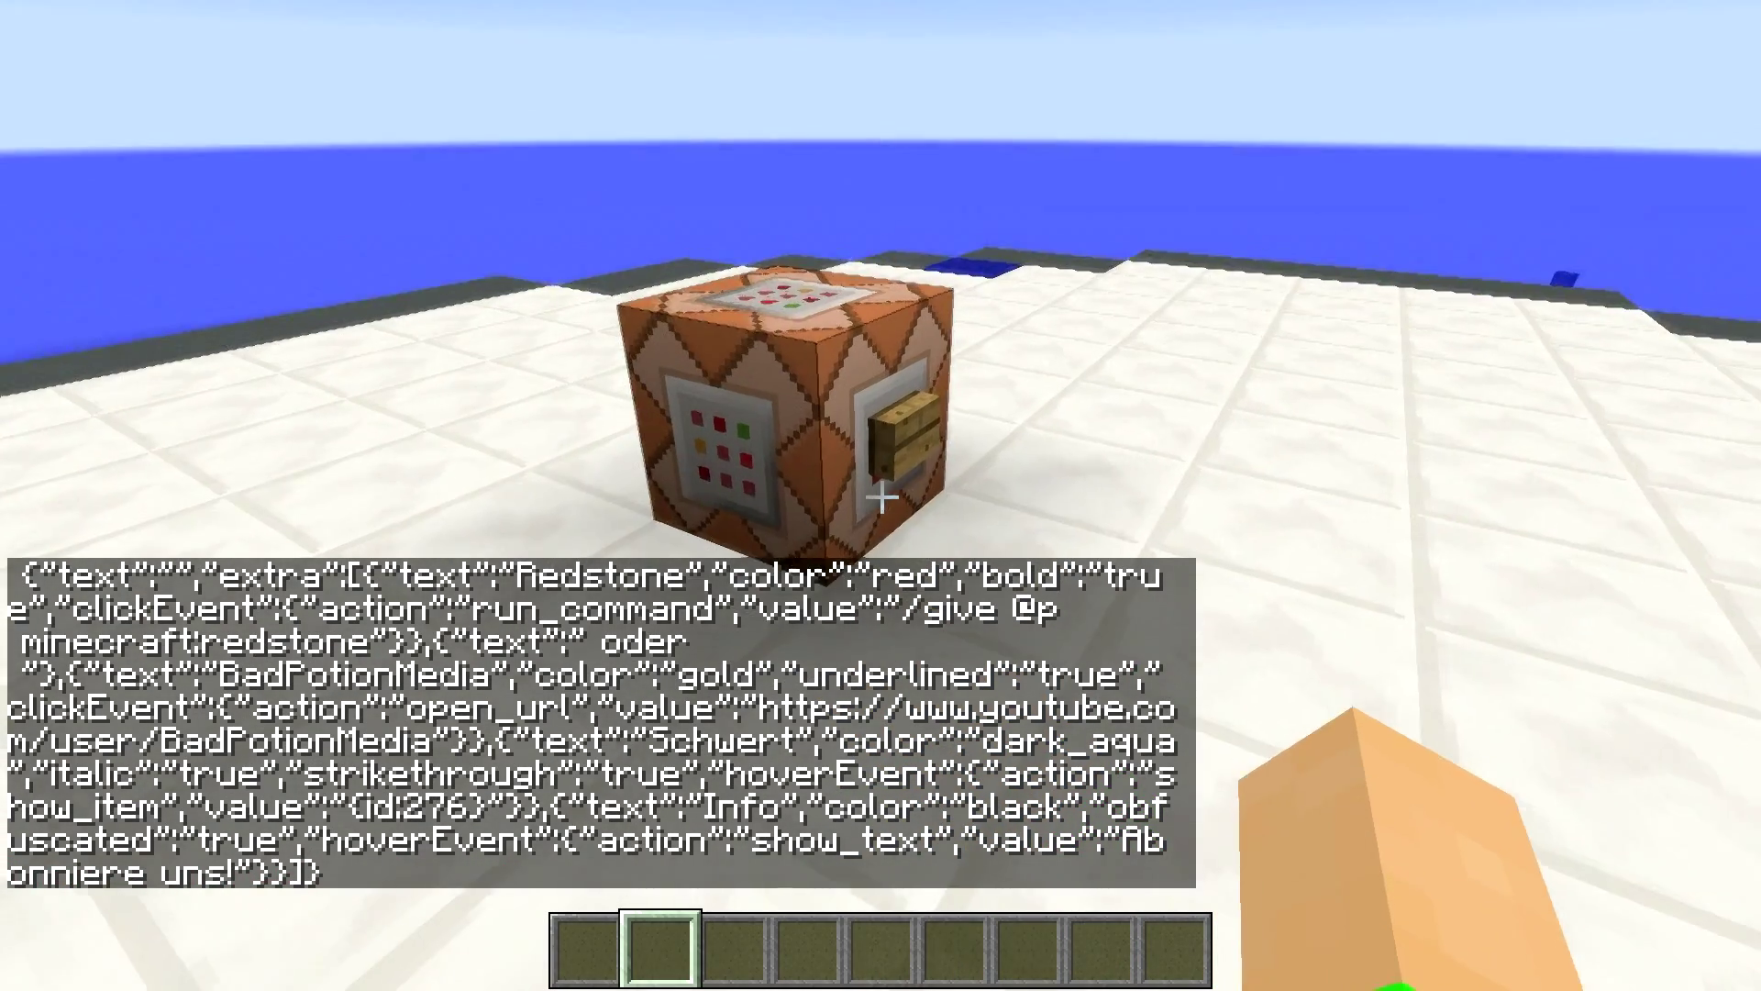
right_click(880, 496)
- Click Redstone in the chat message twice, claiming a redstone each time
key(t)
click(124, 880)
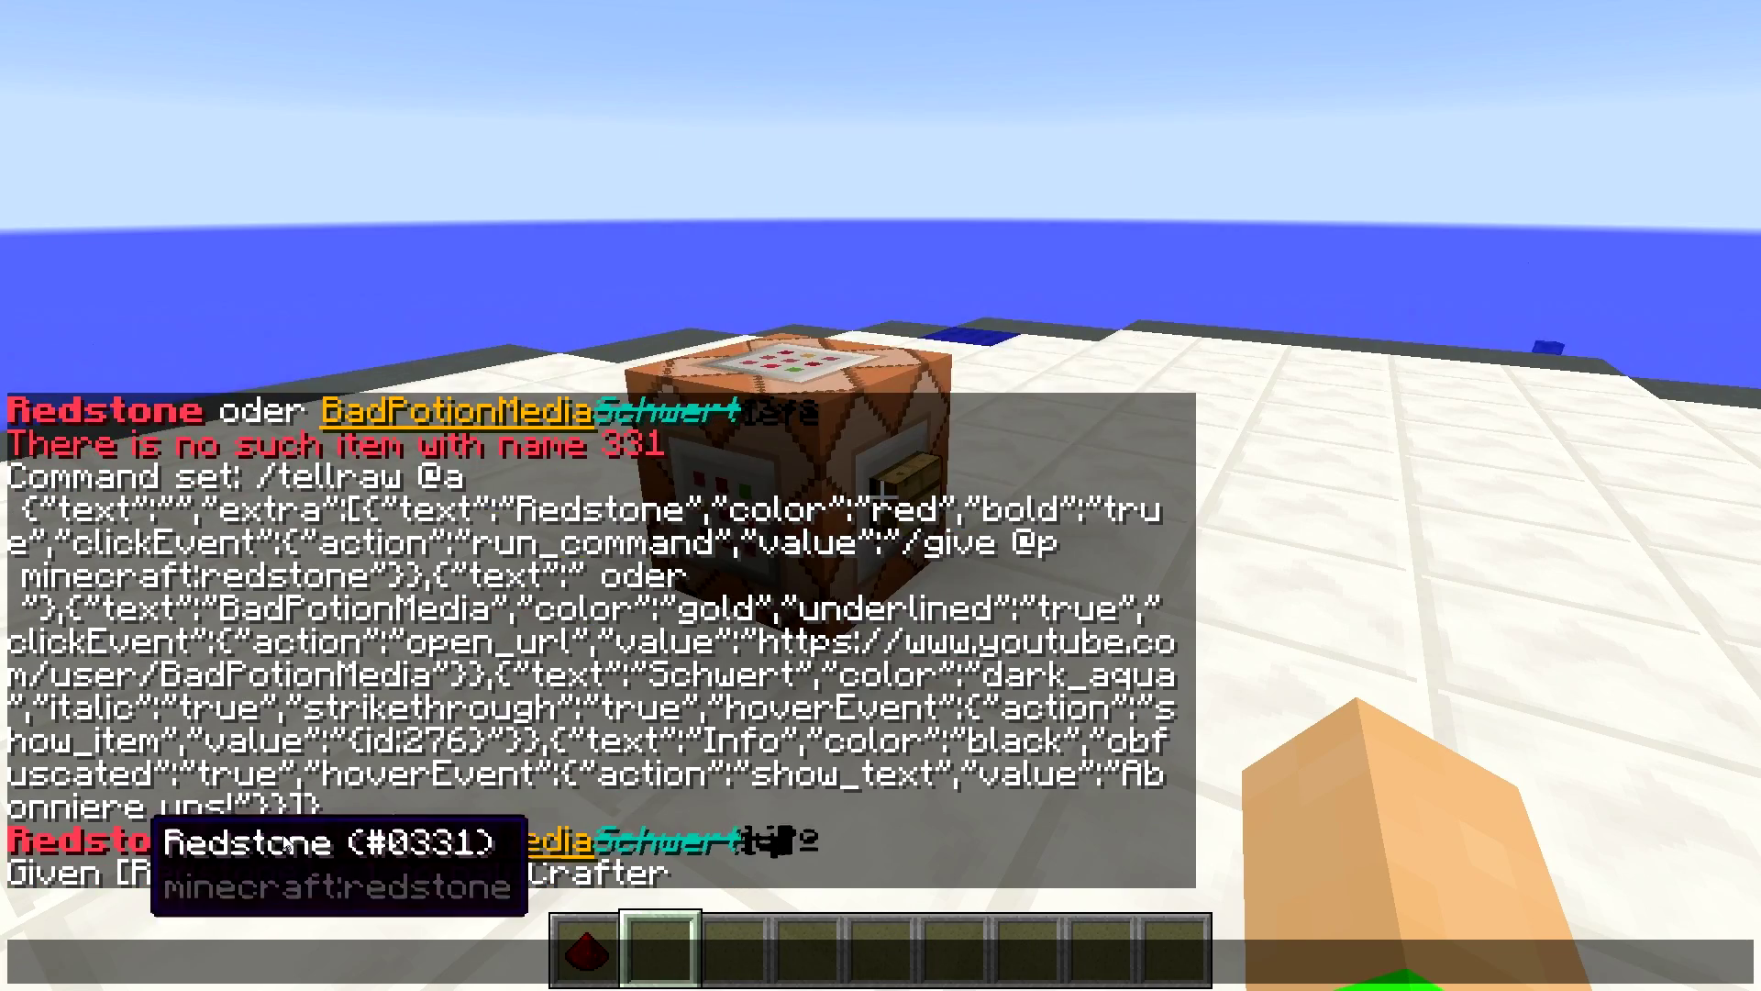
key(Escape)
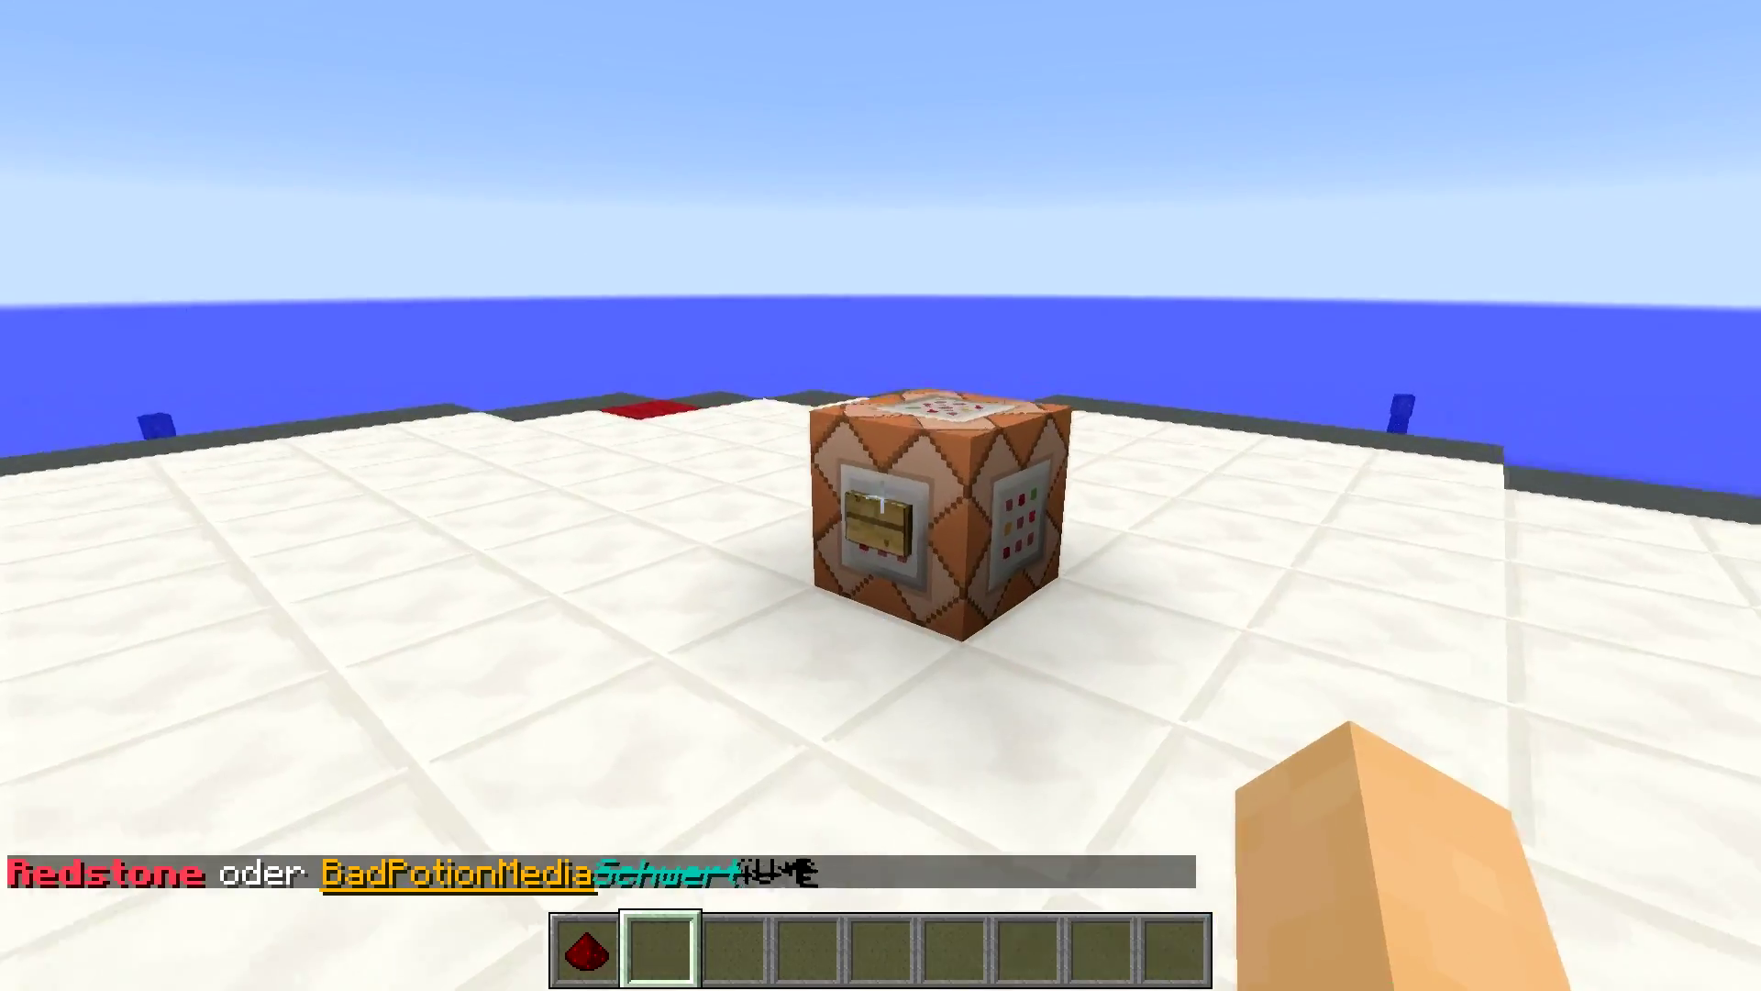
key(t)
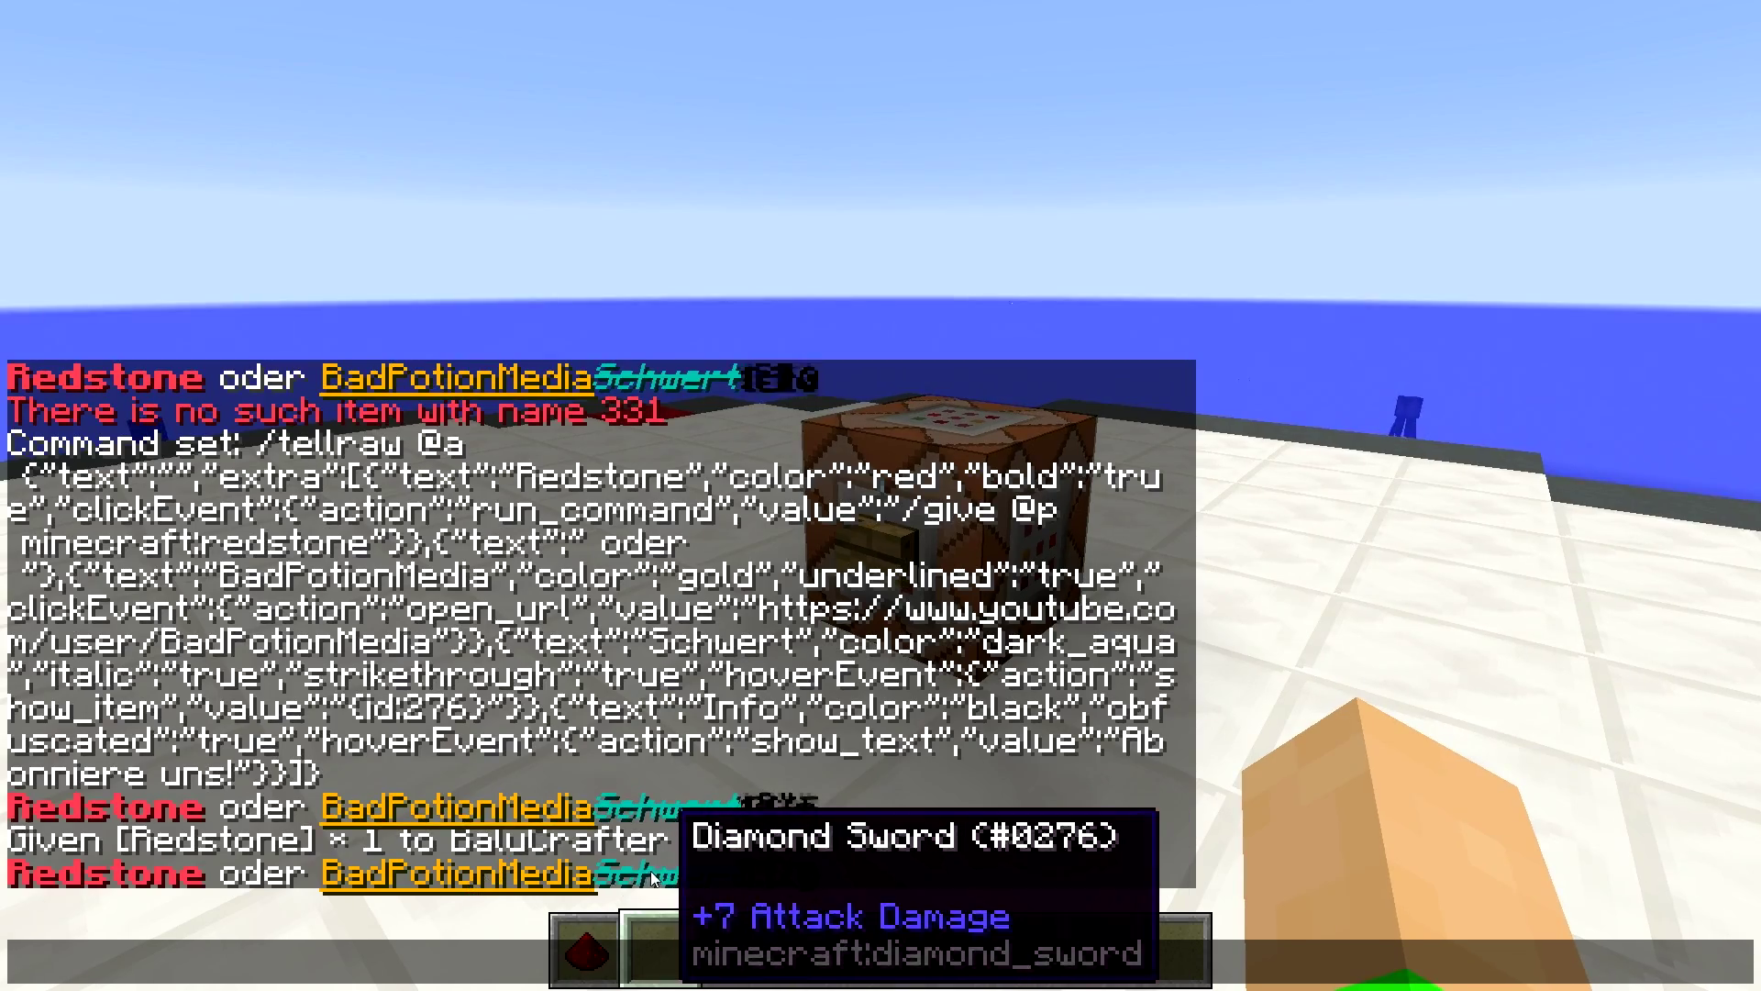
mouse_move(778, 869)
click(115, 879)
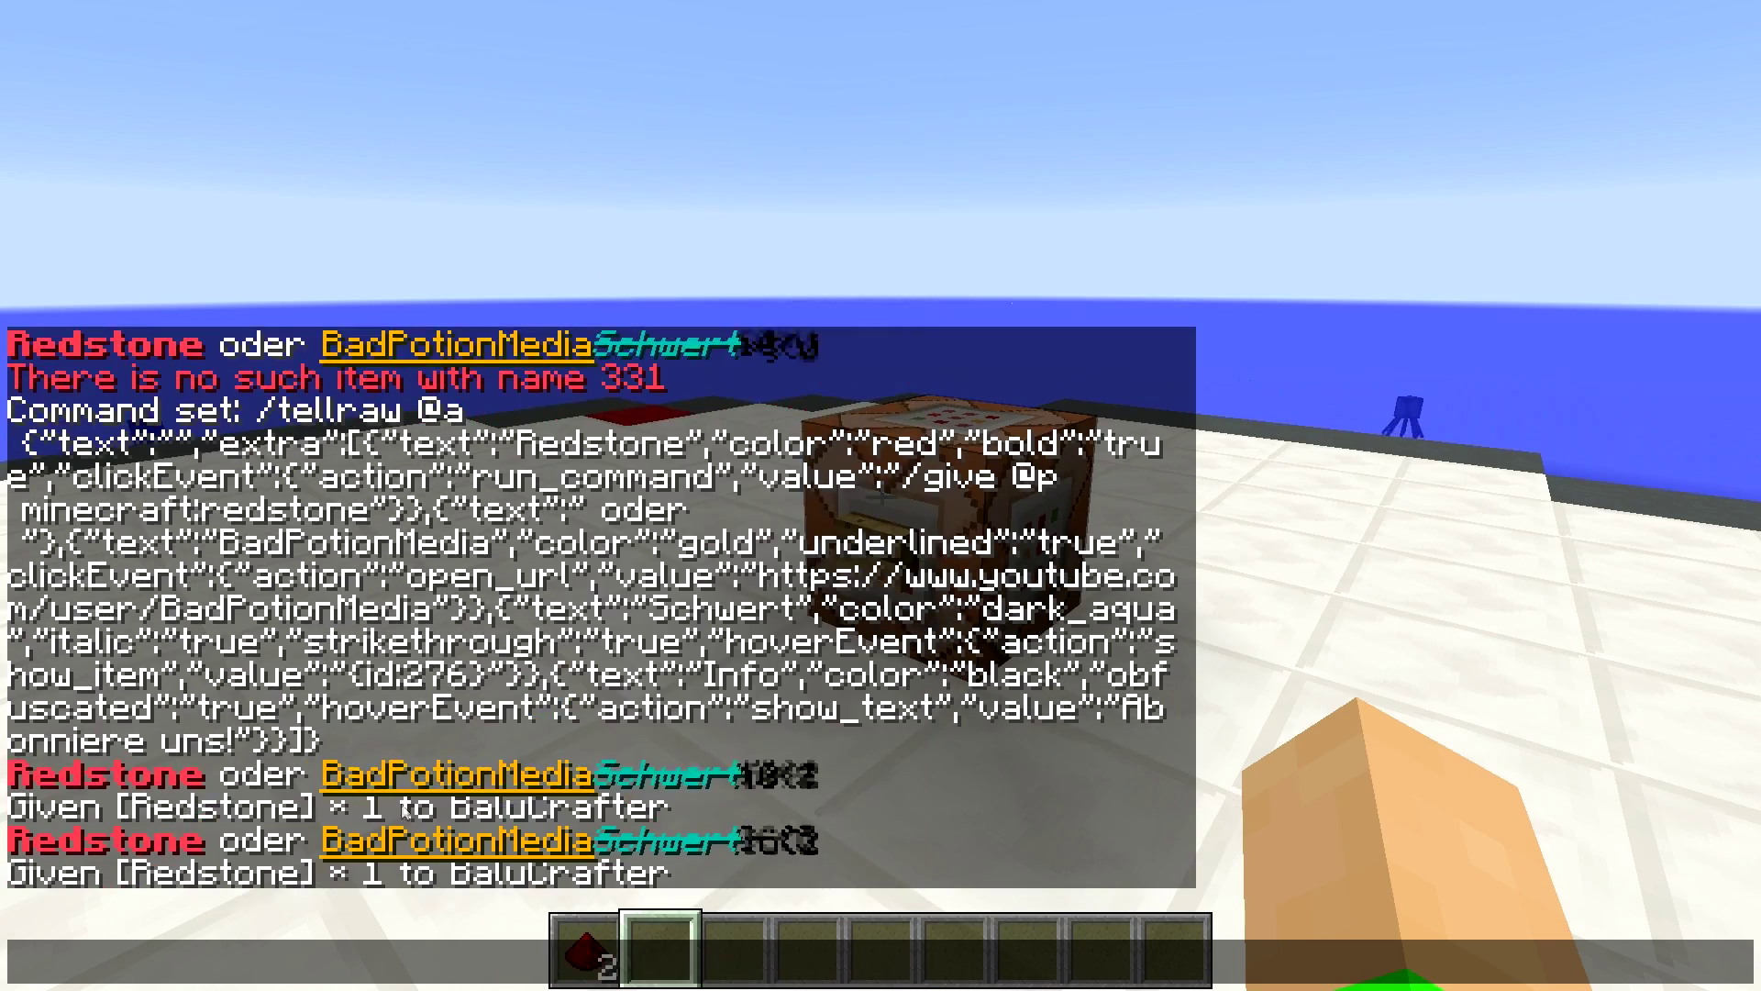
key(Escape)
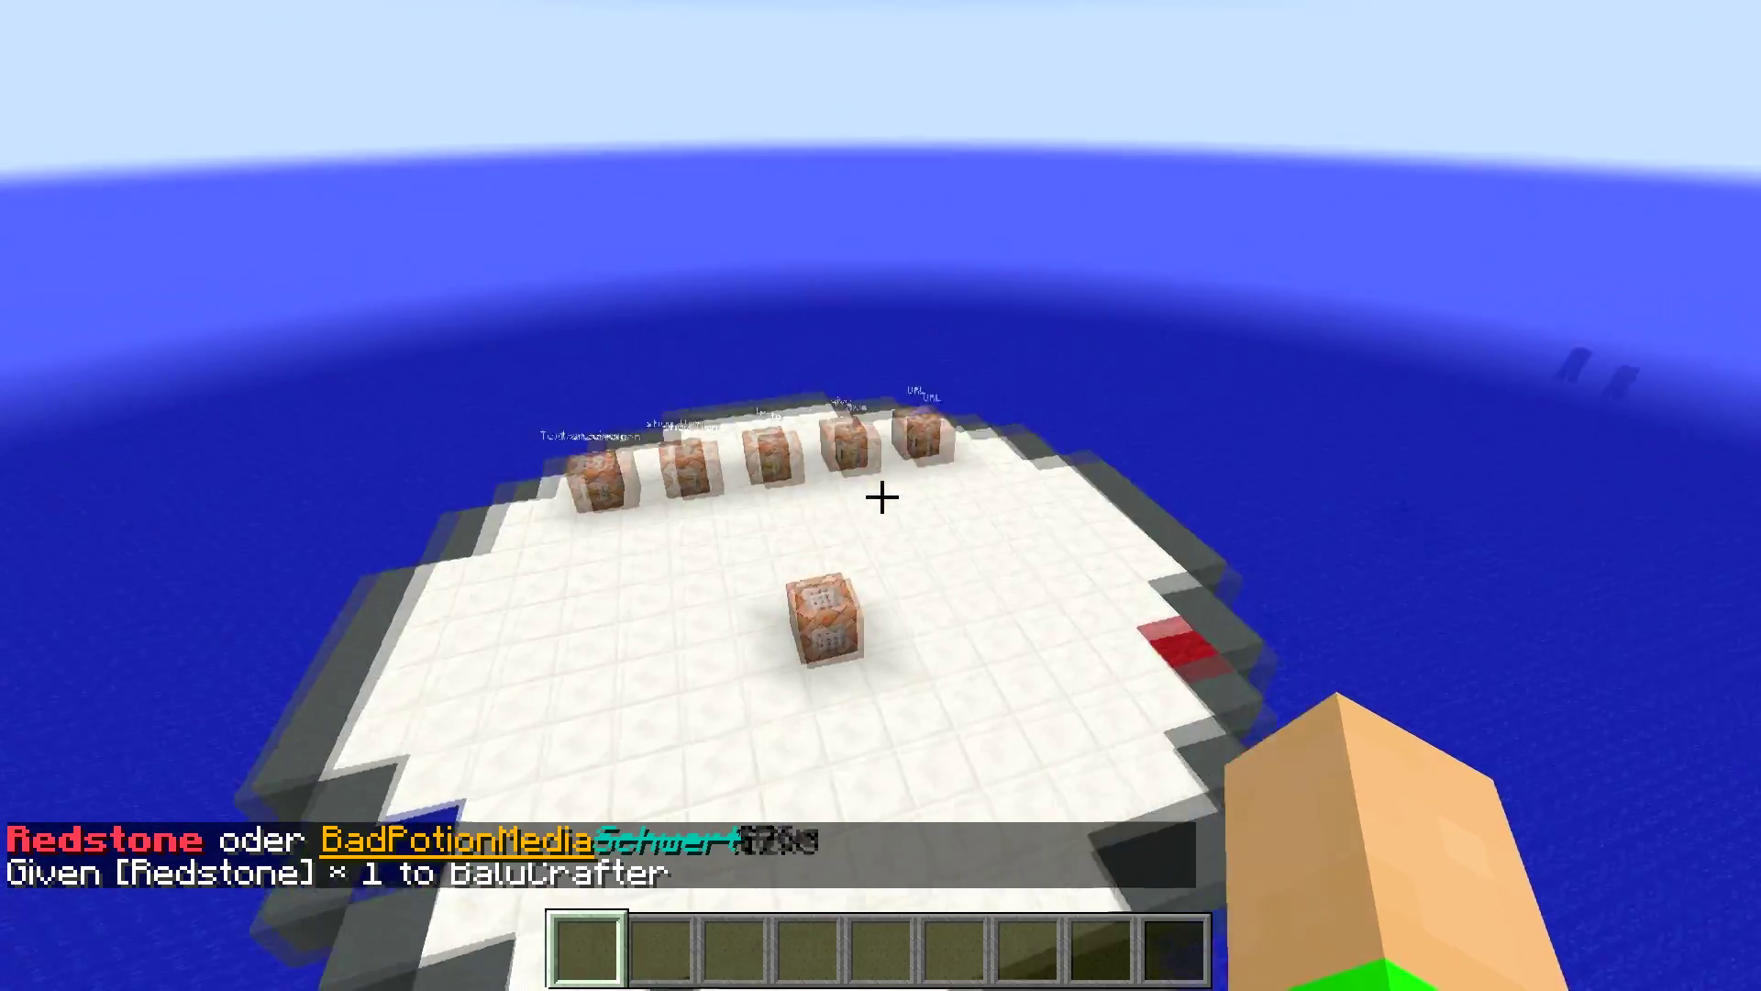
key(w)
key(w)
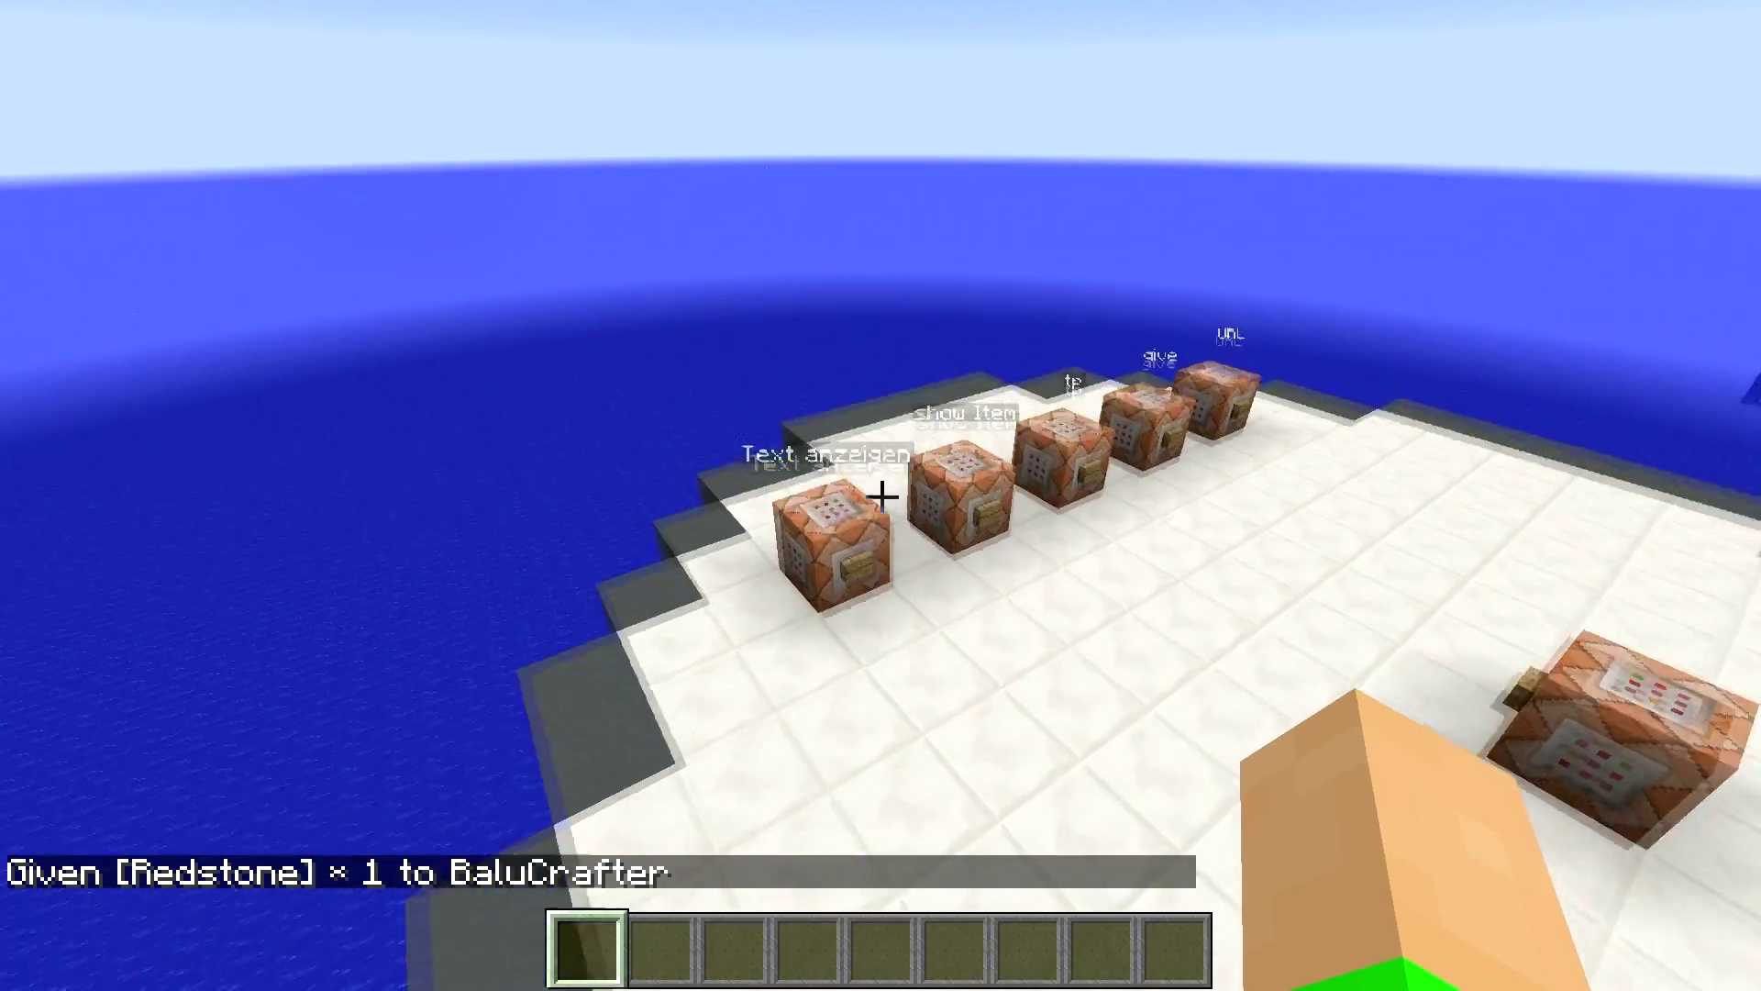
key(w)
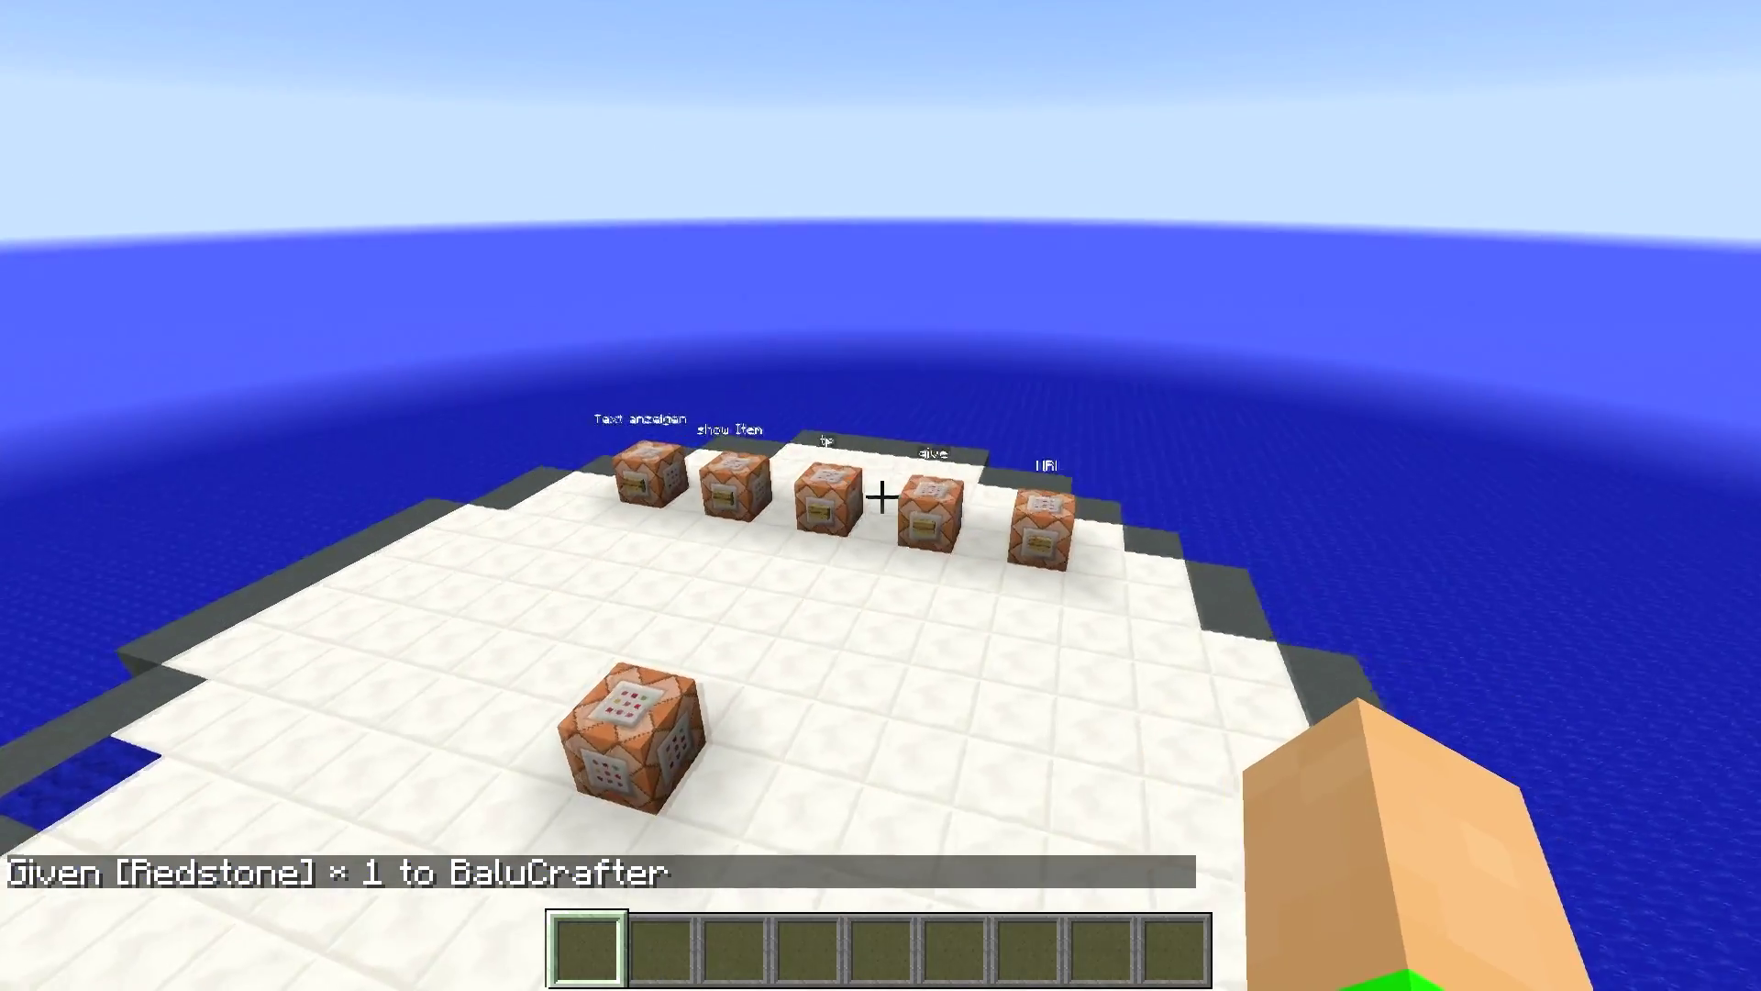
key(w)
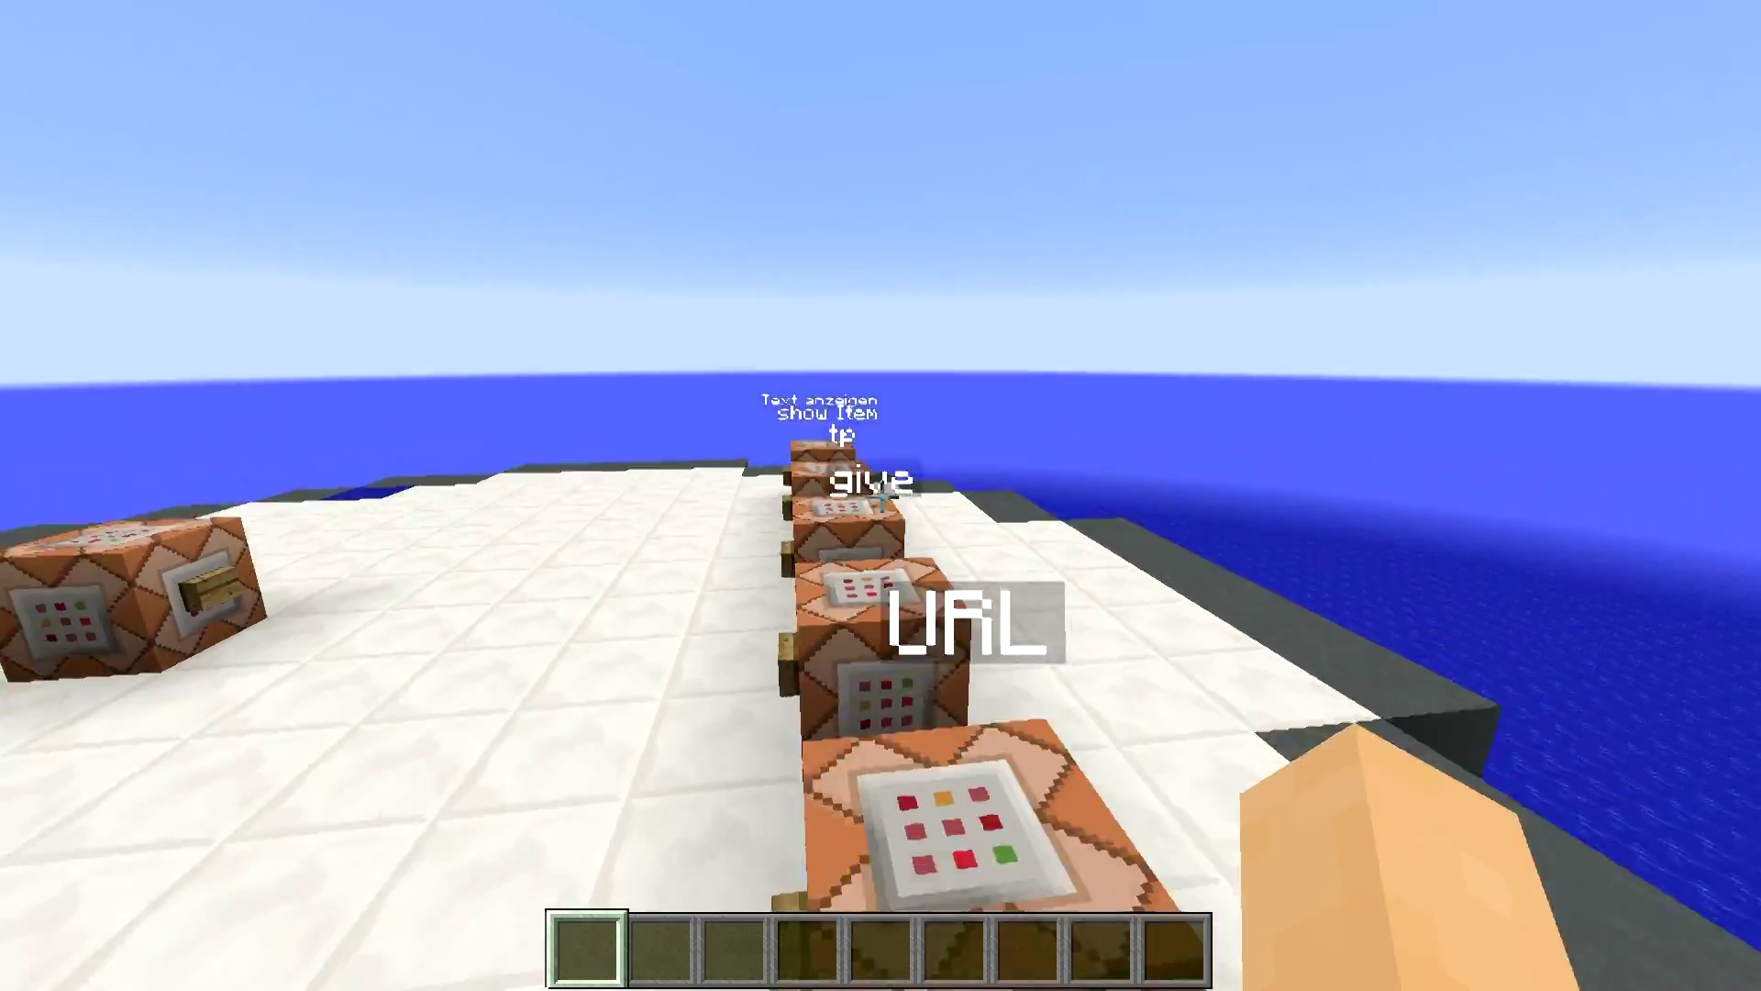
key(w)
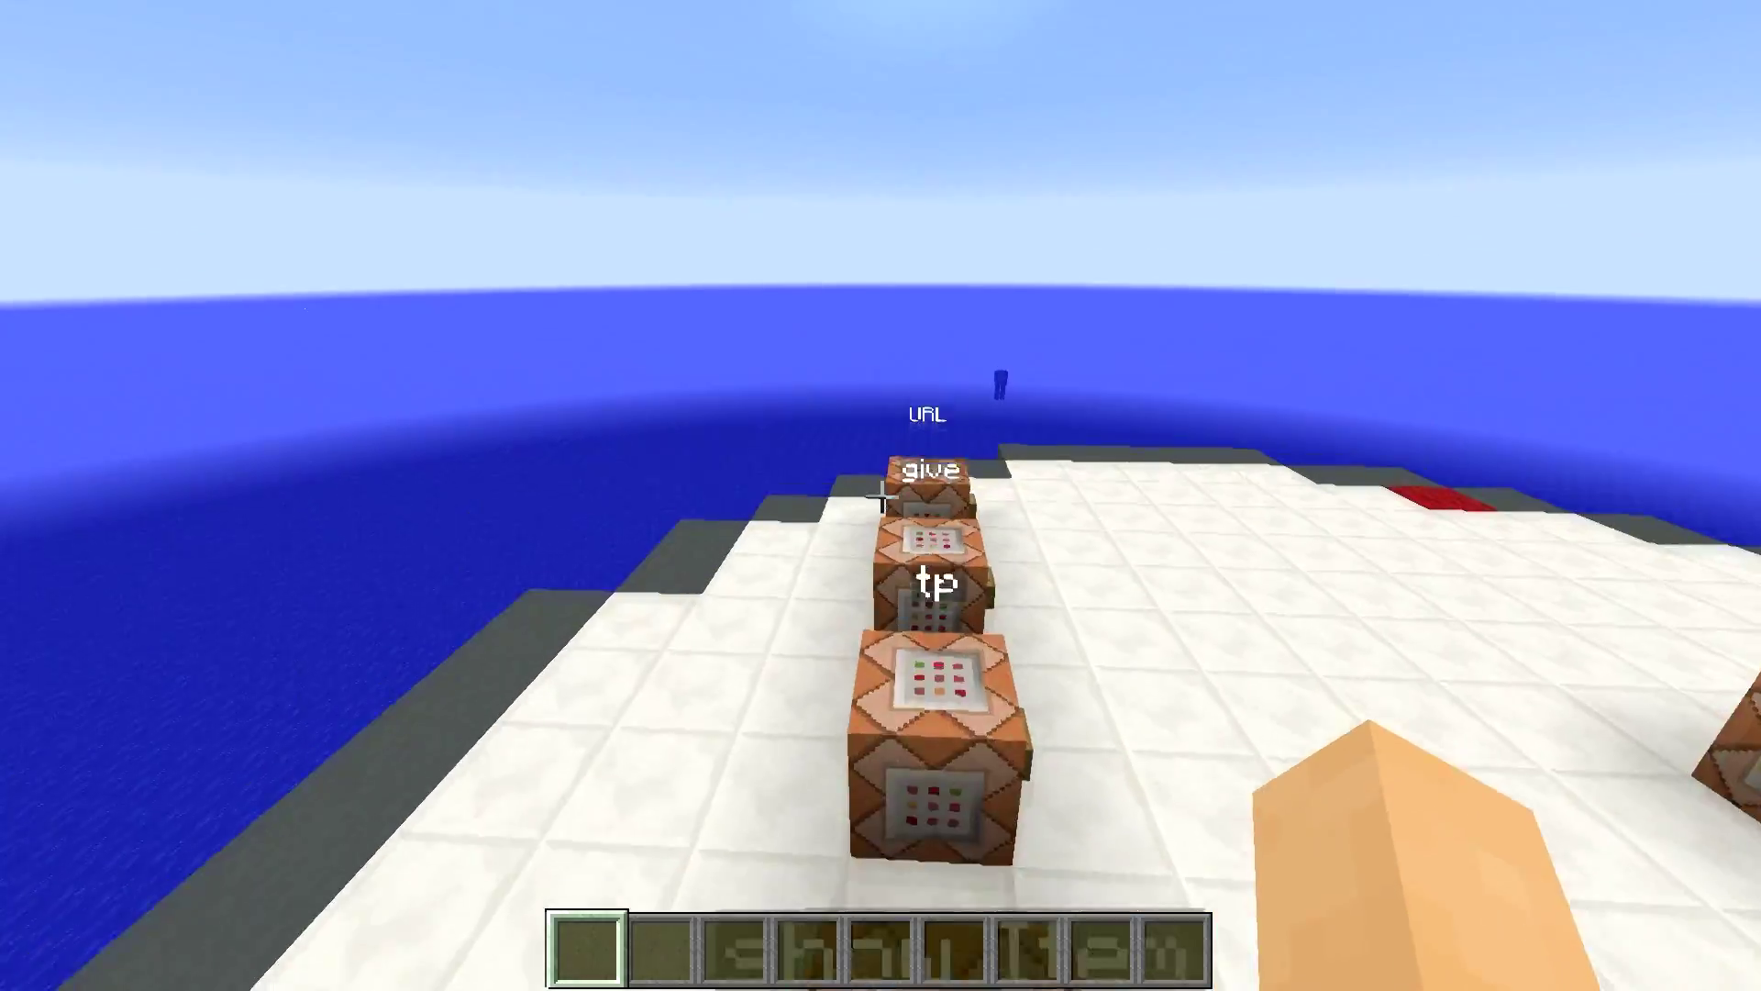
key(w)
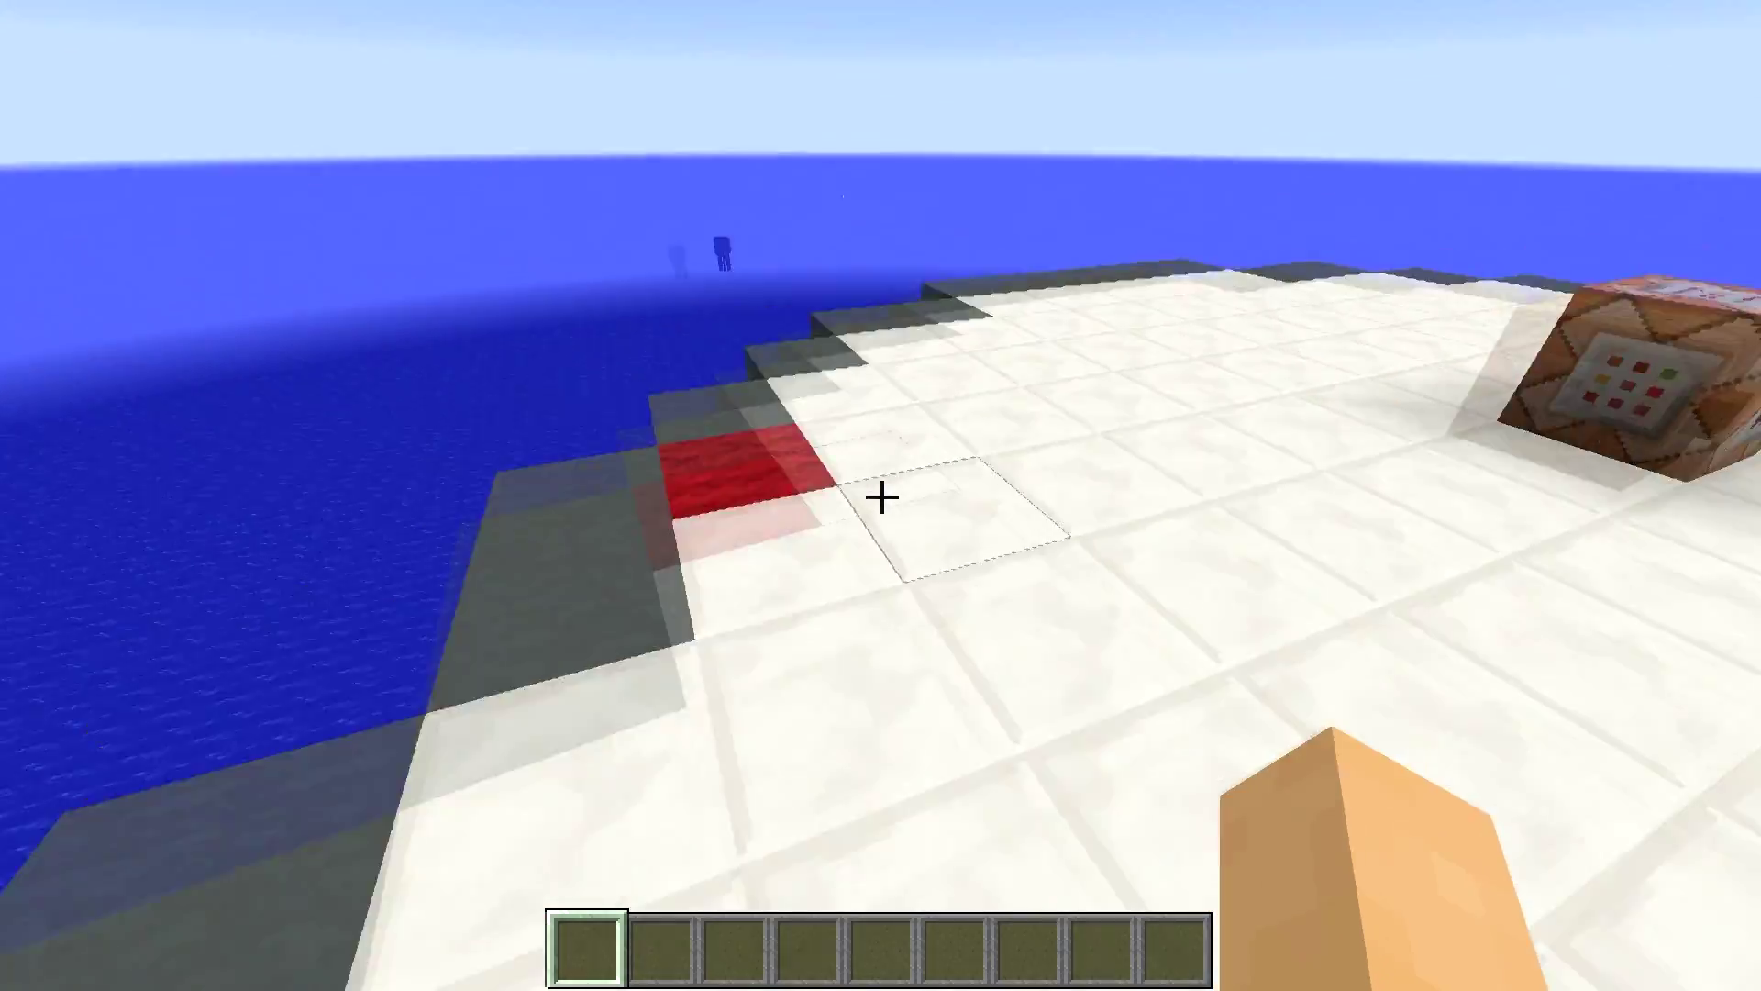
key(space)
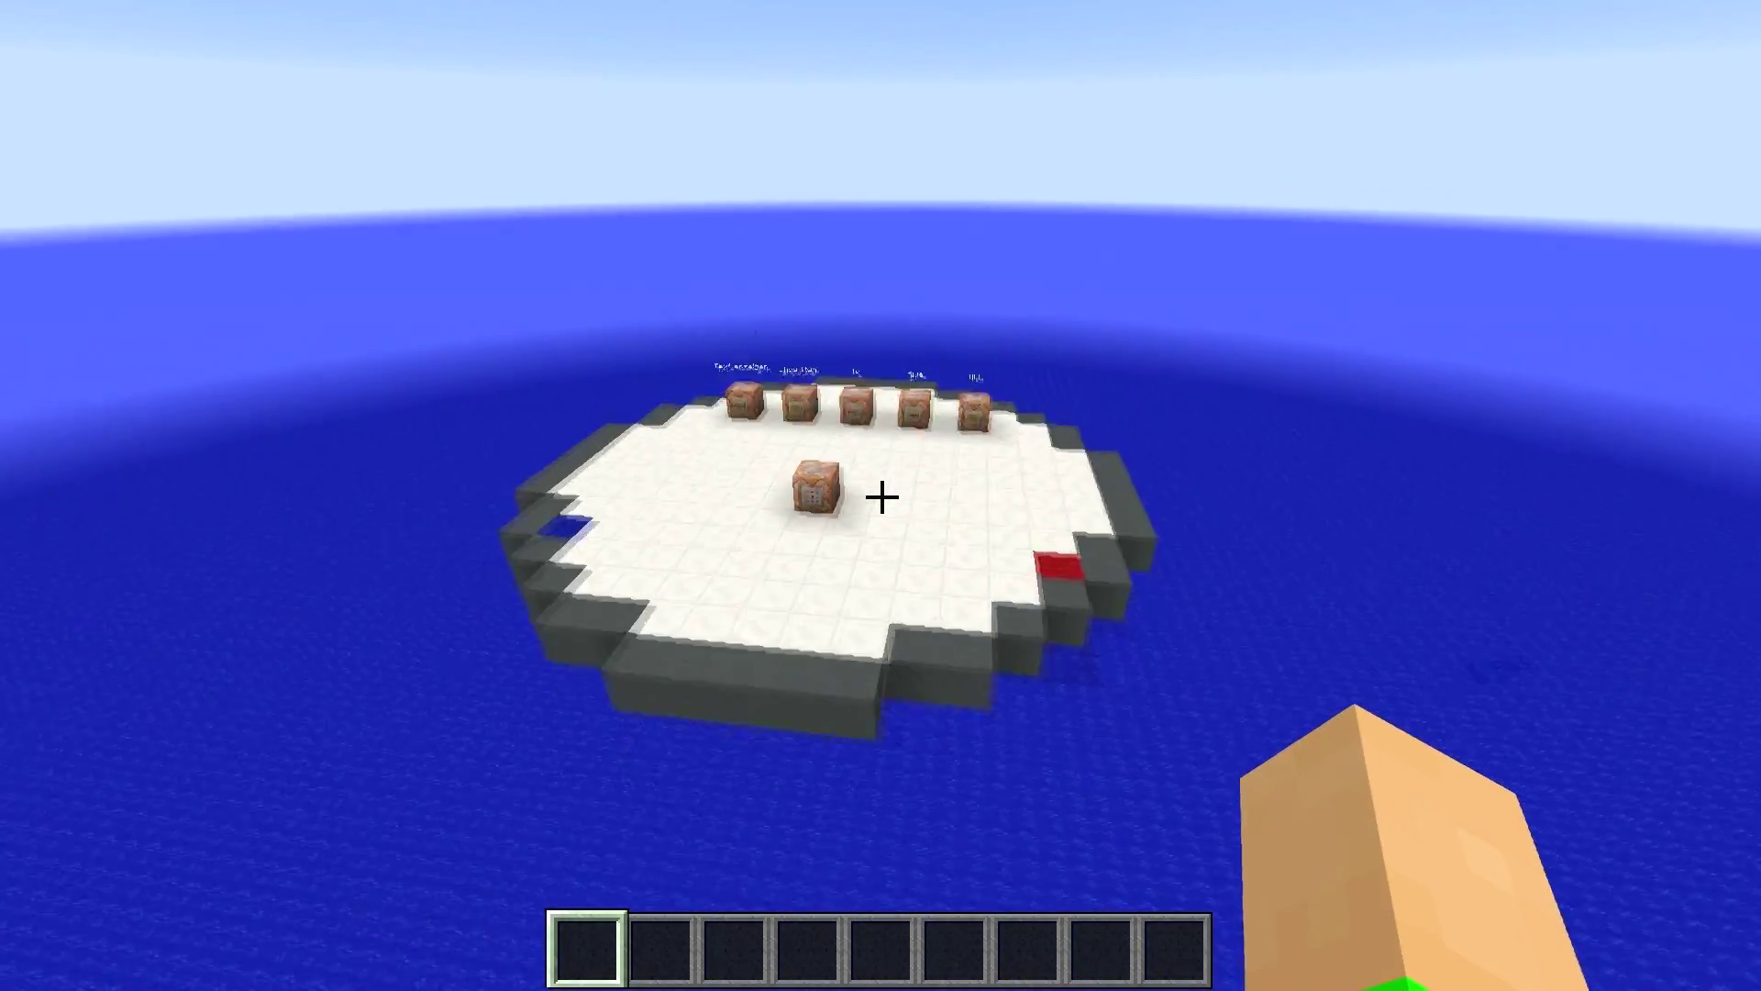
key(d)
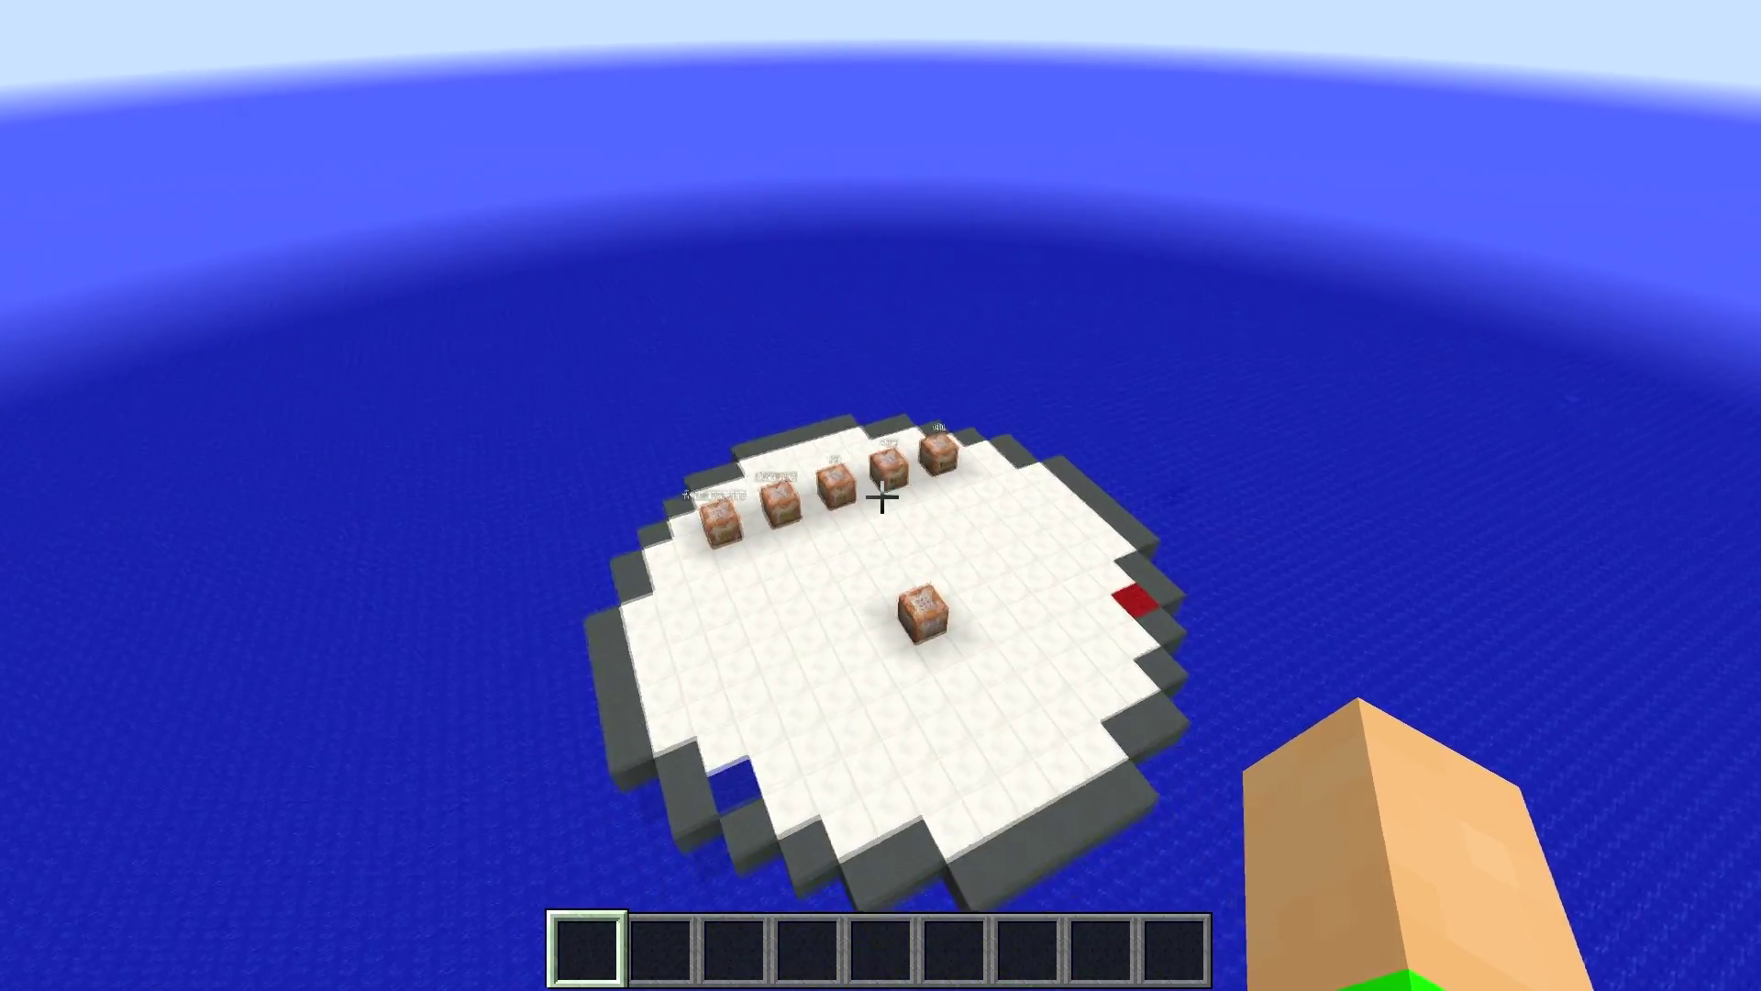
key(shift)
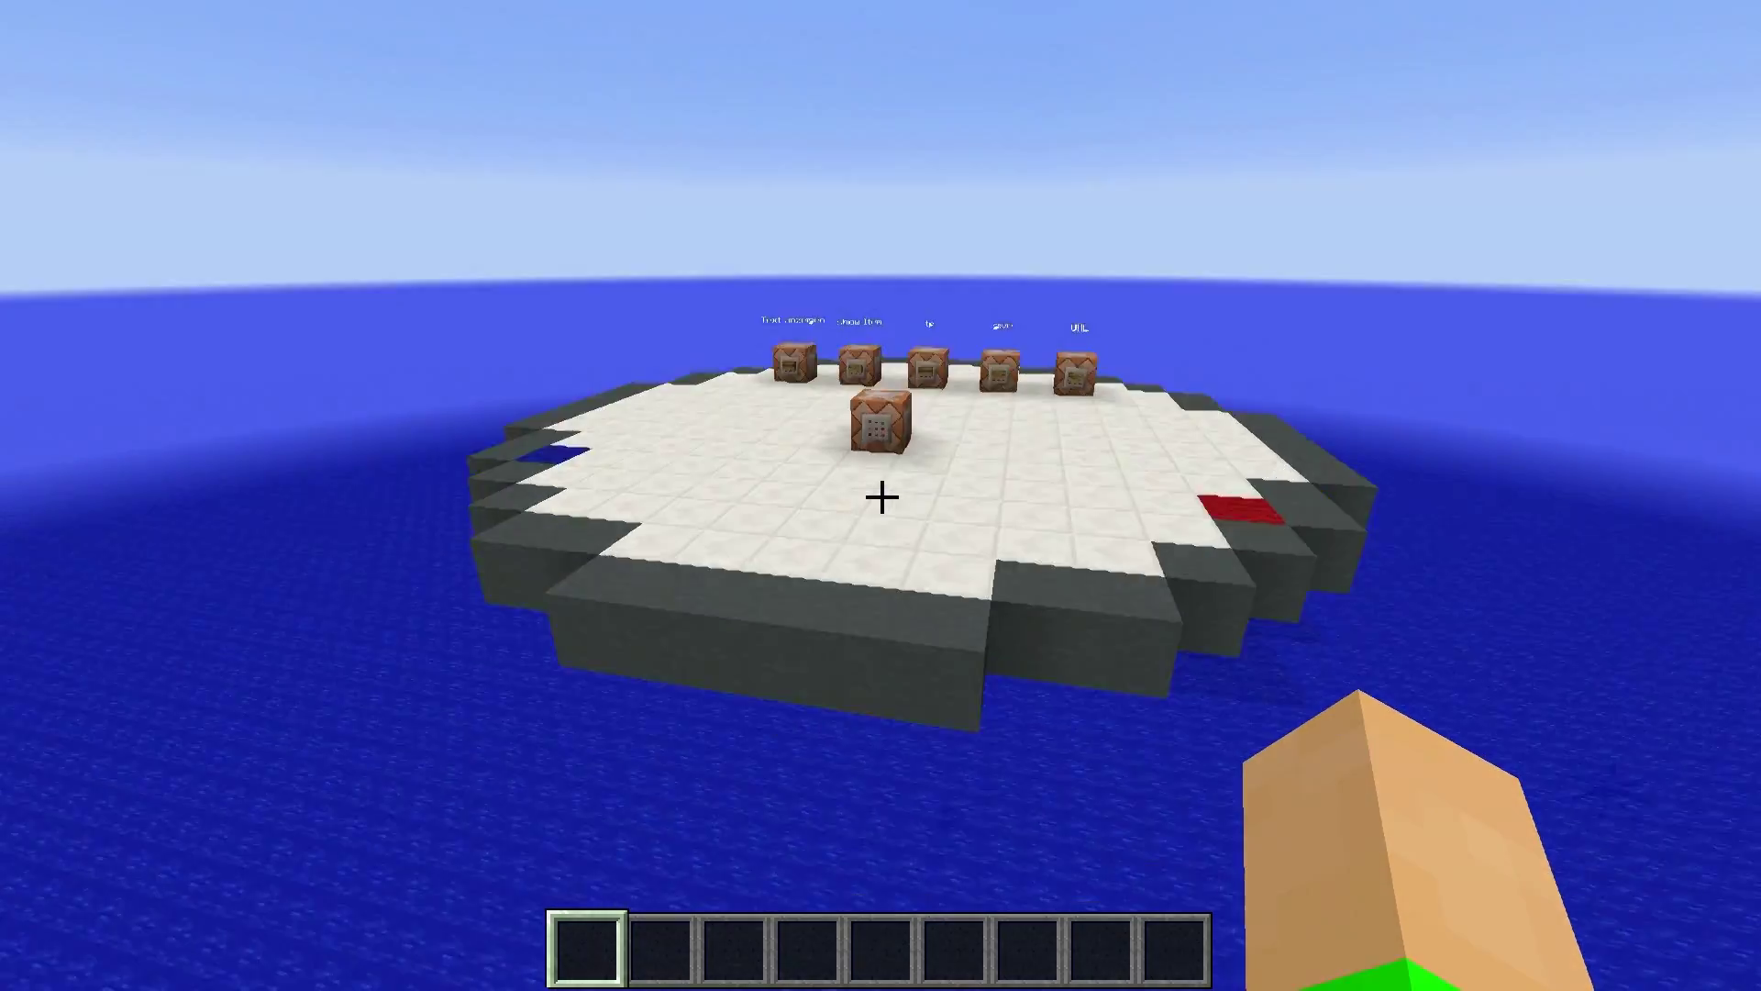